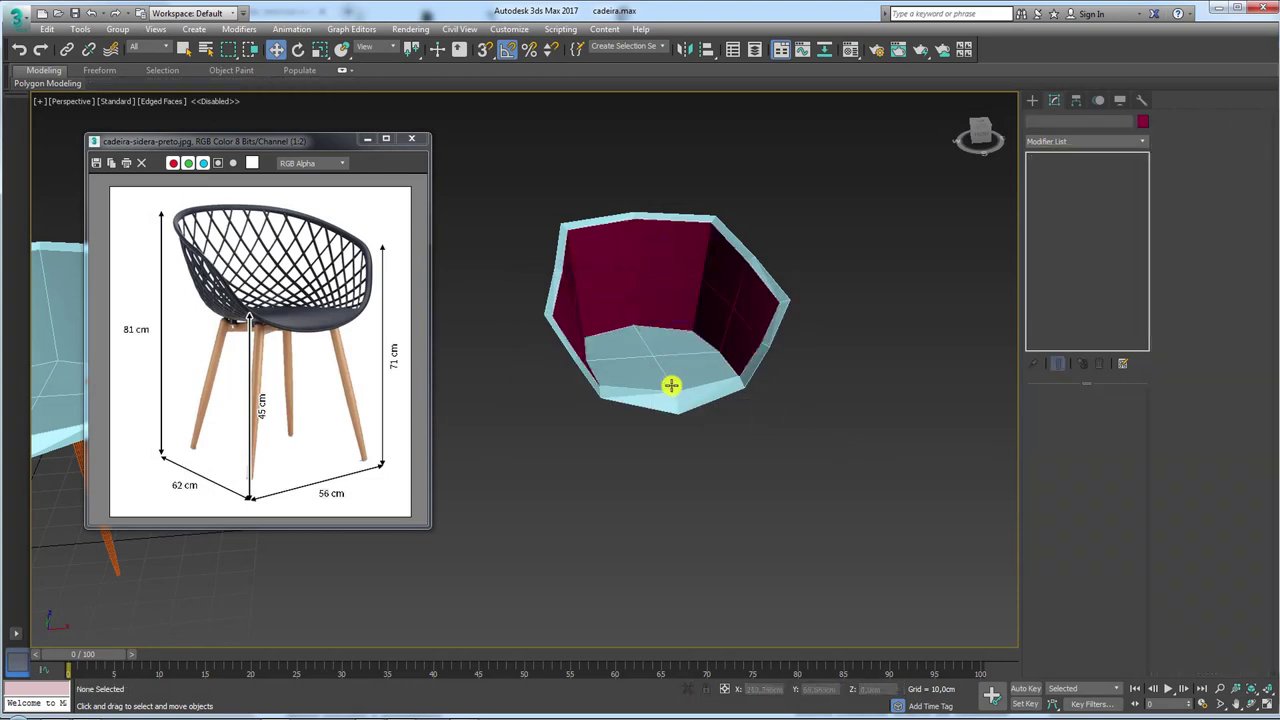
Select the outer chair shell and enable its TurboSmooth modifier.
left_click(679, 389)
scroll(679, 389, "up", 2)
left_click(1033, 160)
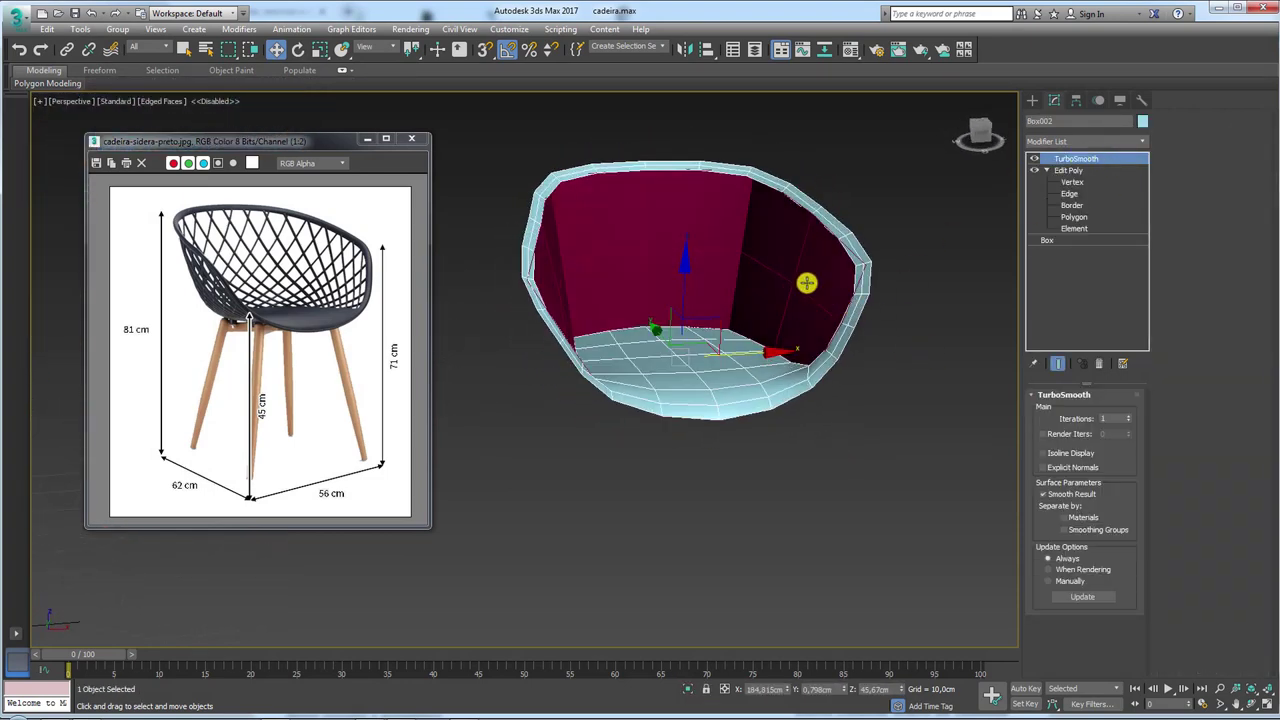
Select the inner seat shell Object001 and enter its Polygon sub-object level.
left_click(678, 246)
scroll(732, 258, "up", 1)
scroll(780, 306, "up", 2)
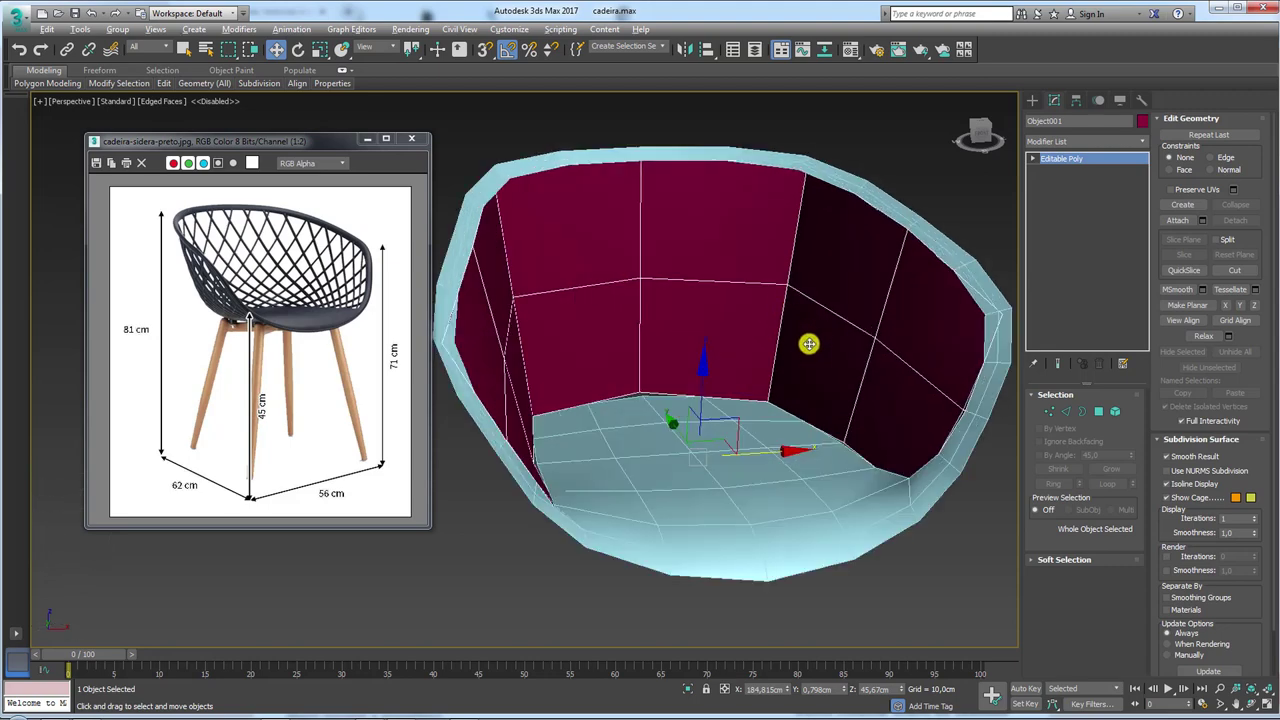
scroll(808, 343, "up", 1)
scroll(879, 220, "down", 4)
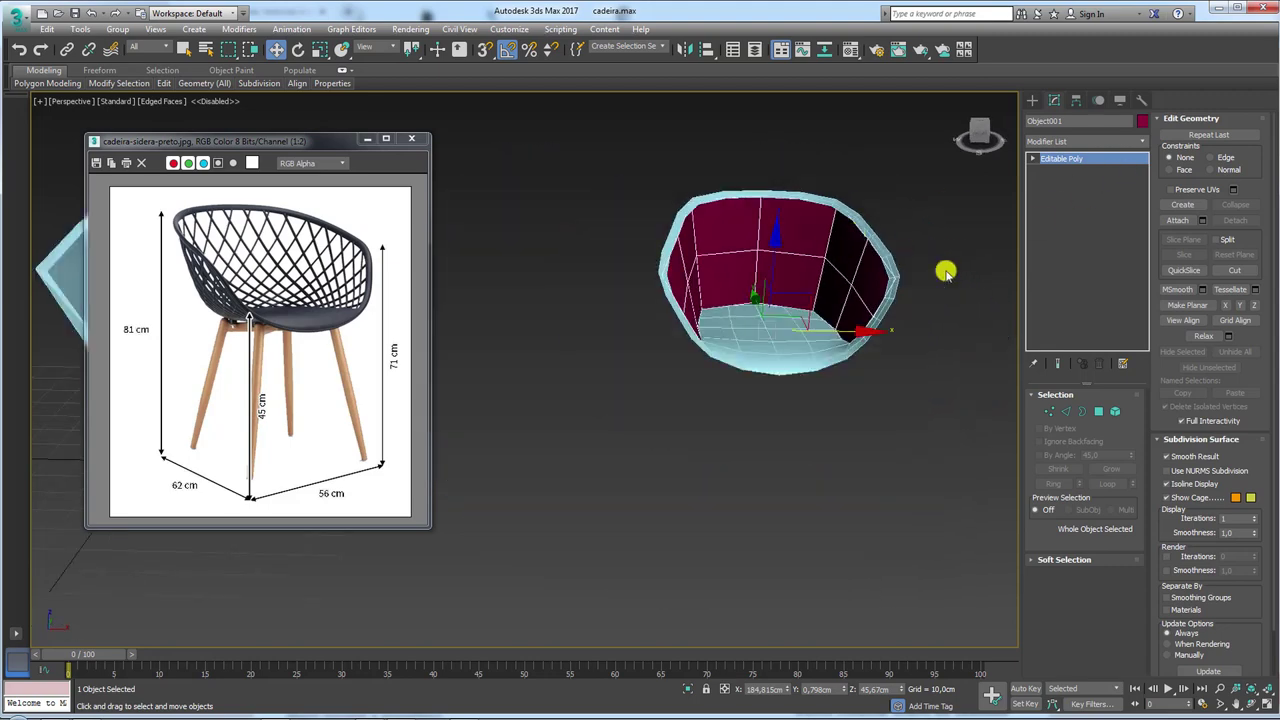
left_click(1099, 411)
Clear the face selection, then box-select the 48 polygons of the bowl's inner wall.
middle_click_drag(908, 274, 868, 286)
left_click(936, 285)
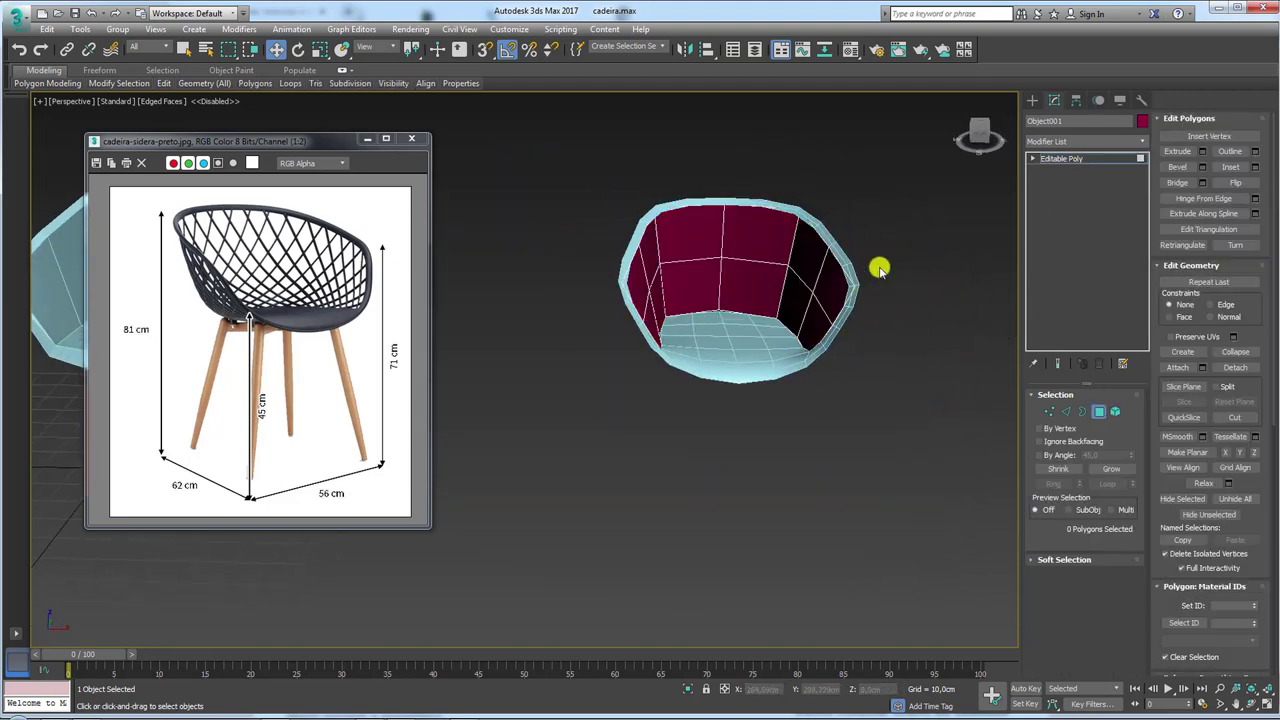
left_click_drag(1155, 416, 1161, 271)
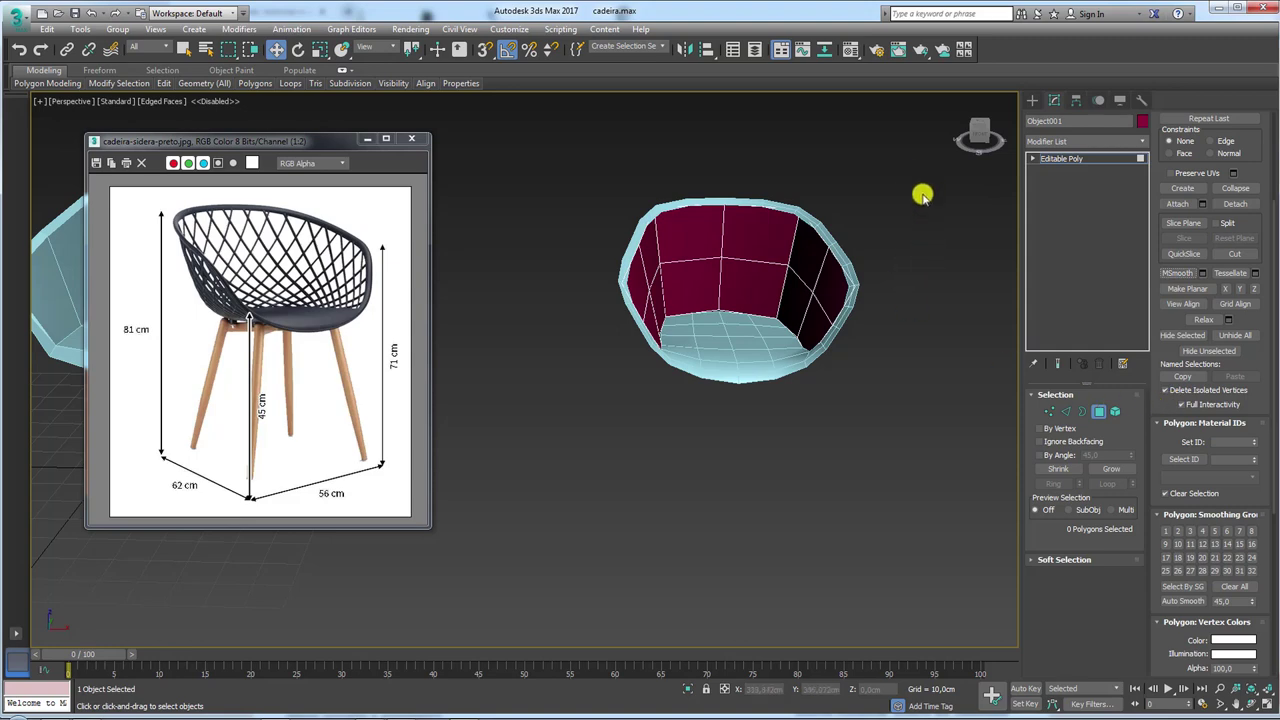
left_click_drag(381, 465, 385, 463)
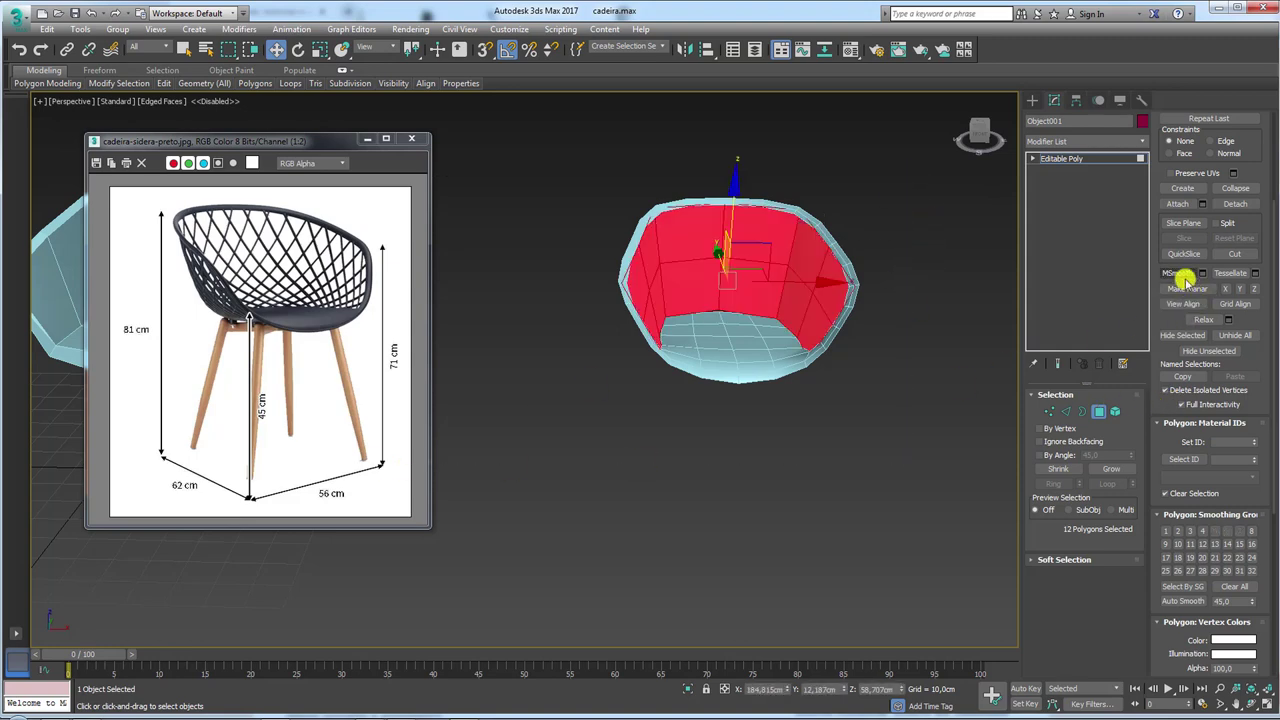
mouse_move(917, 285)
middle_mouse_down("alt")
mouse_move(809, 289)
mouse_move(803, 386)
mouse_move(743, 314)
mouse_move(741, 287)
mouse_move(700, 320)
mouse_move(720, 337)
middle_mouse_up("alt")
scroll(673, 350, "up", 5)
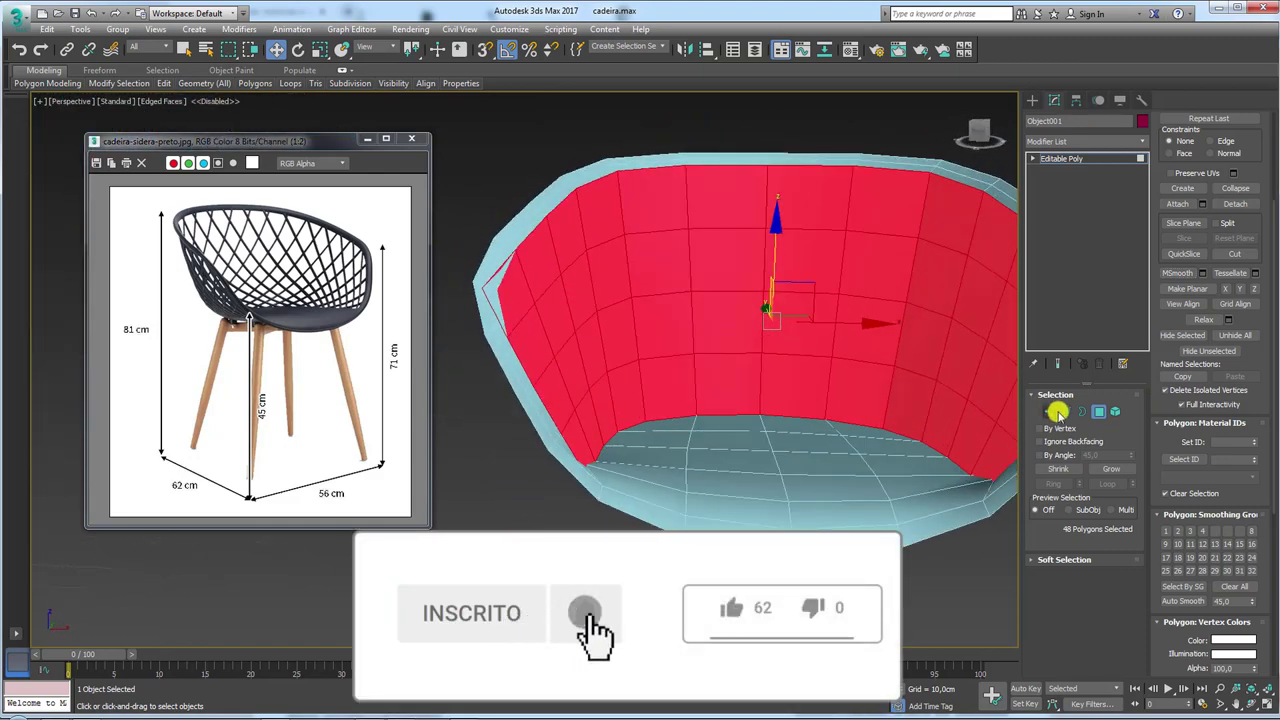
In Edge mode, select a horizontal loop on the inner wall and lower it slightly in Z.
key("2")
double_click(798, 228)
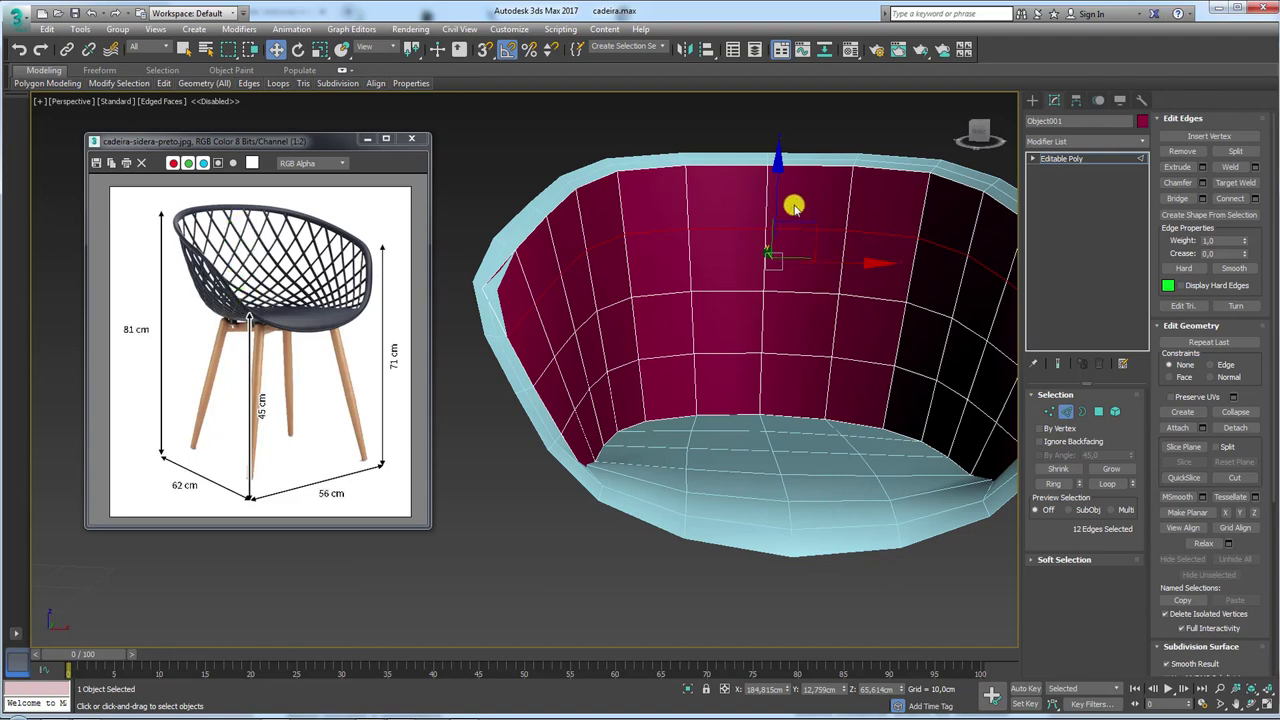
scroll(1210, 318, "down", 1)
scroll(1215, 312, "down", 1)
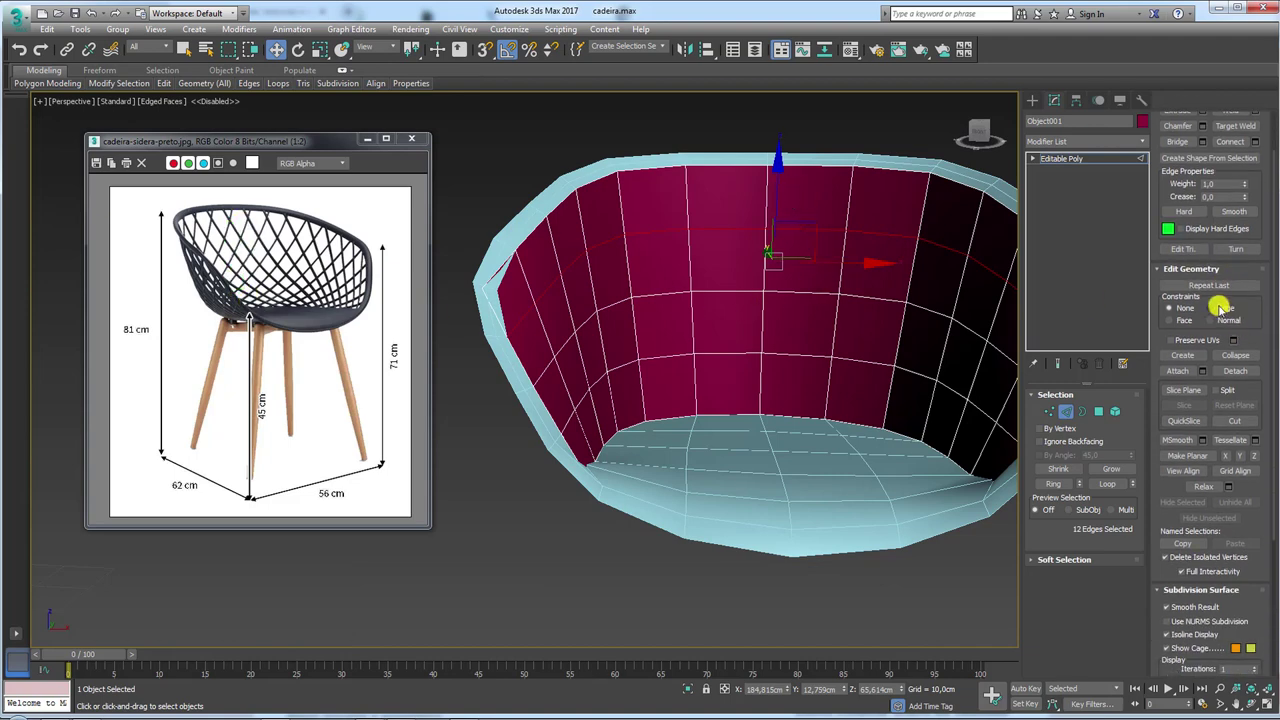
mouse_move(780, 188)
left_mouse_down()
mouse_move(796, 282)
mouse_move(775, 276)
mouse_move(773, 316)
left_mouse_up()
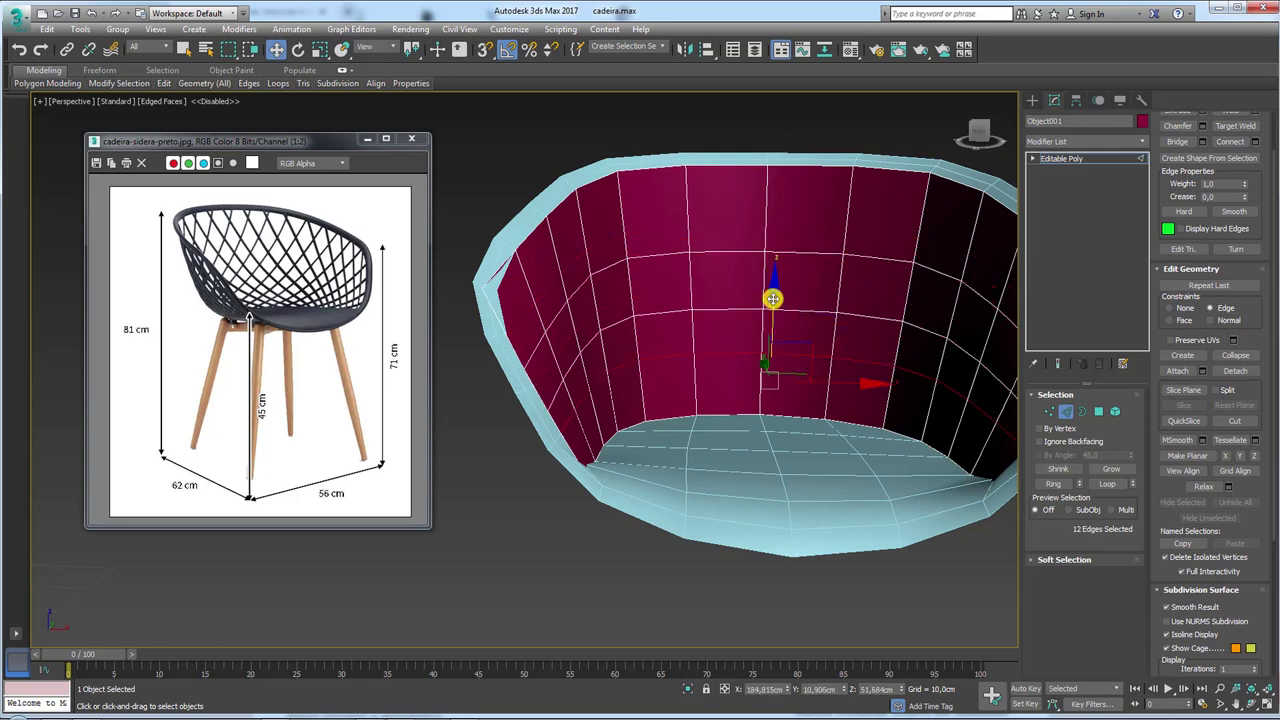
Clear the edge selection and box-select all 112 edges of the inner wall.
mouse_move(771, 329)
middle_mouse_down("alt")
mouse_move(837, 380)
mouse_move(740, 380)
mouse_move(800, 346)
mouse_move(726, 371)
mouse_move(837, 366)
middle_mouse_up("alt")
left_click(905, 357)
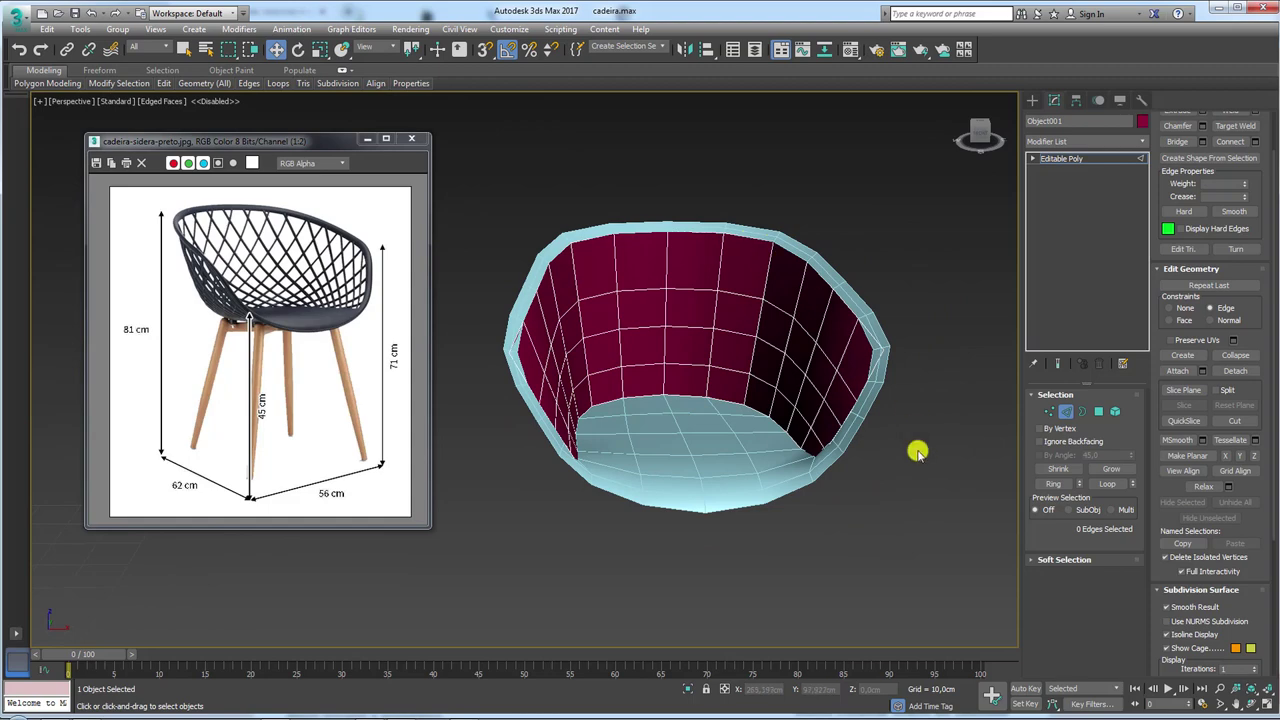
left_click_drag(960, 158, 491, 537)
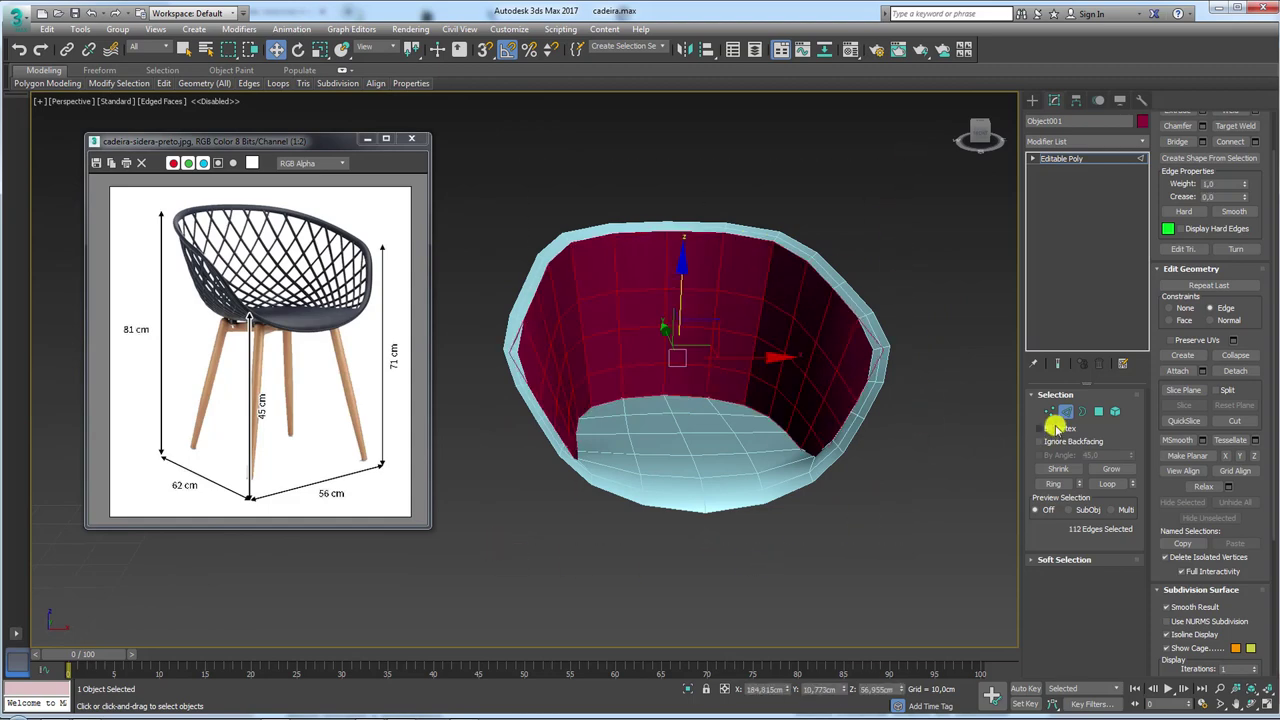
left_click(1098, 411, "ctrl+shift")
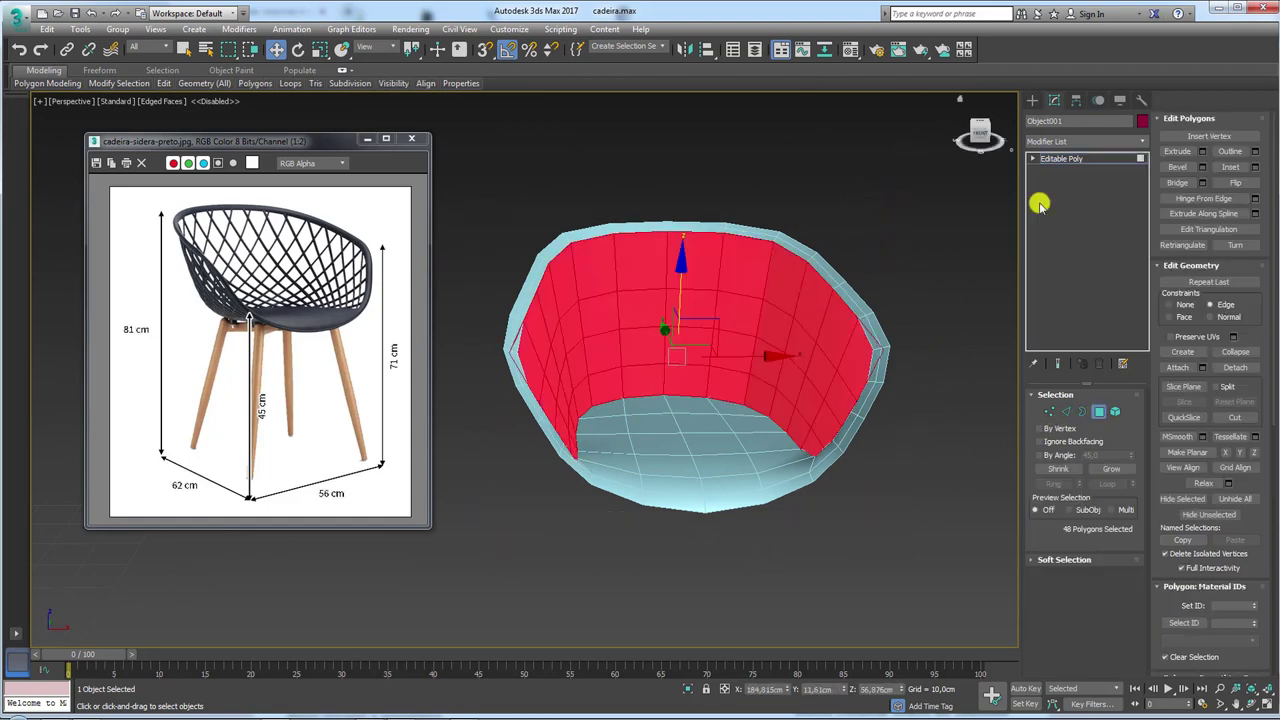
left_click(1255, 167)
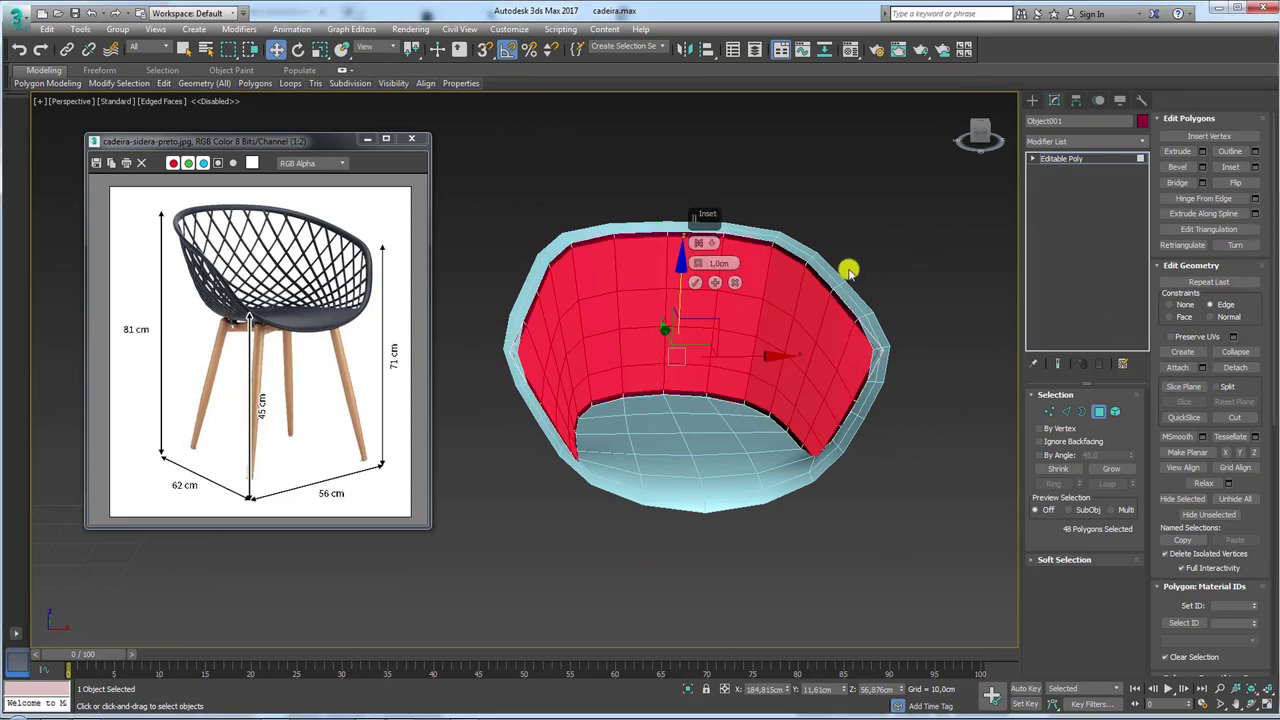
left_click(697, 245)
left_click(730, 263)
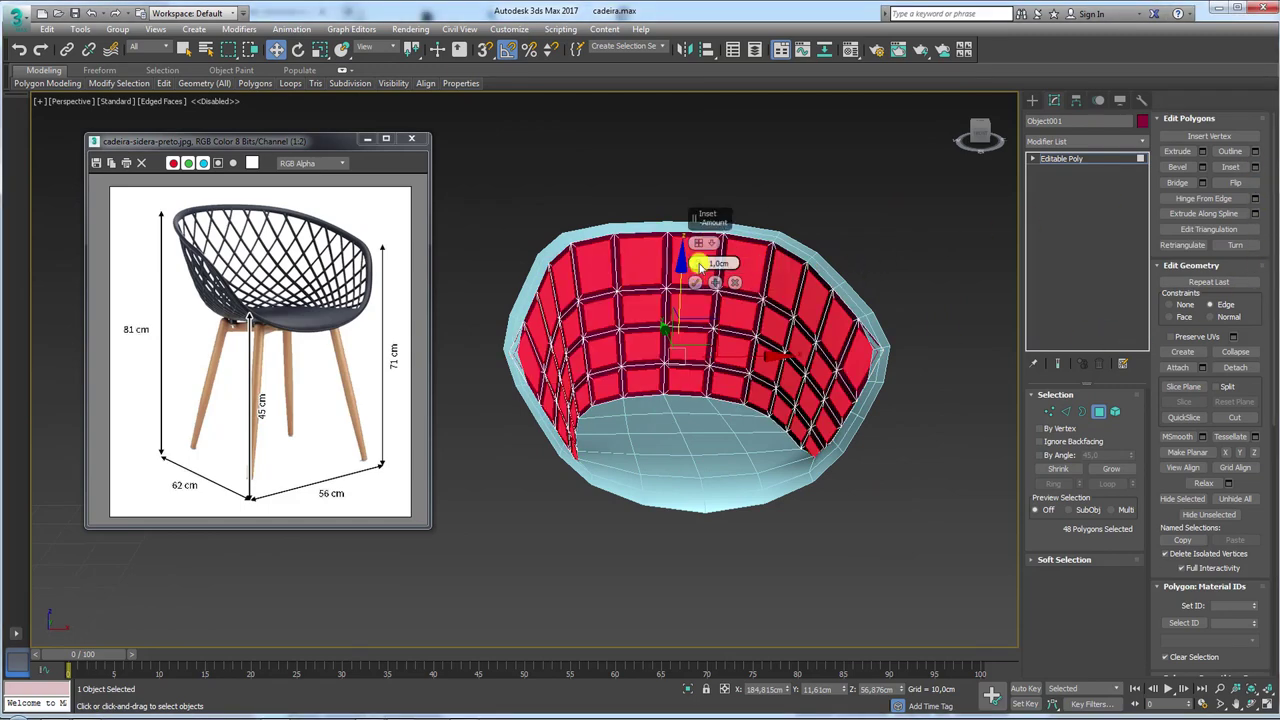
left_click_drag(694, 263, 700, 263)
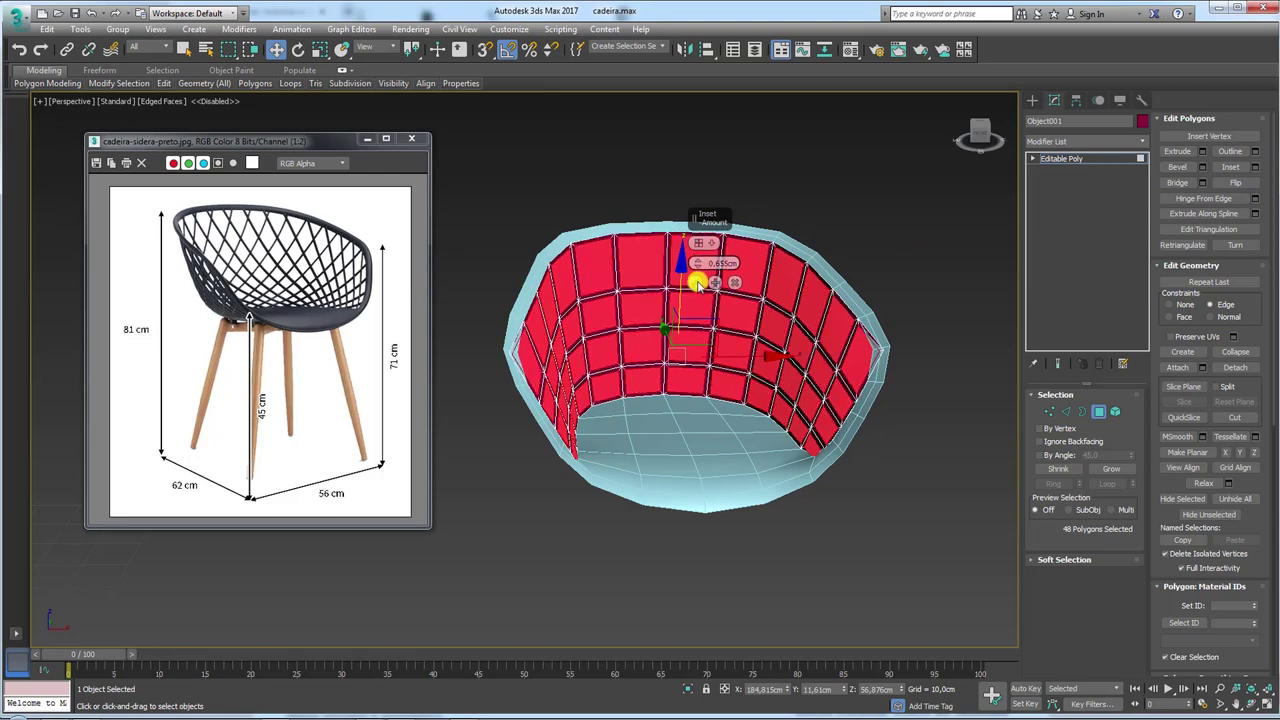
left_click(695, 282)
left_click(806, 287)
mouse_move(793, 321)
middle_mouse_down("alt")
mouse_move(848, 349)
mouse_move(800, 363)
mouse_move(796, 320)
middle_mouse_up("alt")
key("ctrl+z")
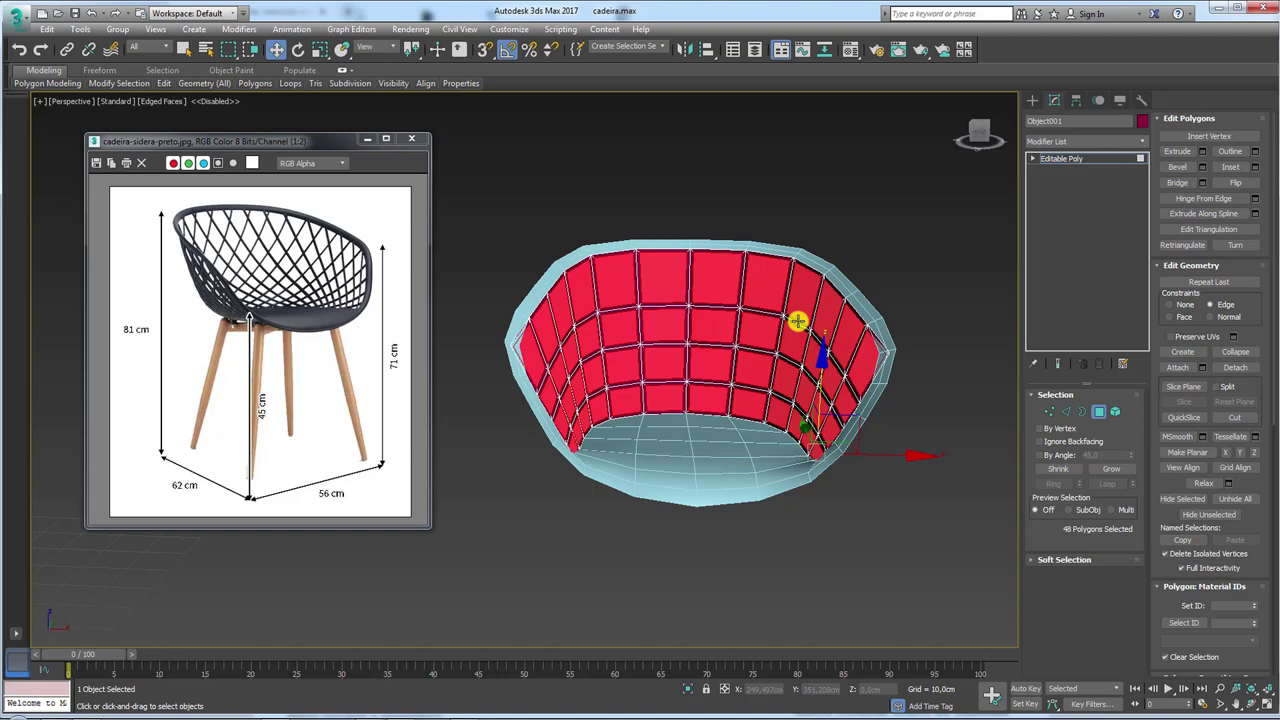
Expand the Polygon Modeling ribbon tools and open the Generate Topology panel beside the seat.
left_click(1064, 411)
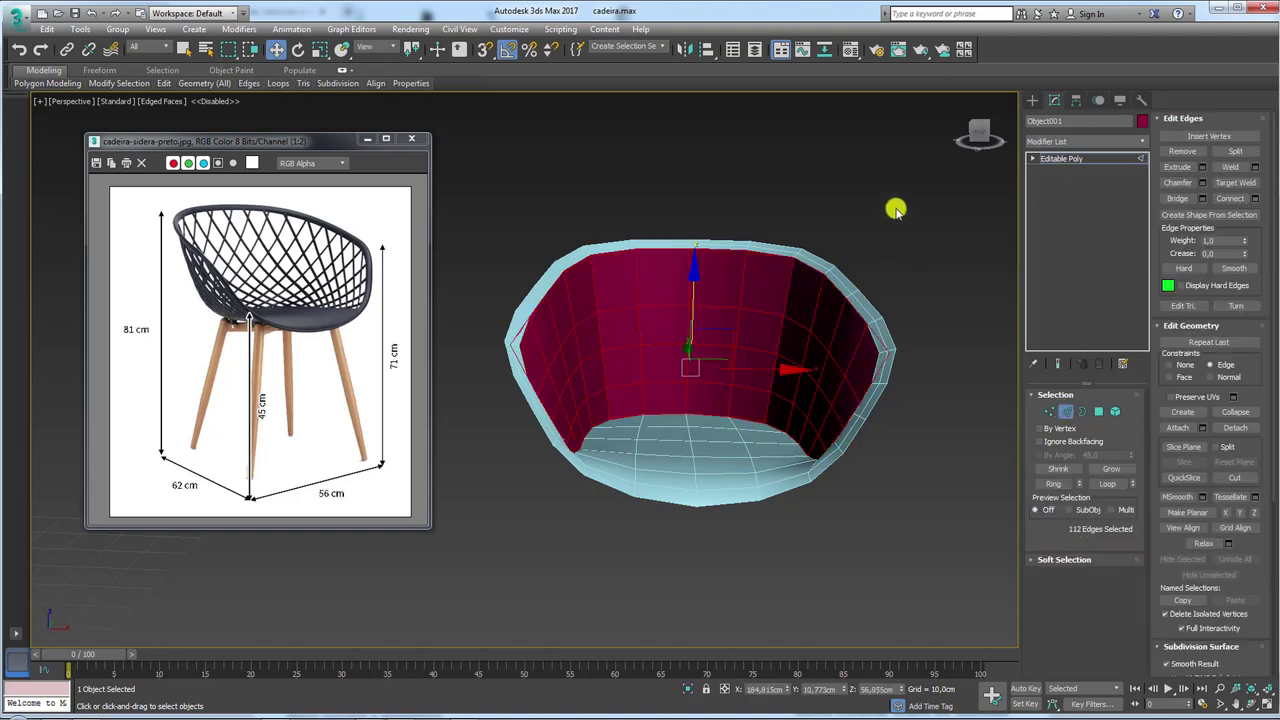
middle_click_drag(846, 206, 694, 183, "alt")
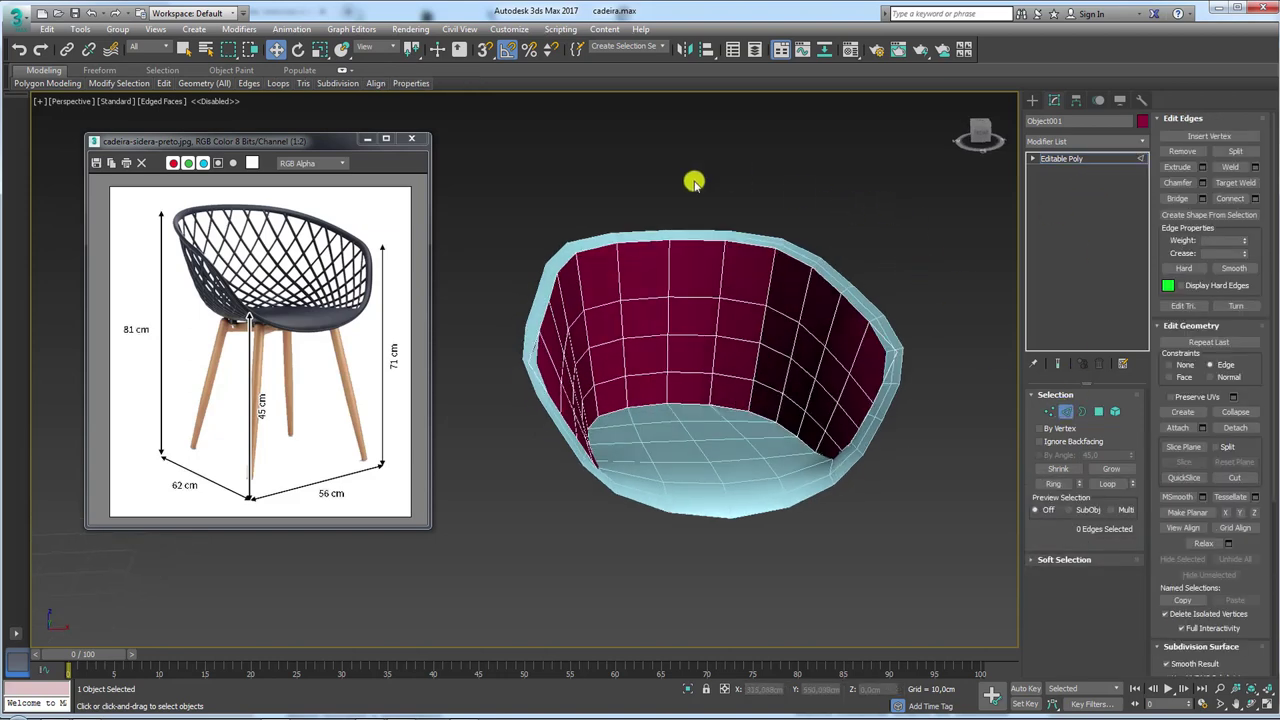
left_click(341, 72)
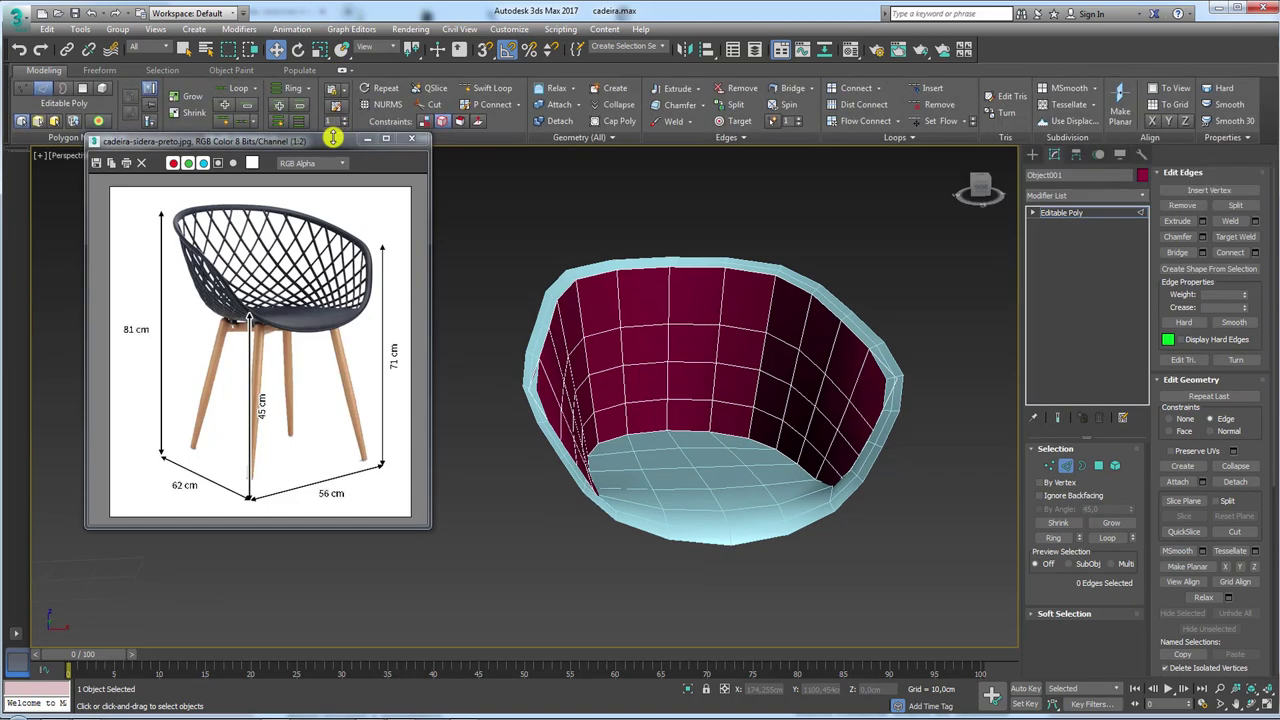
left_click_drag(334, 140, 294, 238)
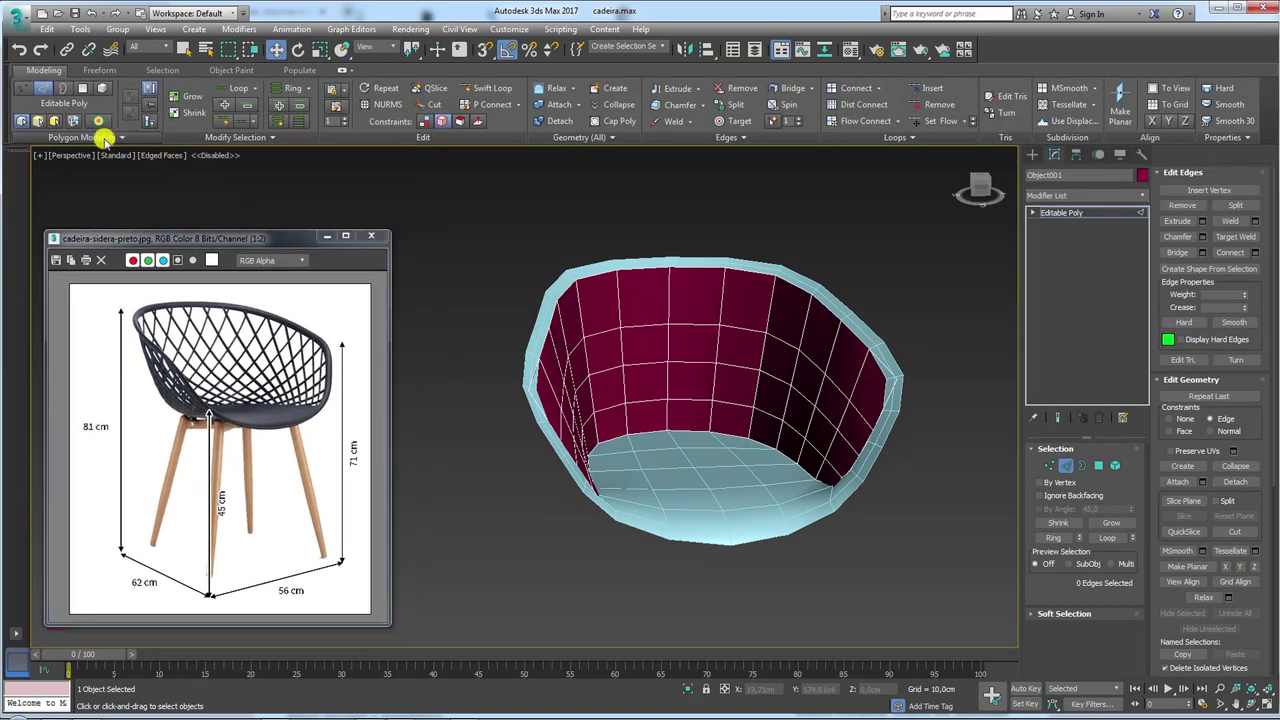
left_click(100, 137)
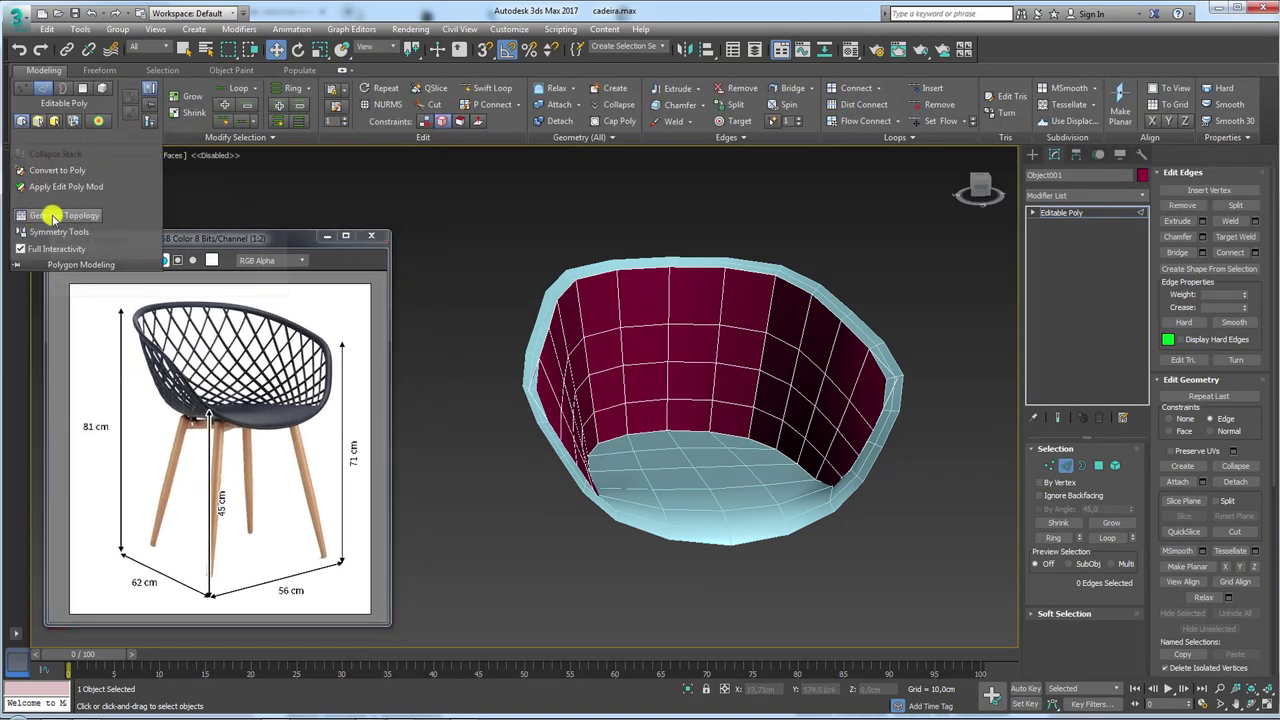
left_click(52, 217)
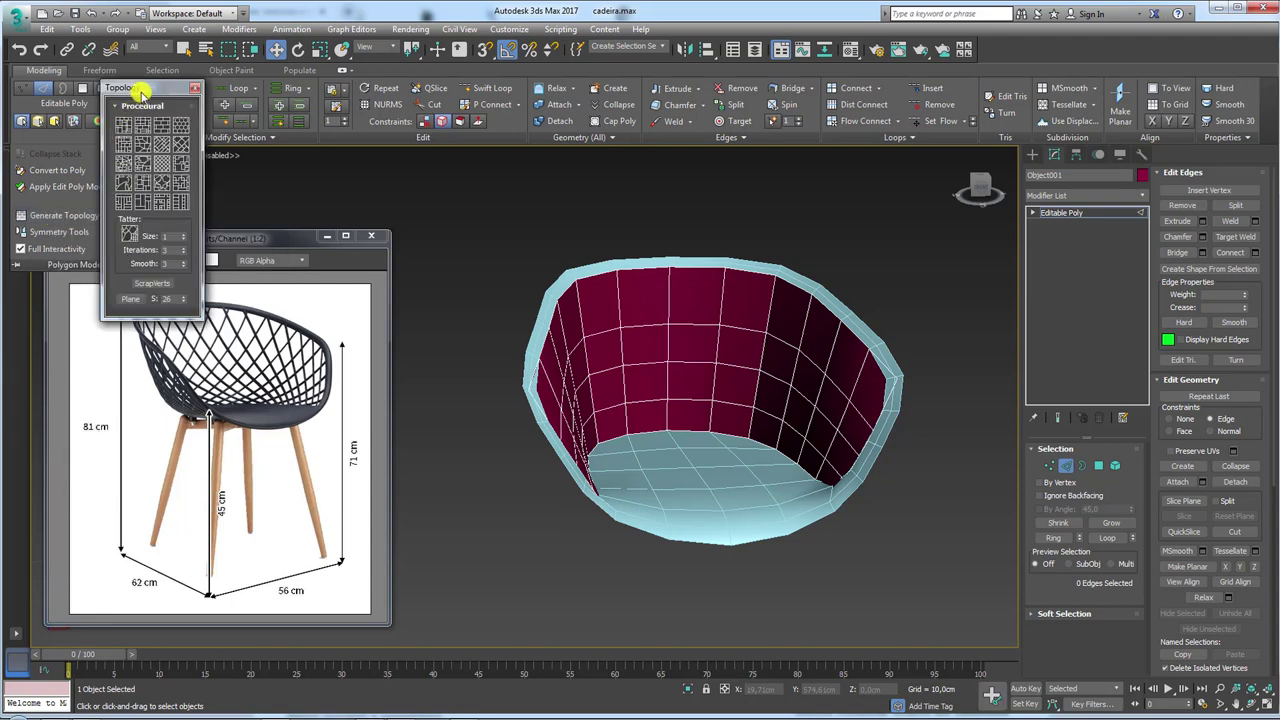
left_click_drag(142, 93, 460, 185)
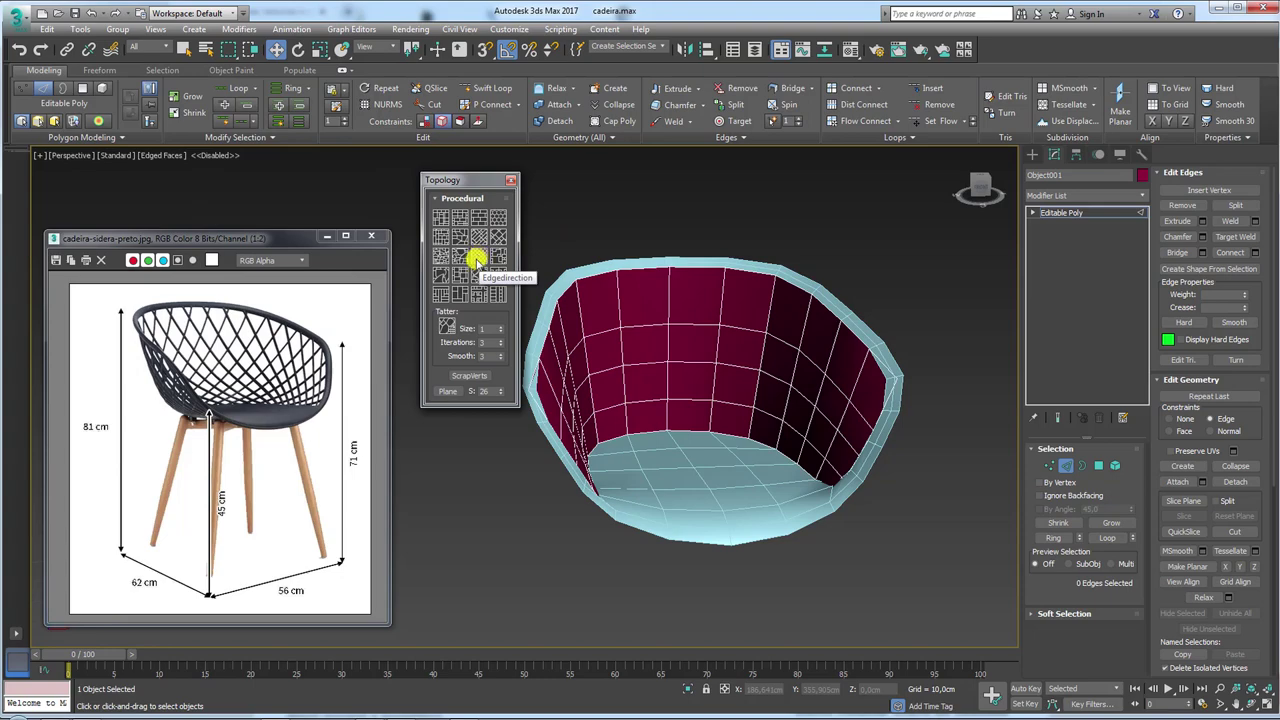
Apply the Edgedirection topology pattern to the seat wall and inspect the result.
left_click(480, 257)
mouse_move(820, 330)
middle_mouse_down("alt")
mouse_move(723, 337)
mouse_move(714, 323)
mouse_move(822, 373)
mouse_move(800, 330)
middle_mouse_up("alt")
mouse_move(800, 497)
middle_mouse_down("alt")
mouse_move(714, 423)
mouse_move(423, 428)
middle_mouse_up("alt")
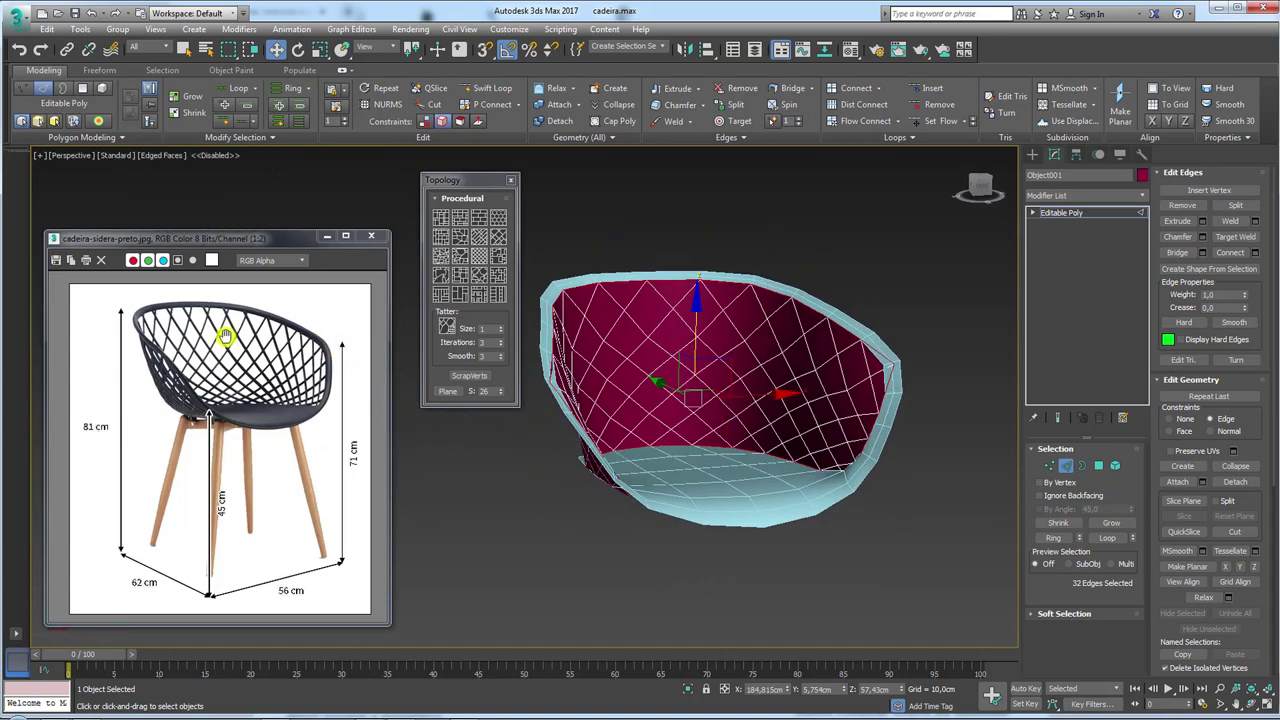
left_click(813, 423)
mouse_move(813, 423)
middle_mouse_down("alt")
mouse_move(797, 403)
mouse_move(829, 397)
mouse_move(811, 374)
mouse_move(786, 393)
middle_mouse_up("alt")
scroll(786, 393, "up", 3)
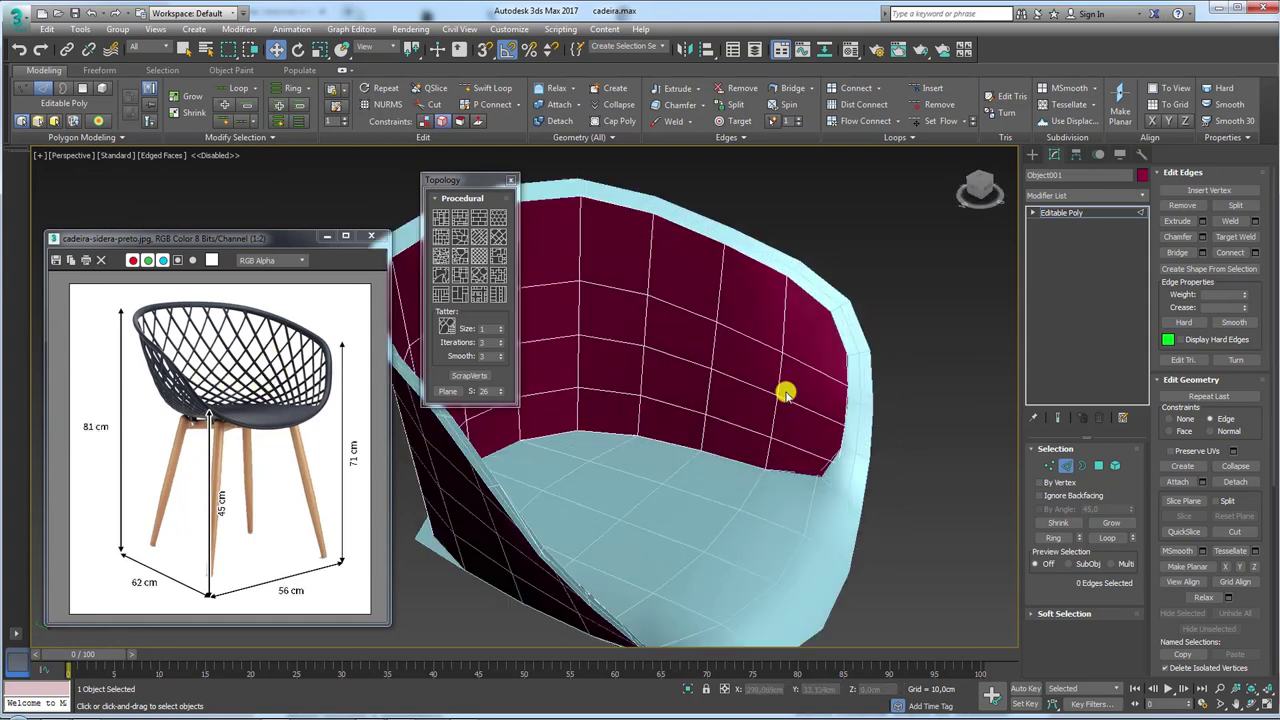
Select a ring of four vertical wall edges and slide them along the wall.
left_click(792, 403)
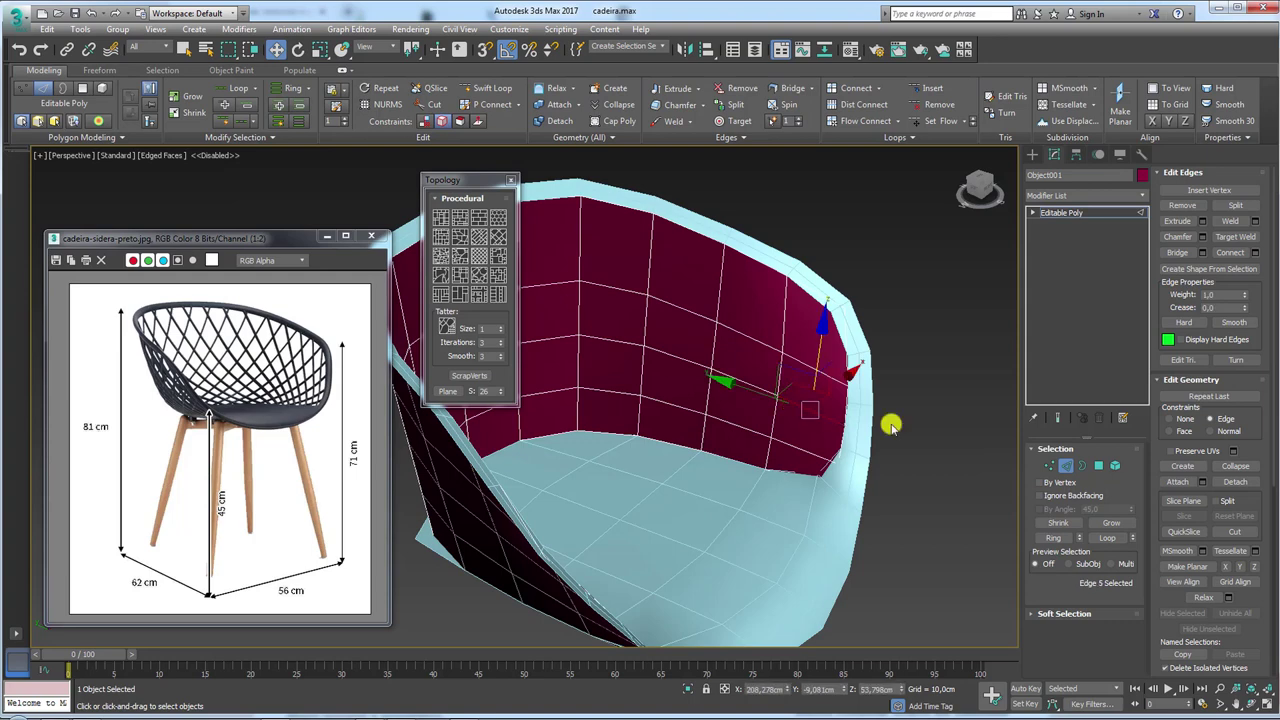
left_click(1050, 537)
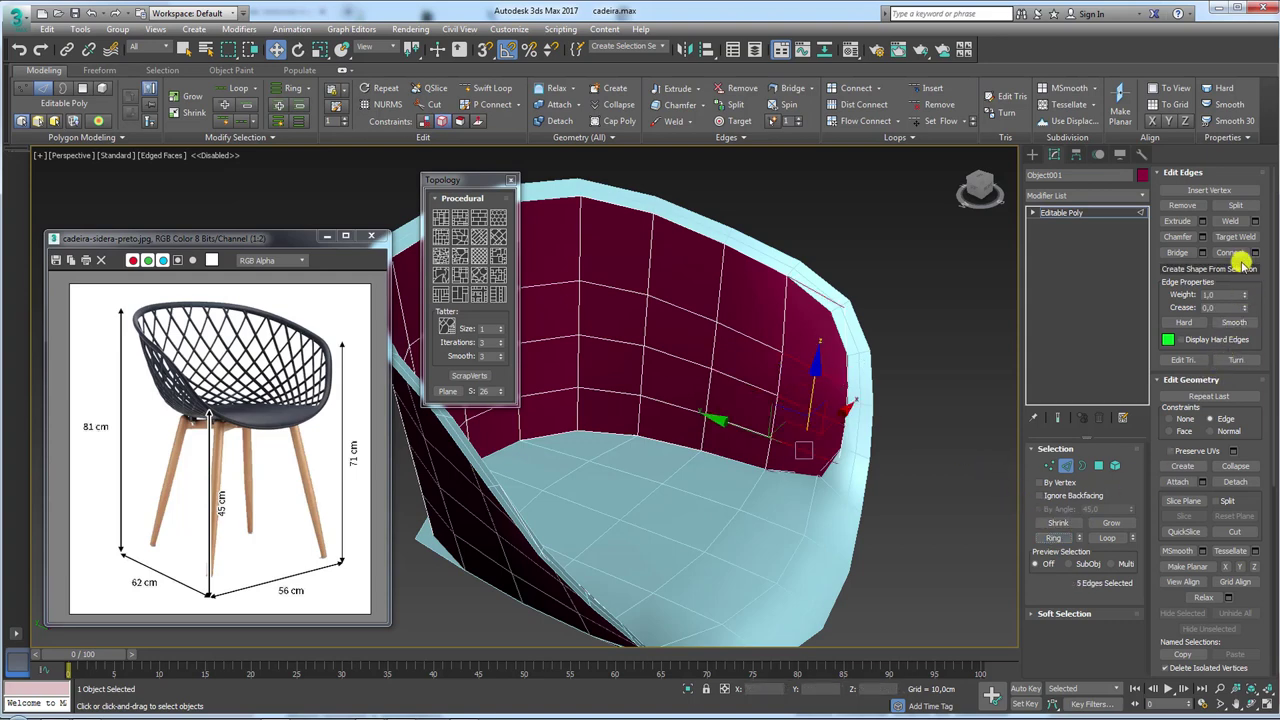
left_click(877, 329, "alt")
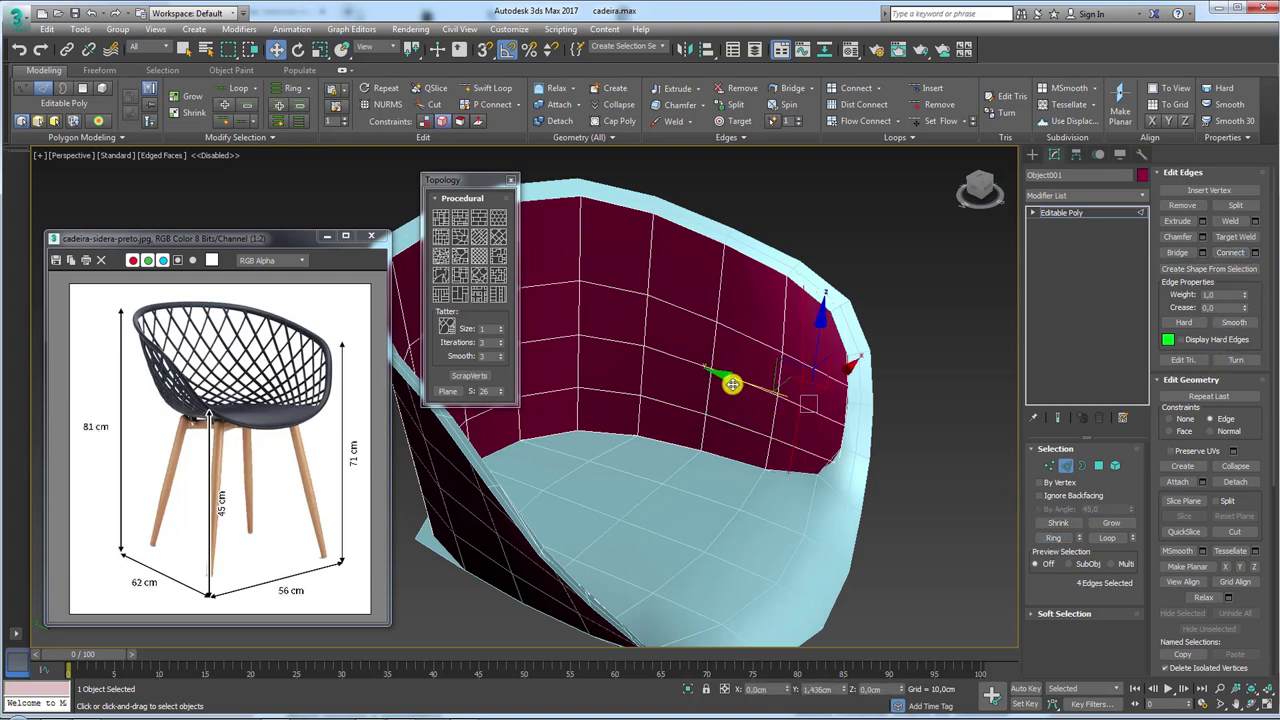
left_click_drag(732, 384, 710, 372)
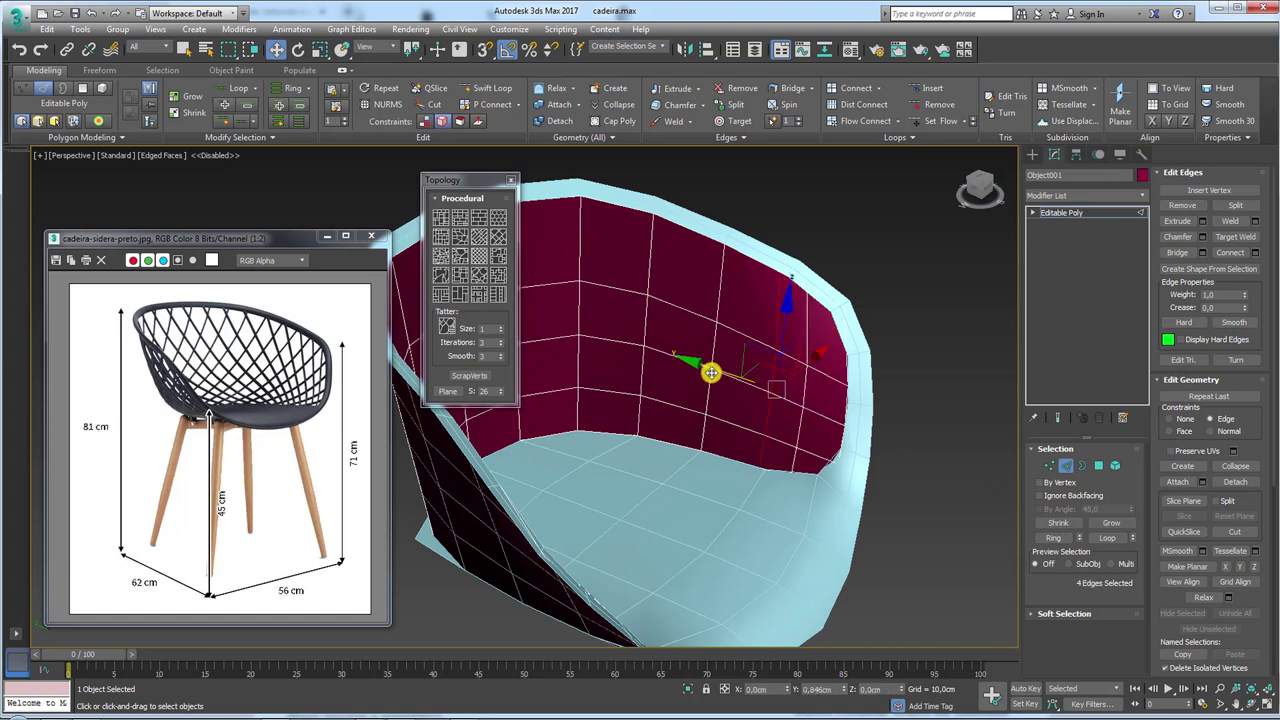
Pick another four-edge ring and slide it left and right to even the grid spacing.
left_click(734, 334)
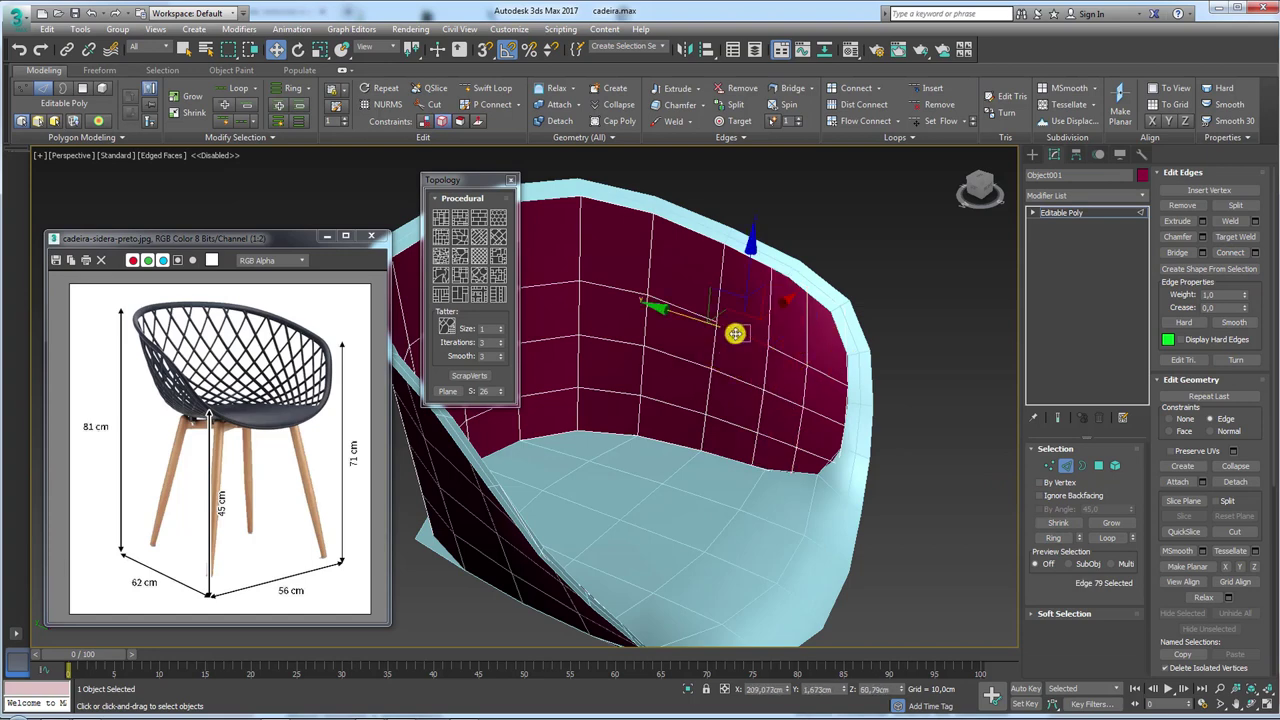
left_click(1050, 537)
left_click(655, 370, "alt")
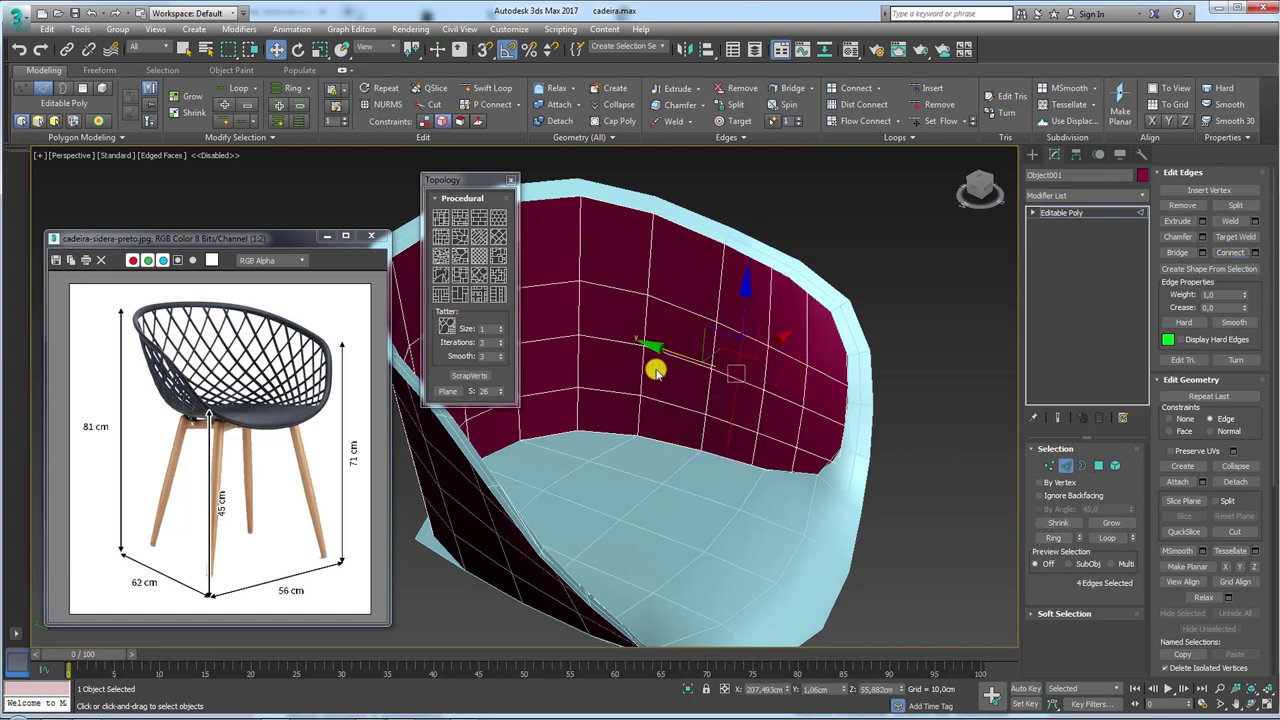
left_click_drag(651, 346, 650, 341)
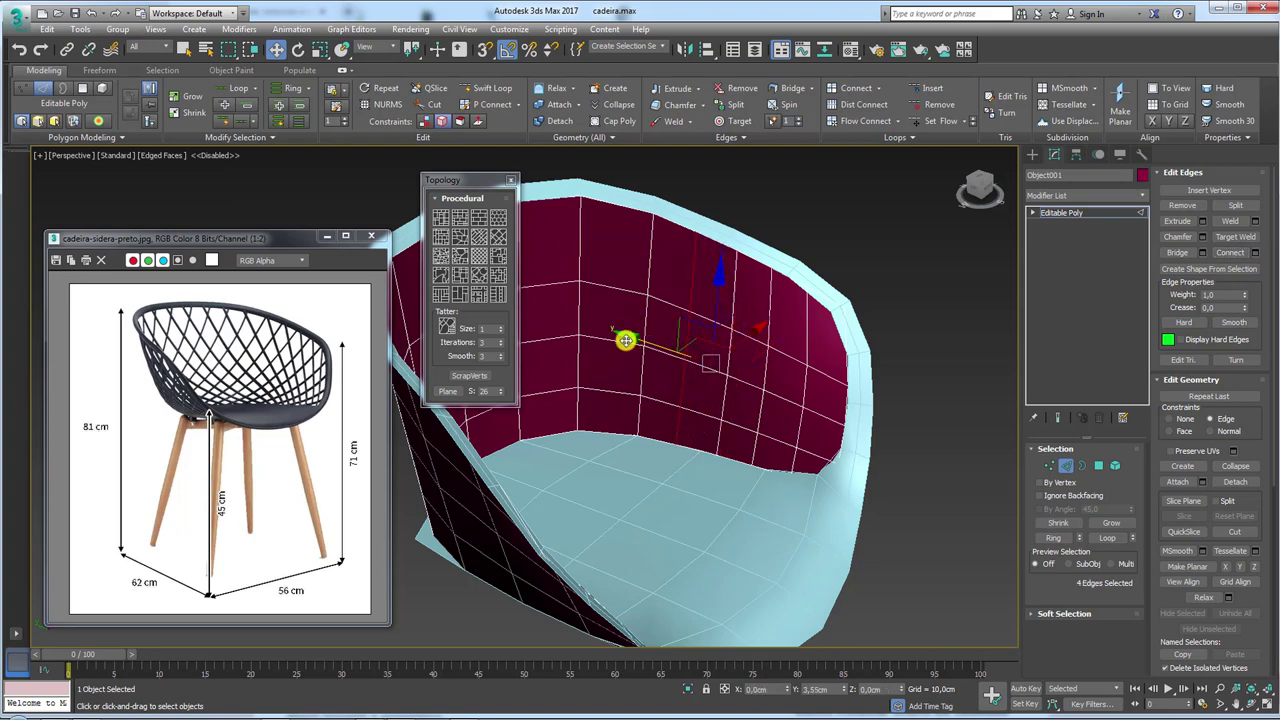
left_click_drag(624, 340, 727, 366)
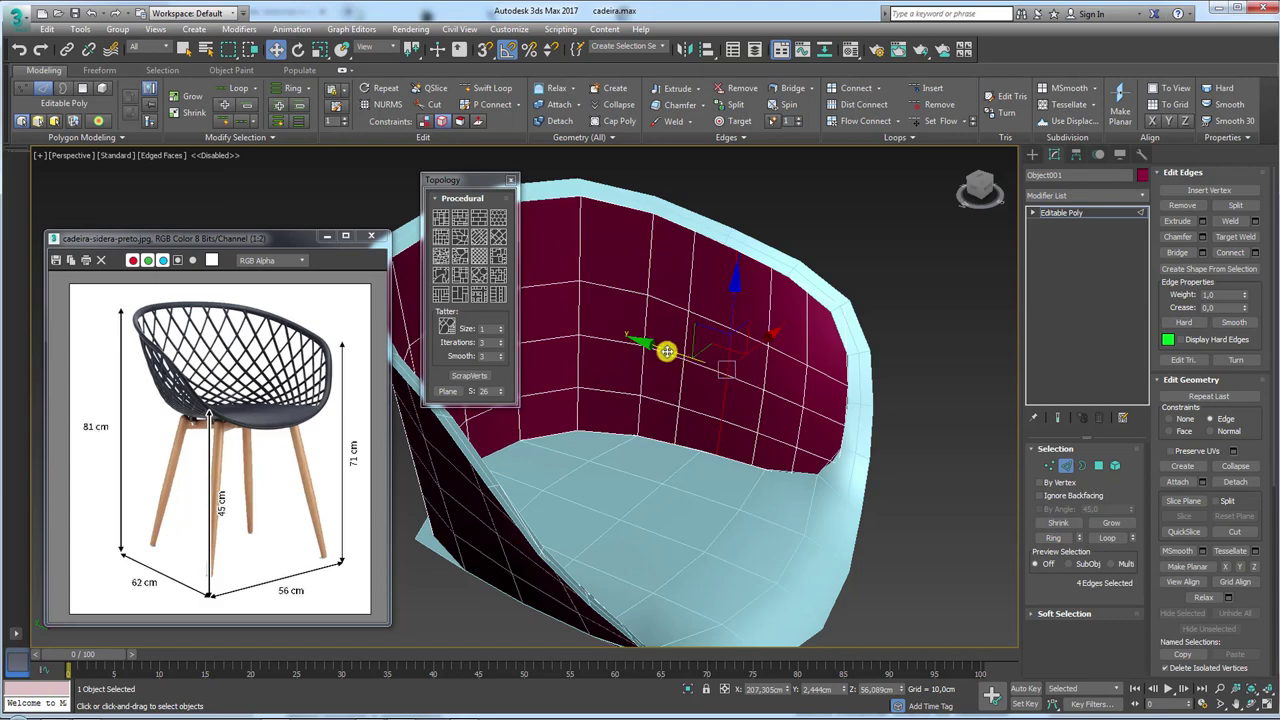
Exit edge editing and return Object001 to object level.
middle_click_drag(737, 403, 1067, 260, "alt")
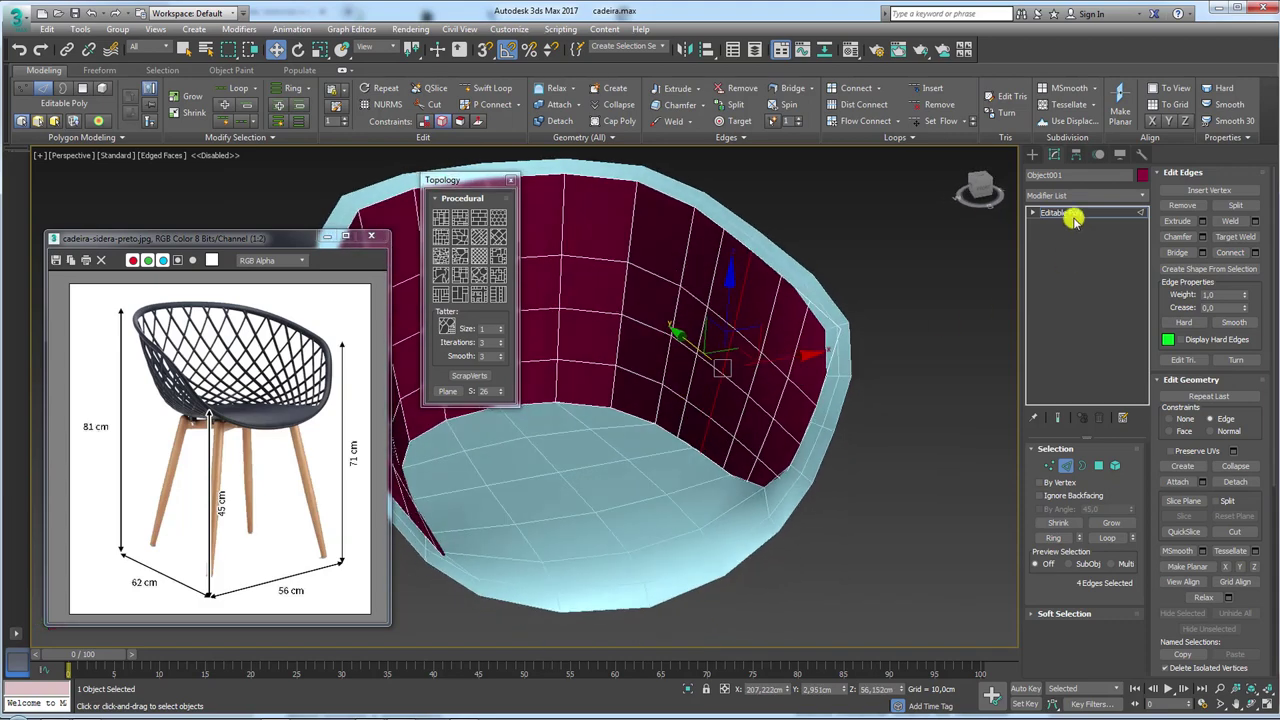
left_click(1073, 220)
middle_click_drag(950, 300, 968, 281, "alt")
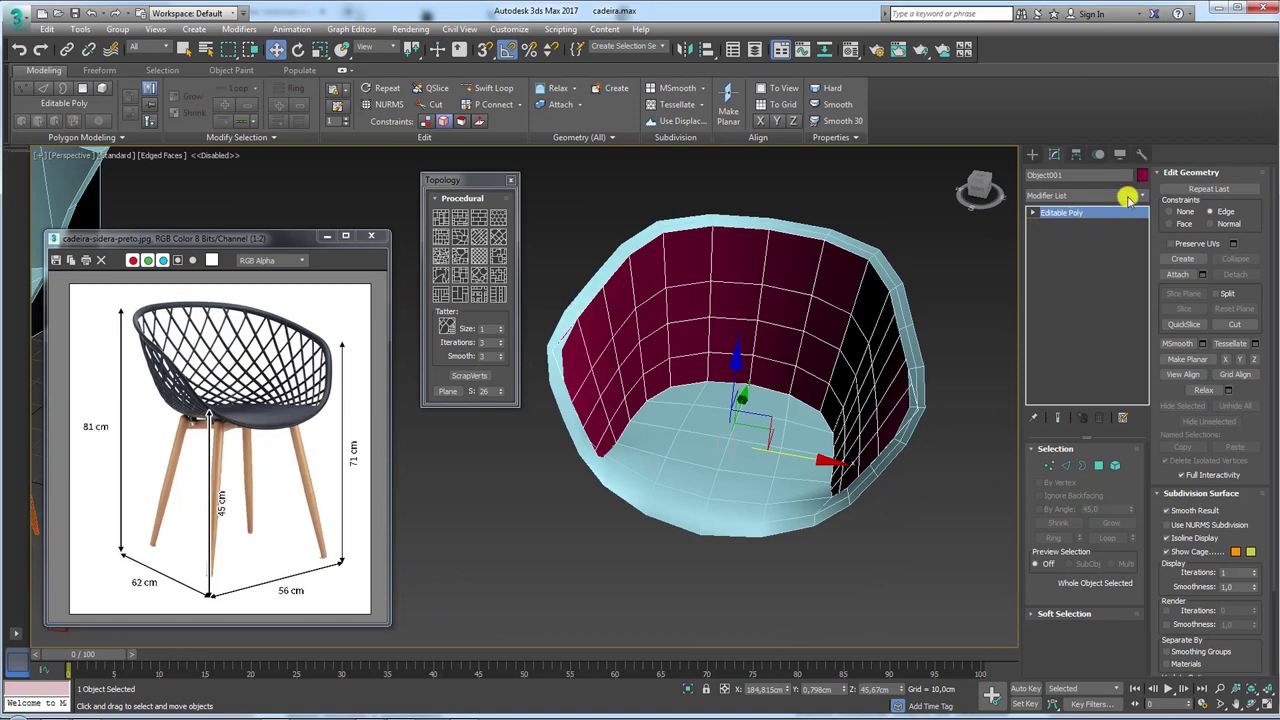
Add a Symmetry modifier mirrored on X and collapse Object001 to an Editable Poly.
left_click(1143, 196)
left_click(1143, 196)
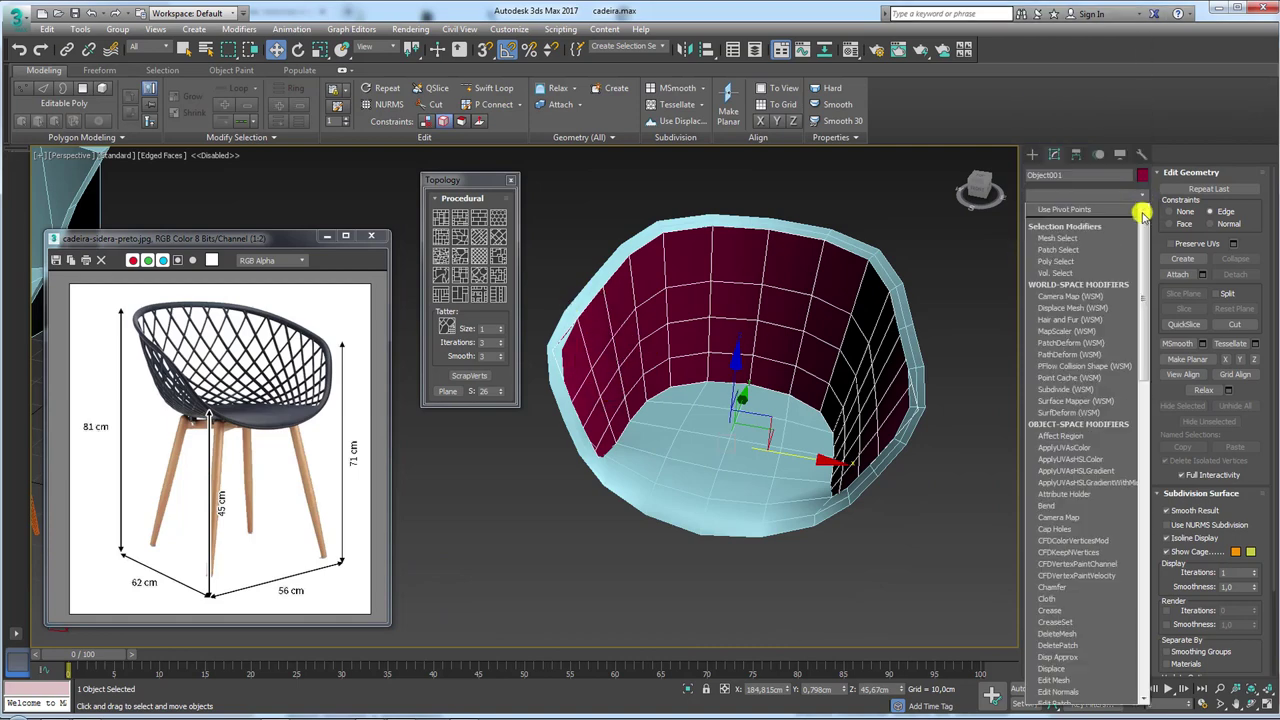
scroll(1080, 450, "down", 10)
left_click(1069, 471)
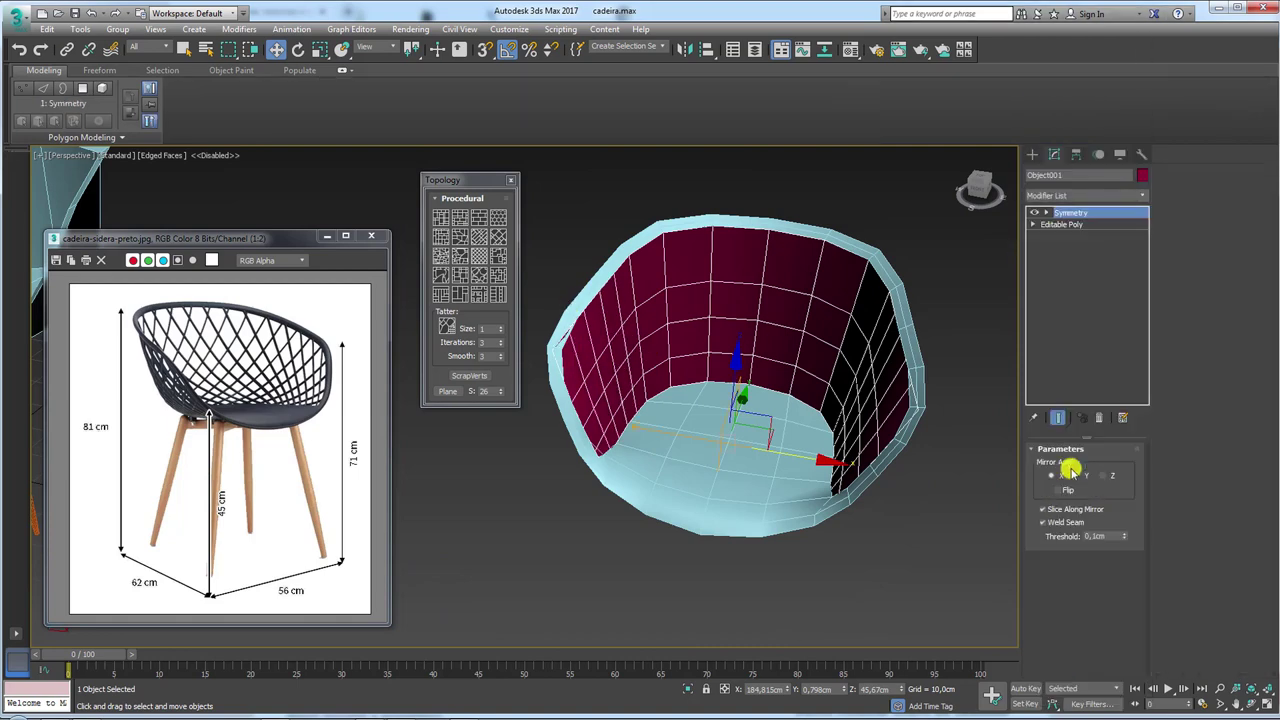
right_click(785, 290)
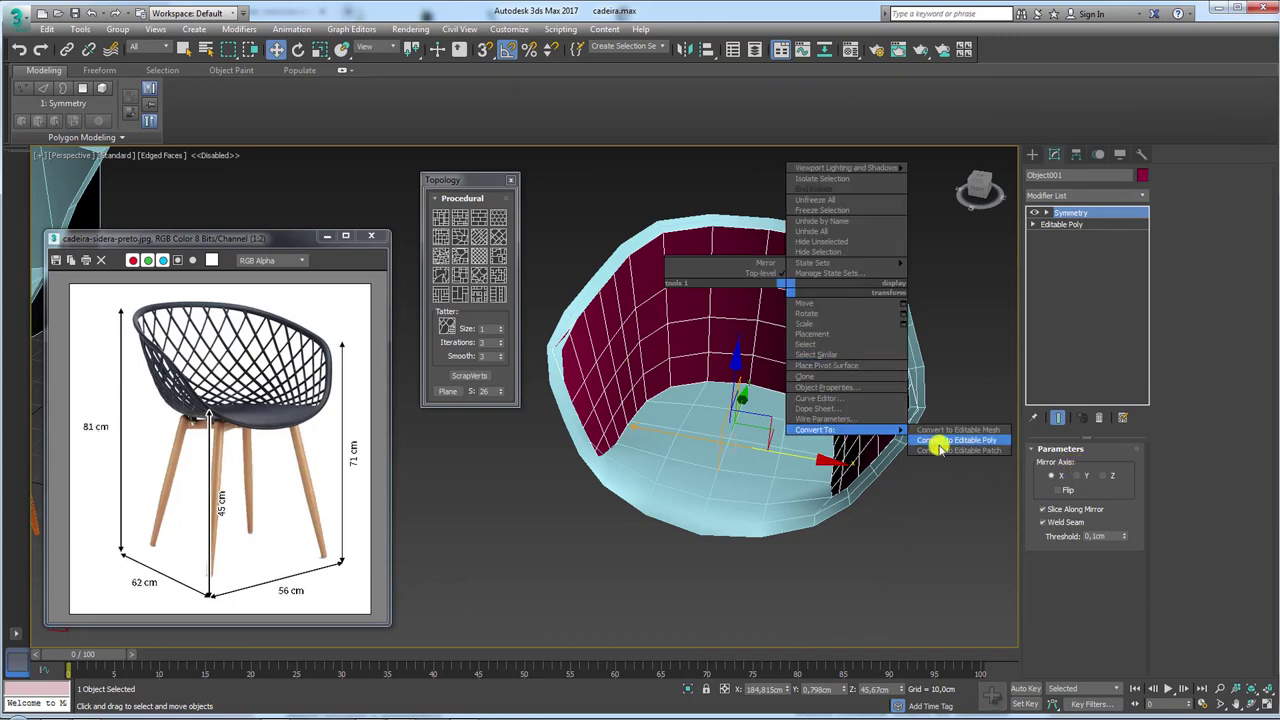
left_click(940, 444)
mouse_move(864, 425)
middle_mouse_down("alt")
mouse_move(843, 386)
mouse_move(820, 400)
middle_mouse_up("alt")
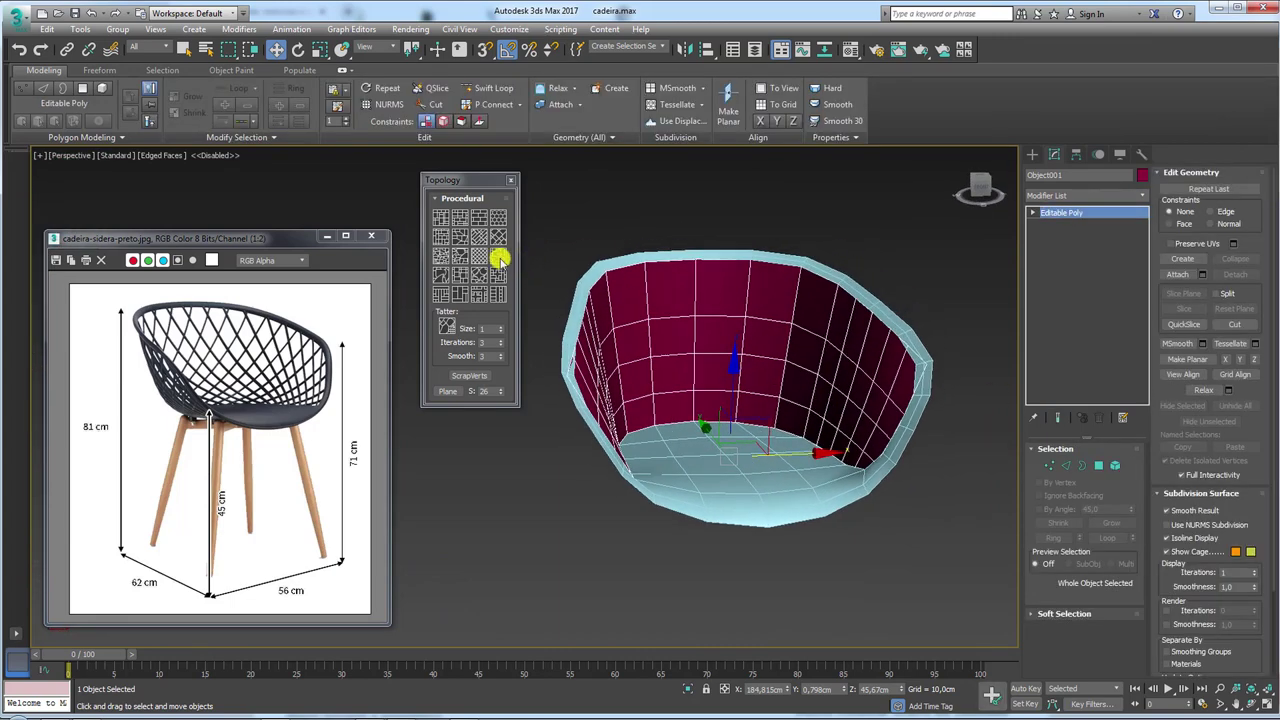
Apply the diagonal diamond lattice pattern to the inner wall and enter Polygon level.
left_click(481, 258)
mouse_move(747, 361)
middle_mouse_down("alt")
mouse_move(794, 371)
mouse_move(766, 357)
mouse_move(811, 457)
mouse_move(754, 424)
mouse_move(749, 371)
mouse_move(733, 365)
middle_mouse_up("alt")
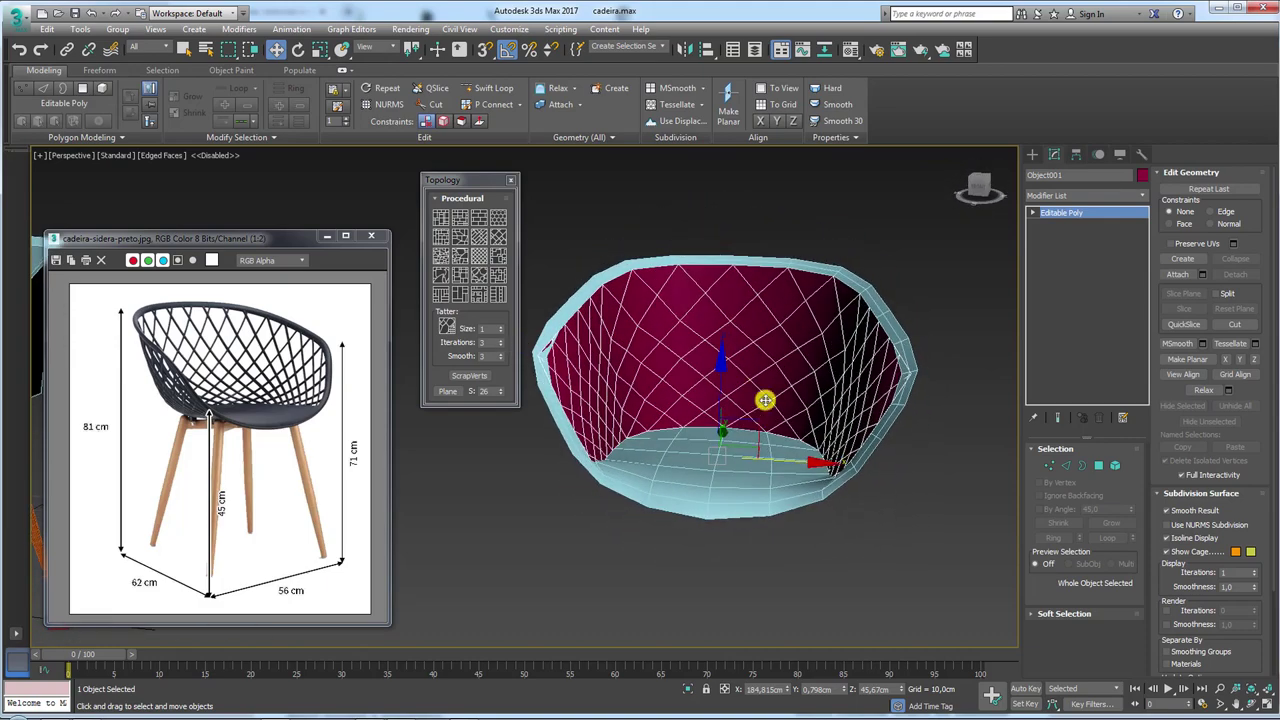
left_click(1100, 468)
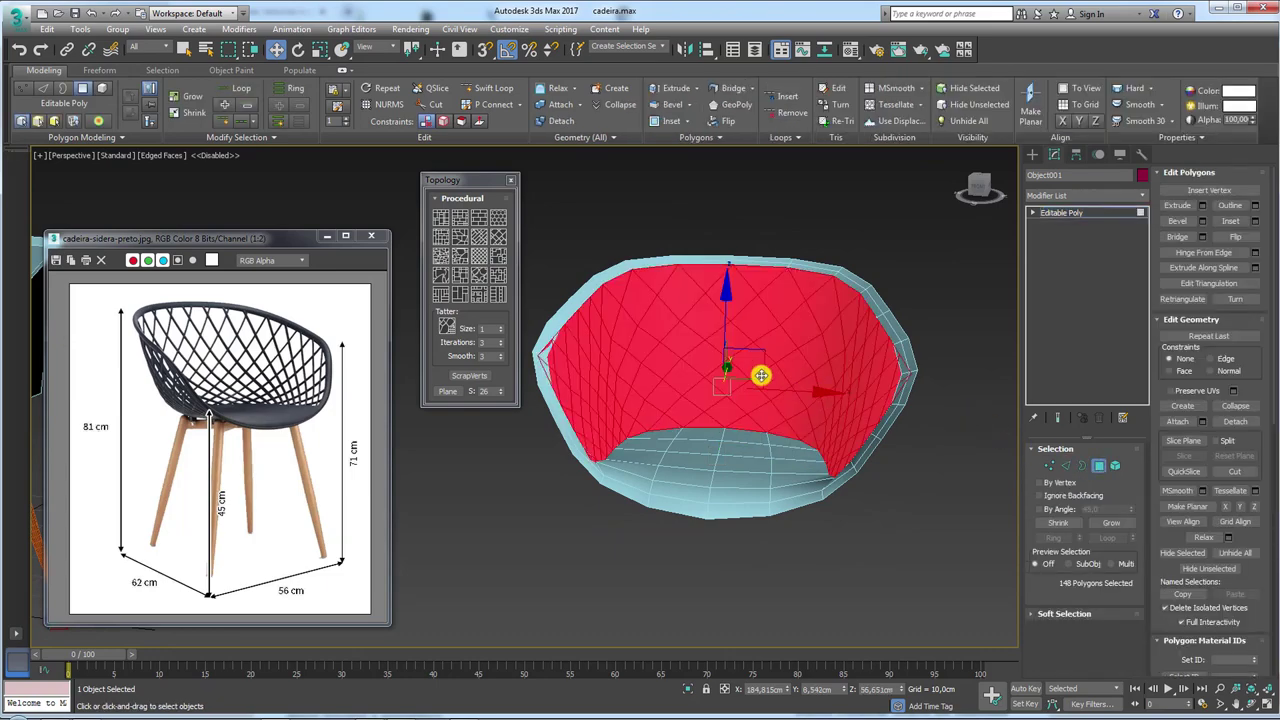
mouse_move(760, 371)
middle_mouse_down("alt")
mouse_move(743, 389)
mouse_move(614, 400)
middle_mouse_up("alt")
Switch to Vertex level in the Left view with a freehand lasso selection region.
scroll(633, 380, "up", 3)
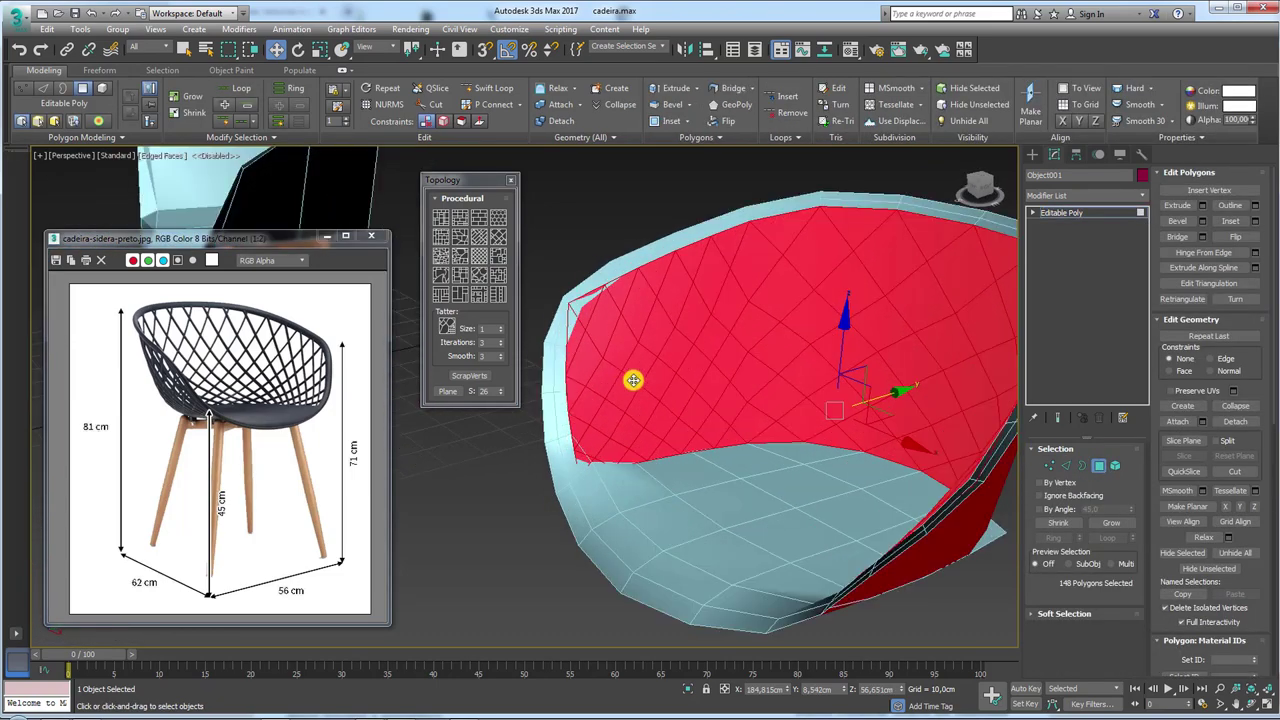
key("1")
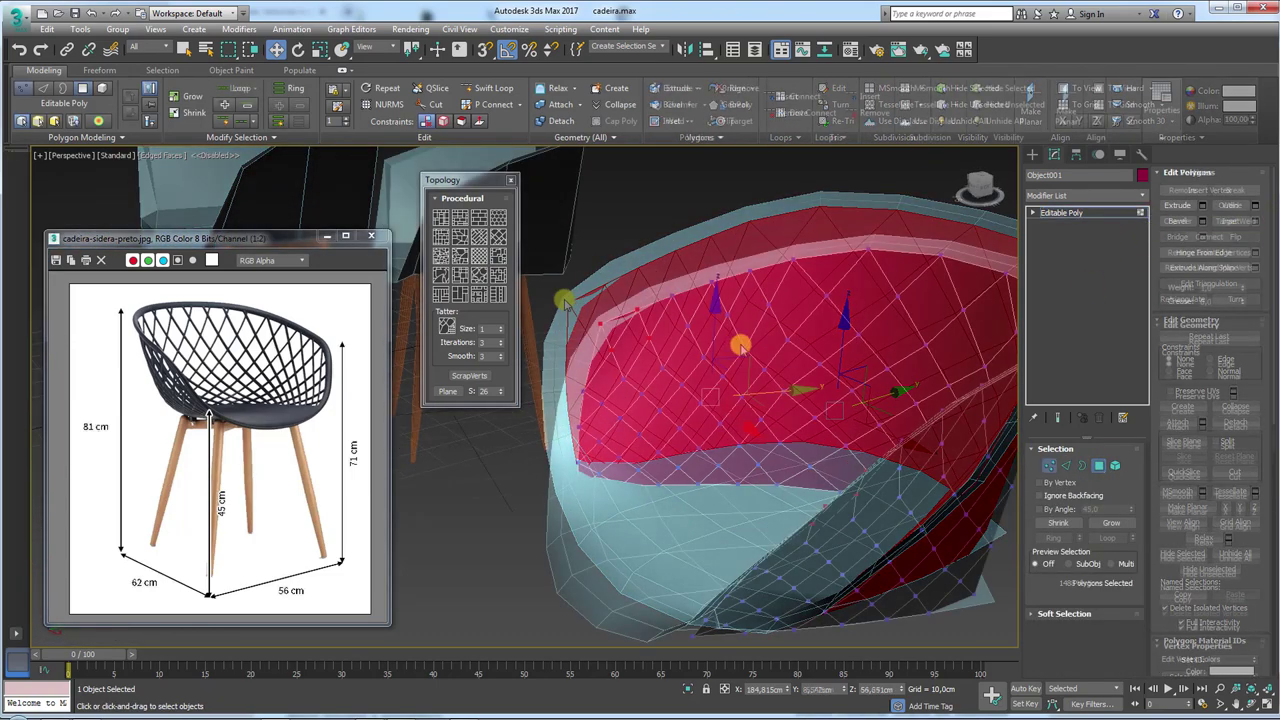
middle_click_drag(740, 340, 771, 371, "alt")
scroll(778, 334, "down", 4)
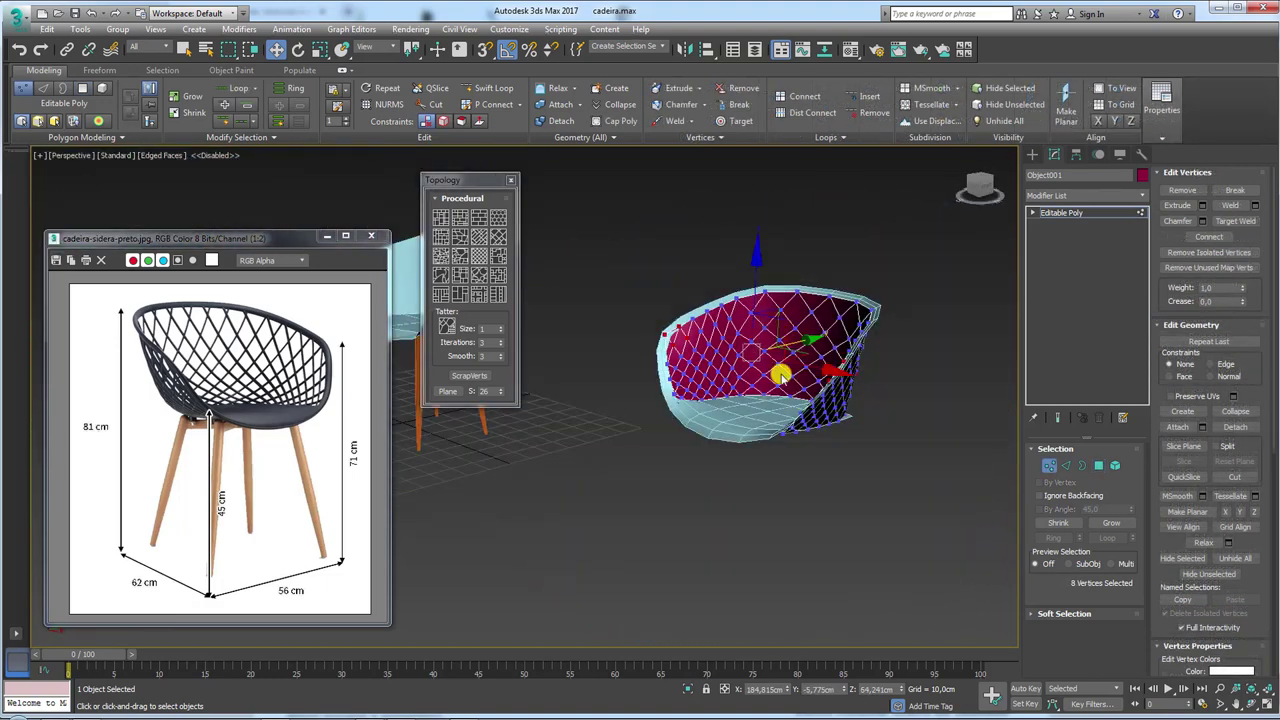
key("l")
scroll(760, 340, "down", 4)
middle_click_drag(751, 334, 840, 390)
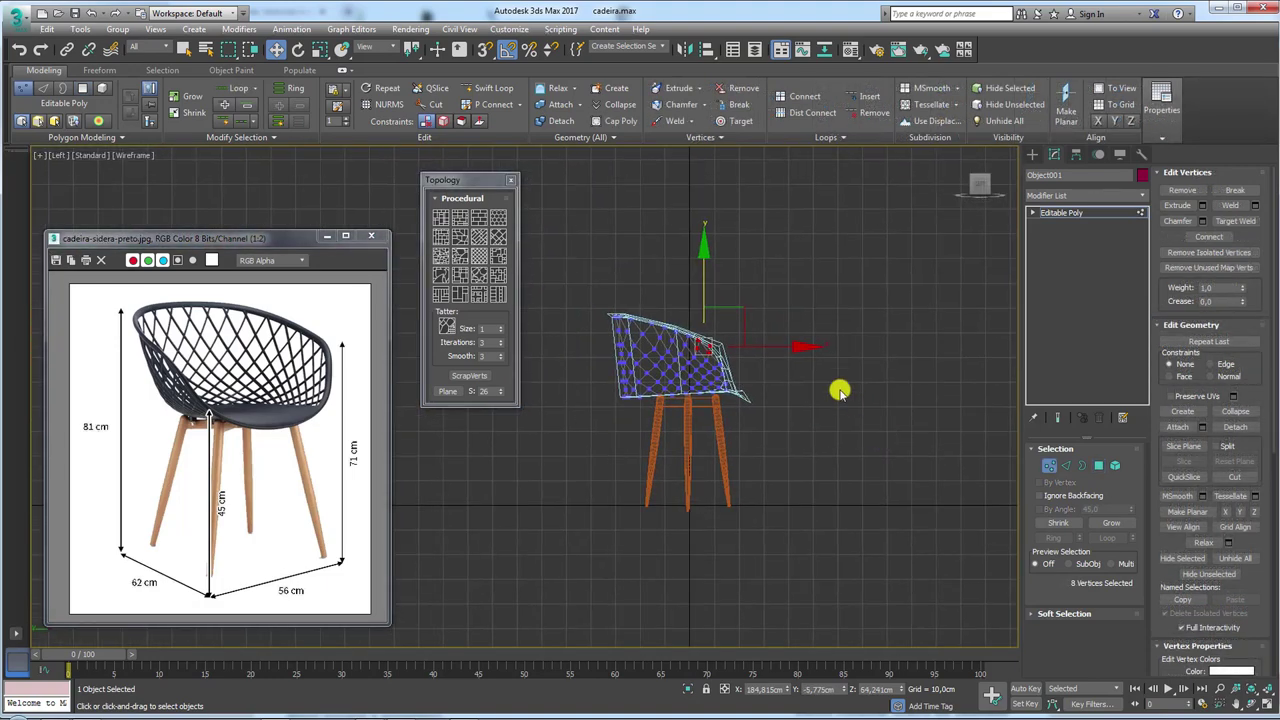
scroll(771, 334, "up", 4)
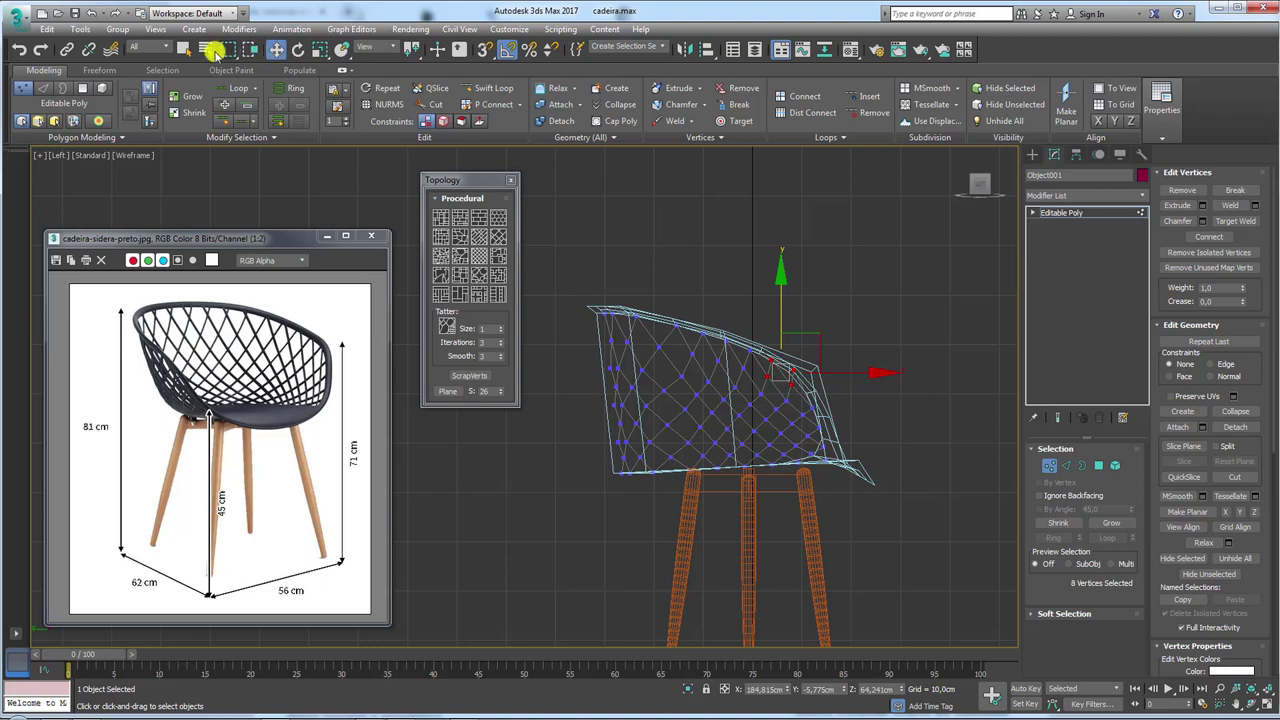
left_click_drag(228, 49, 230, 134)
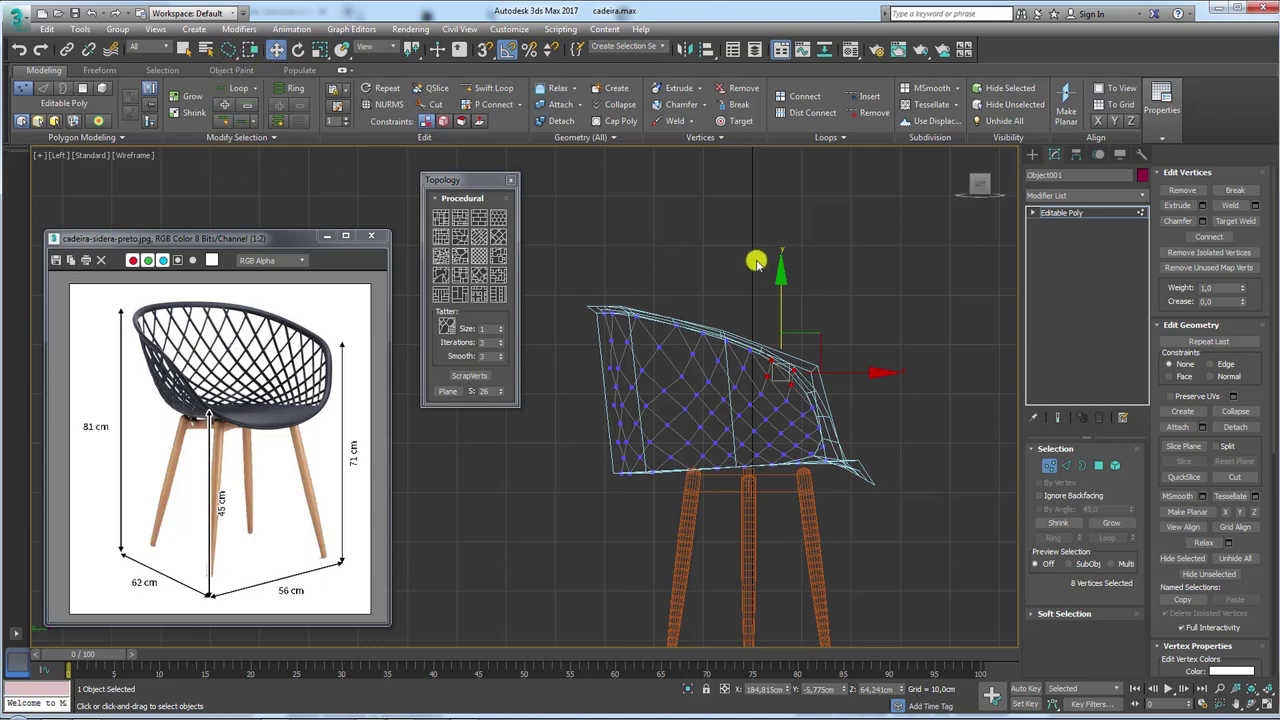
left_click_drag(720, 244, 585, 284)
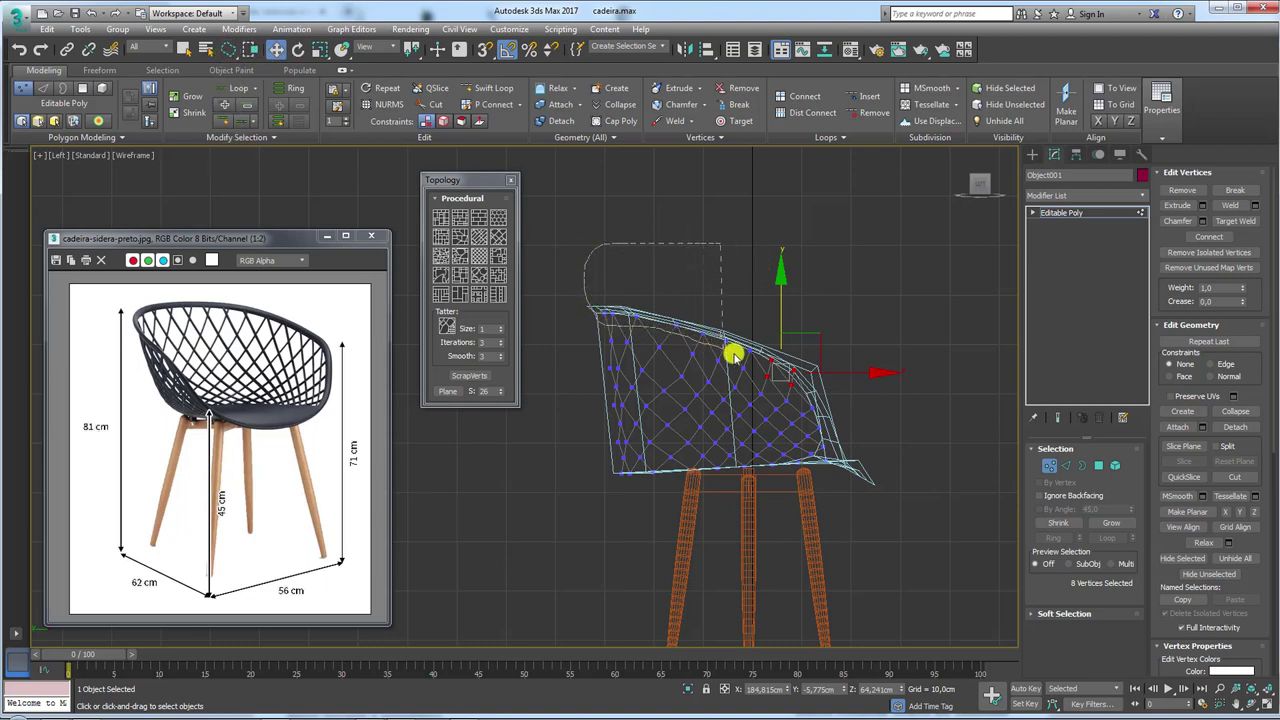
Raise the top-rim vertices and lower the bottom vertices to match the seat shell's outline.
left_click_drag(799, 385, 799, 324)
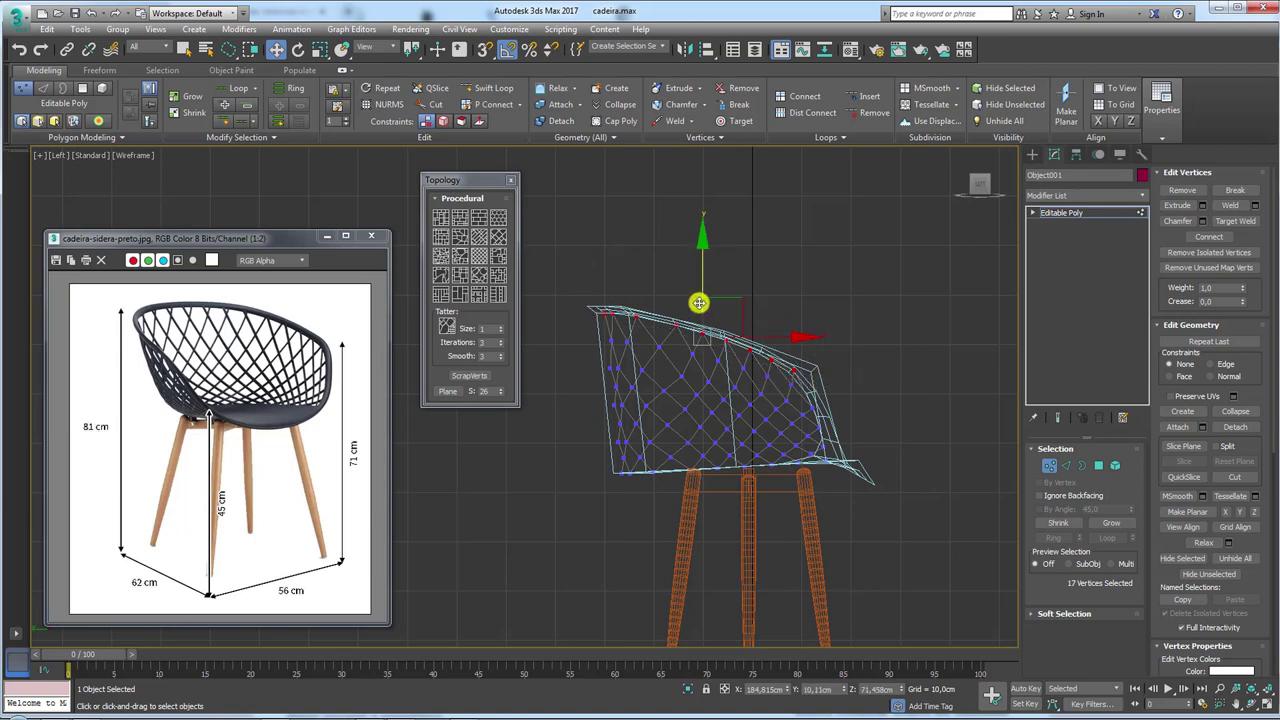
scroll(698, 302, "up", 2)
left_click_drag(699, 302, 701, 279)
middle_click_drag(883, 509, 903, 451)
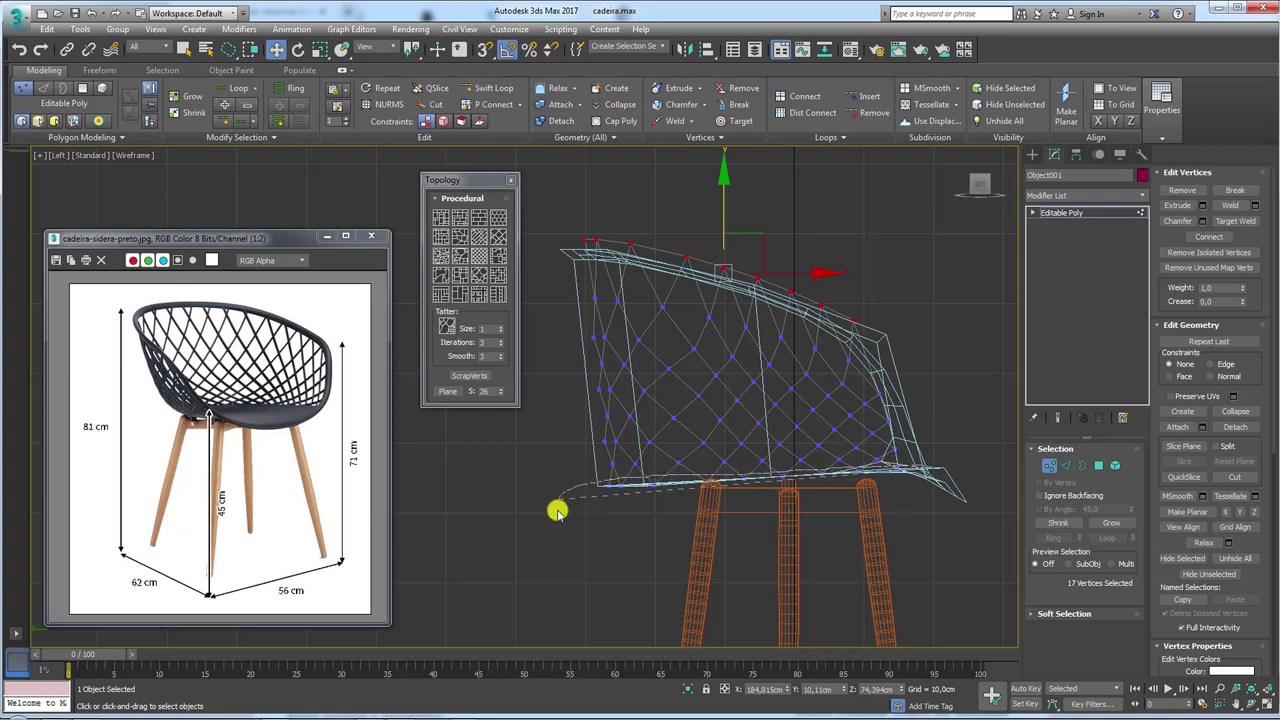
left_click_drag(557, 508, 965, 462)
left_click_drag(749, 420, 776, 448)
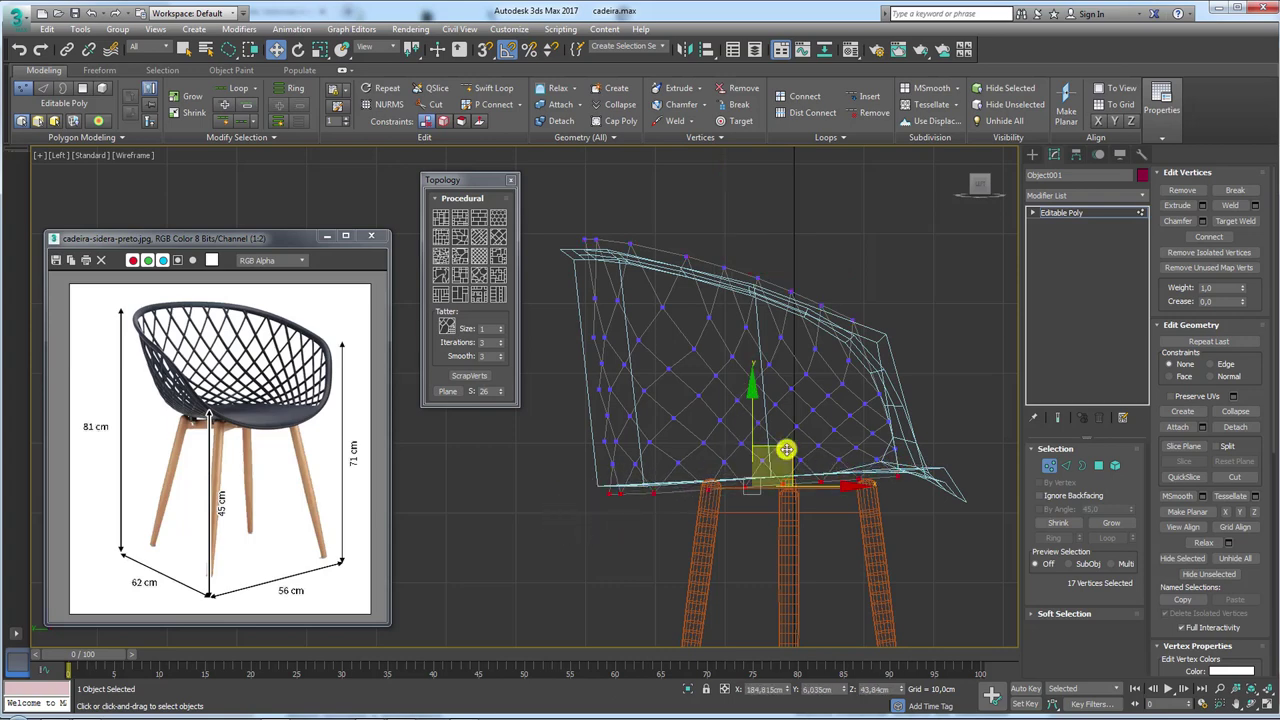
Return to Perspective view and select the 148 lattice wall polygons for a 1,0 cm inset.
left_click(1082, 220)
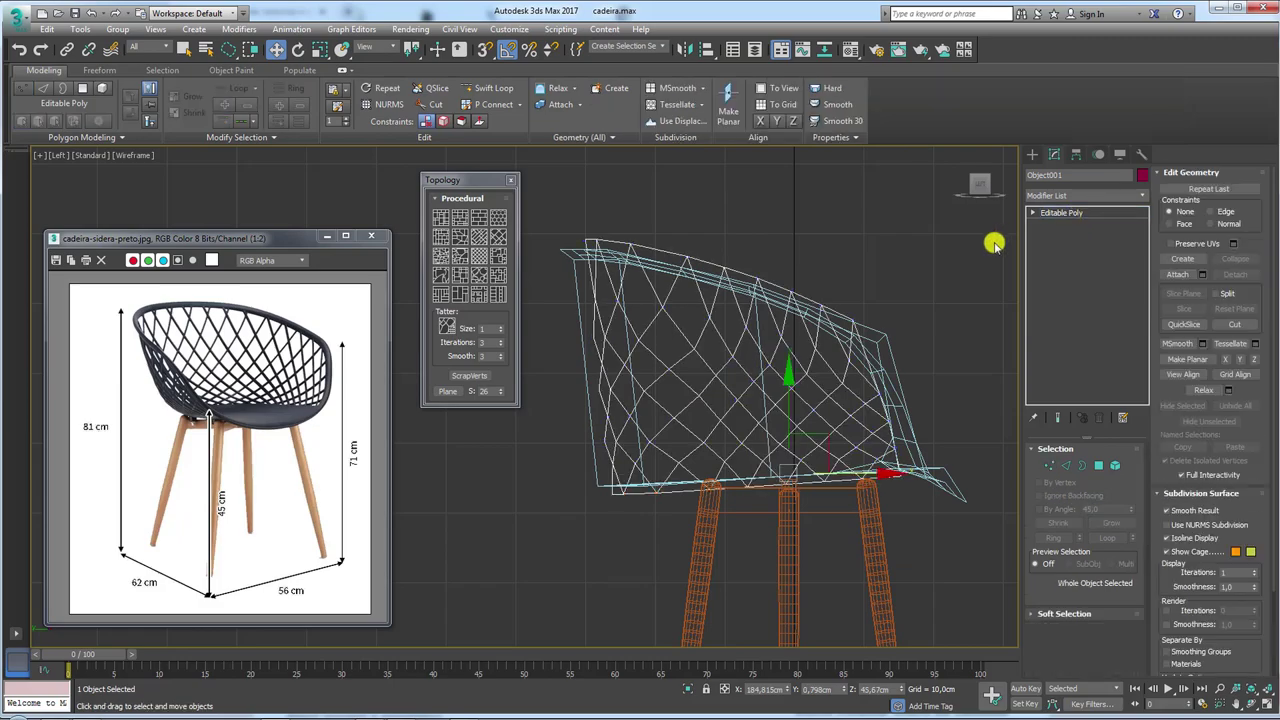
key("p")
middle_click_drag(862, 403, 849, 374, "alt")
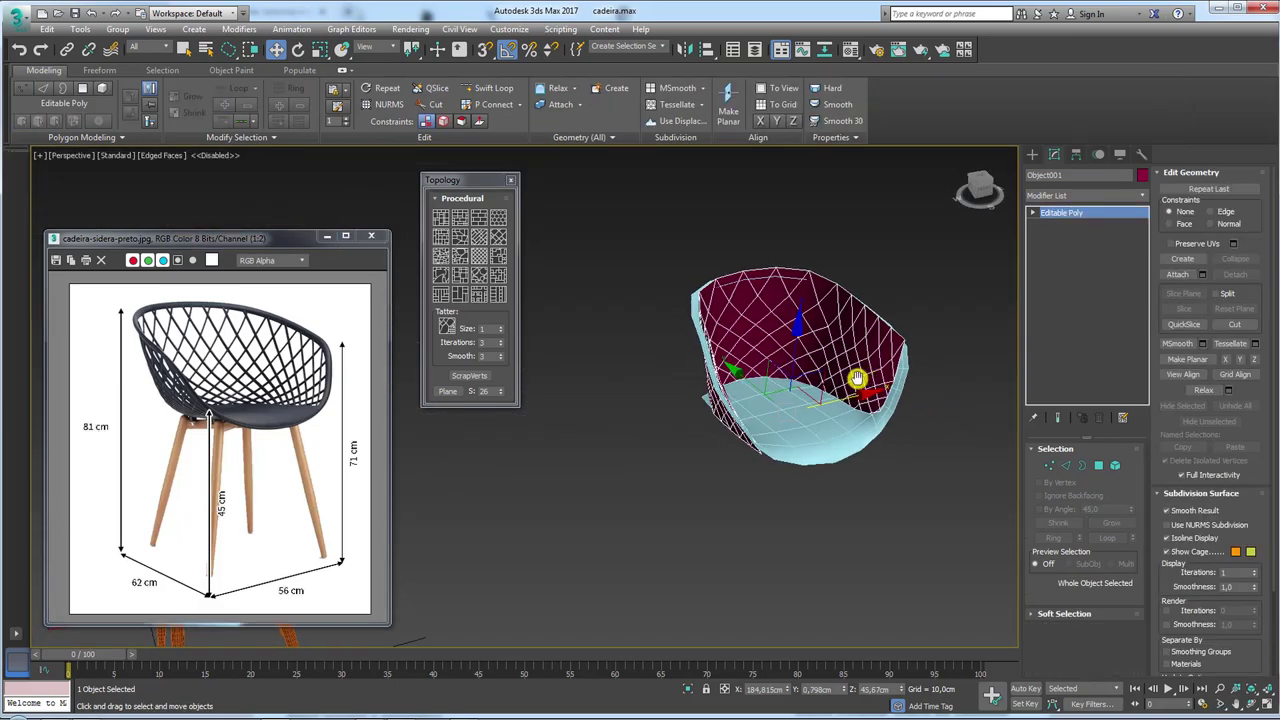
scroll(849, 374, "up", 3)
scroll(786, 417, "up", 3)
scroll(771, 449, "up", 3)
mouse_move(759, 451)
middle_mouse_down("alt")
mouse_move(734, 420)
mouse_move(752, 425)
middle_mouse_up("alt")
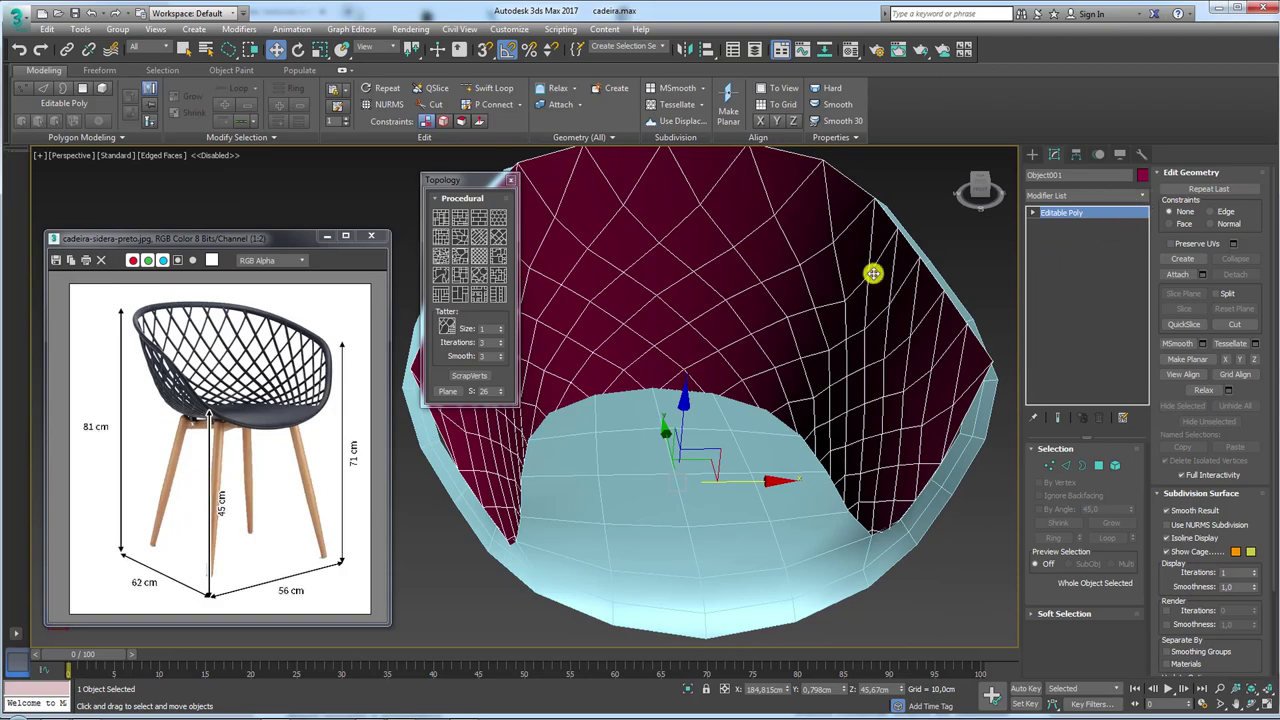
mouse_move(873, 273)
middle_mouse_down("alt")
mouse_move(951, 297)
mouse_move(929, 240)
mouse_move(763, 349)
mouse_move(849, 414)
mouse_move(874, 363)
mouse_move(803, 446)
mouse_move(730, 448)
middle_mouse_up("alt")
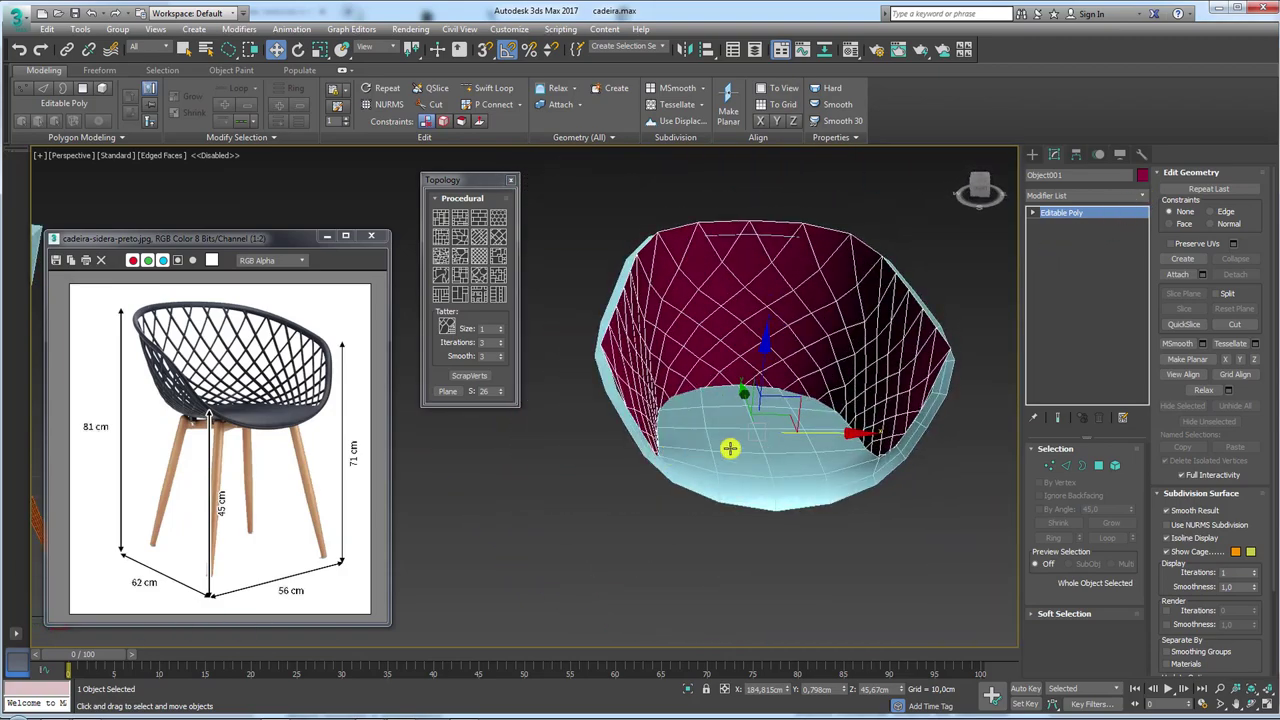
left_click(1098, 466)
middle_click_drag(982, 473, 880, 460, "alt")
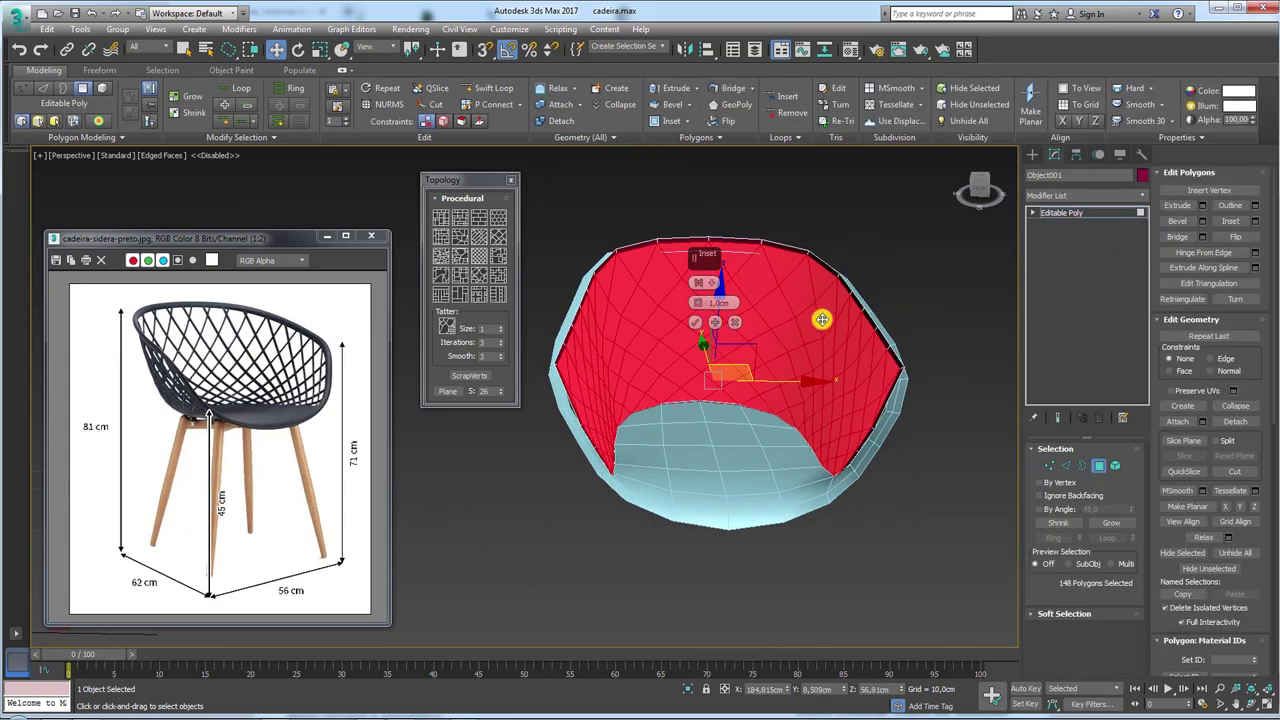
Confirm the 1,0 cm inset and add a new Edit Poly modifier to the bowl.
left_click(695, 322)
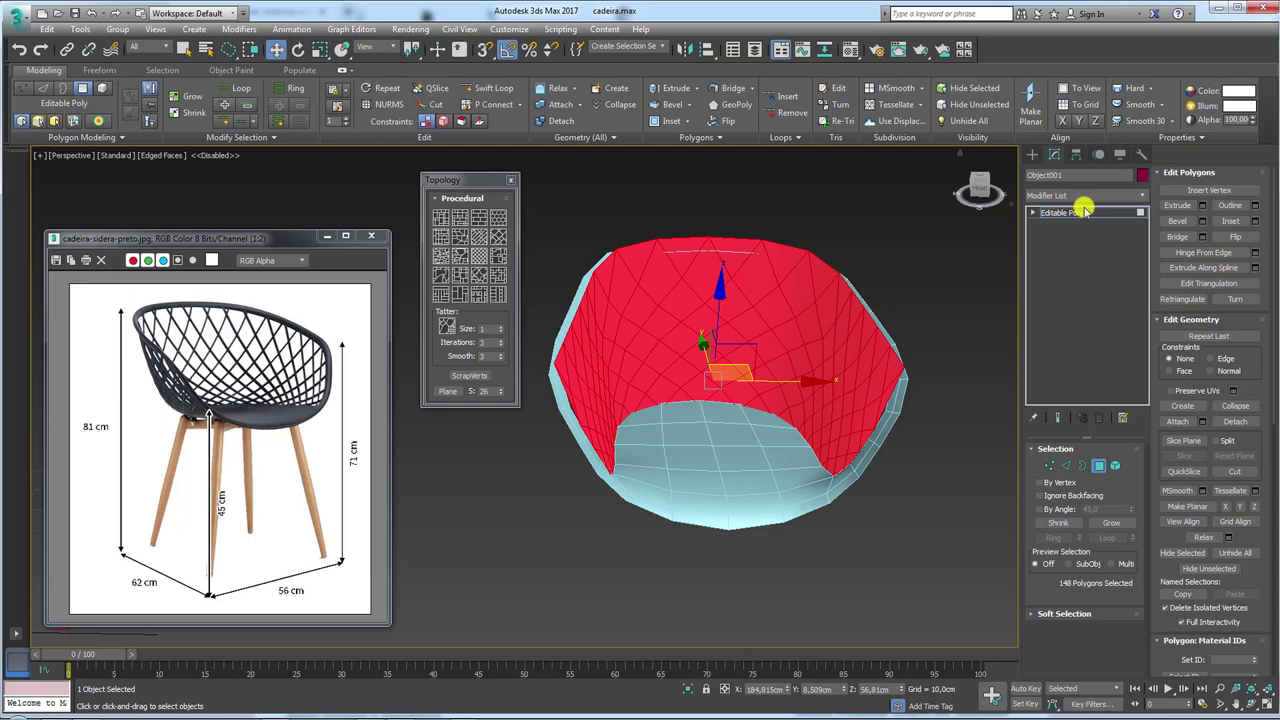
left_click(1085, 211)
left_click(1142, 195)
left_click_drag(1143, 209, 1143, 286)
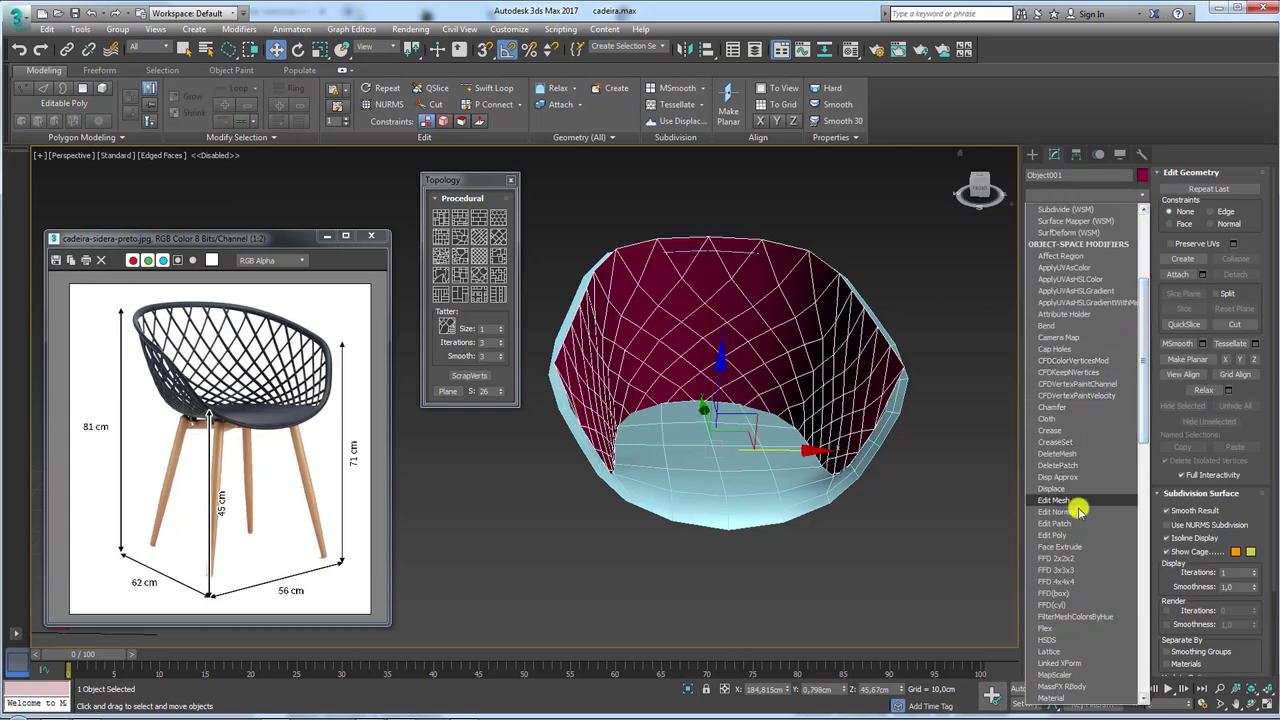
left_click(1064, 535)
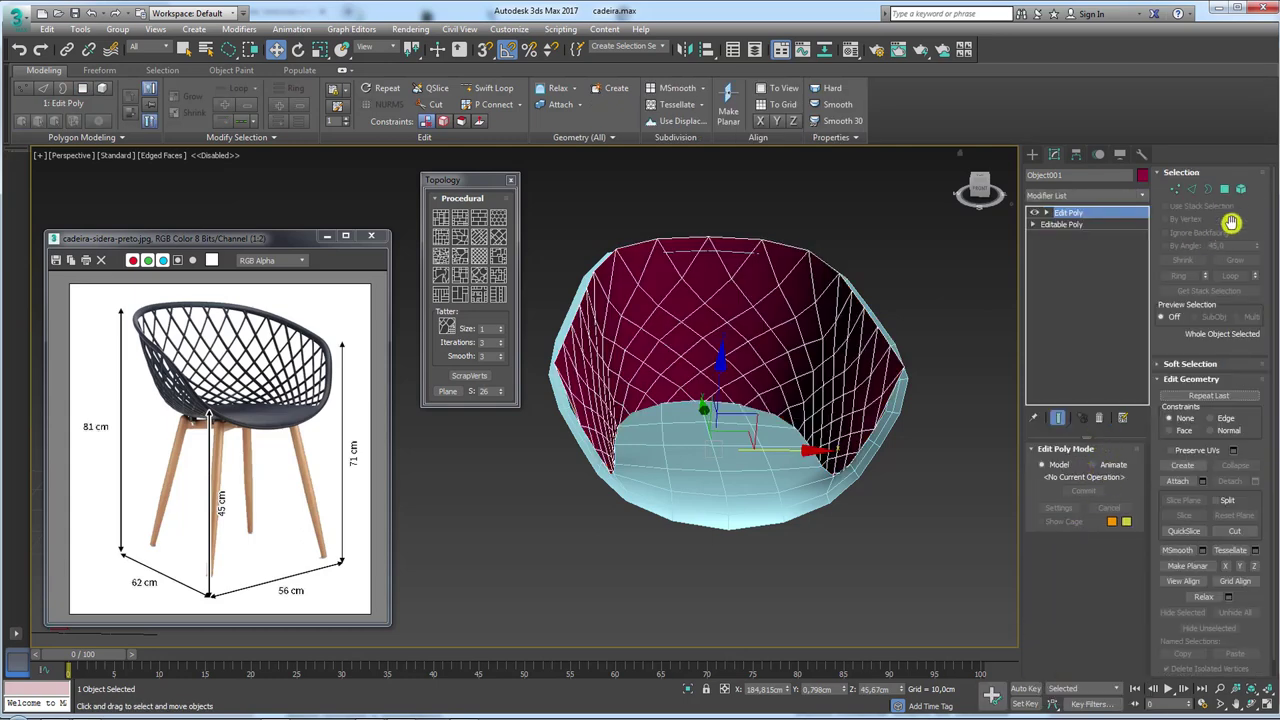
Inset the bowl's polygons By Polygon at about 0,46cm.
left_click(1228, 191)
middle_click_drag(880, 291, 908, 286)
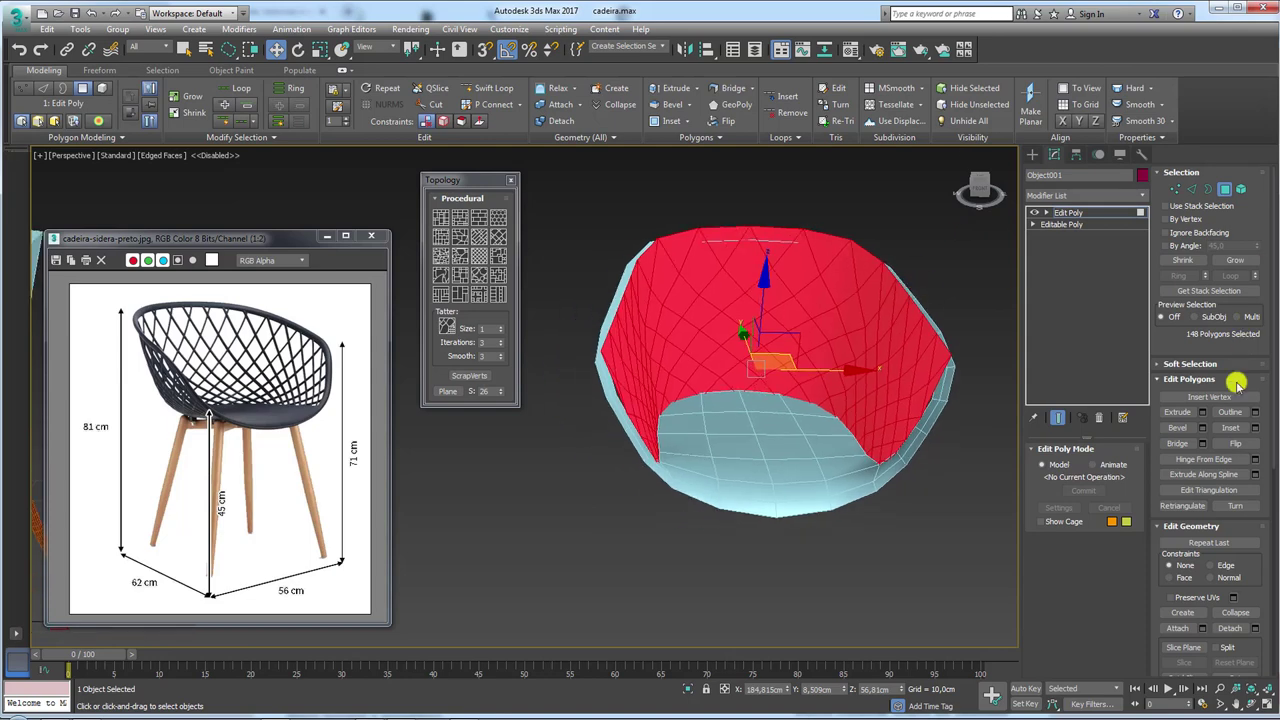
left_click(1253, 429)
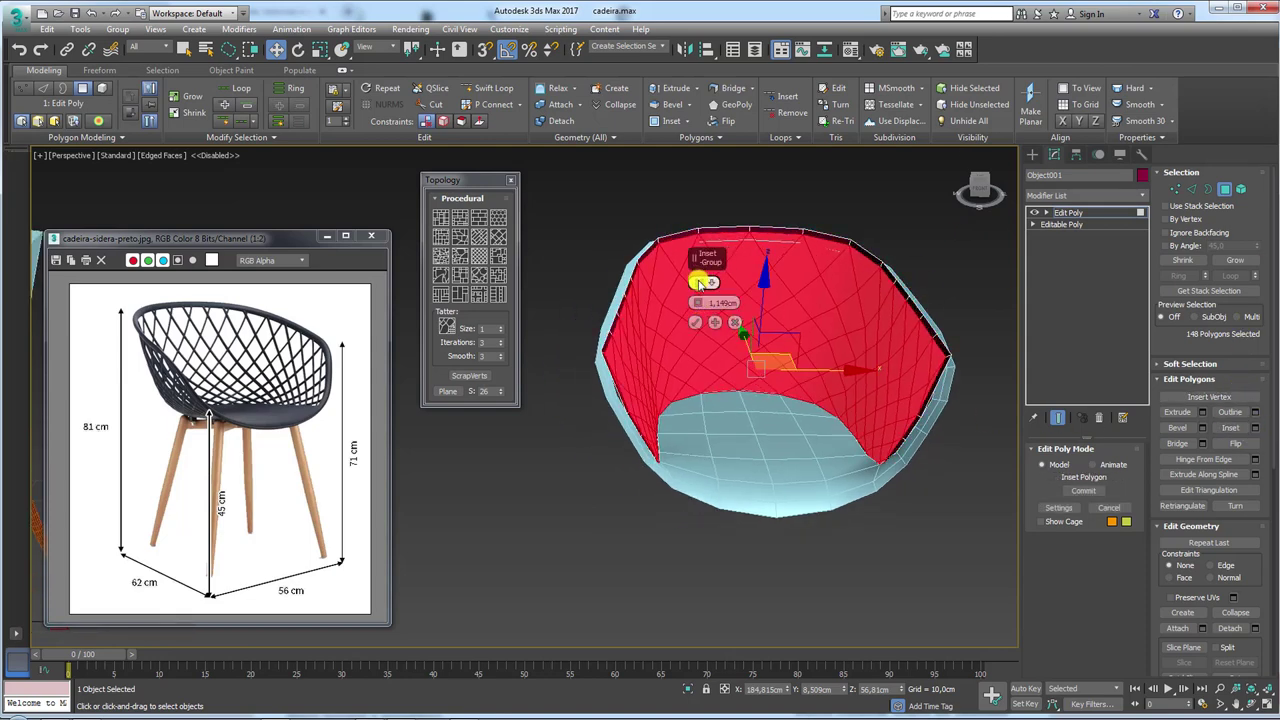
left_click(700, 283)
left_click_drag(693, 299, 702, 306)
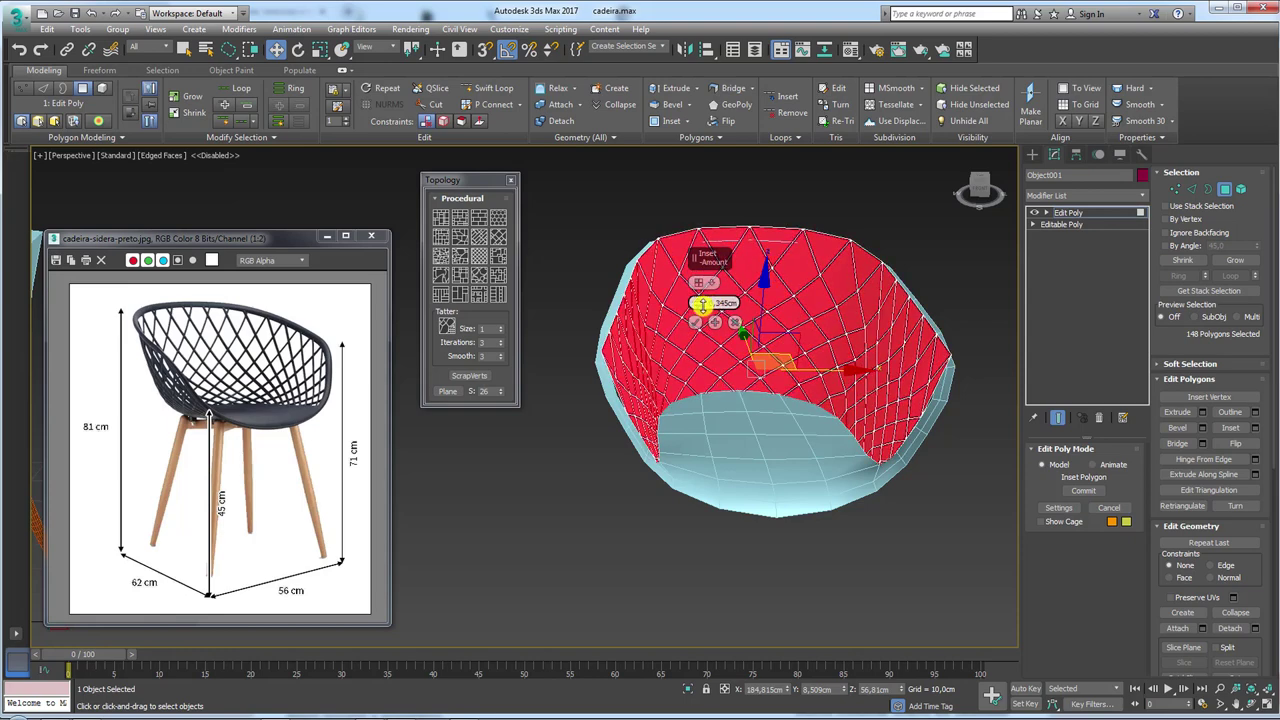
left_click(697, 325)
middle_click_drag(697, 326, 734, 363, "alt")
scroll(749, 366, "up", 3)
Isolate the bowl with Alt+Q, check the open lattice strips, and return to Edit Poly level.
left_click(1066, 212)
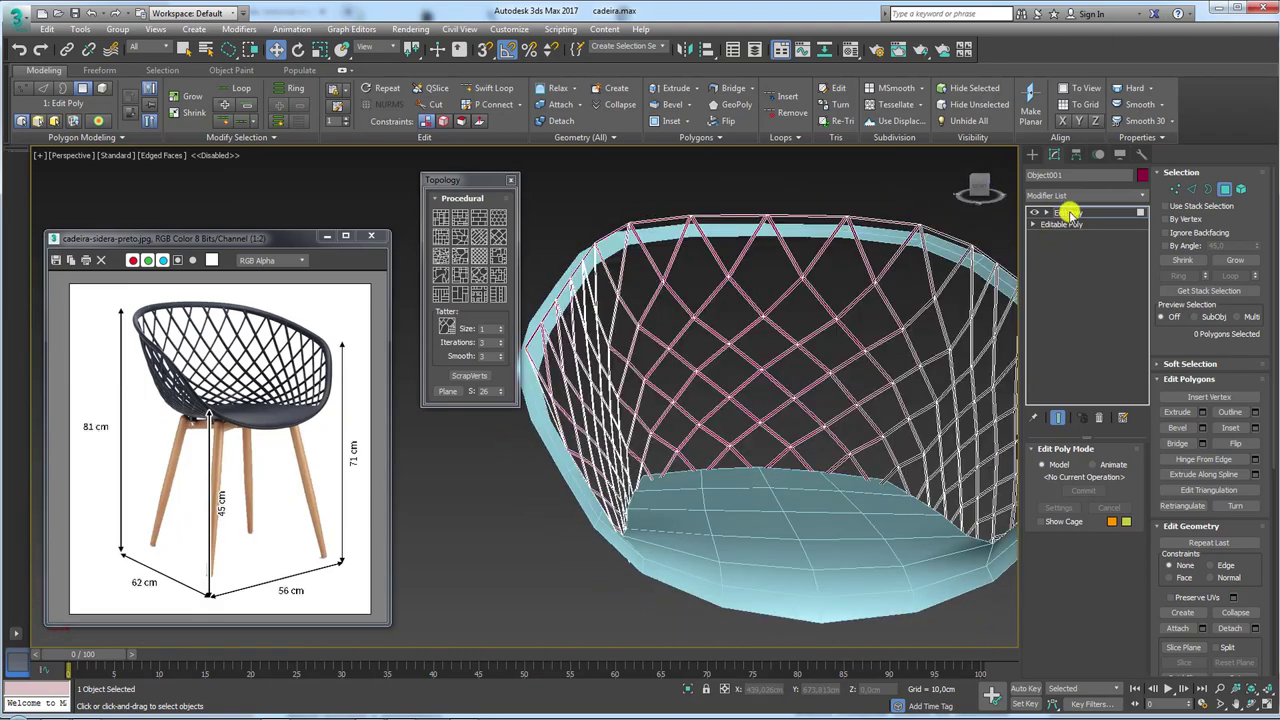
scroll(885, 380, "down", 3)
mouse_move(885, 380)
middle_mouse_down("alt")
mouse_move(851, 451)
mouse_move(770, 322)
mouse_move(814, 294)
middle_mouse_up("alt")
key("alt+q")
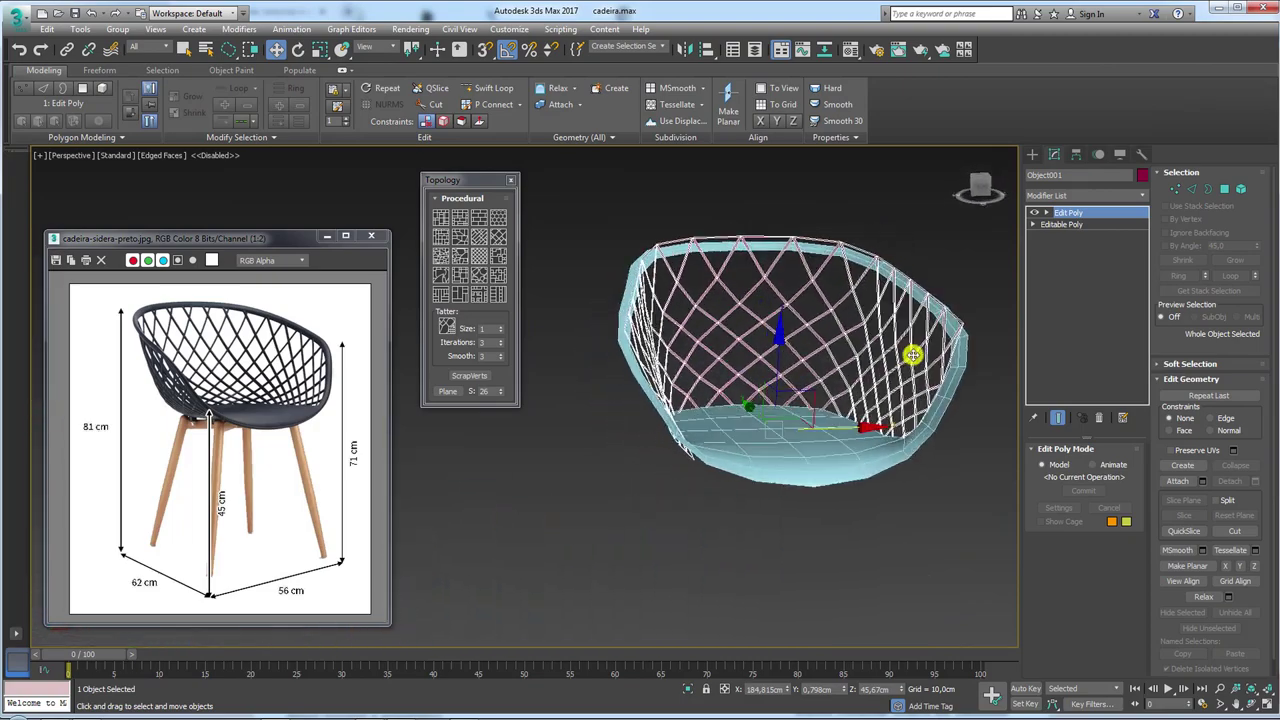
mouse_move(911, 351)
middle_mouse_down("alt")
mouse_move(937, 329)
mouse_move(908, 380)
mouse_move(848, 328)
middle_mouse_up("alt")
scroll(874, 348, "up", 2)
scroll(874, 348, "up", 3)
scroll(877, 343, "down", 1)
key("4")
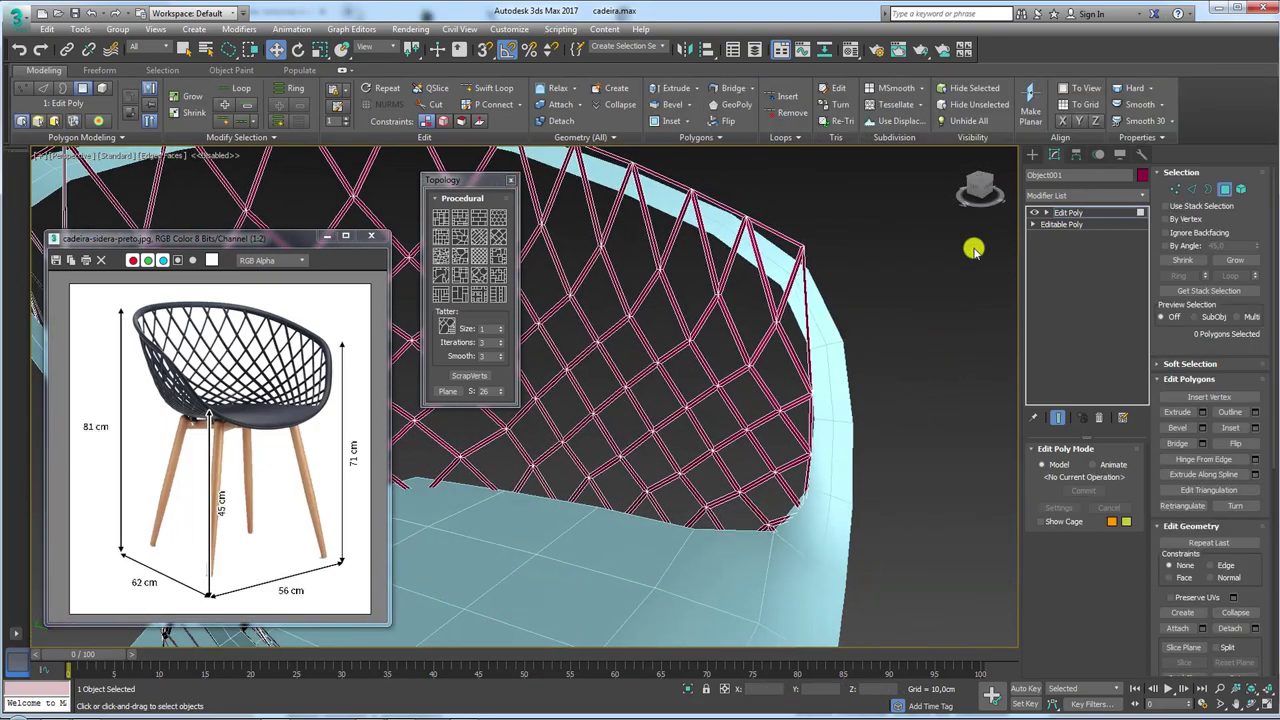
scroll(863, 271, "down", 3)
middle_click_drag(863, 271, 918, 352, "alt")
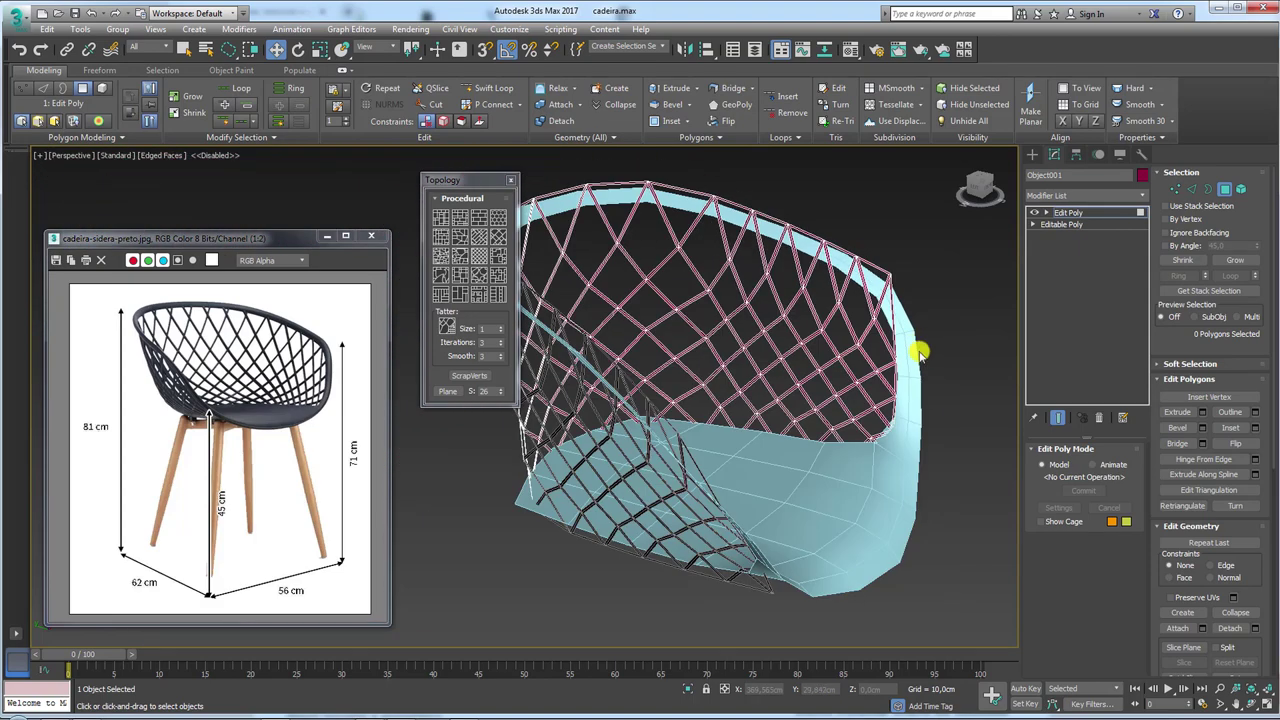
left_click(1066, 216)
Select the seat shell Box002 and raise its TurboSmooth Iterations to 2.
left_click(913, 416)
middle_click_drag(909, 443, 1006, 295, "alt")
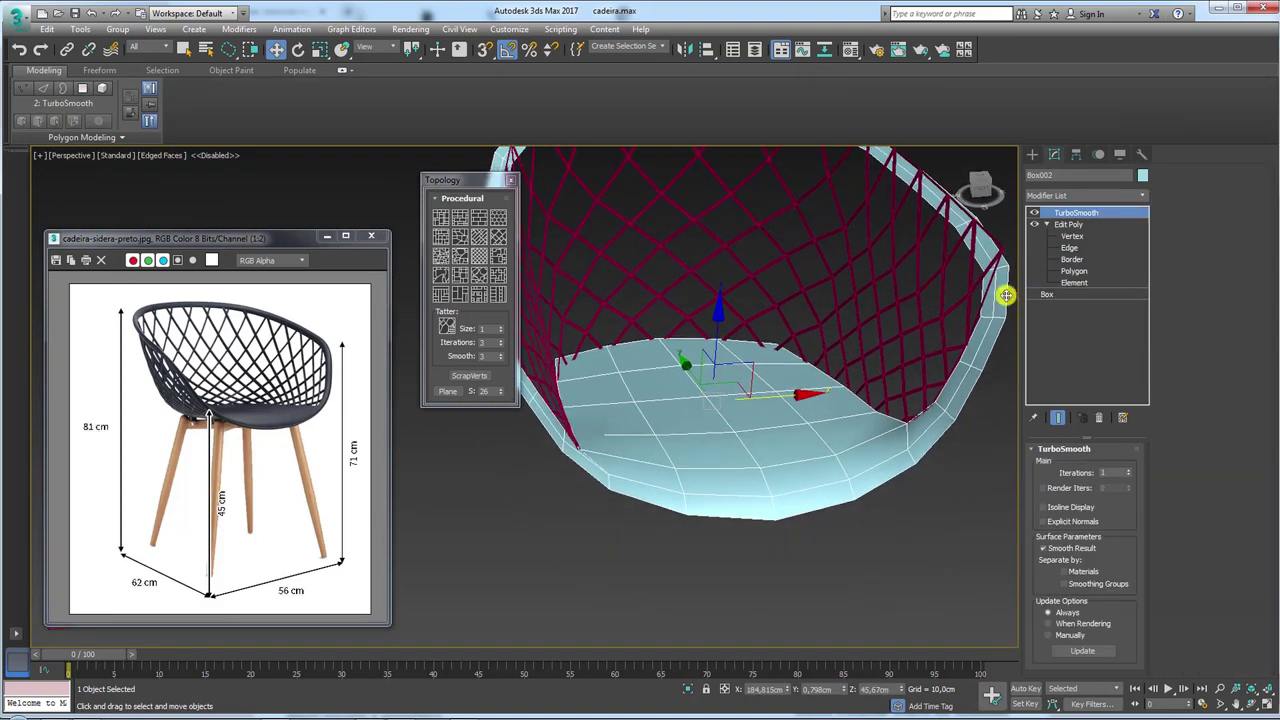
left_click(1045, 226)
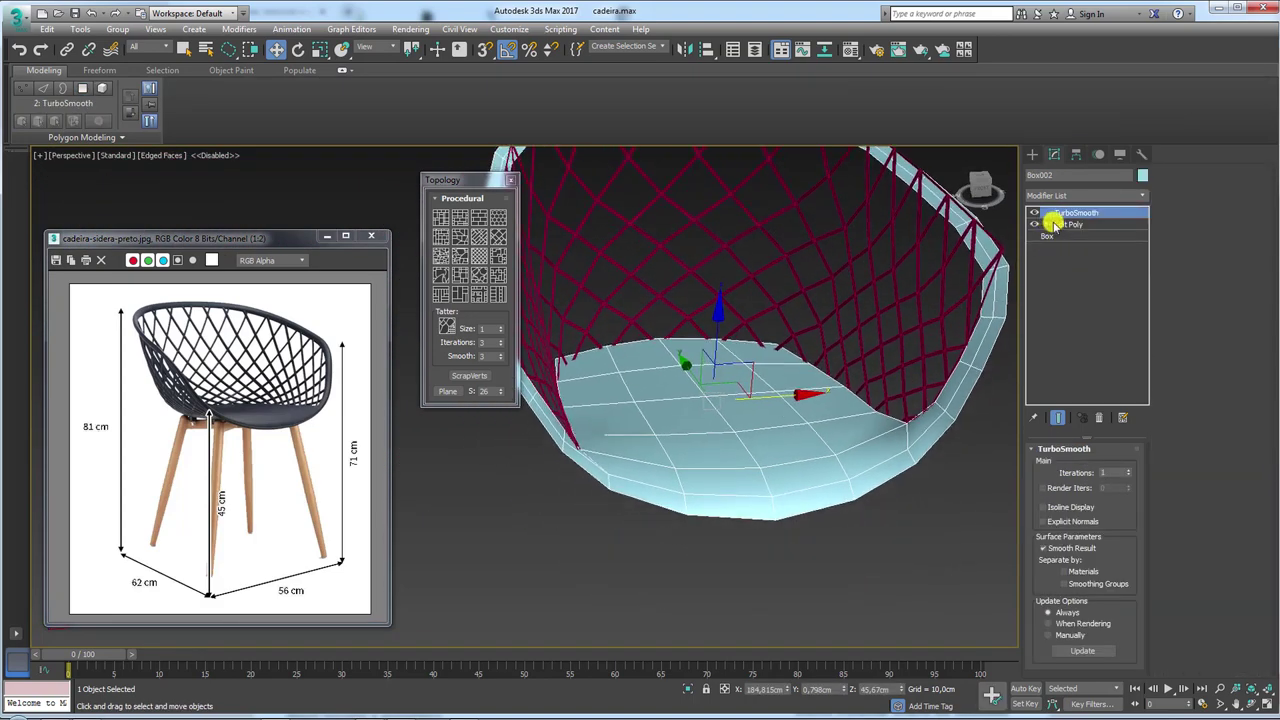
left_click(1130, 470)
scroll(874, 429, "down", 2)
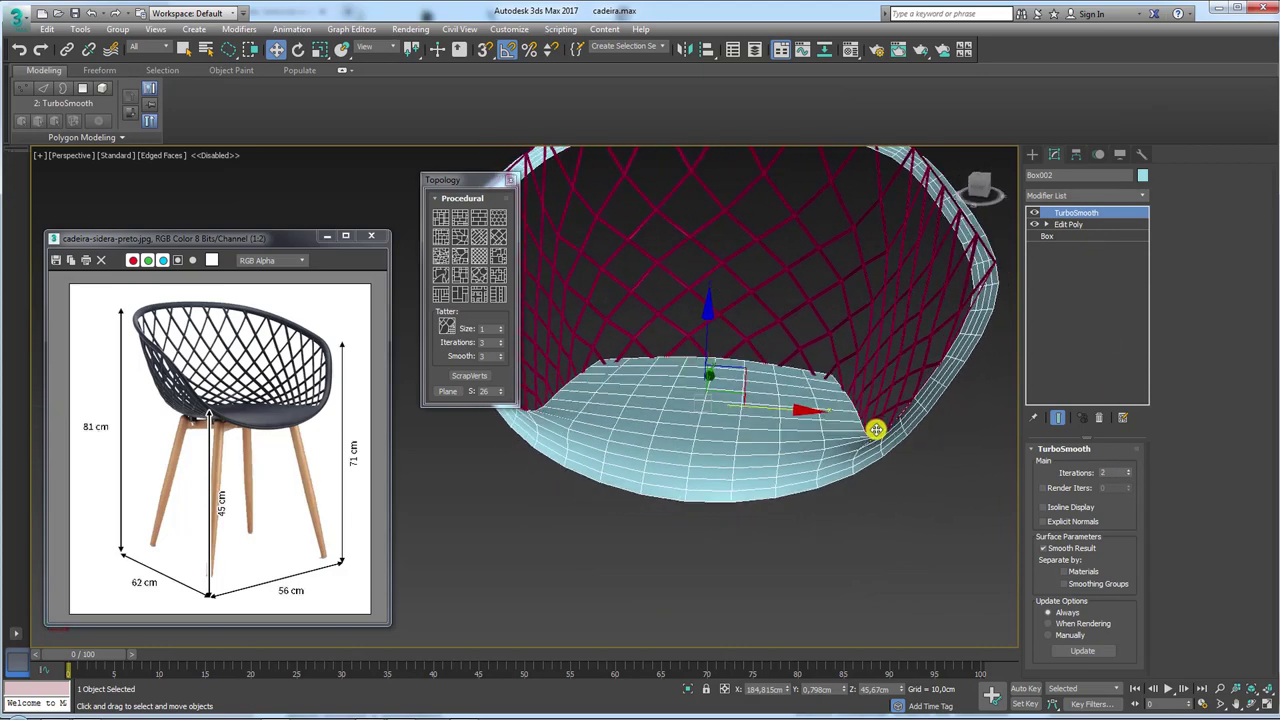
scroll(889, 429, "down", 1)
scroll(885, 437, "down", 3)
middle_click_drag(885, 437, 908, 441, "alt")
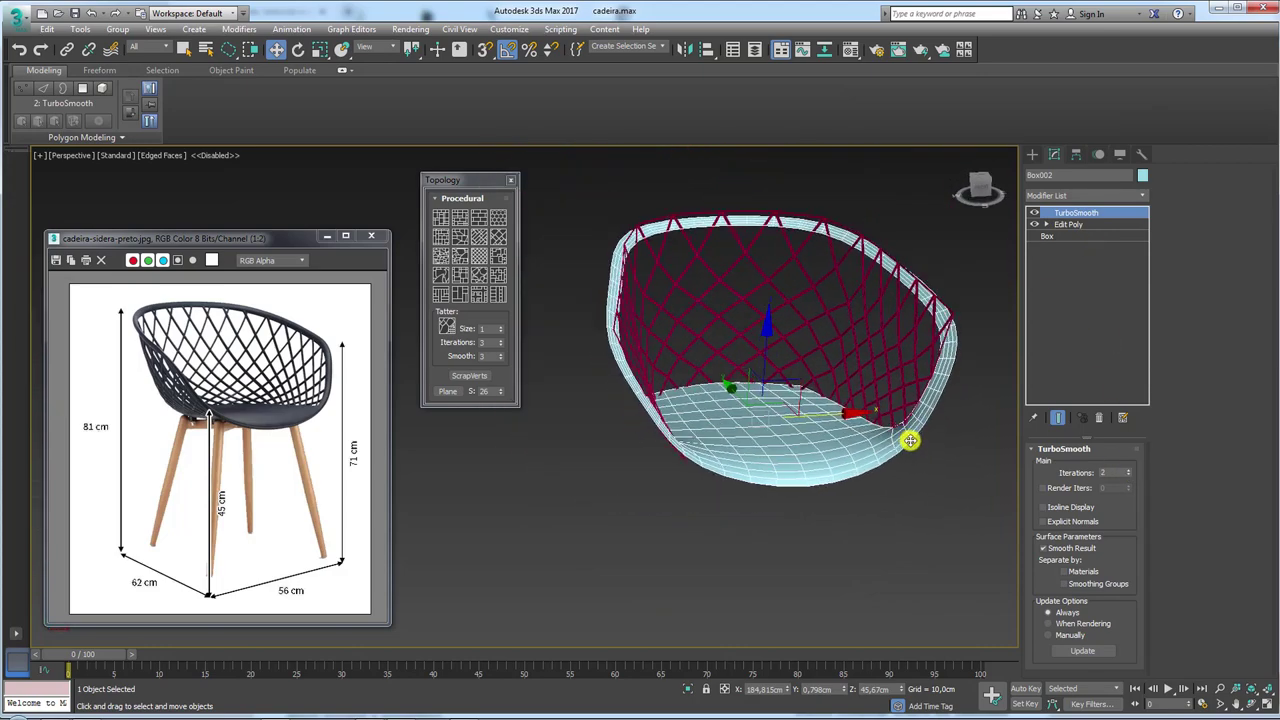
Add a Shell modifier with 0,42cm inner and 0,91cm outer thickness.
type("x")
type("she")
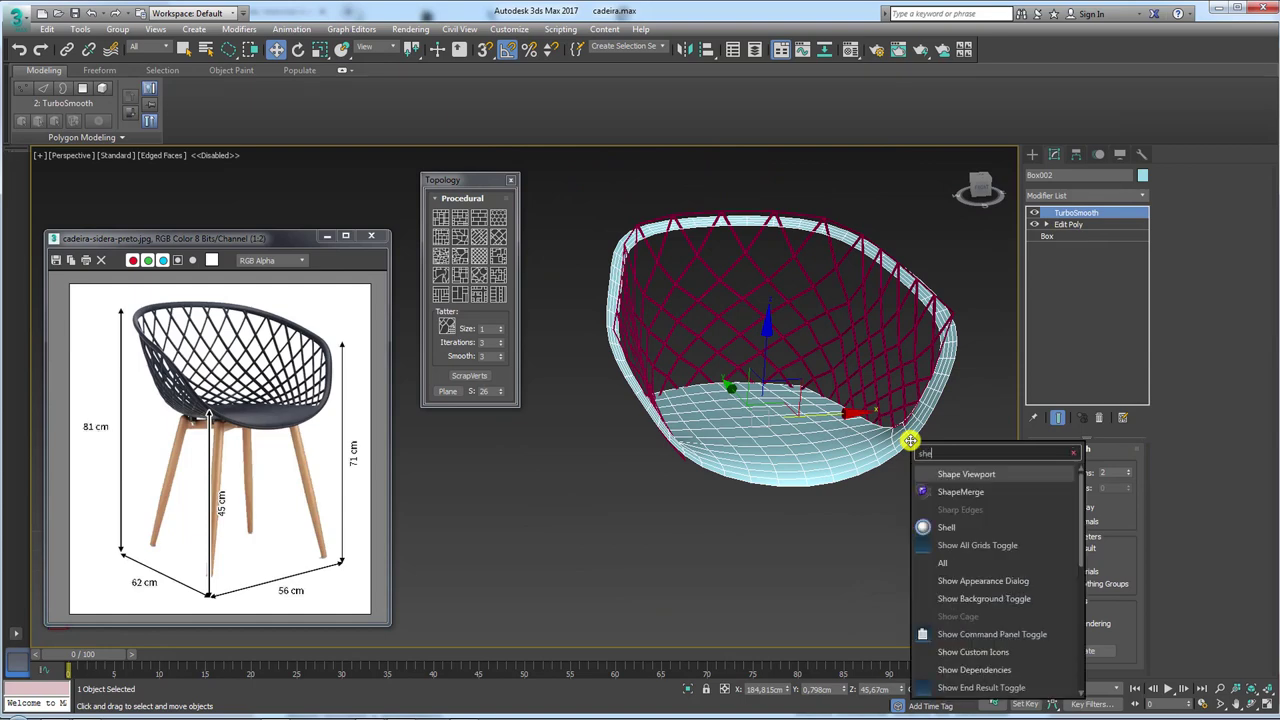
type("ll")
key("Return")
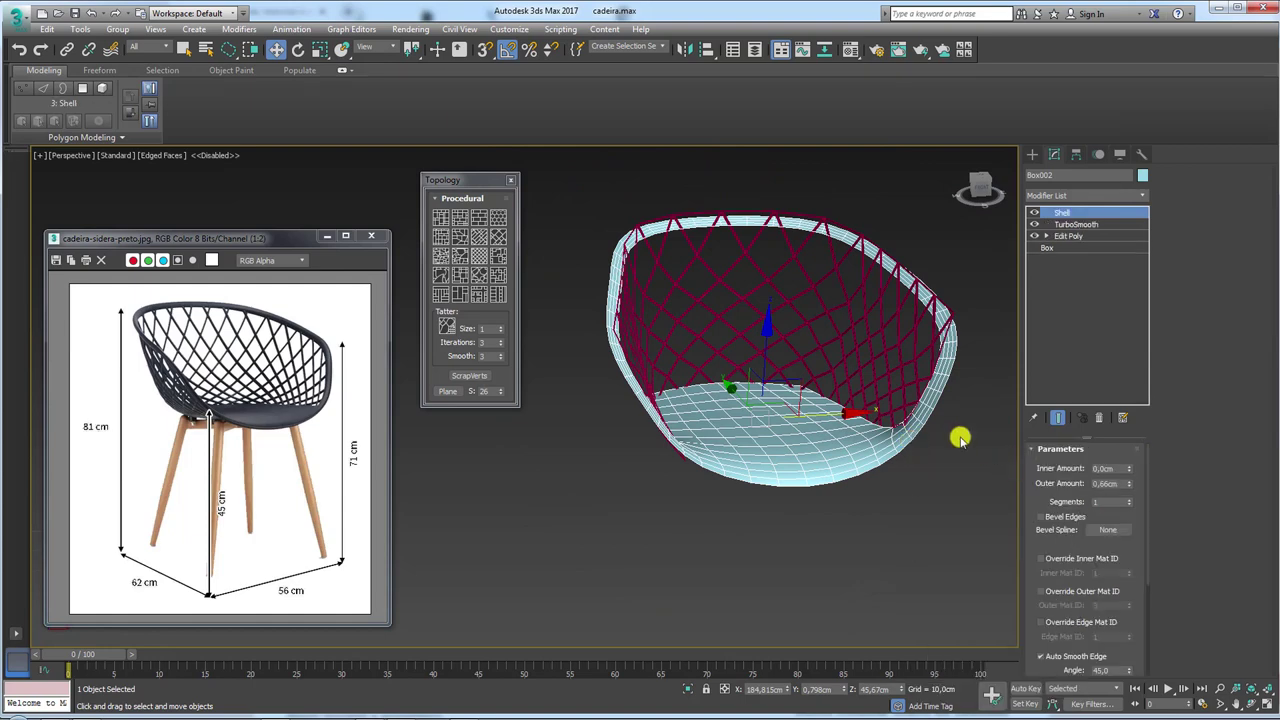
mouse_move(960, 438)
middle_mouse_down("alt")
mouse_move(814, 414)
mouse_move(838, 370)
middle_mouse_up("alt")
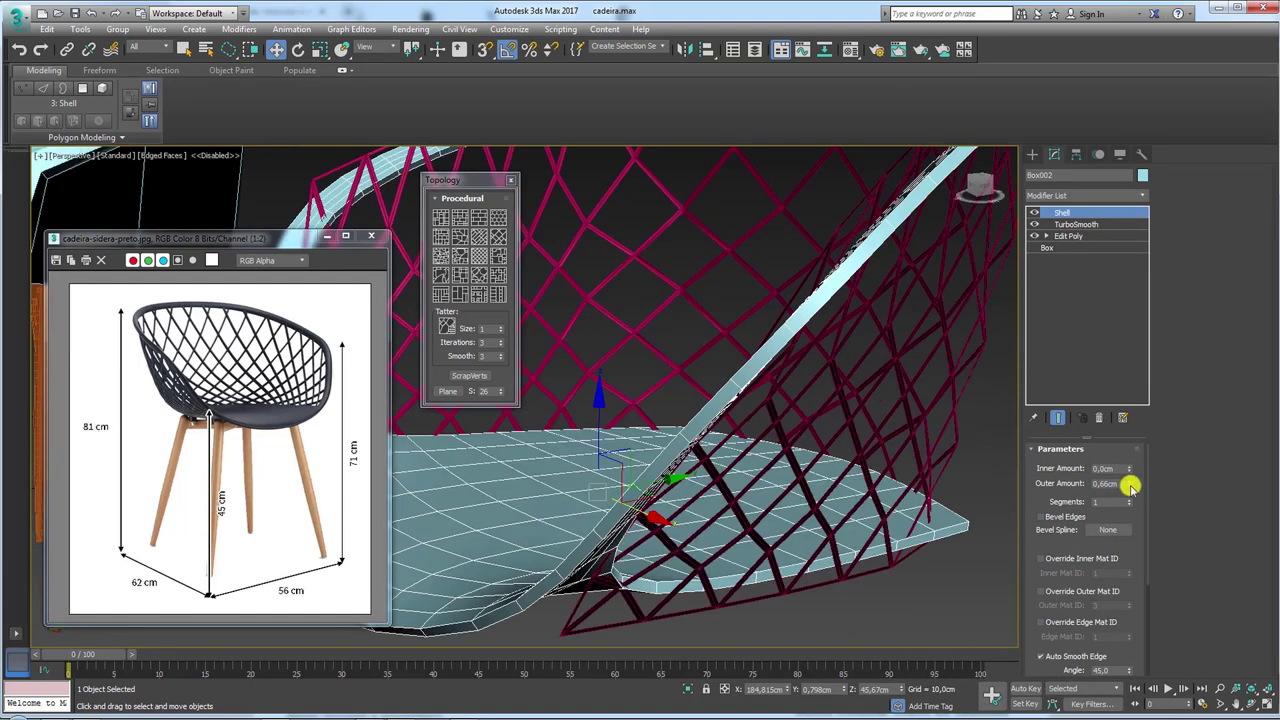
left_click_drag(1130, 486, 1121, 437)
scroll(817, 451, "down", 5)
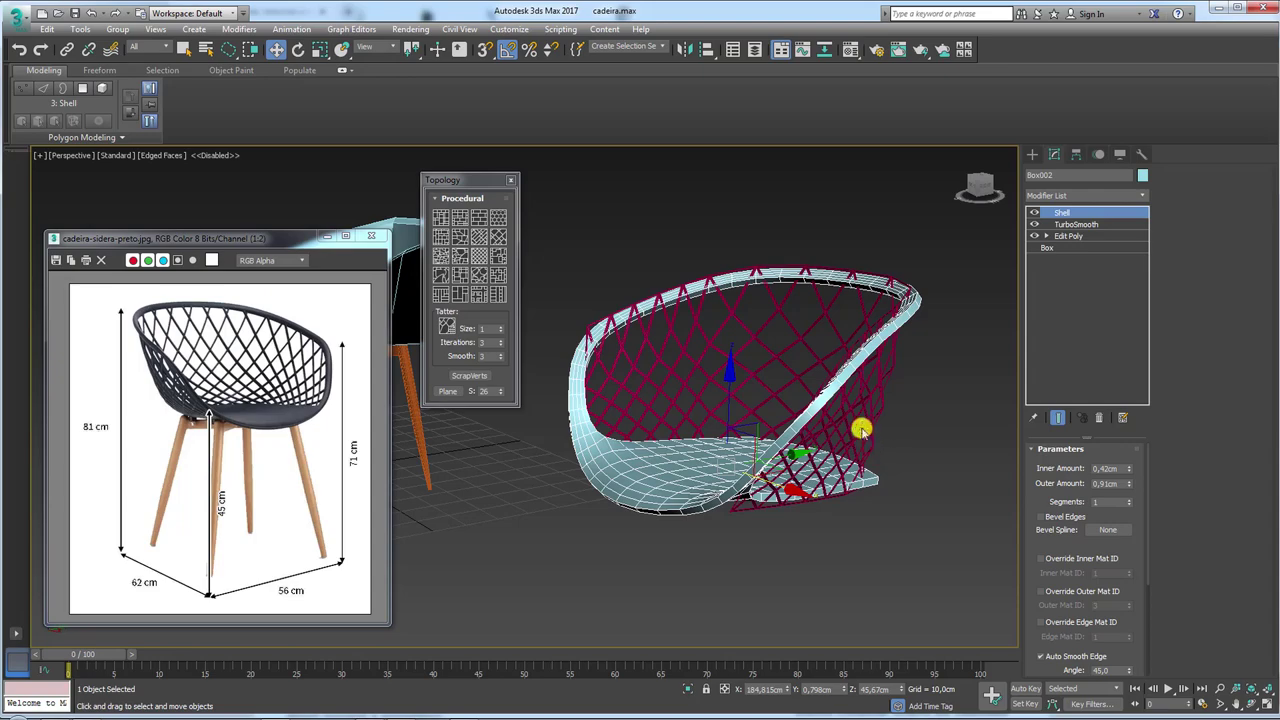
Switch off Object001's lattice Edit Poly for comparison, then reselect the seat shell.
left_click(847, 428)
mouse_move(847, 428)
middle_mouse_down("alt")
mouse_move(820, 429)
mouse_move(820, 410)
mouse_move(823, 438)
middle_mouse_up("alt")
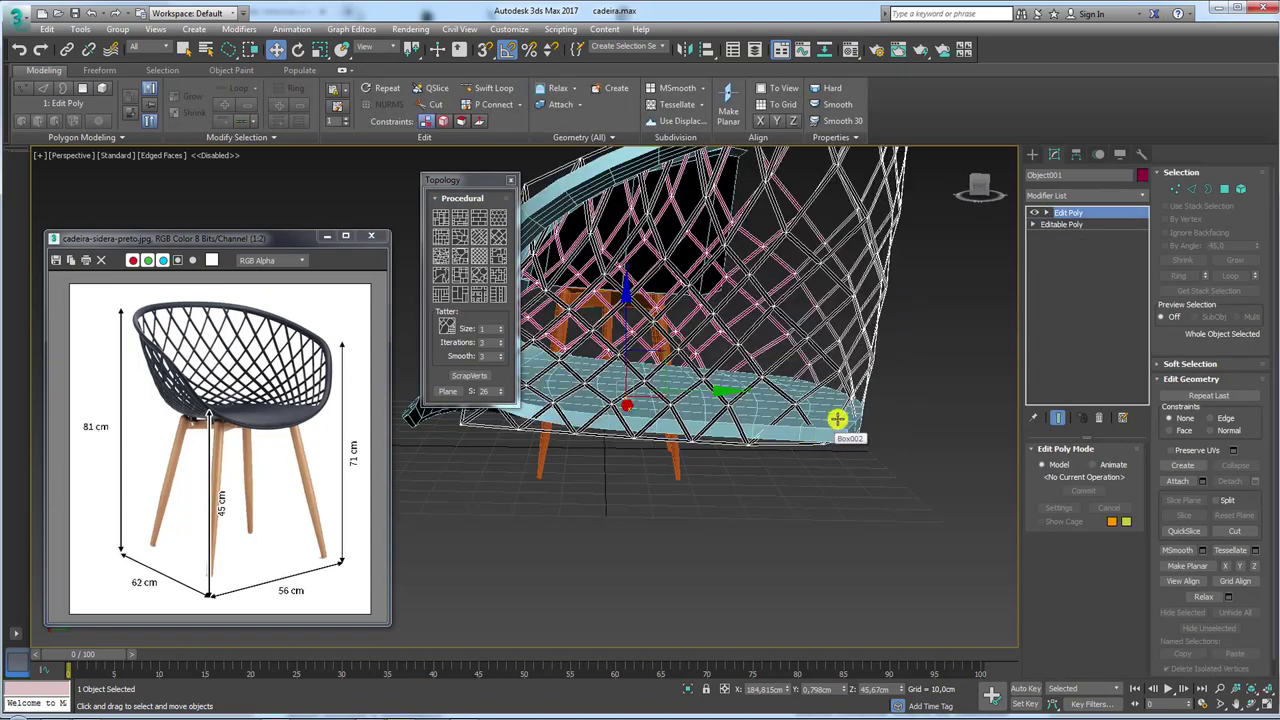
mouse_move(808, 374)
middle_mouse_down("alt")
mouse_move(794, 449)
mouse_move(834, 503)
mouse_move(837, 404)
middle_mouse_up("alt")
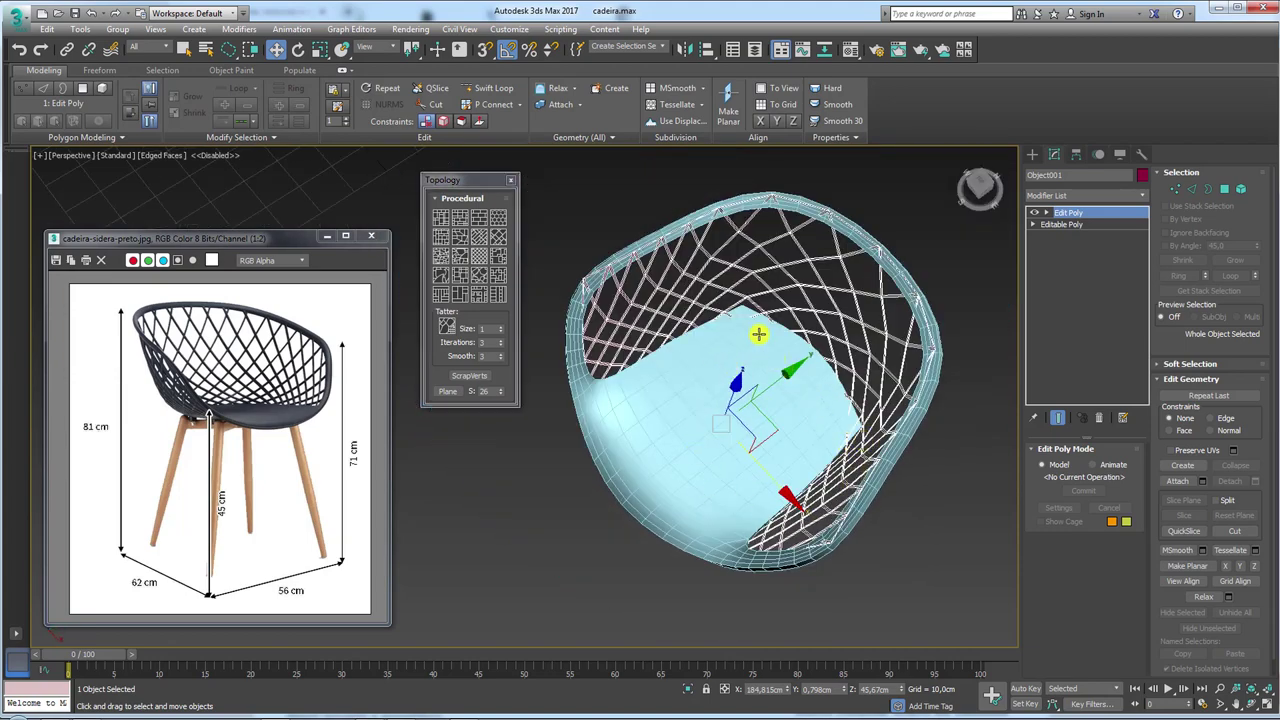
middle_click_drag(759, 334, 711, 389, "alt")
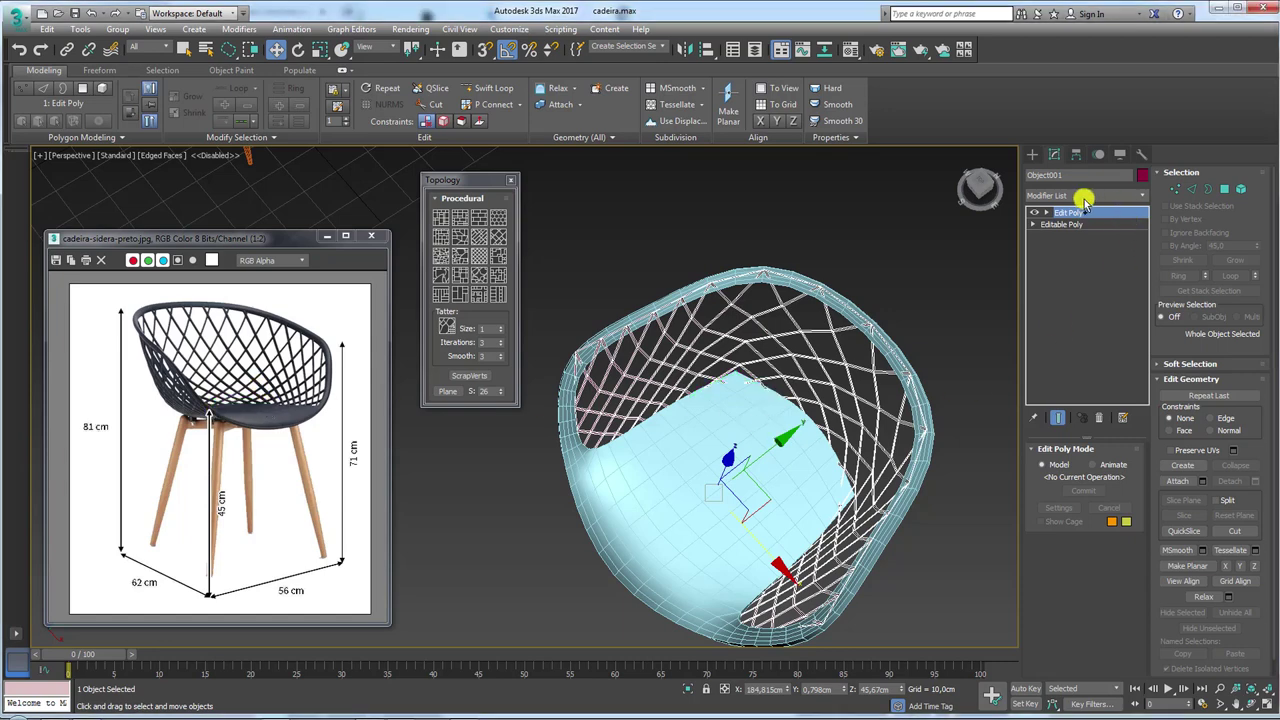
left_click(1036, 212)
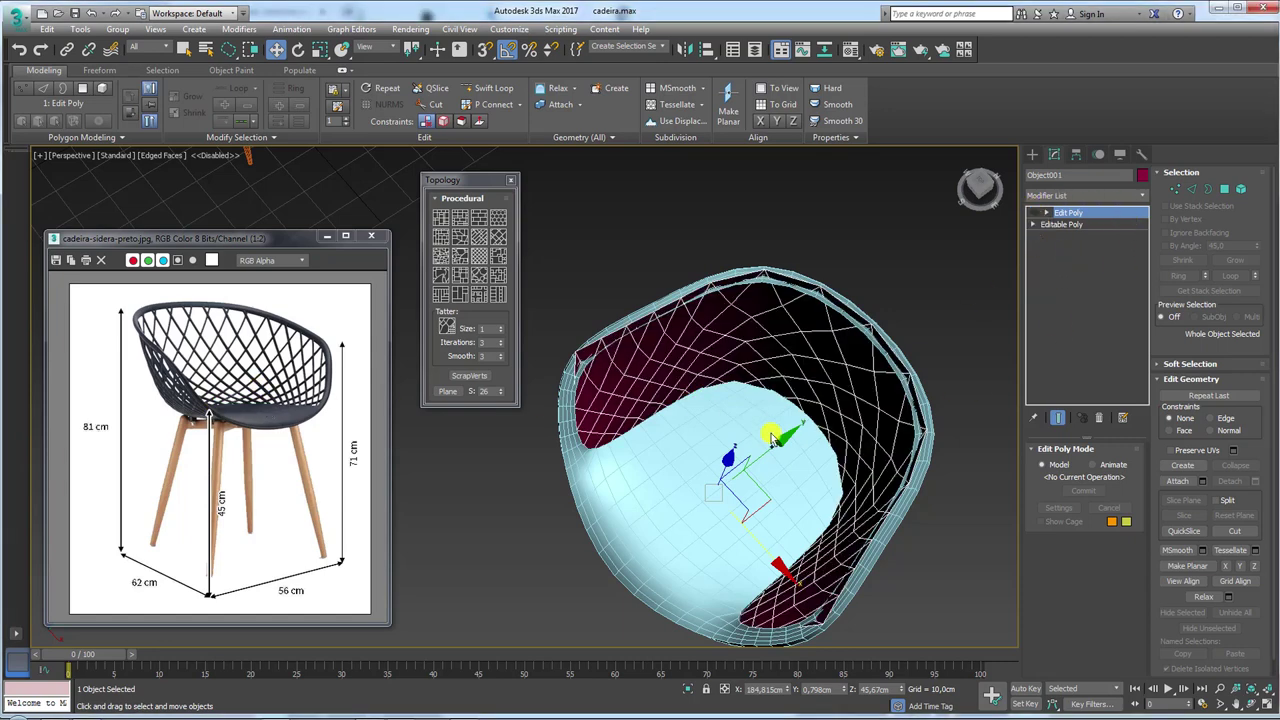
left_click(667, 445)
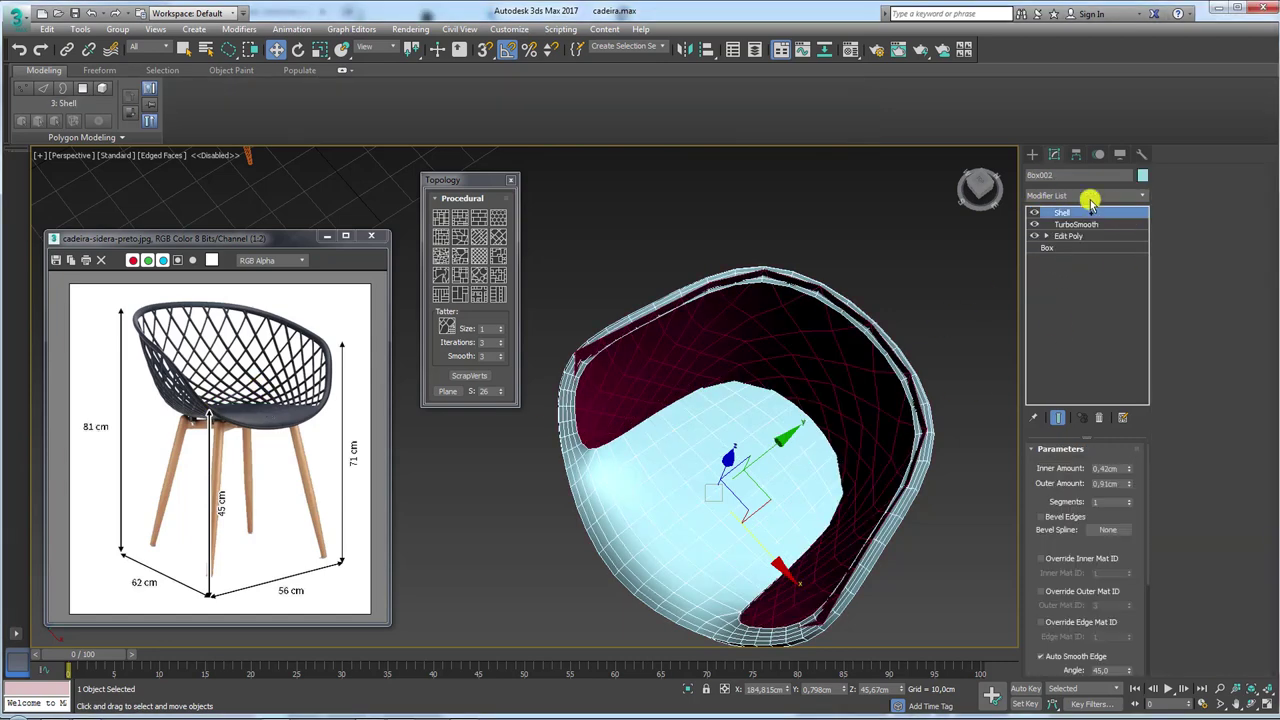
Toggle the seat shell's TurboSmooth off and on to inspect the low-poly base faces.
left_click(1034, 224)
left_click(1046, 236)
middle_click_drag(834, 396, 697, 621, "alt")
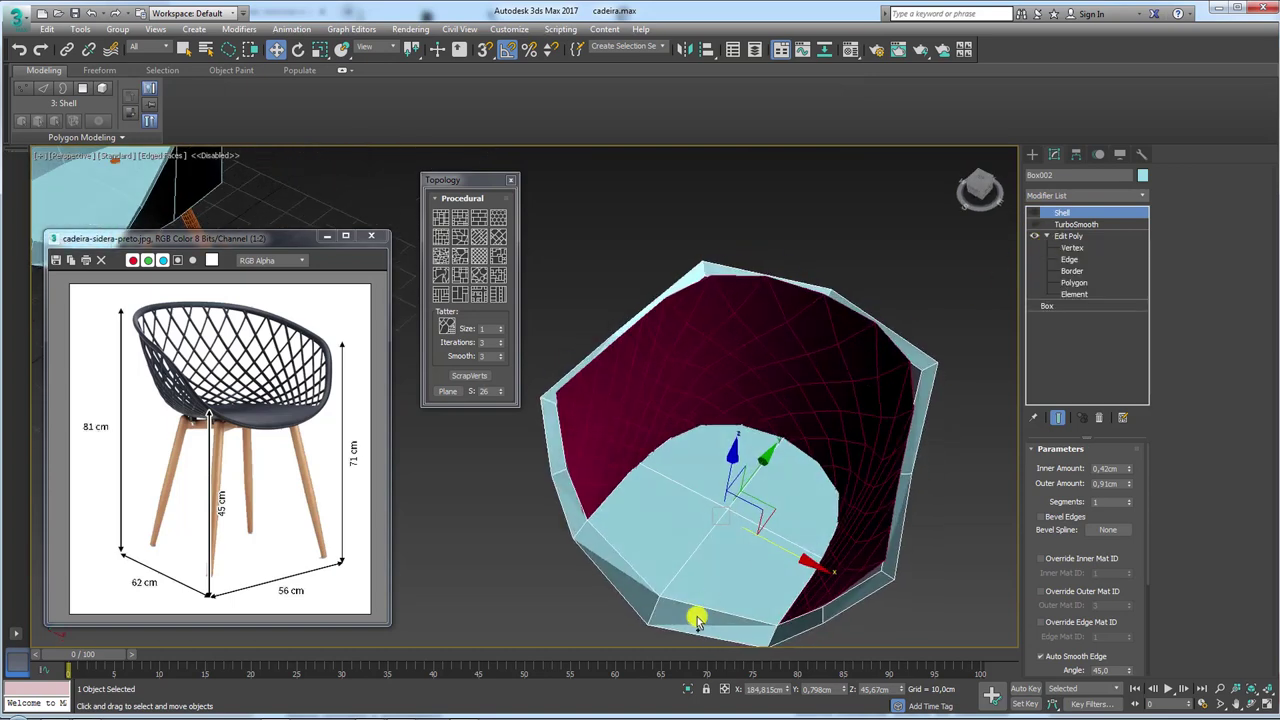
mouse_move(686, 686)
middle_mouse_down("alt")
mouse_move(694, 423)
mouse_move(831, 443)
middle_mouse_up("alt")
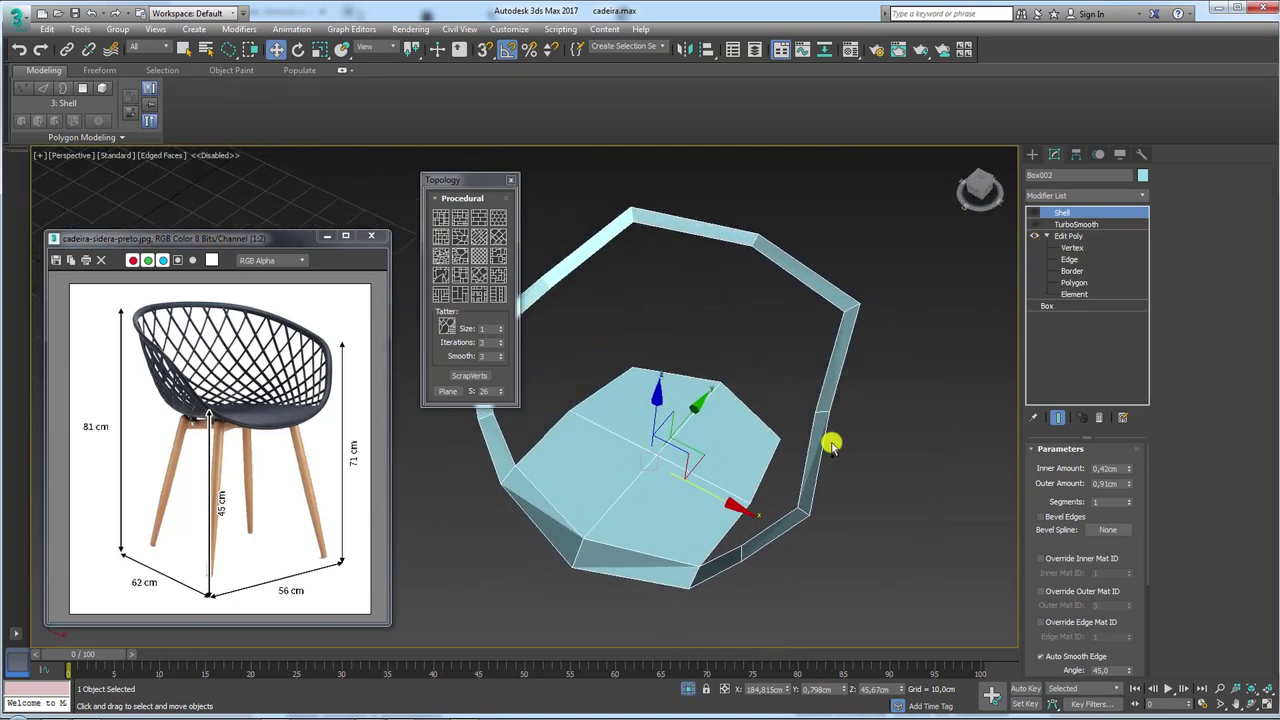
left_click(1034, 224)
scroll(806, 363, "up", 3)
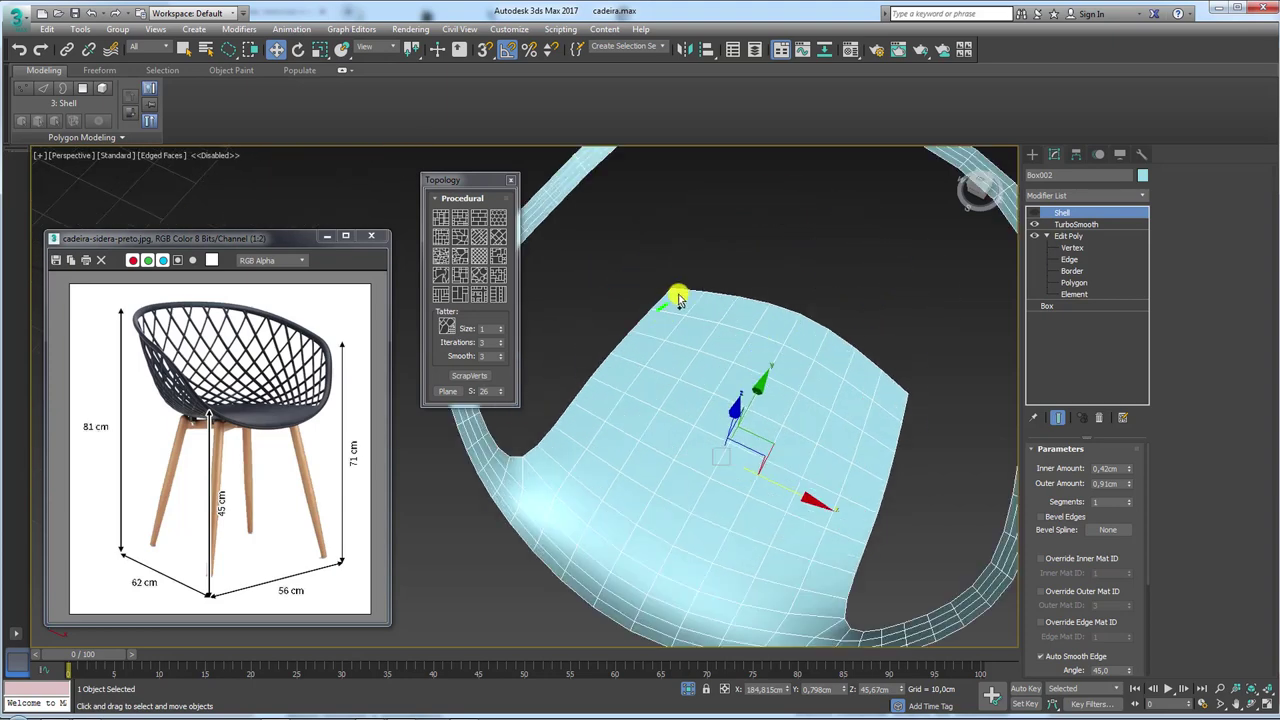
left_click(1035, 225)
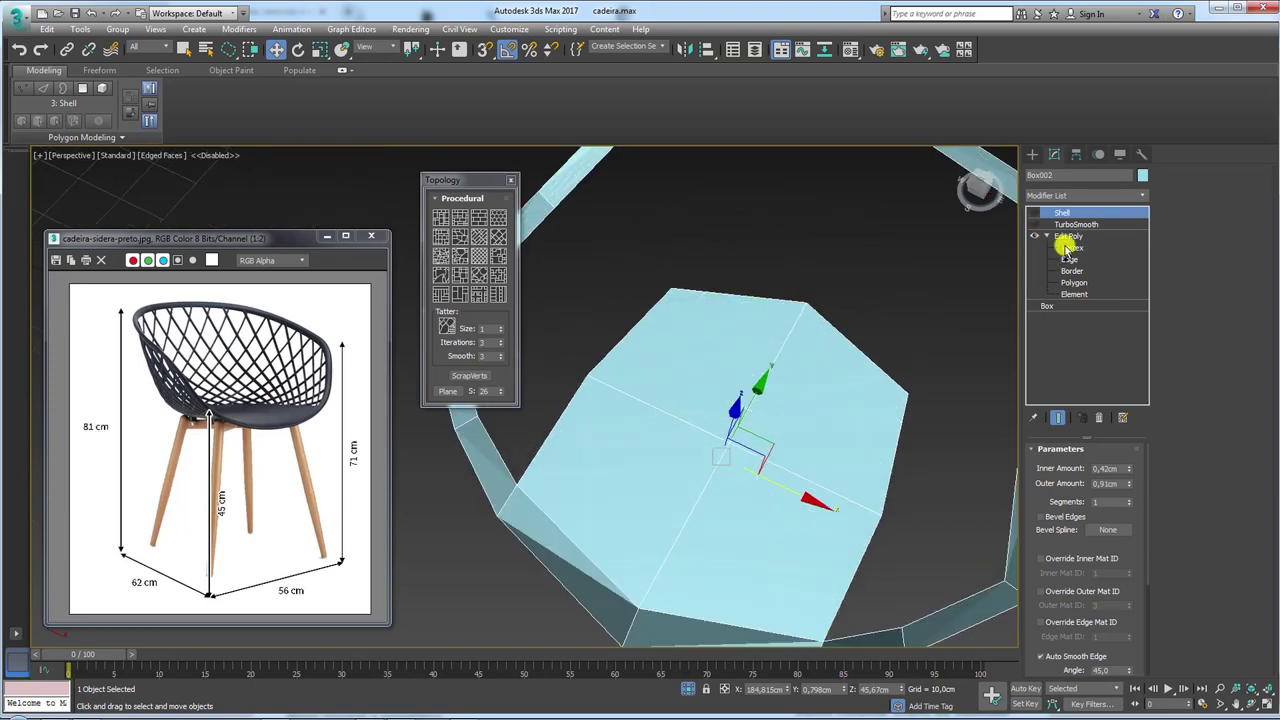
Select the four top seat polygons and inset them into a border ring.
left_click(1073, 282)
left_click(700, 366)
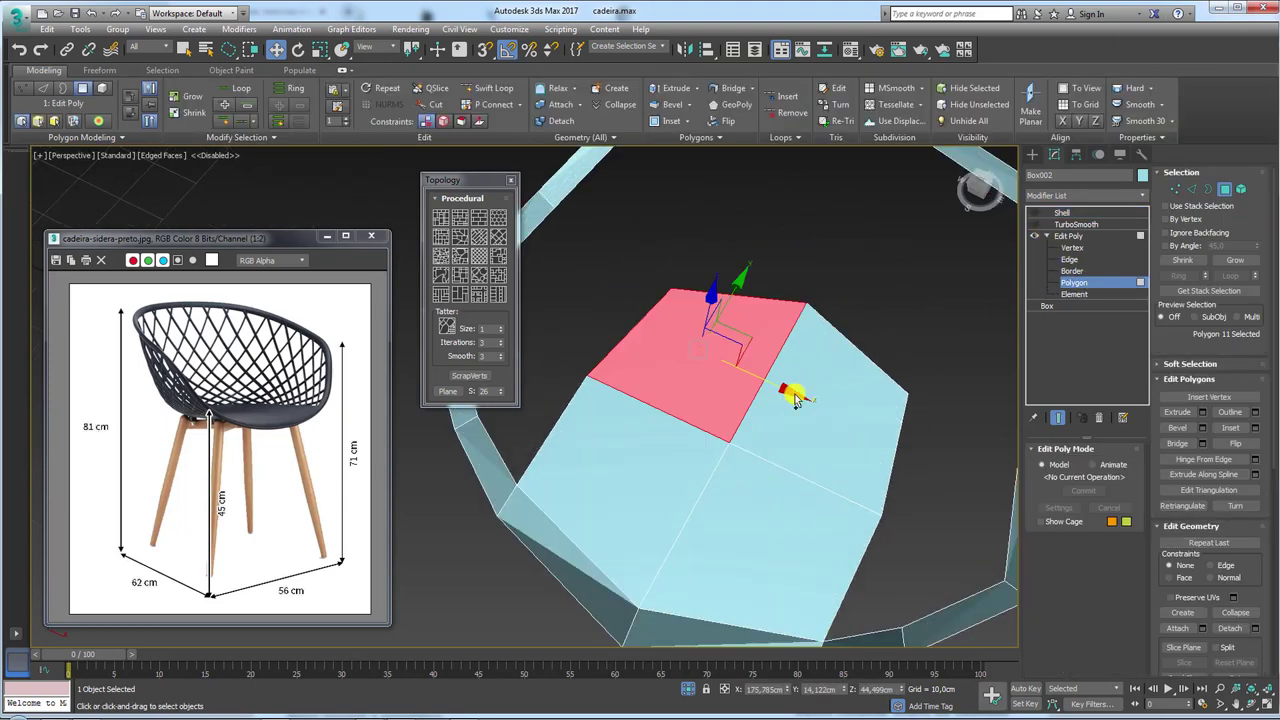
left_click(766, 386, "ctrl")
left_click(774, 466, "ctrl")
left_click(650, 520, "ctrl")
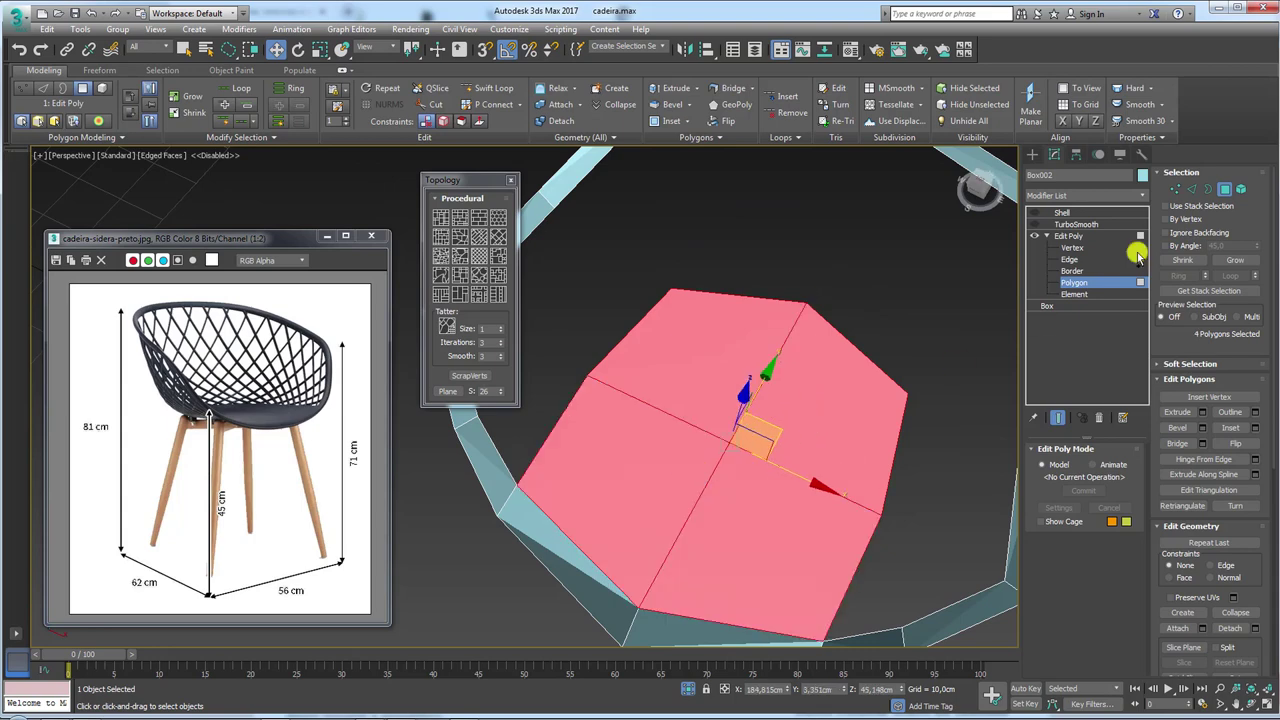
left_click(1230, 427)
left_click_drag(792, 505, 790, 480)
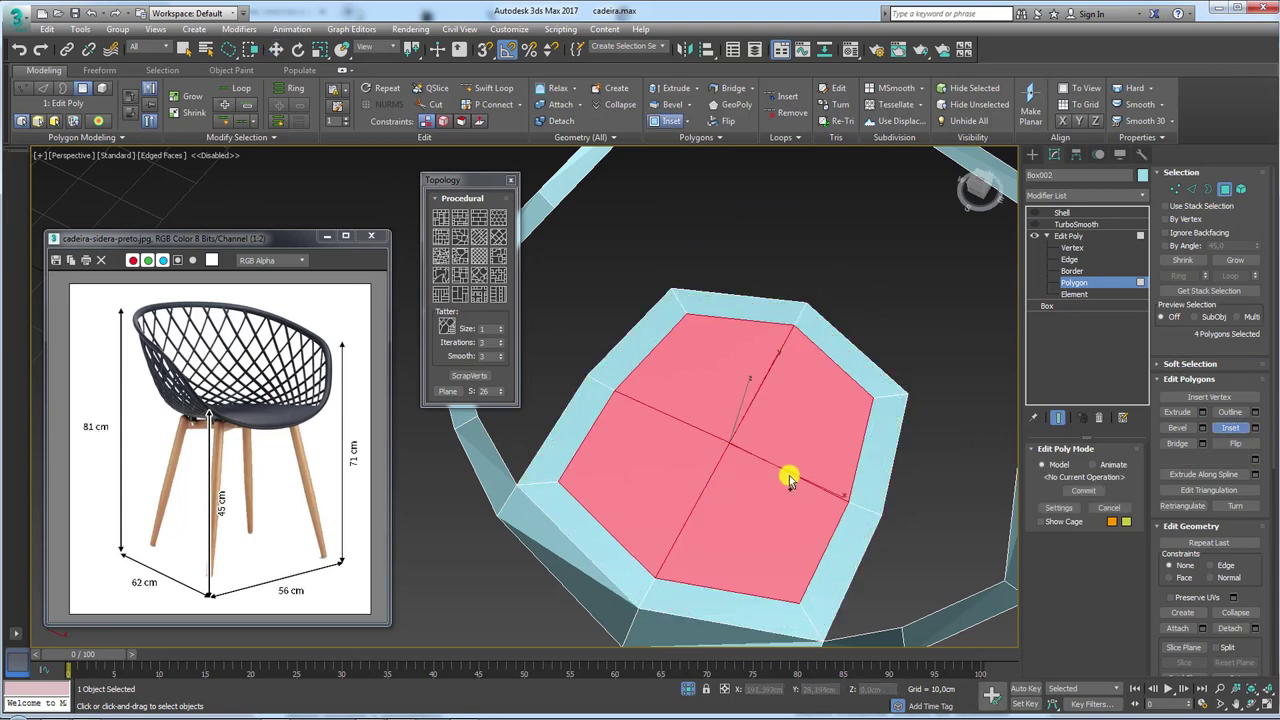
Turn TurboSmooth and Shell back on to preview the smoothed, thickened seat.
left_click(1071, 225)
left_click(1035, 225)
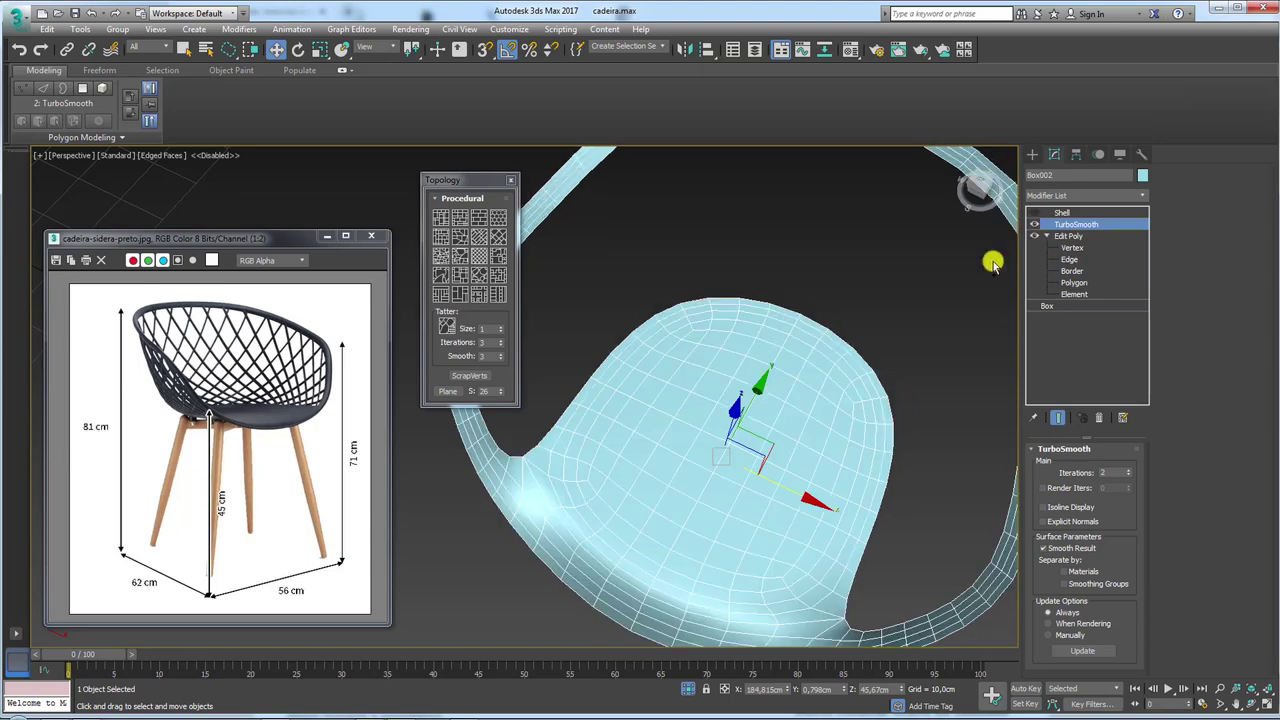
mouse_move(992, 263)
middle_mouse_down("alt")
mouse_move(848, 308)
mouse_move(992, 252)
middle_mouse_up("alt")
left_click(1068, 215)
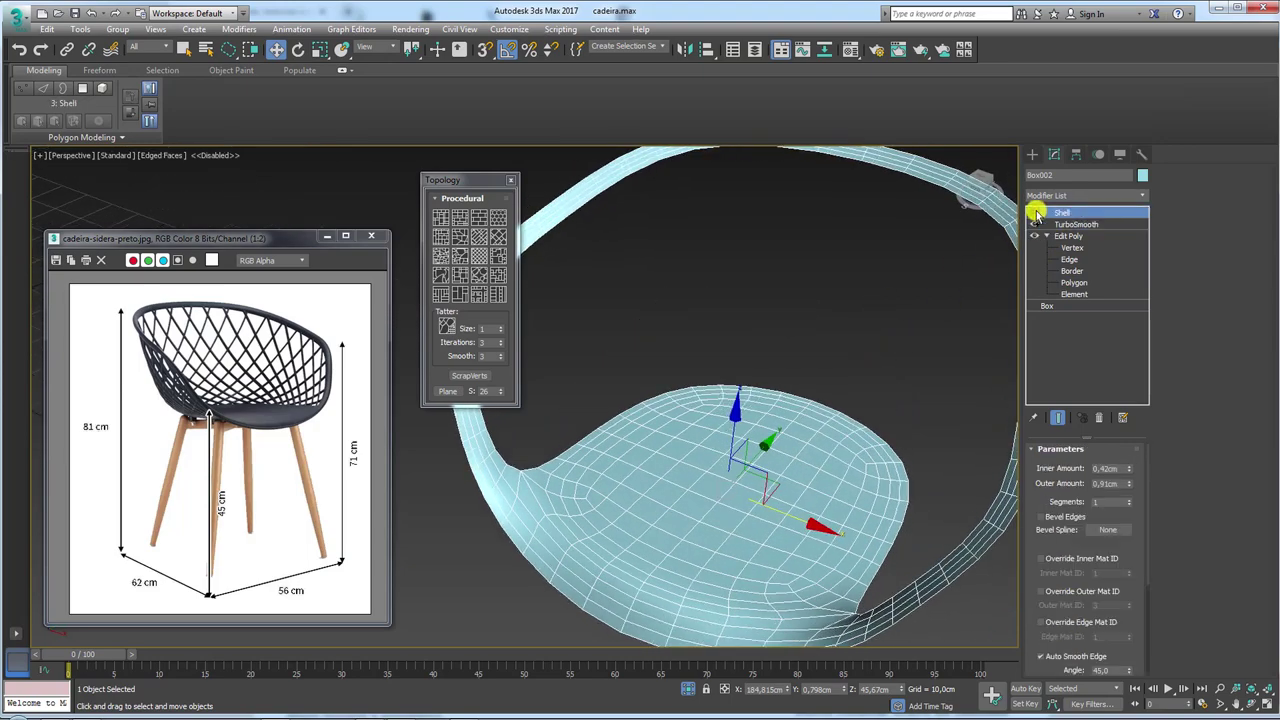
mouse_move(806, 423)
middle_mouse_down("alt")
mouse_move(800, 371)
mouse_move(820, 408)
mouse_move(900, 360)
middle_mouse_up("alt")
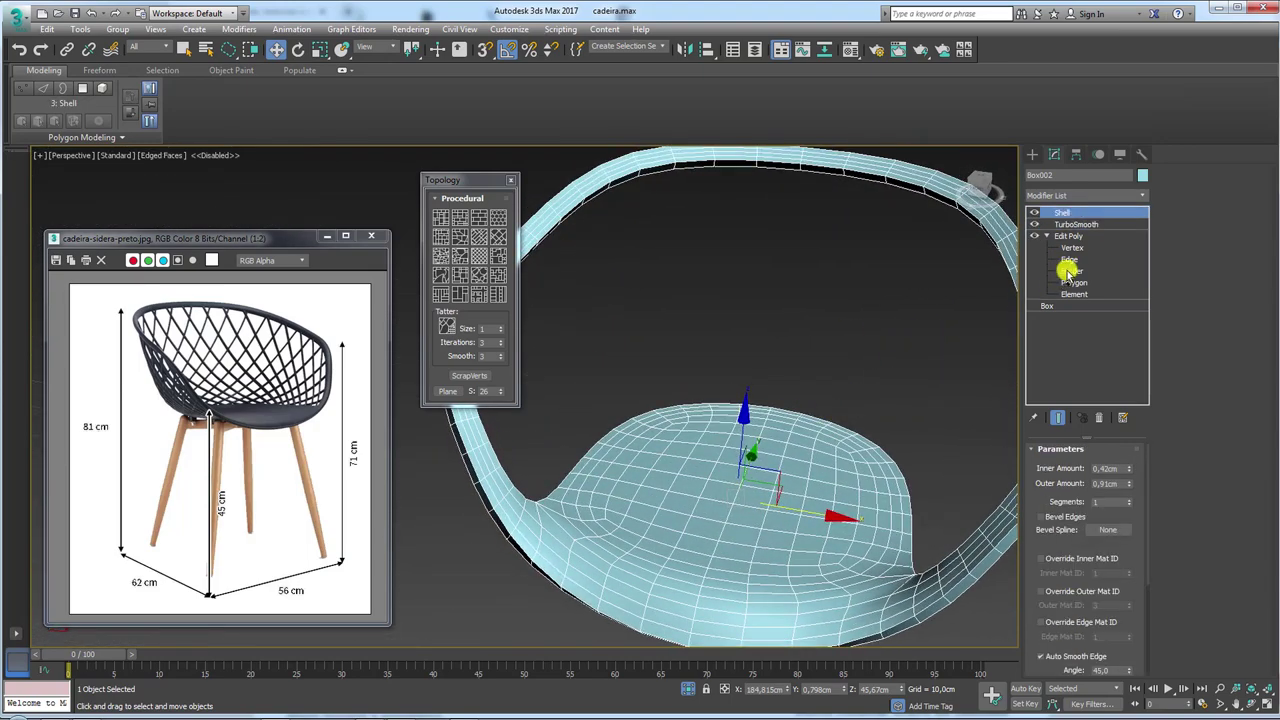
left_click(1069, 259)
left_click(1042, 226)
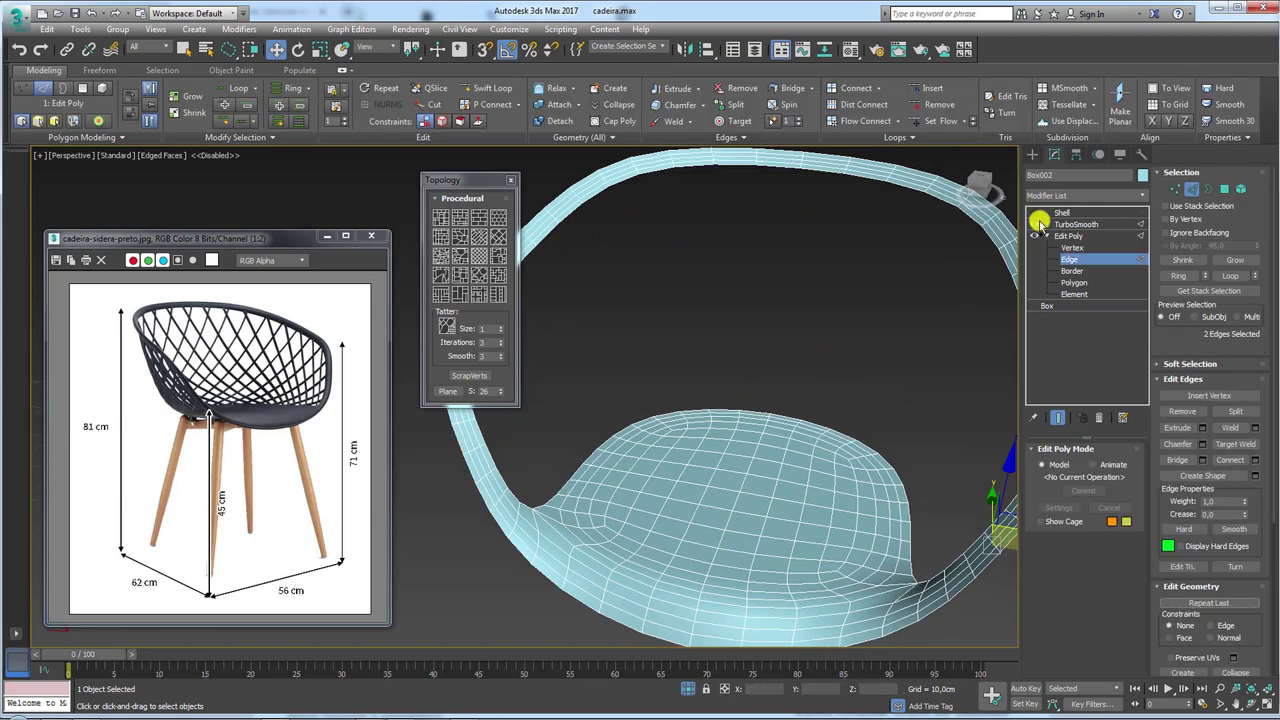
Select five seat-rim vertices on the unsmoothed cage and lift them upward along Z.
left_click(1037, 225)
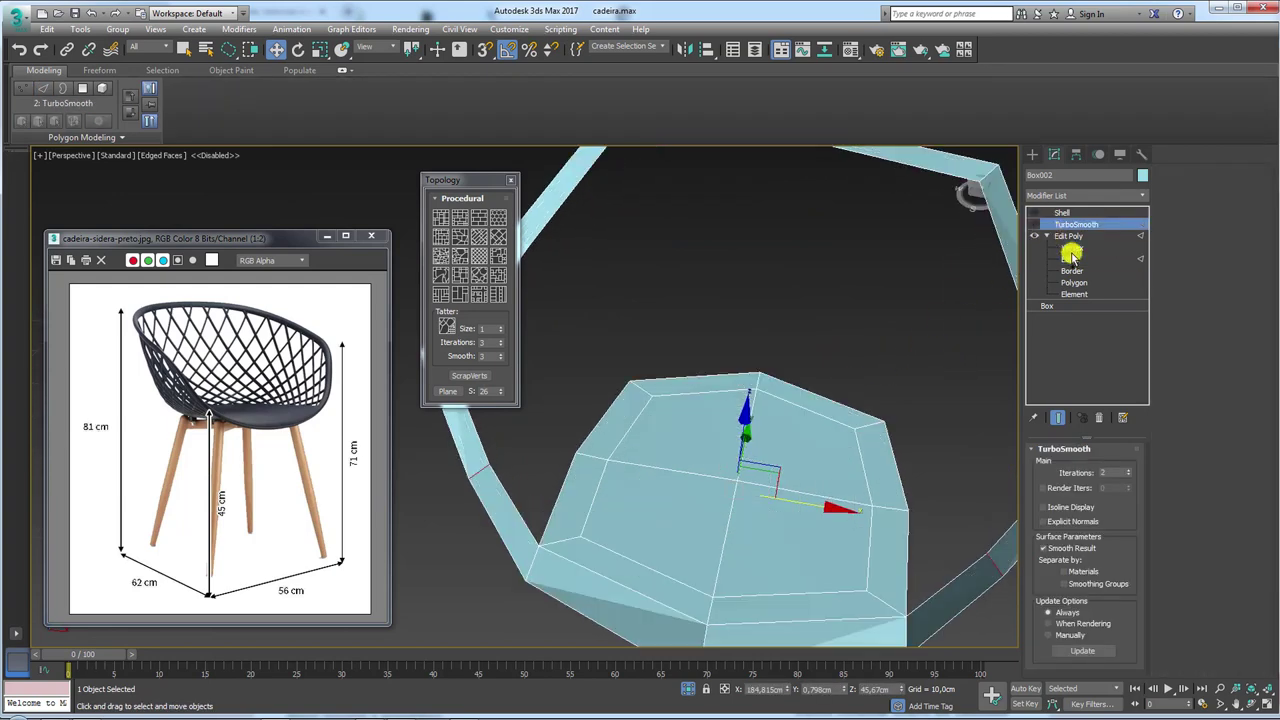
left_click(1100, 247)
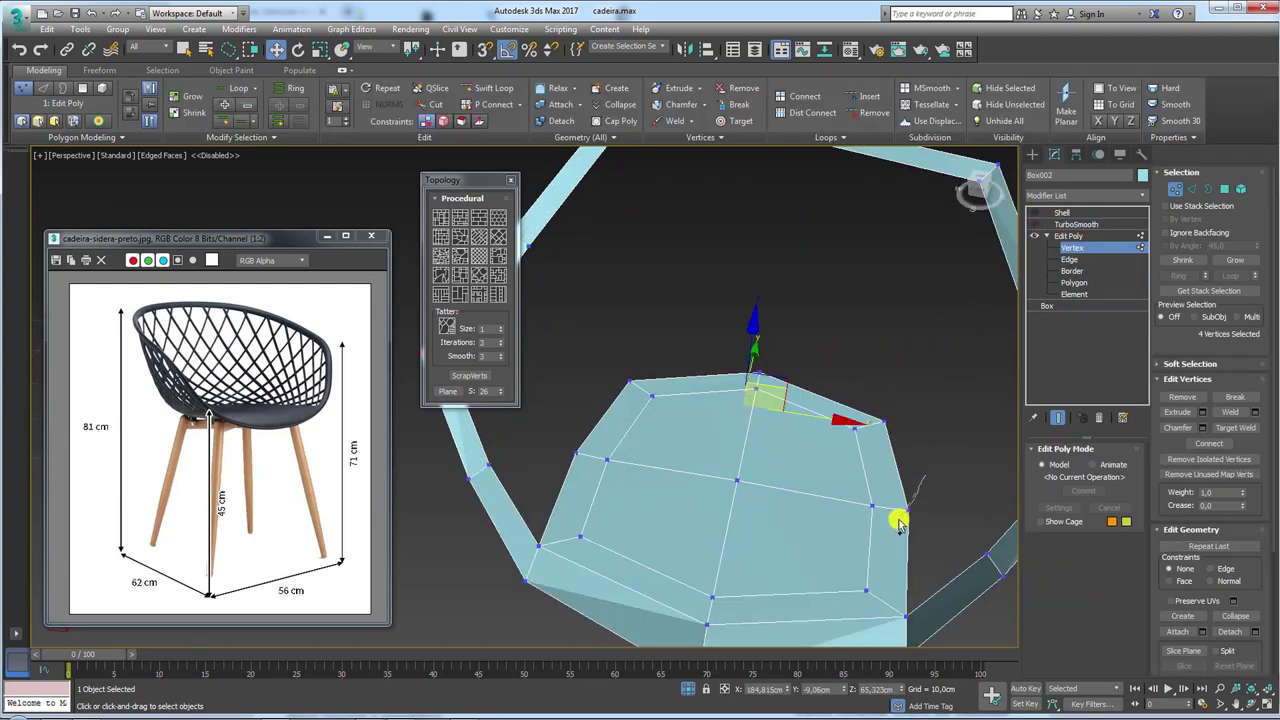
left_click(904, 513)
left_click(855, 428, "ctrl")
left_click(759, 373, "ctrl")
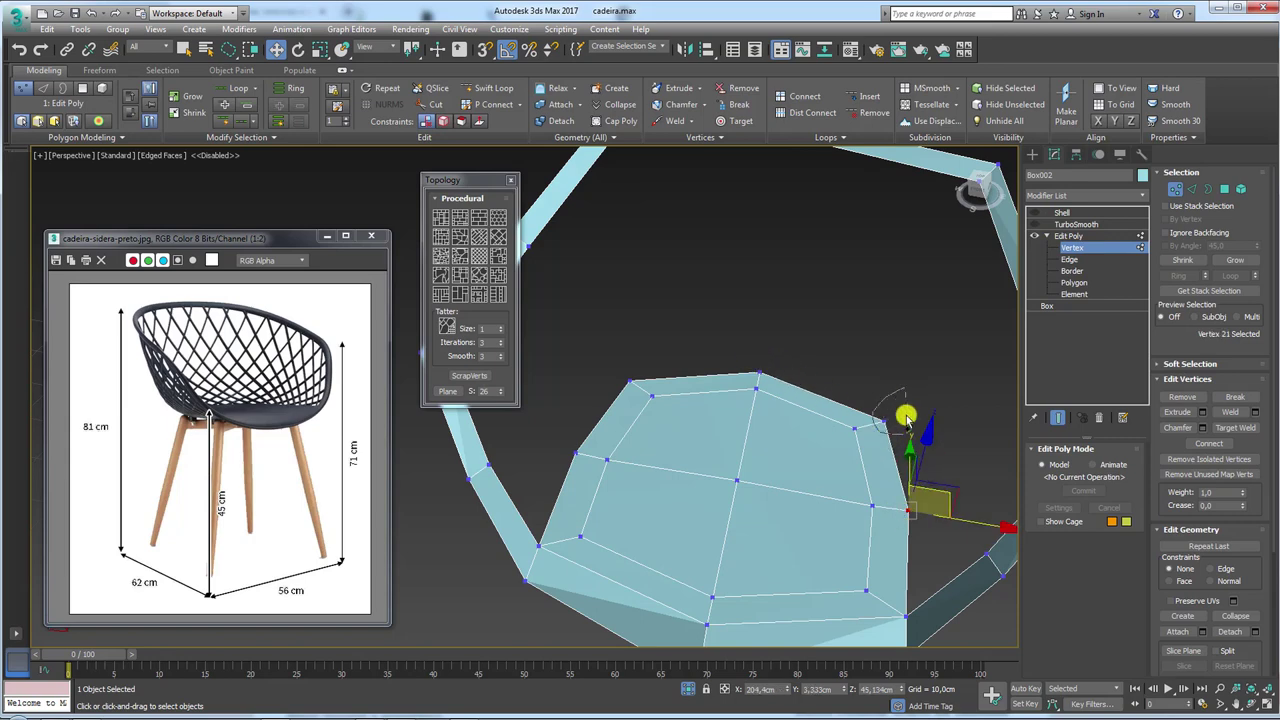
left_click(628, 383, "ctrl")
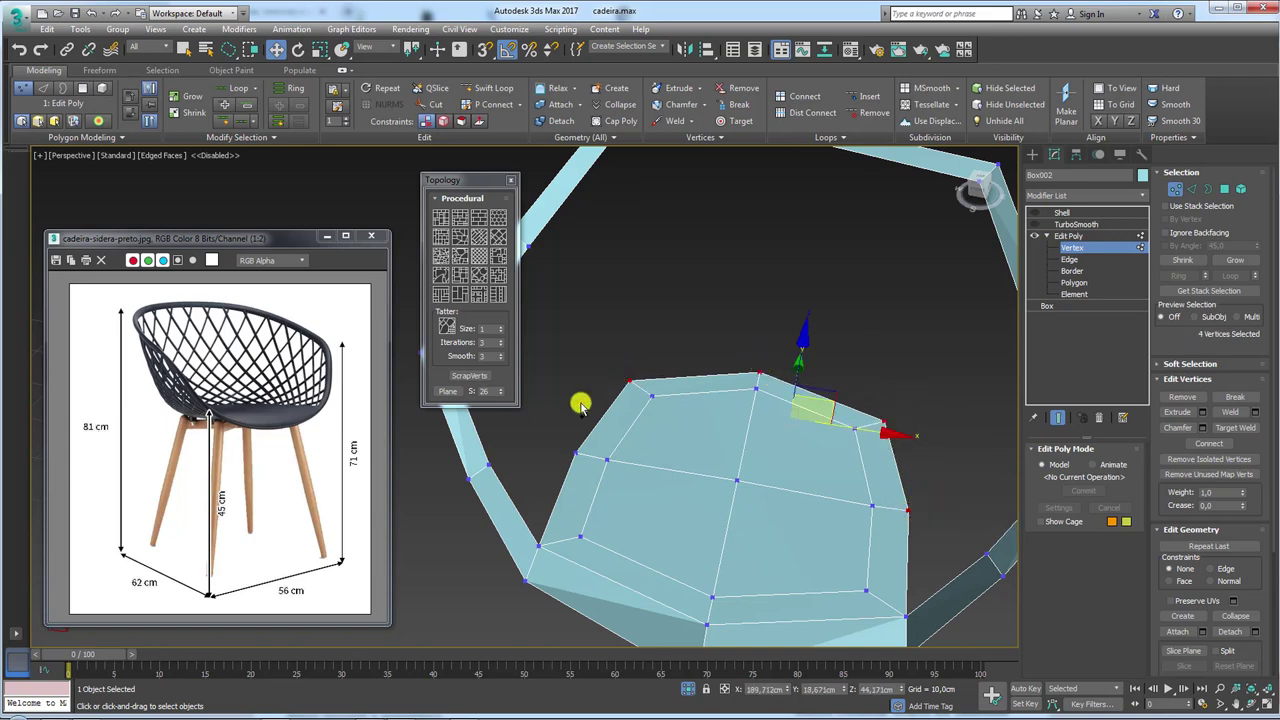
left_click(606, 460, "ctrl")
middle_click_drag(640, 431, 690, 385, "alt")
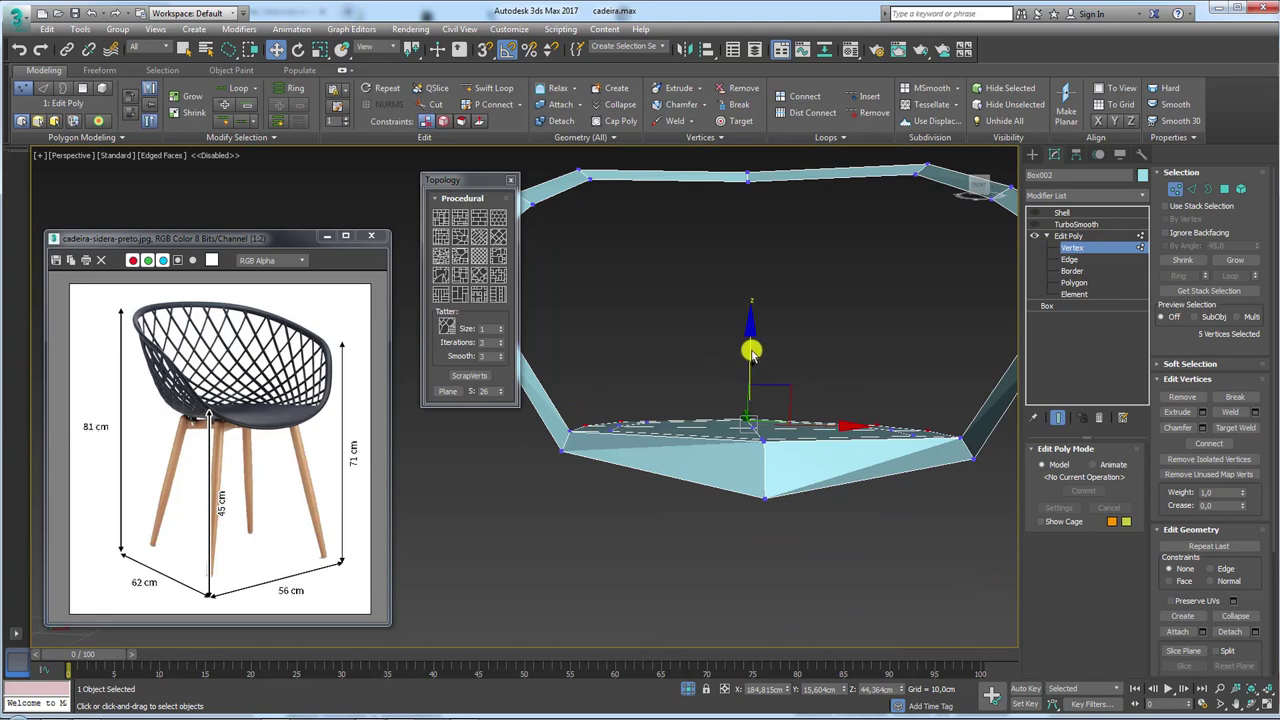
left_click_drag(750, 352, 751, 341)
Drop two vertices, nudge the rest slightly higher, and preview the smoothed shell.
mouse_move(808, 337)
middle_mouse_down("alt")
mouse_move(789, 363)
mouse_move(934, 429)
middle_mouse_up("alt")
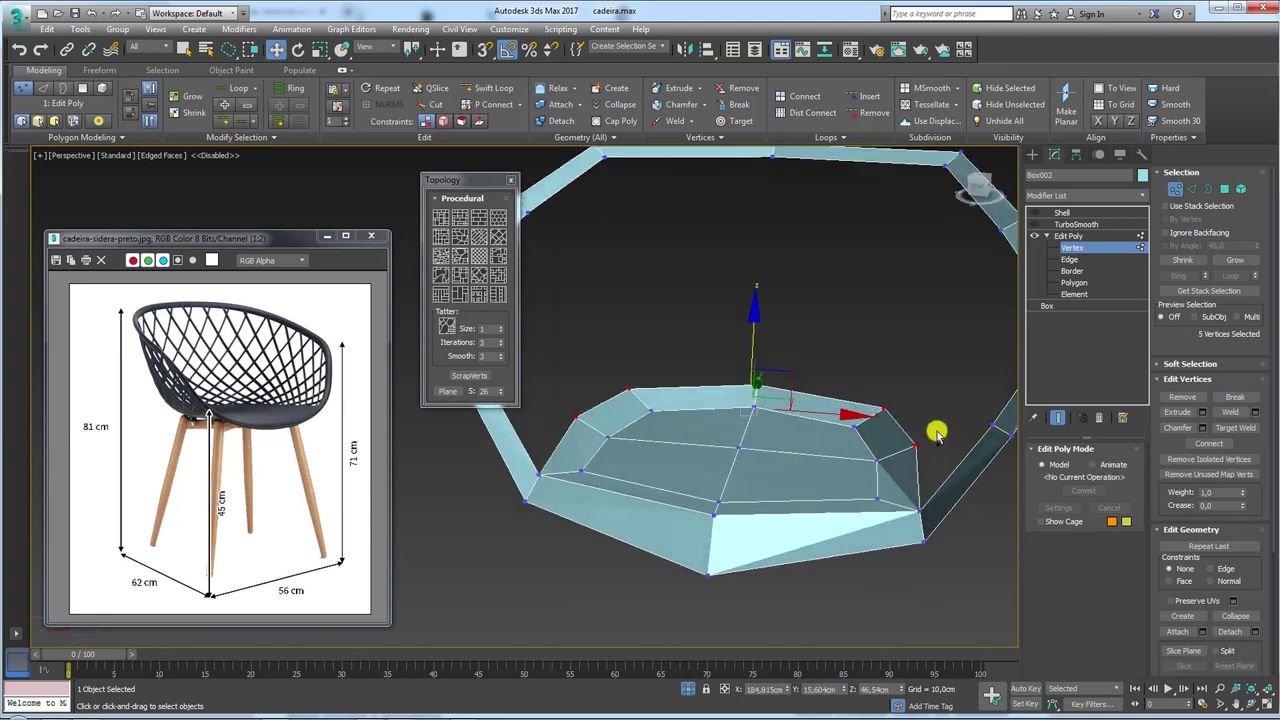
left_click(573, 441, "alt")
left_click(573, 445, "alt")
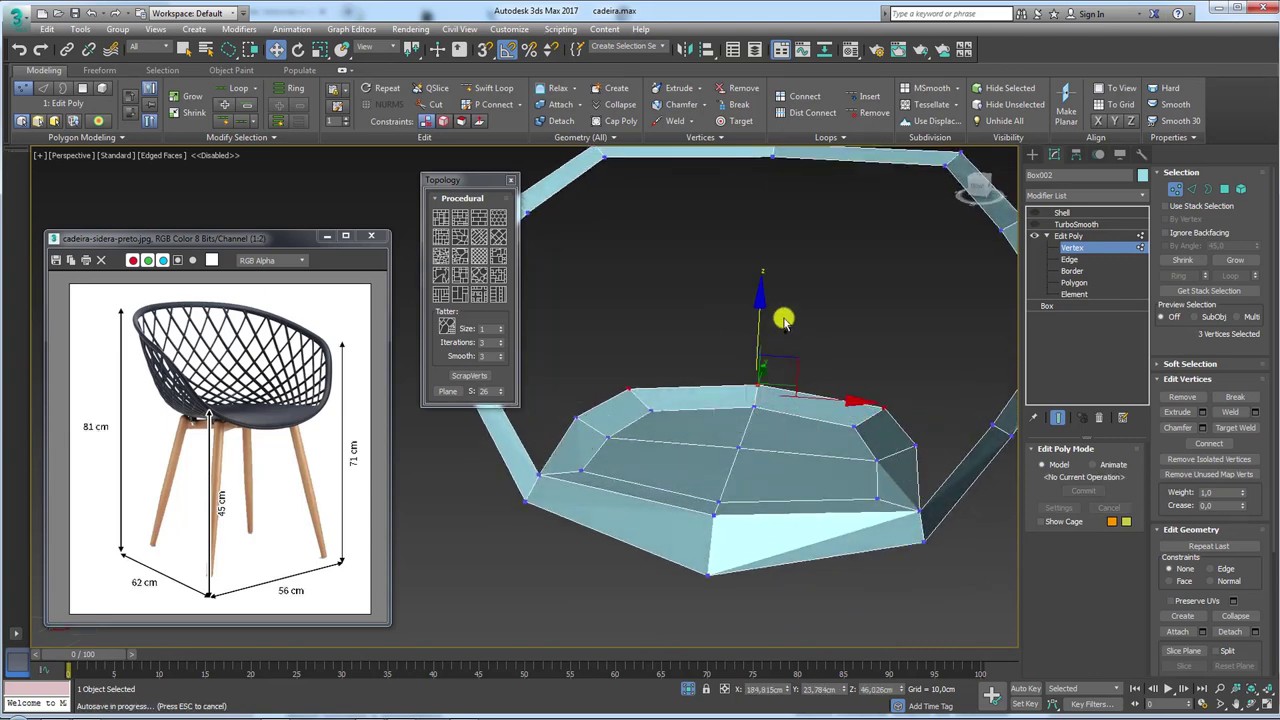
left_click_drag(757, 323, 758, 316)
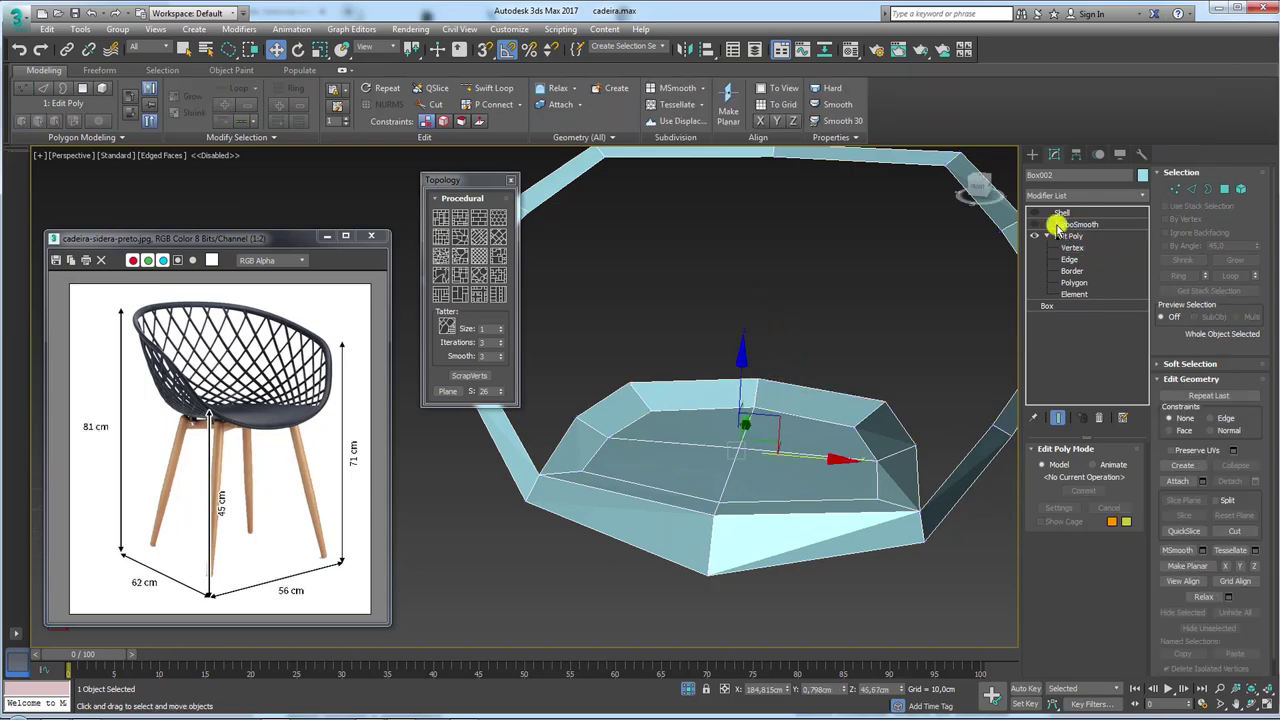
left_click(1050, 222)
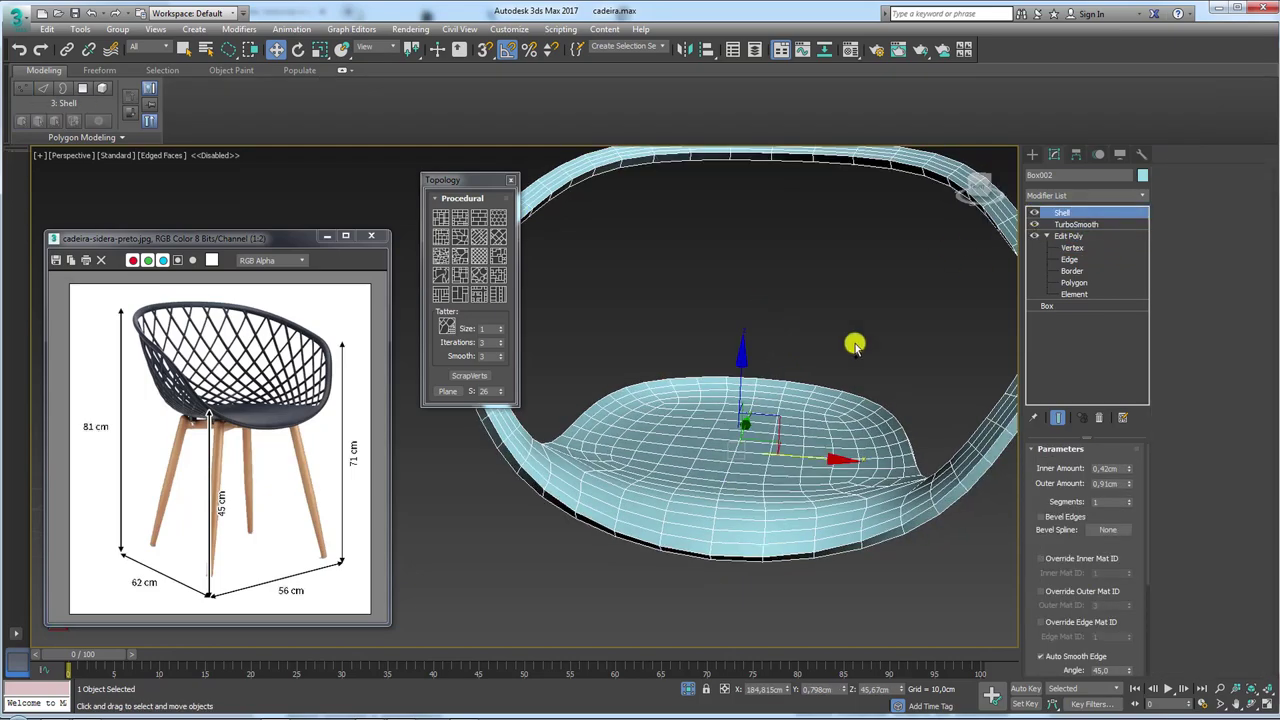
mouse_move(851, 343)
middle_mouse_down("alt")
mouse_move(734, 331)
mouse_move(737, 303)
mouse_move(877, 369)
mouse_move(797, 378)
middle_mouse_up("alt")
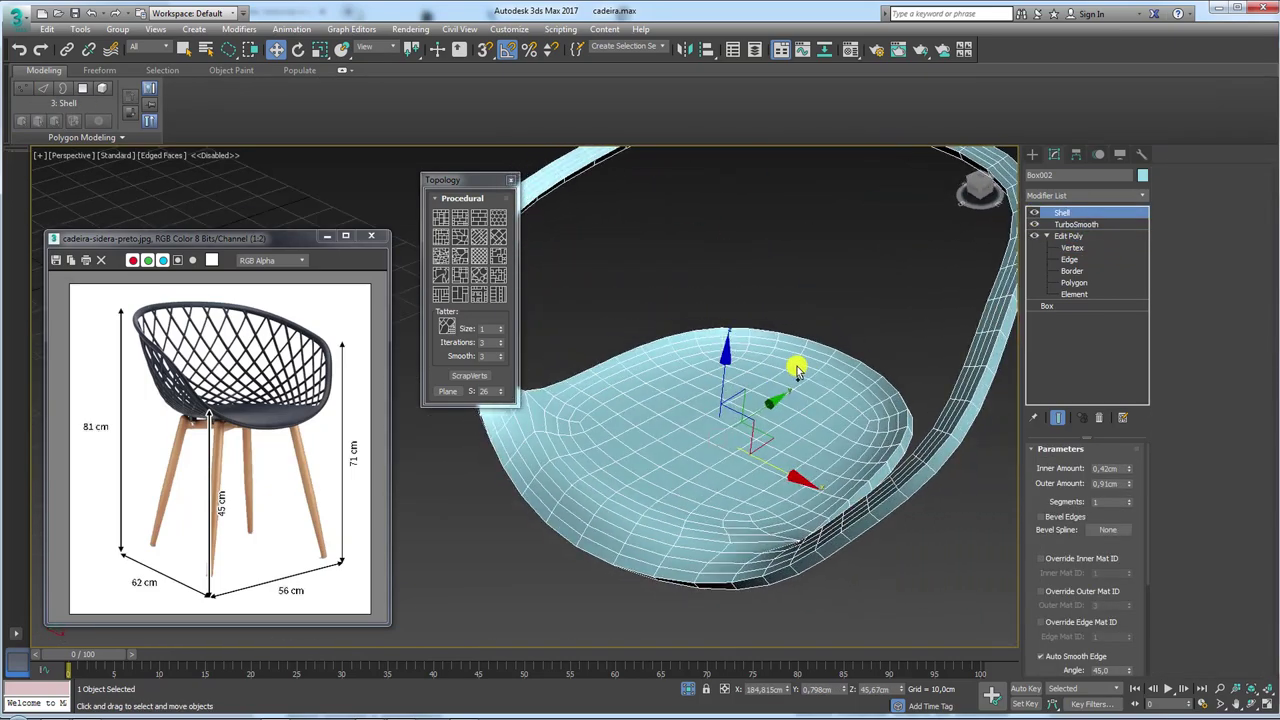
scroll(797, 378, "down", 5)
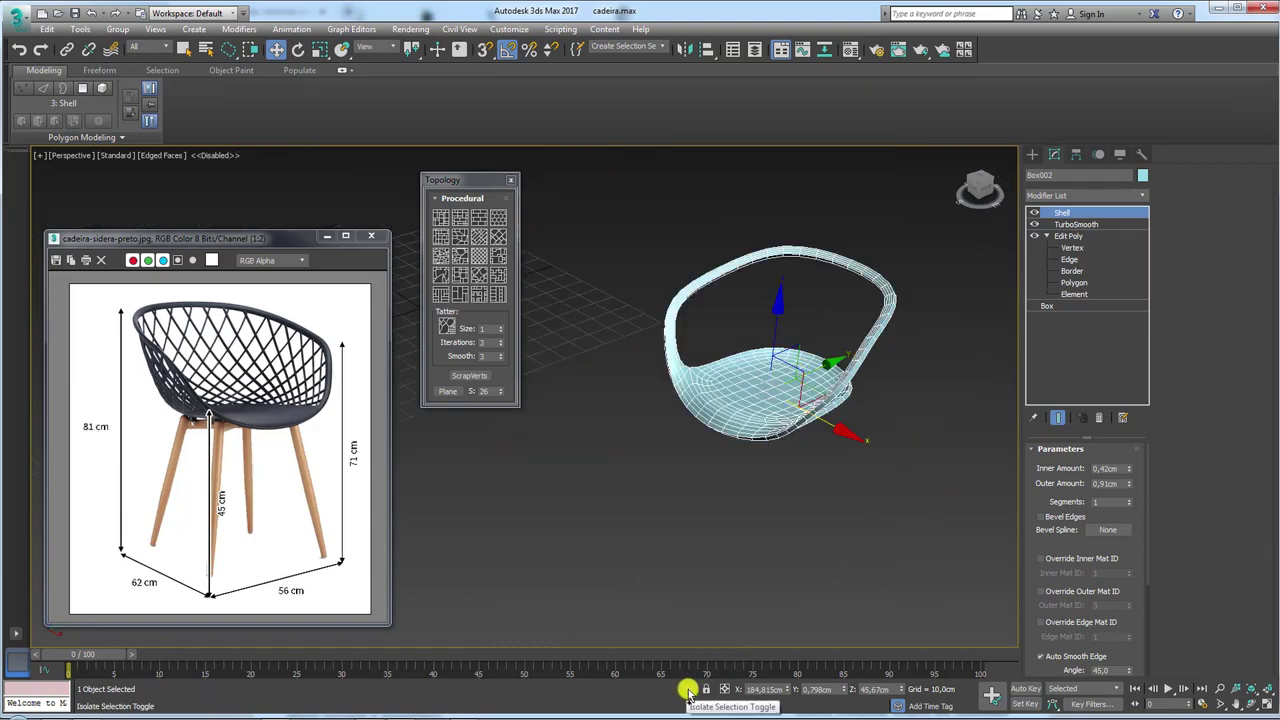
Select the latticed chair object Object001.
scroll(717, 471, "up", 5)
mouse_move(717, 471)
middle_mouse_down("alt")
mouse_move(737, 483)
mouse_move(779, 430)
mouse_move(651, 380)
mouse_move(794, 514)
mouse_move(849, 477)
mouse_move(903, 503)
mouse_move(909, 526)
mouse_move(889, 532)
mouse_move(900, 531)
mouse_move(891, 517)
mouse_move(951, 381)
middle_mouse_up("alt")
left_click(779, 430)
scroll(715, 427, "up", 4)
scroll(710, 425, "down", 3)
scroll(849, 477, "down", 2)
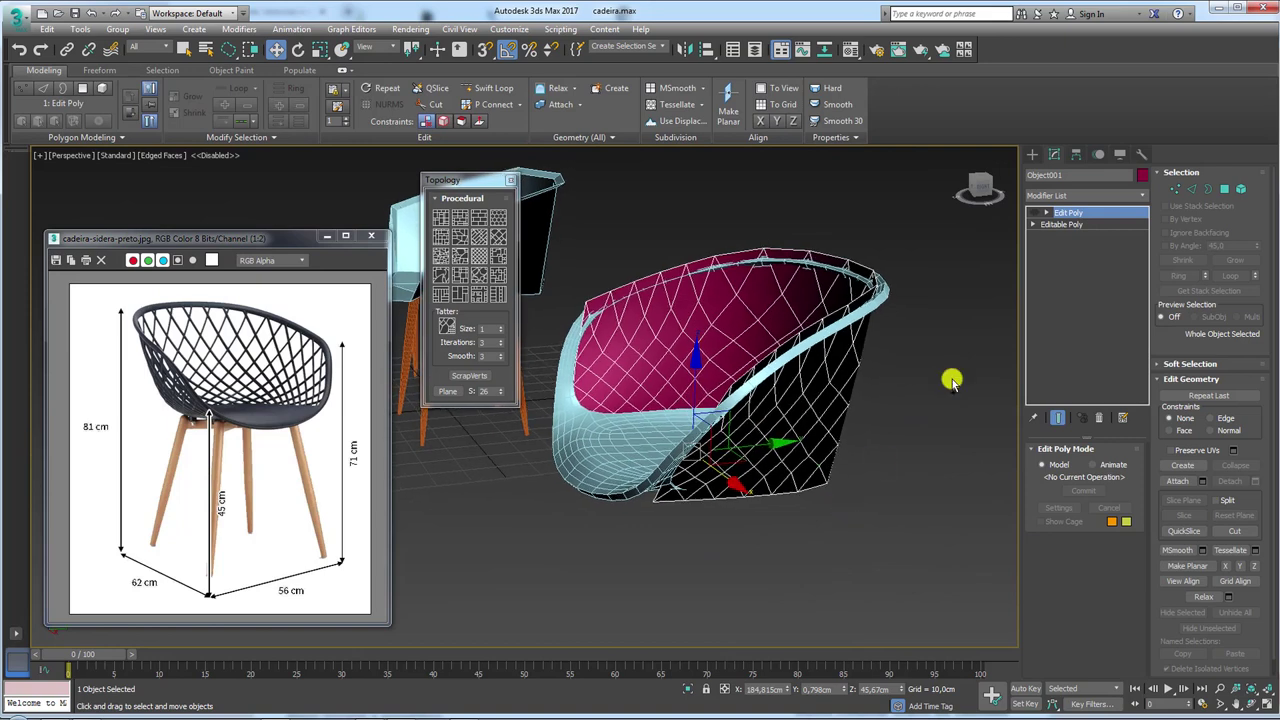
Add an FFD 3x3x3 modifier and enter its Control Points level.
left_click(1142, 196)
left_click_drag(1143, 230, 1140, 372)
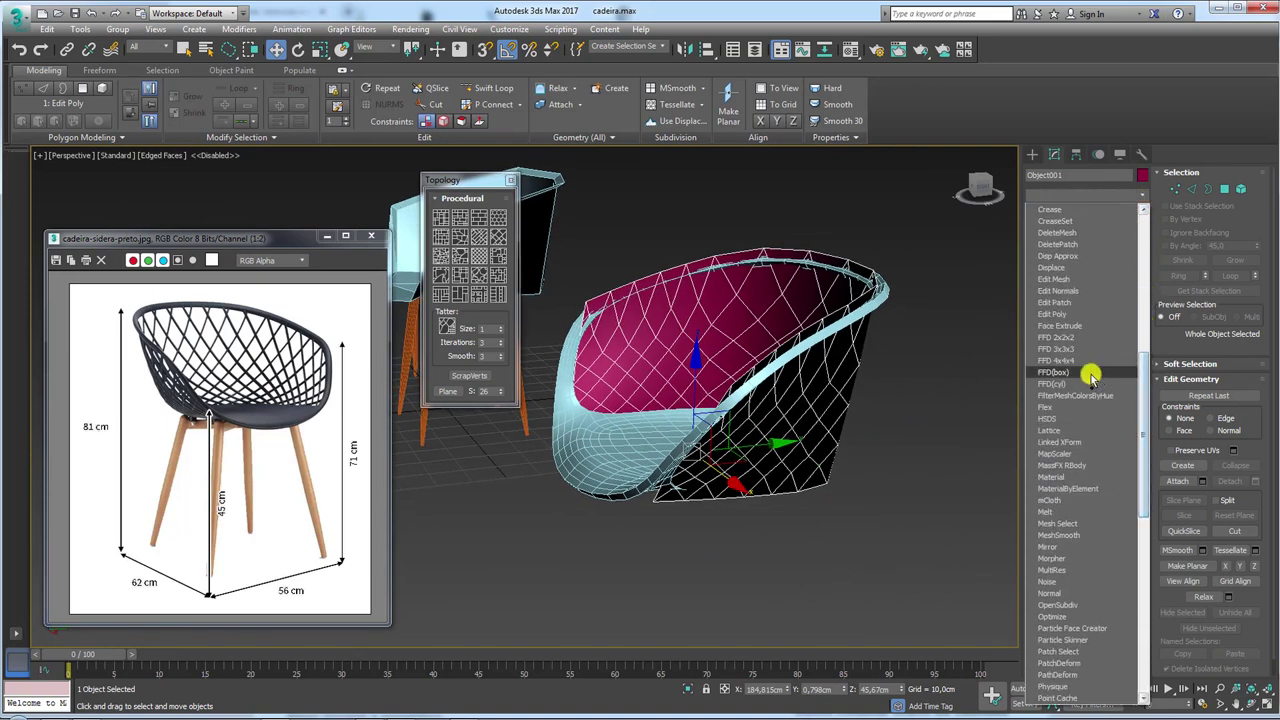
left_click(1062, 348)
left_click(1045, 214)
left_click(1063, 224)
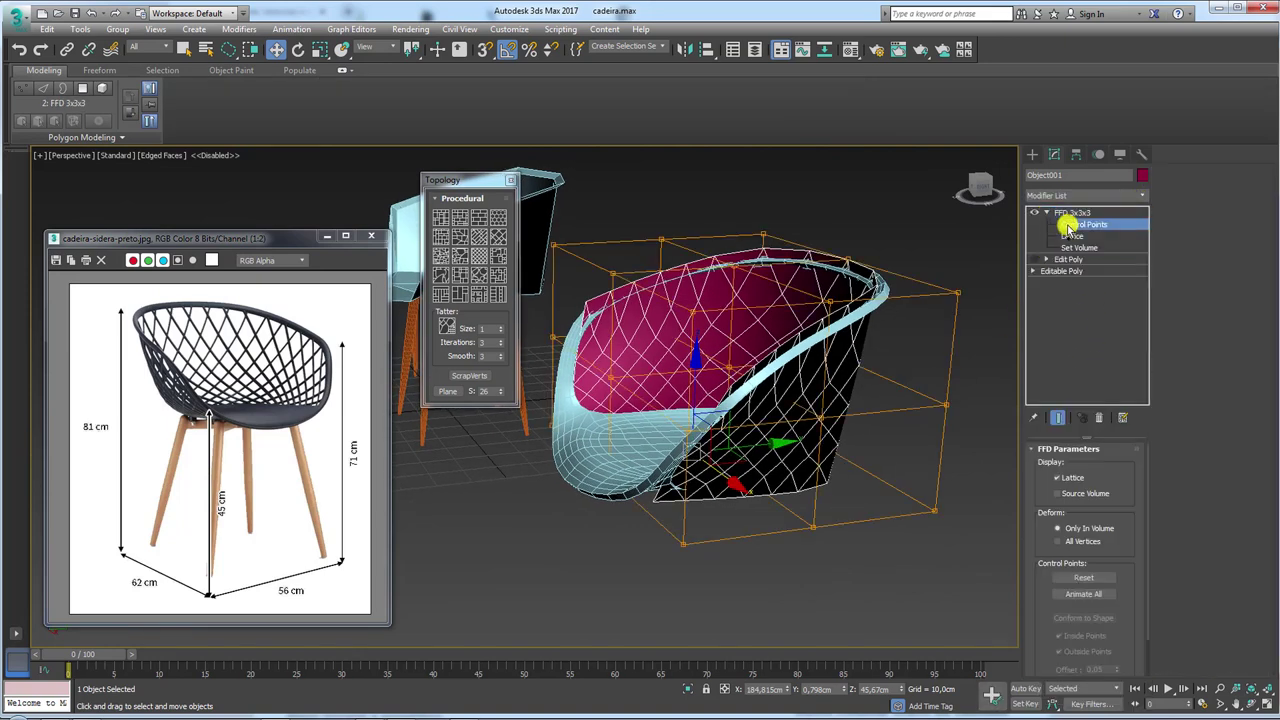
mouse_move(940, 372)
middle_mouse_down("alt")
mouse_move(903, 354)
mouse_move(929, 429)
mouse_move(910, 443)
middle_mouse_up("alt")
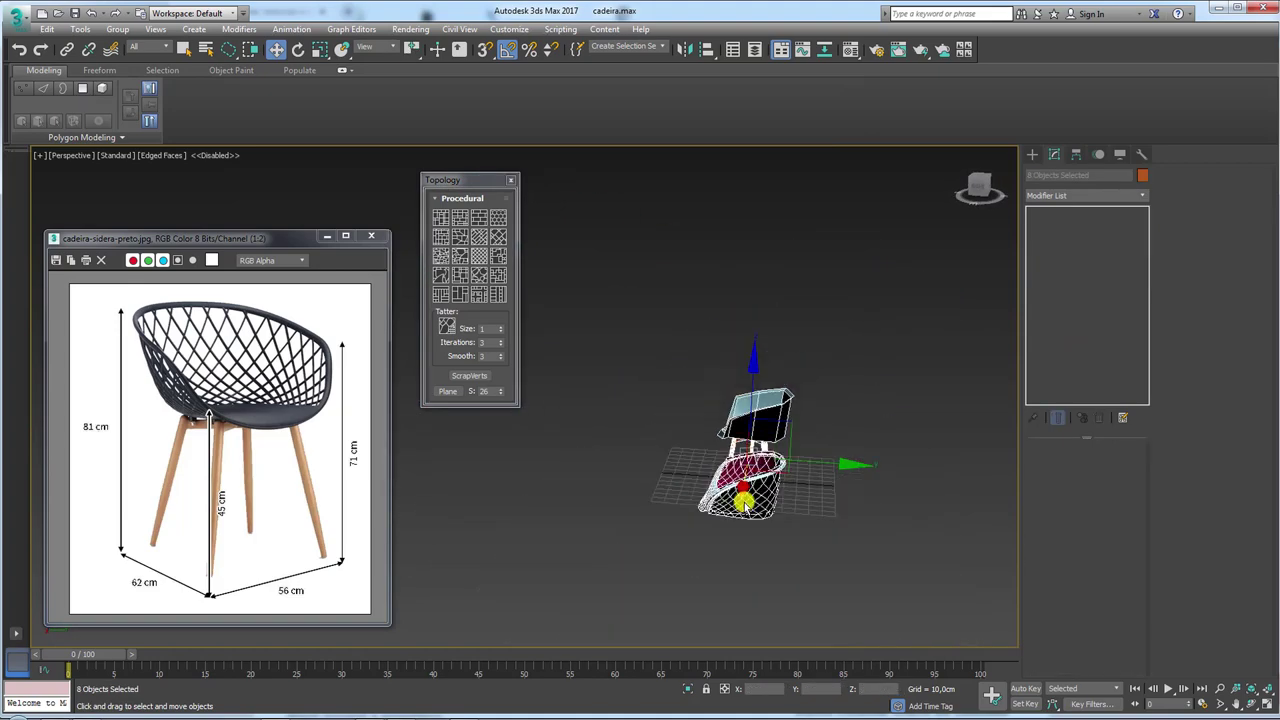
middle_click_drag(815, 500, 985, 252, "alt")
left_click(1084, 224)
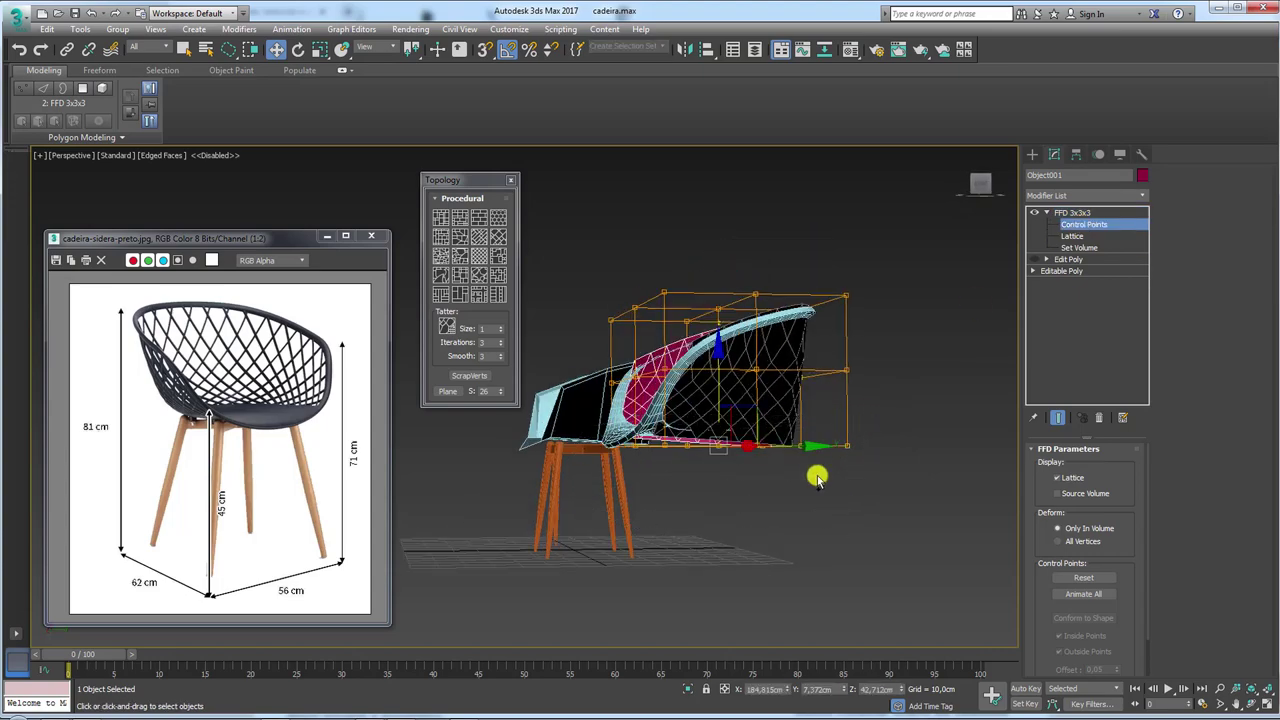
Scale and move the FFD control points to fit the lattice around the seat shell.
mouse_move(814, 471)
middle_mouse_down("alt")
mouse_move(749, 471)
mouse_move(808, 449)
mouse_move(590, 433)
mouse_move(778, 446)
mouse_move(765, 427)
middle_mouse_up("alt")
key("r")
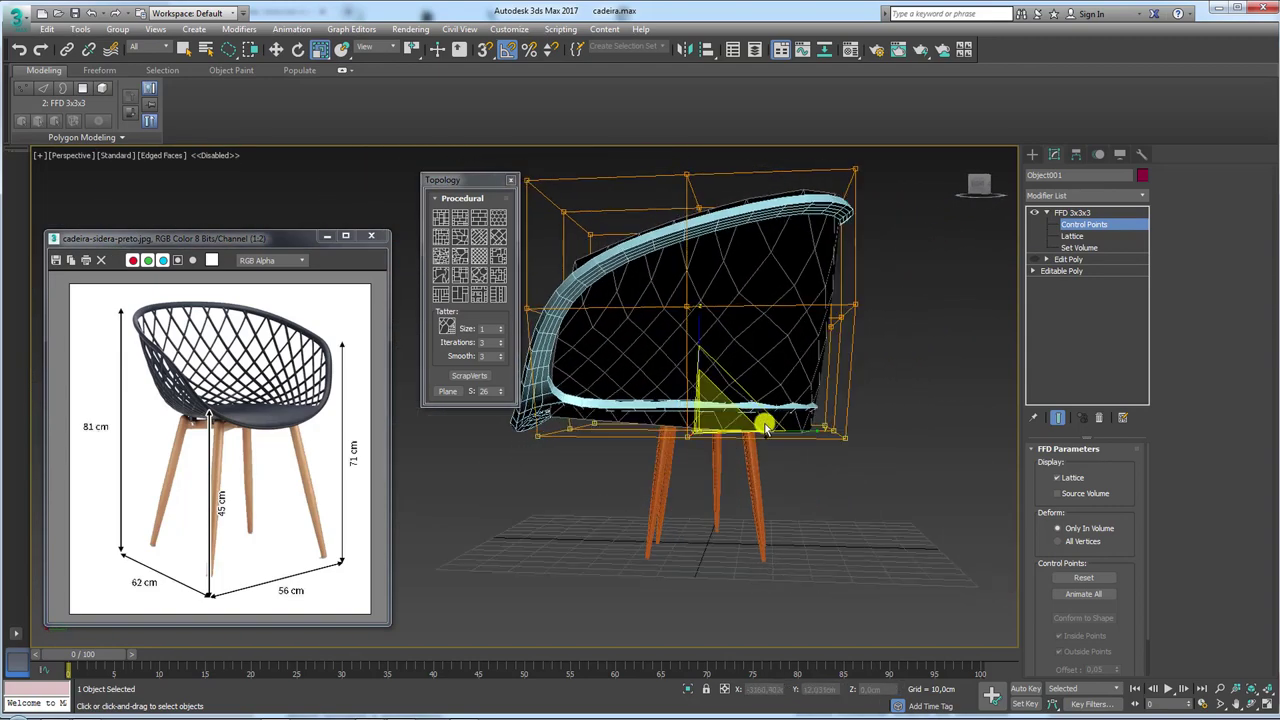
key("w")
mouse_move(874, 274)
middle_mouse_down("alt")
mouse_move(886, 309)
mouse_move(877, 280)
mouse_move(849, 309)
mouse_move(771, 314)
mouse_move(657, 280)
mouse_move(644, 288)
middle_mouse_up("alt")
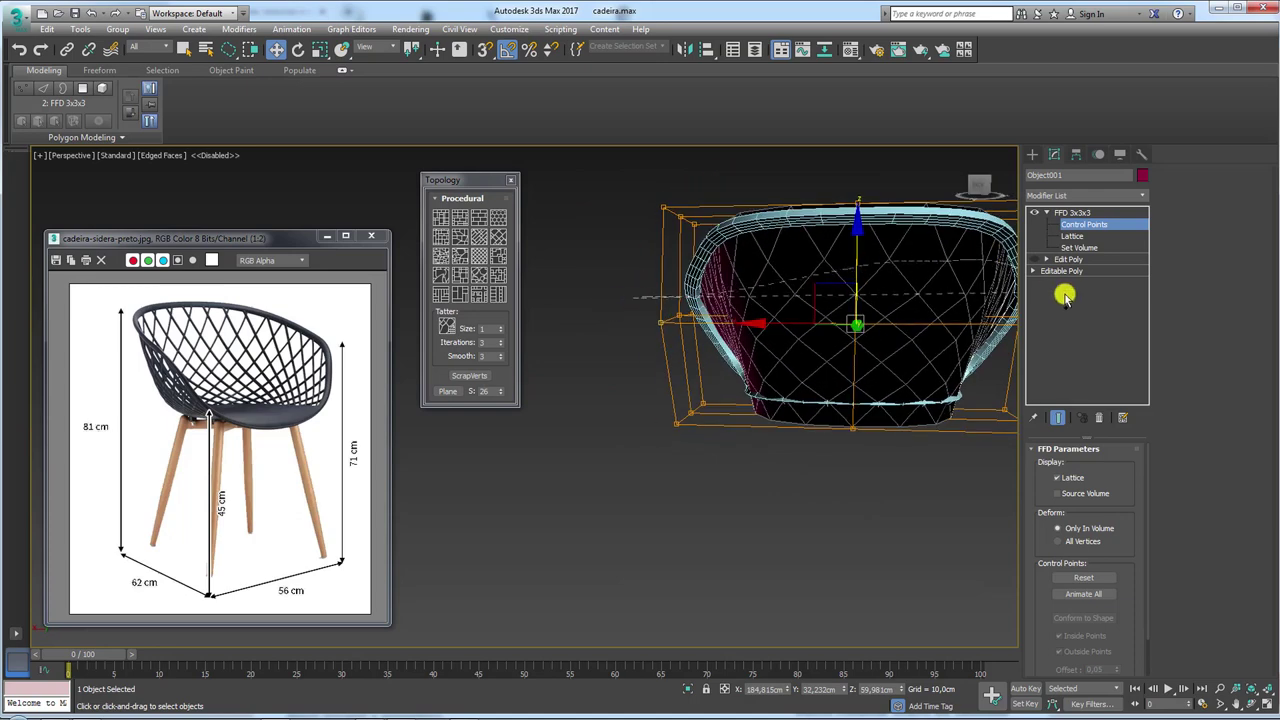
mouse_move(956, 320)
middle_mouse_down("alt")
mouse_move(894, 360)
mouse_move(942, 361)
middle_mouse_up("alt")
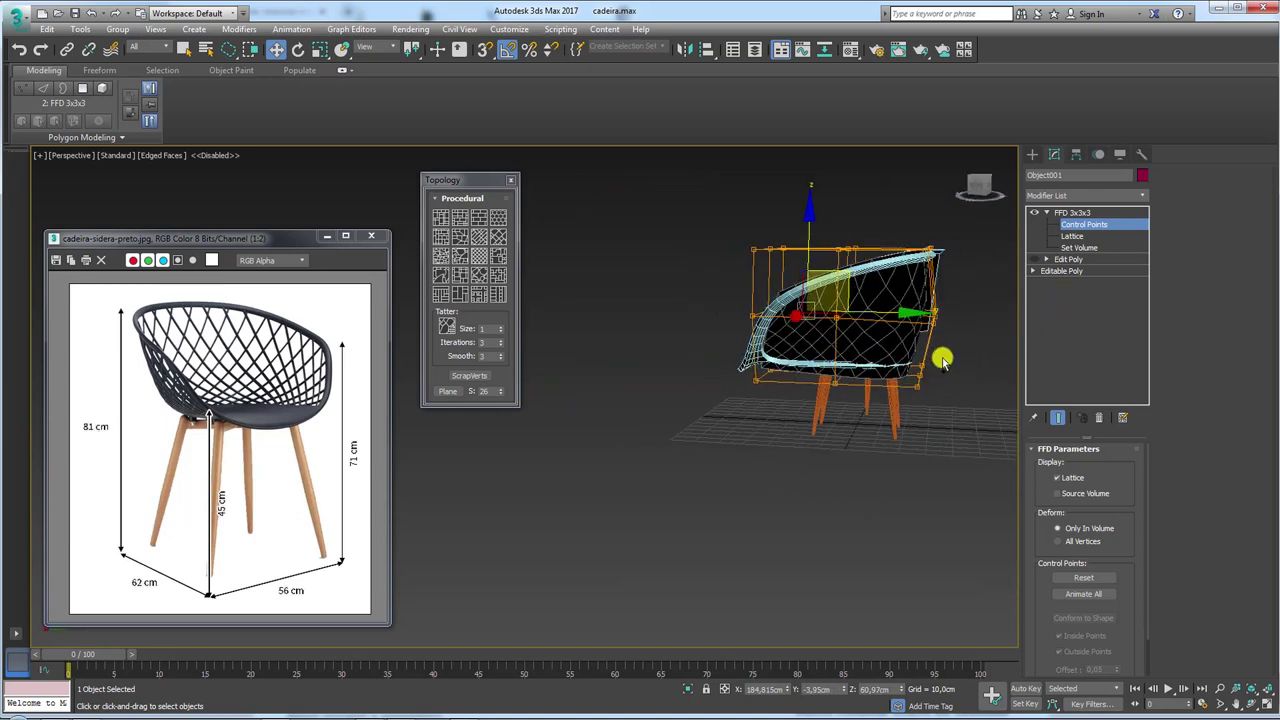
mouse_move(904, 322)
middle_mouse_down("alt")
mouse_move(963, 351)
mouse_move(876, 353)
middle_mouse_up("alt")
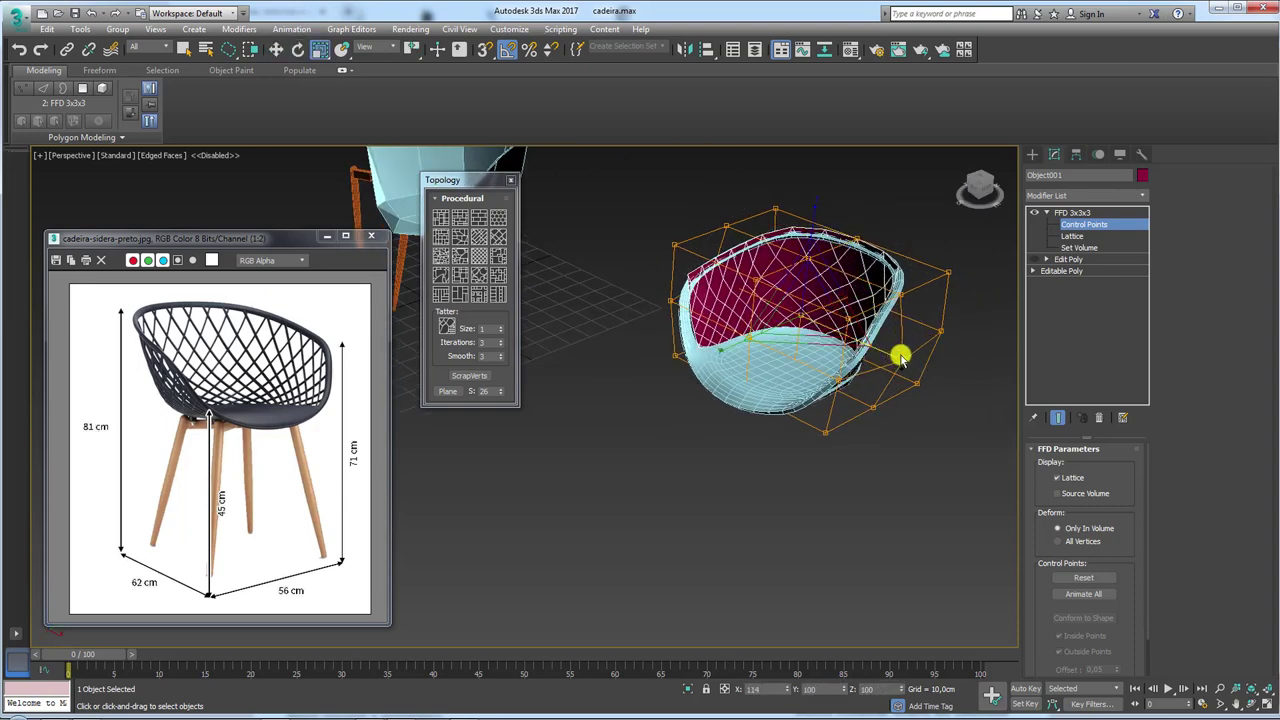
mouse_move(884, 368)
middle_mouse_down("alt")
mouse_move(719, 356)
mouse_move(778, 365)
middle_mouse_up("alt")
Check the fit from inside the seat and return to the FFD top level.
scroll(720, 340, "up", 3)
scroll(749, 371, "up", 2)
scroll(768, 383, "up", 2)
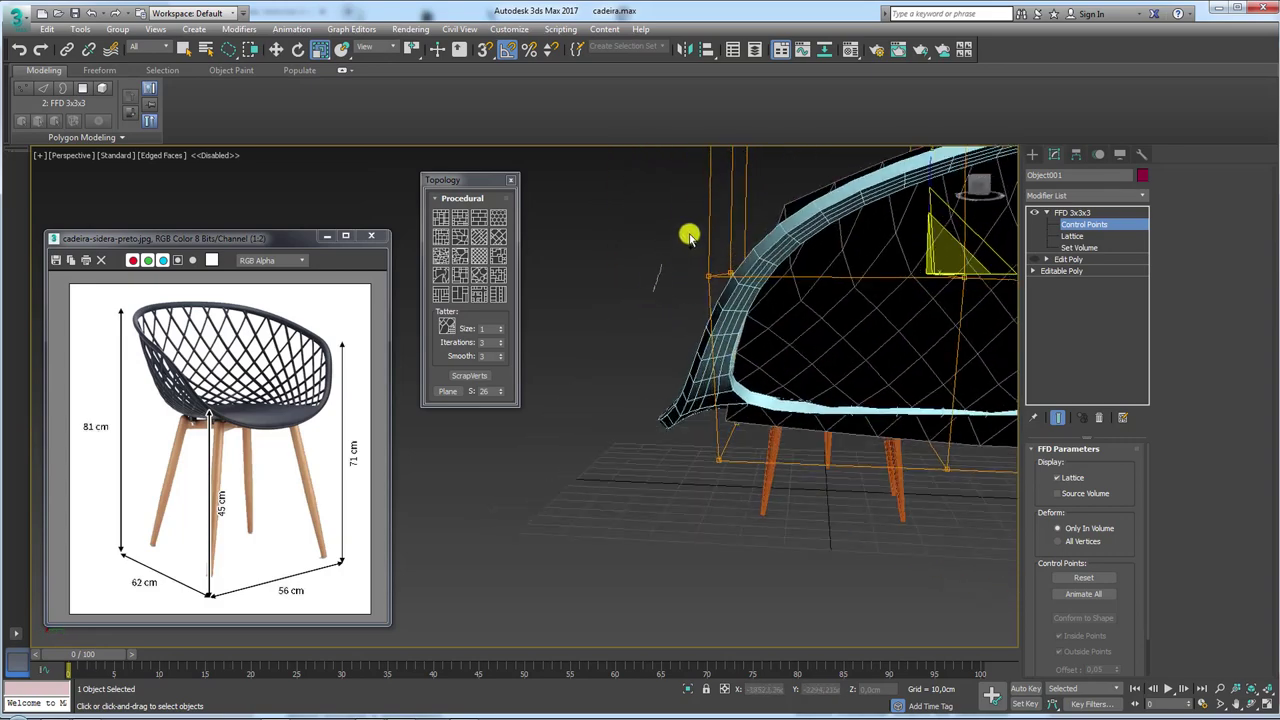
mouse_move(733, 313)
middle_mouse_down("alt")
mouse_move(686, 243)
mouse_move(840, 323)
mouse_move(929, 400)
mouse_move(888, 320)
mouse_move(840, 309)
mouse_move(838, 388)
mouse_move(860, 370)
middle_mouse_up("alt")
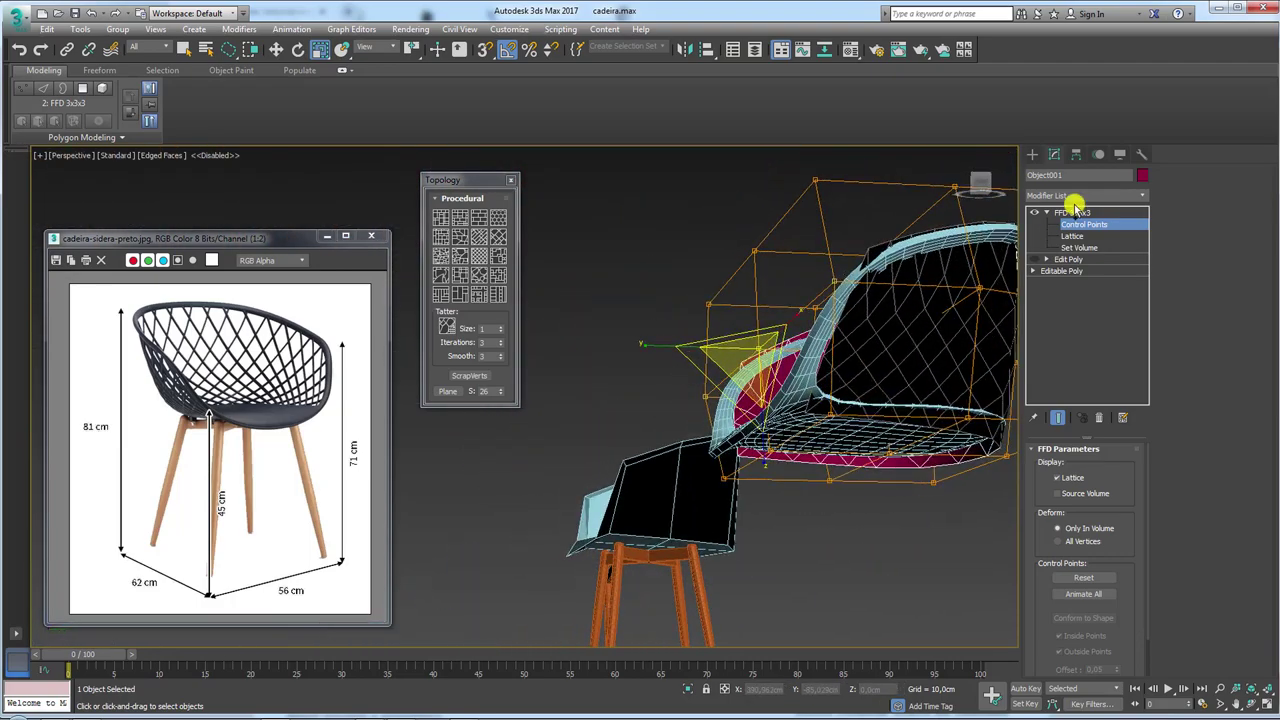
left_click(1072, 212)
left_click(1046, 212)
mouse_move(817, 293)
middle_mouse_down("alt")
mouse_move(929, 314)
mouse_move(786, 309)
mouse_move(858, 306)
middle_mouse_up("alt")
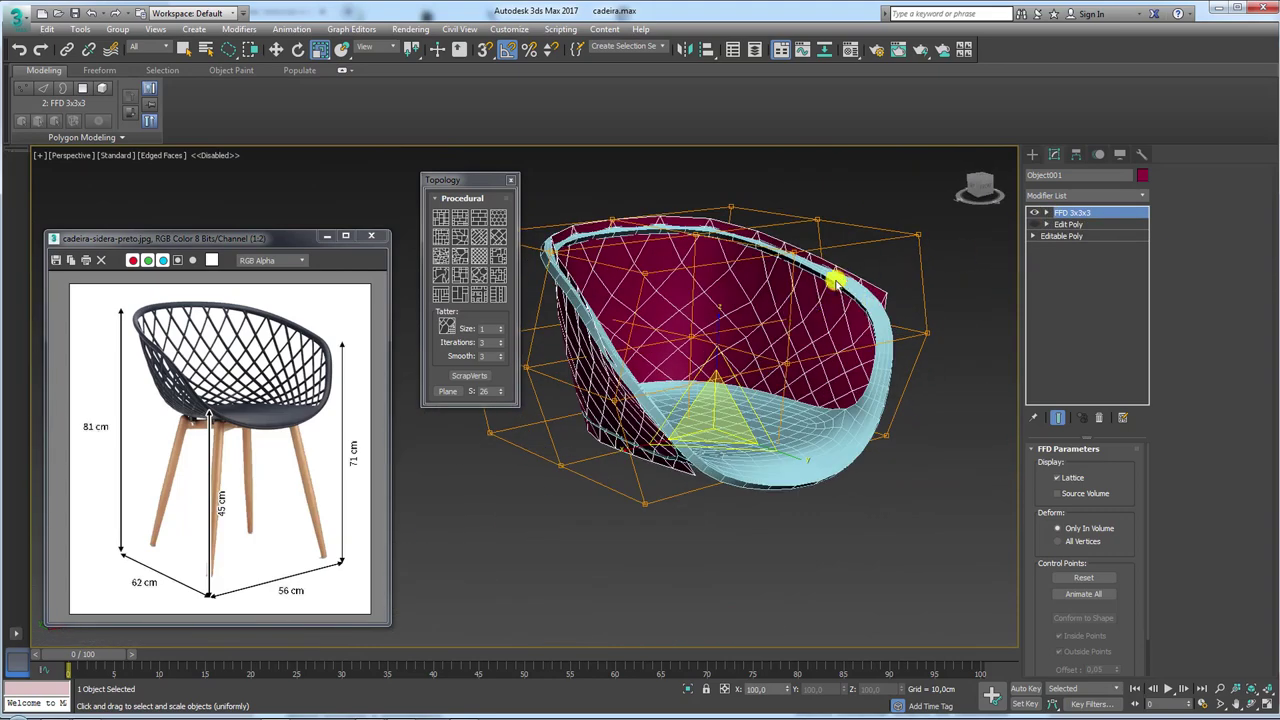
Convert Object001 to Editable Poly, baking in the FFD warp.
right_click(800, 292)
mouse_move(830, 428)
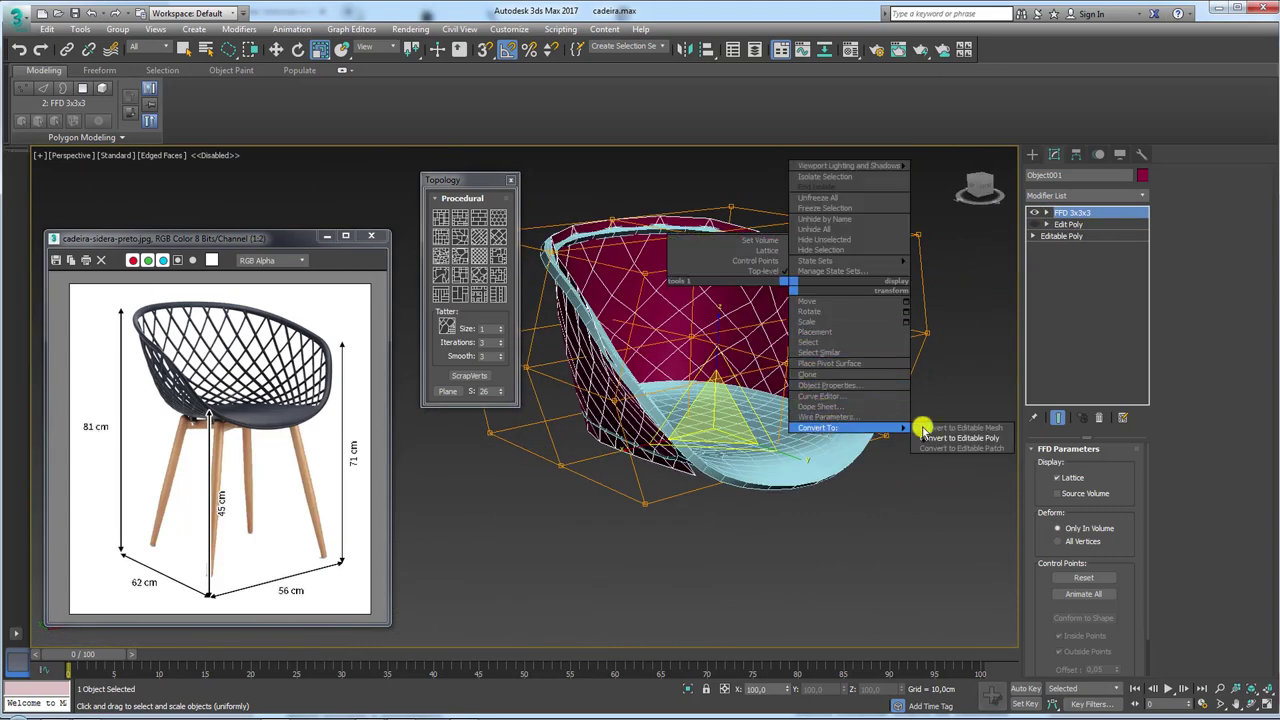
left_click(953, 438)
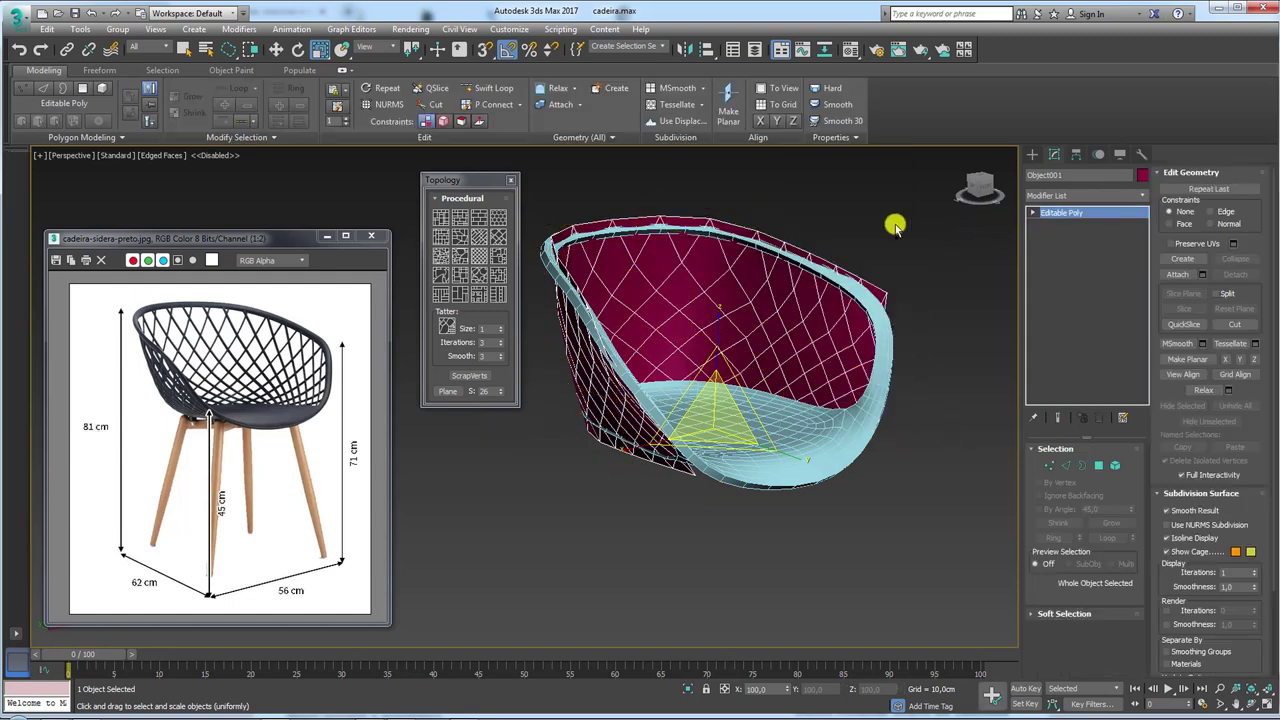
middle_click_drag(617, 259, 680, 309)
scroll(880, 333, "up", 3)
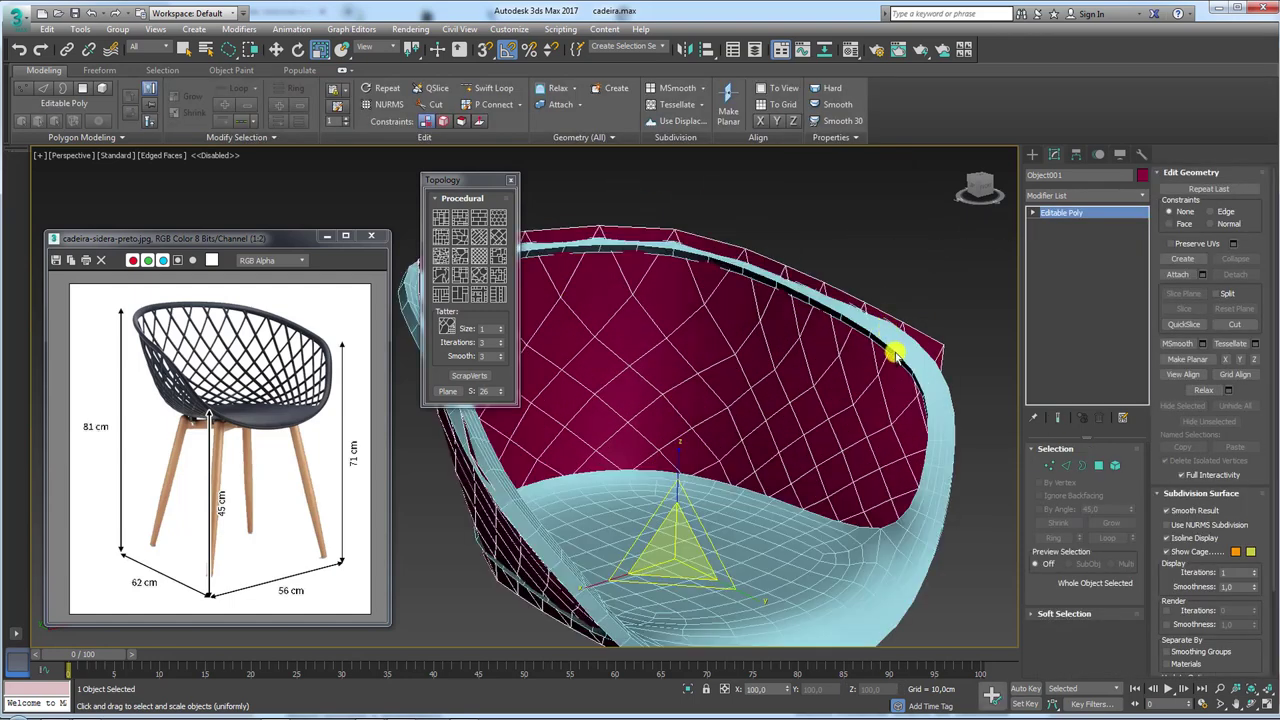
scroll(903, 362, "up", 2)
scroll(880, 345, "up", 2)
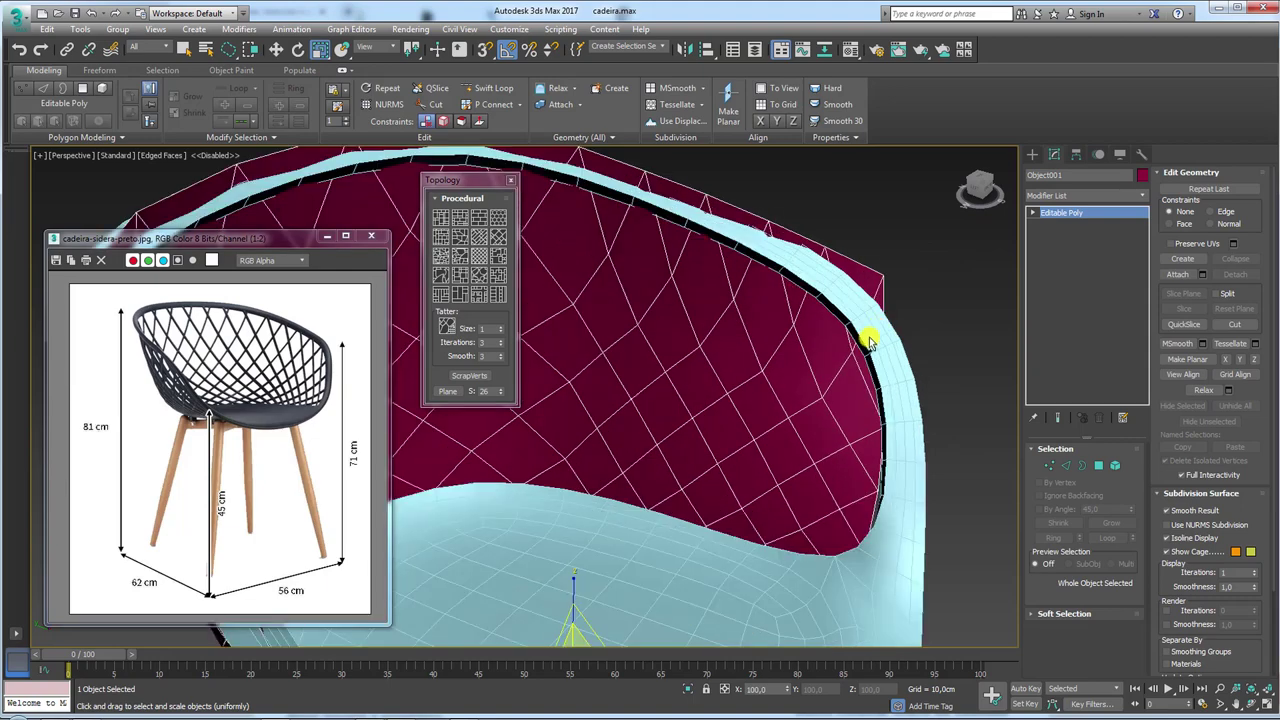
Pick a rim vertex at Vertex level and enable Use Soft Selection.
left_click(1050, 465)
left_click(882, 278)
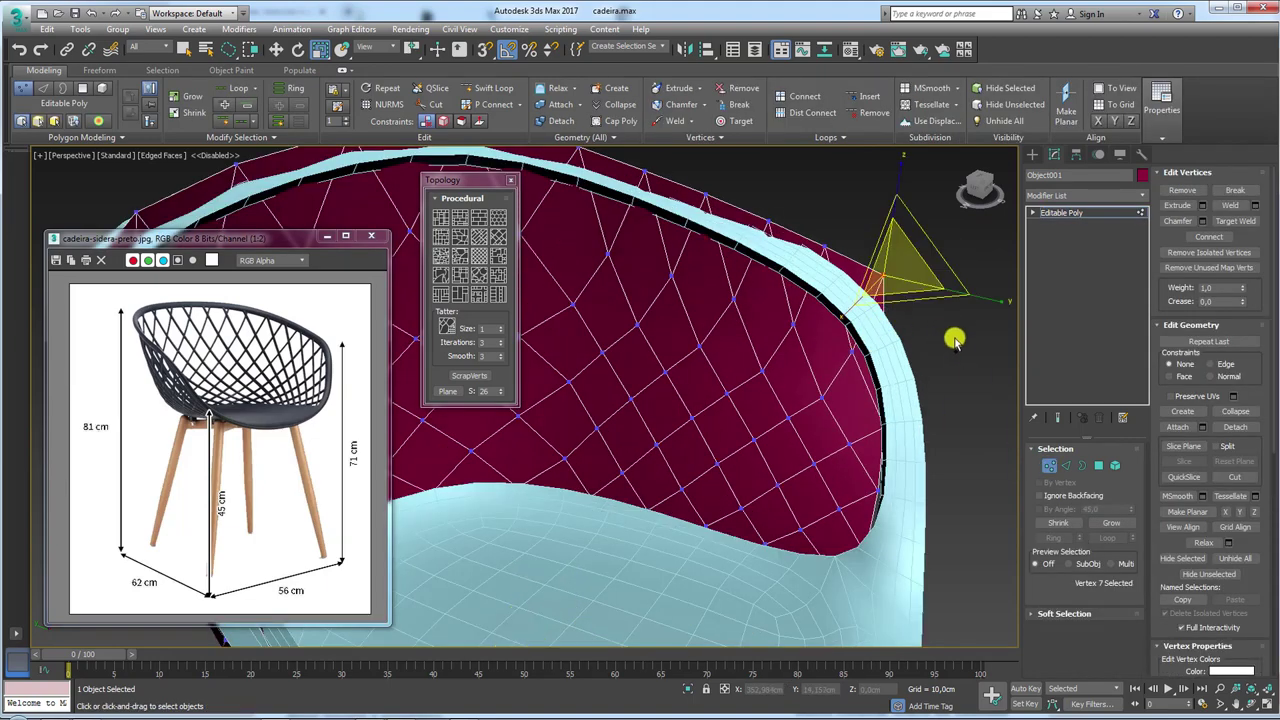
scroll(890, 318, "down", 2)
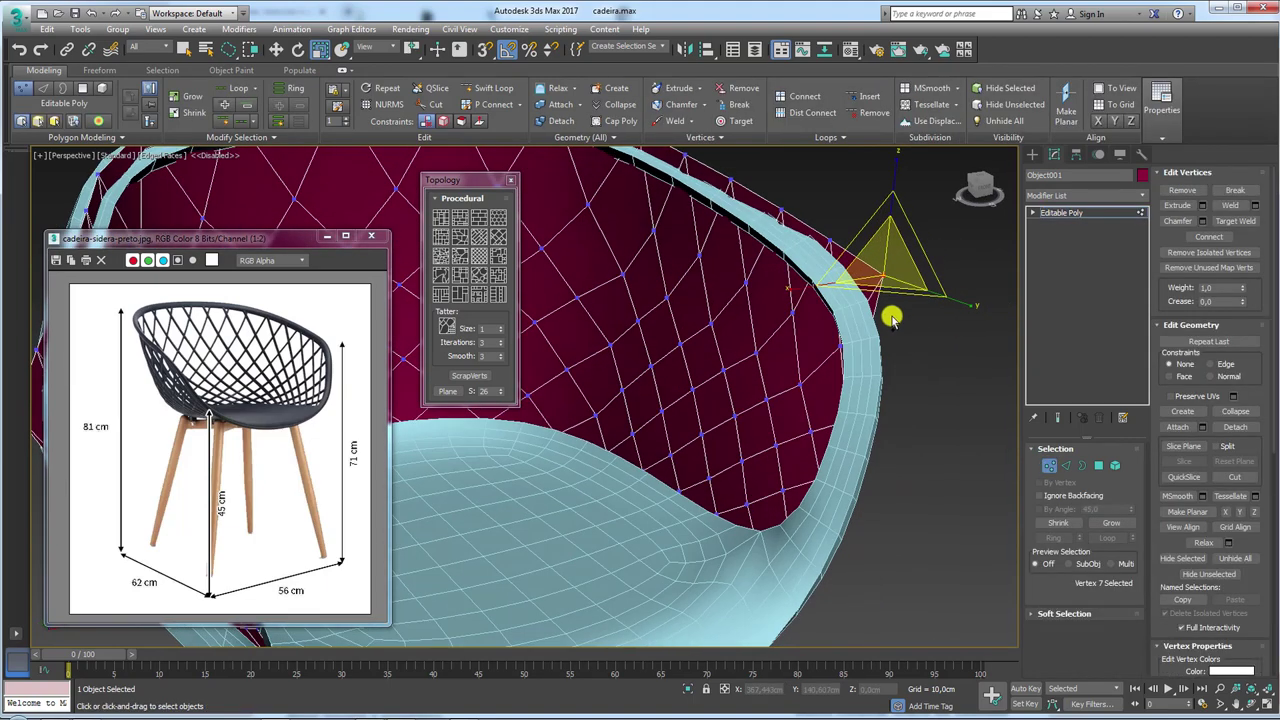
left_click(101, 121)
middle_click_drag(795, 328, 800, 349, "alt")
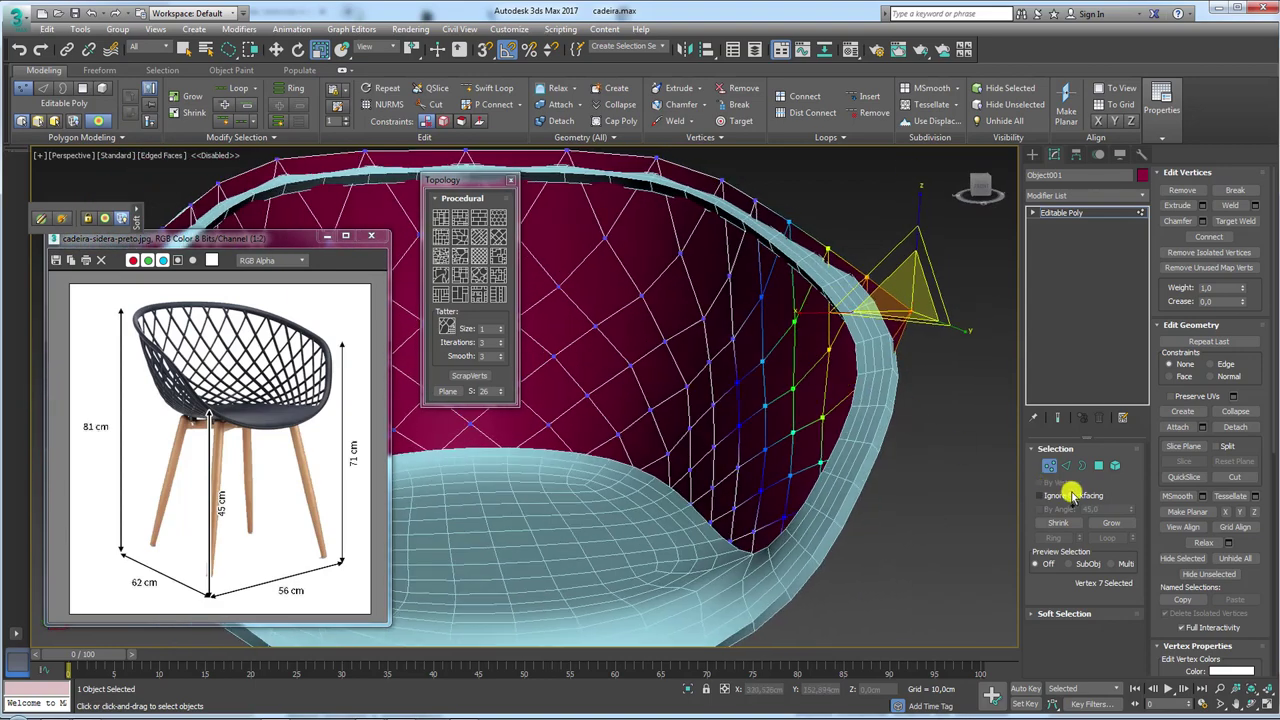
Expand Soft Selection and nudge the soft-selected rim vertices, undoing unwanted moves.
left_click(1044, 614)
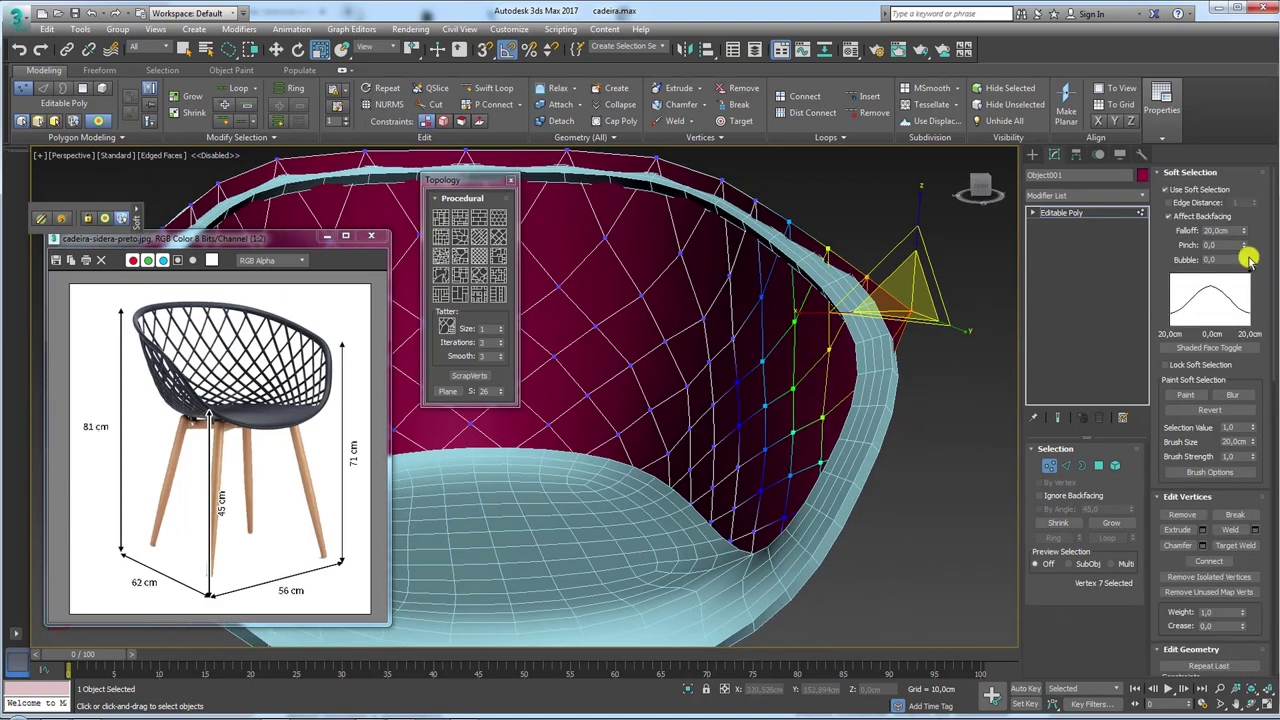
left_click_drag(1218, 171, 1142, 240)
mouse_move(700, 300)
middle_mouse_down("alt")
mouse_move(760, 323)
mouse_move(731, 337)
mouse_move(851, 357)
mouse_move(791, 374)
mouse_move(843, 386)
mouse_move(766, 366)
middle_mouse_up("alt")
scroll(791, 374, "down", 5)
scroll(884, 371, "up", 5)
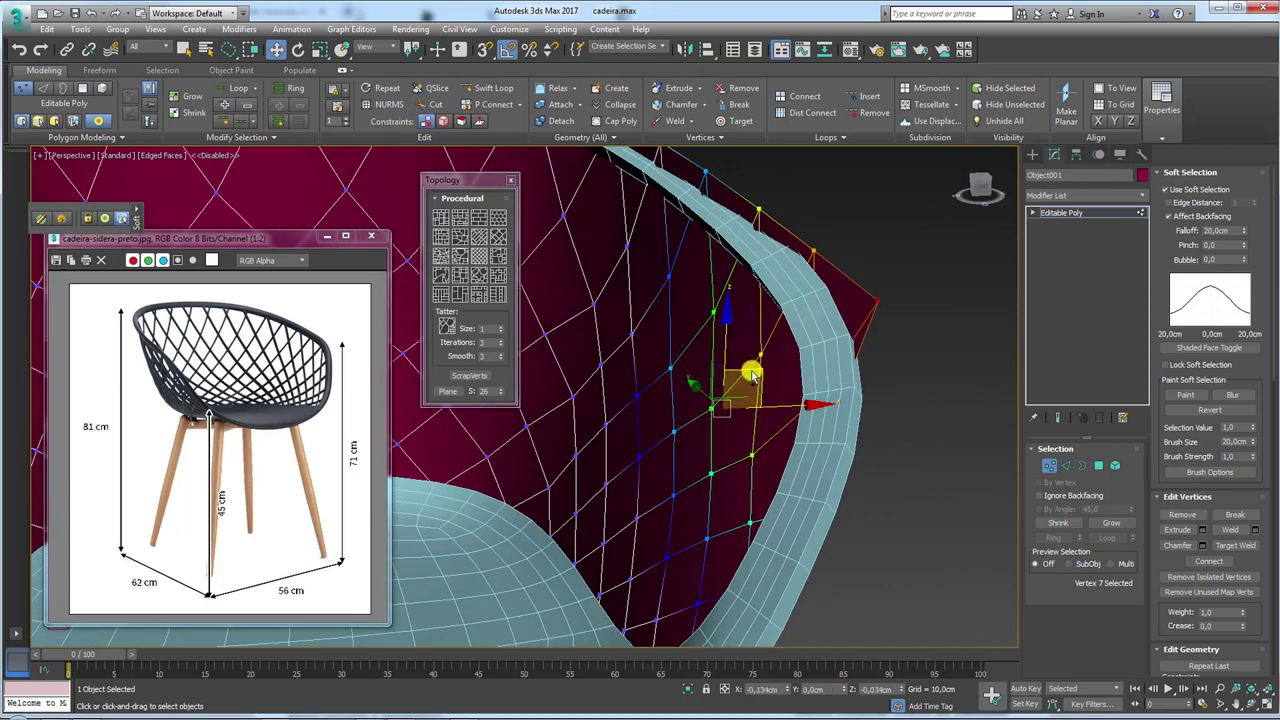
left_click_drag(753, 376, 768, 414)
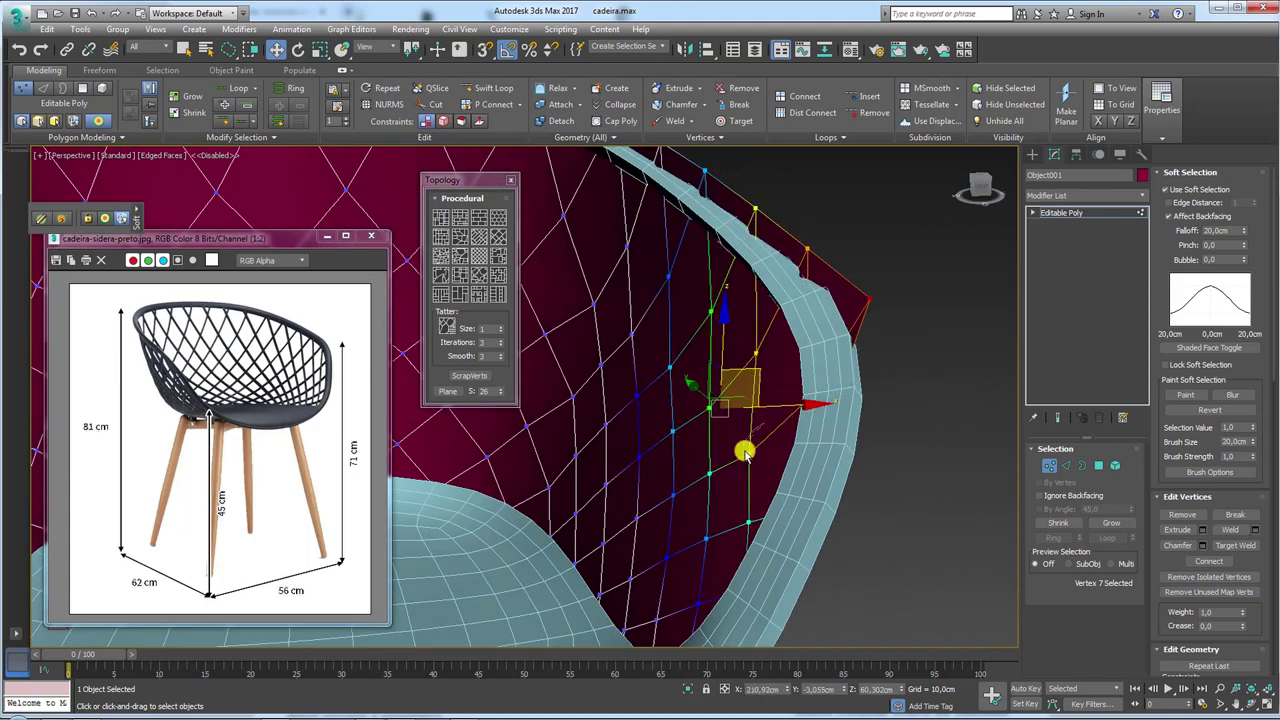
key("ctrl+z")
left_click_drag(707, 447, 714, 423)
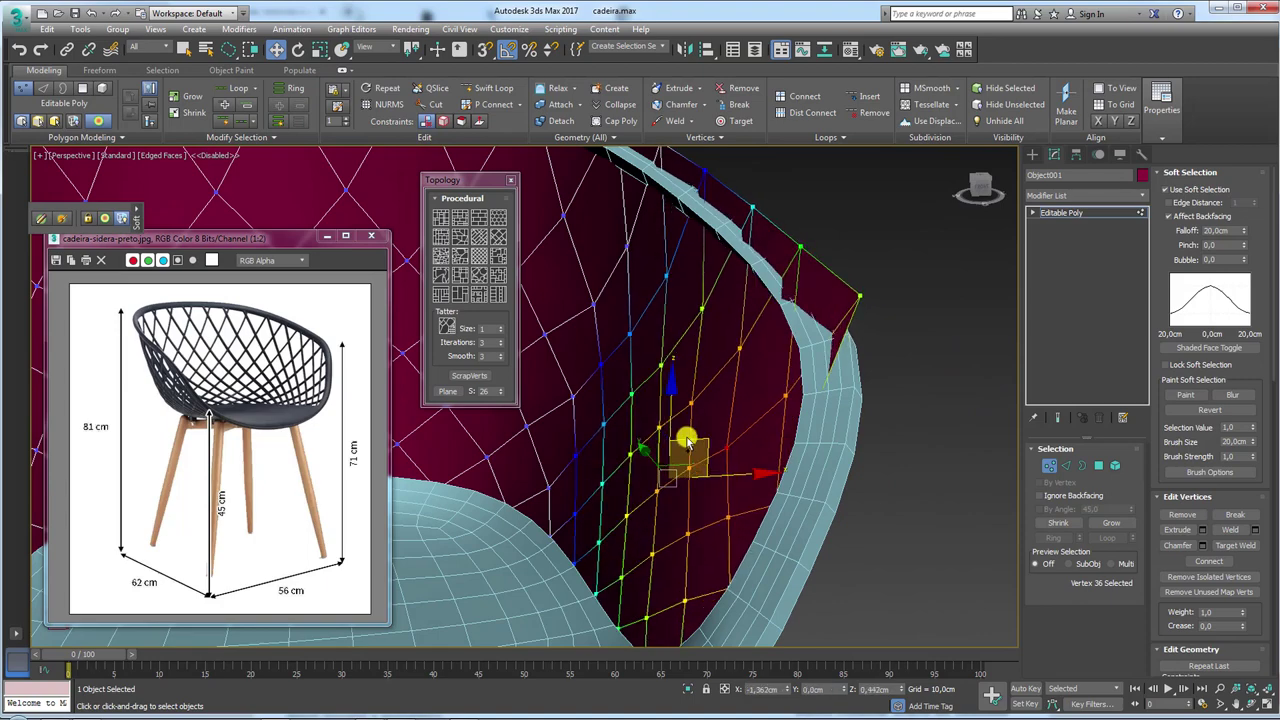
mouse_move(714, 423)
middle_mouse_down("alt")
mouse_move(800, 409)
mouse_move(814, 451)
mouse_move(855, 466)
middle_mouse_up("alt")
key("ctrl+z")
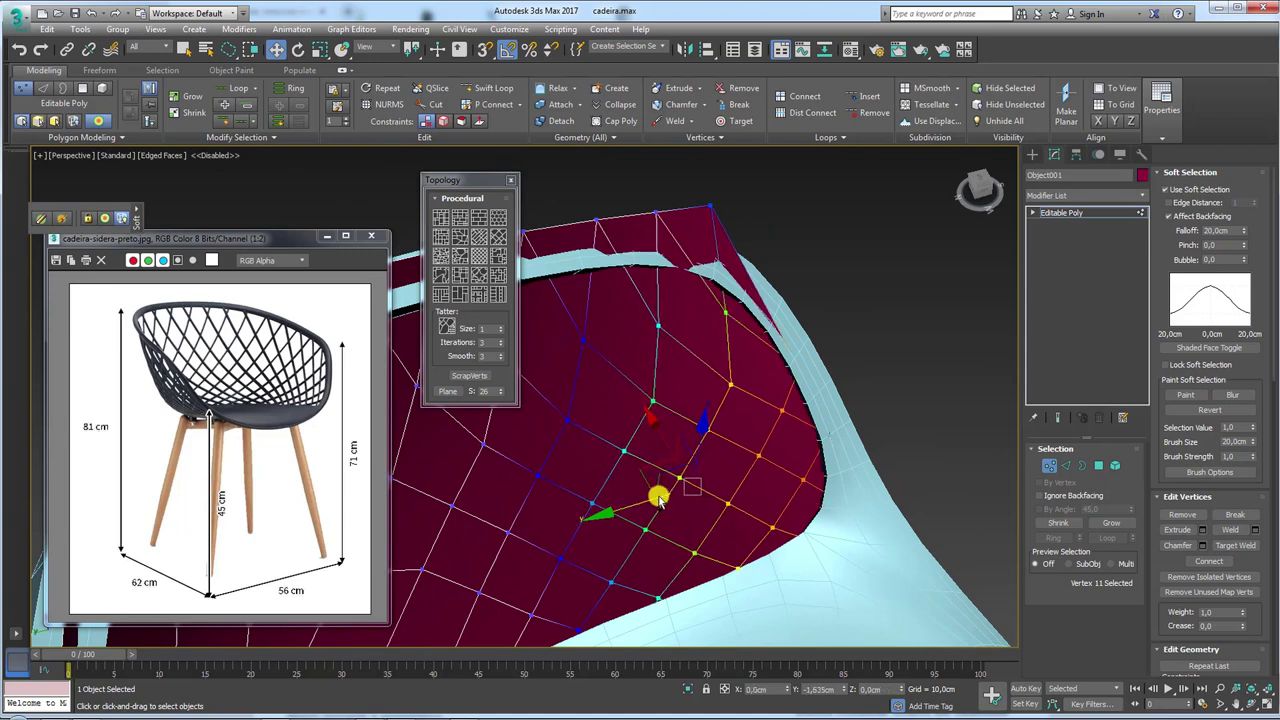
left_click_drag(655, 494, 845, 330)
Tighten the soft-selection falloff and select the two vertices at the shell's top tip.
left_click(720, 190)
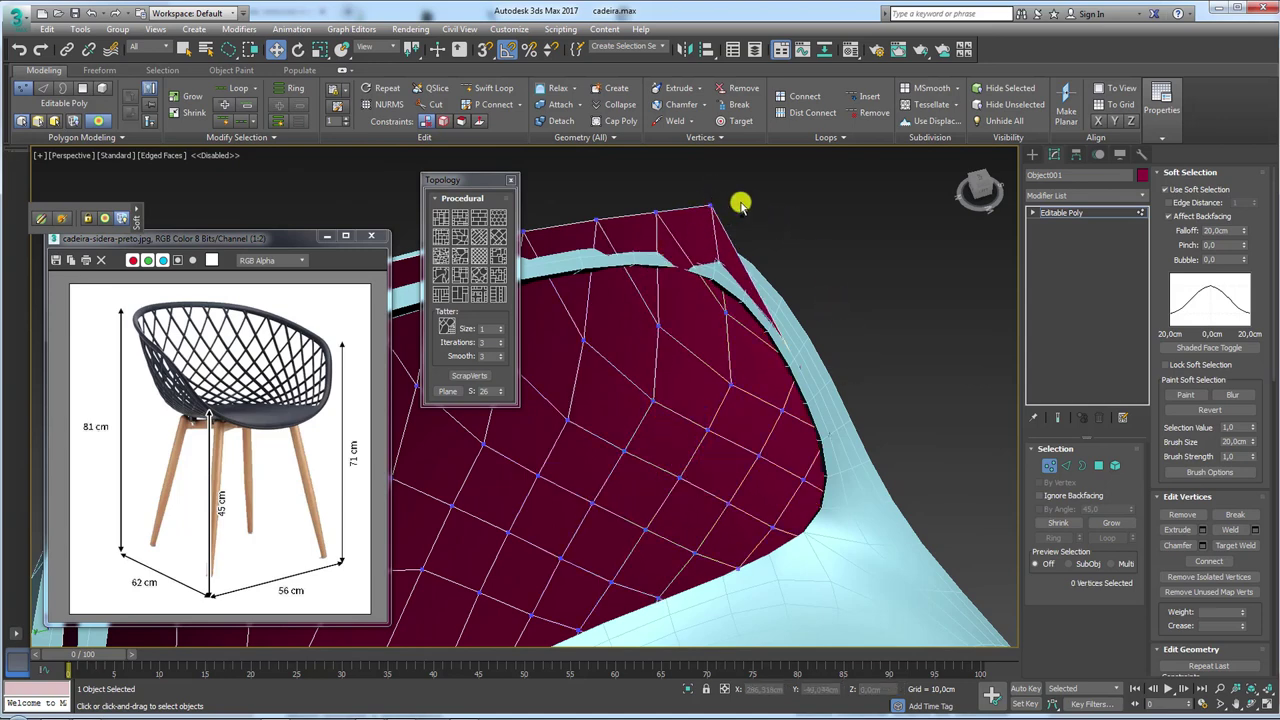
left_click_drag(732, 233, 733, 236)
middle_click_drag(733, 236, 680, 310, "alt")
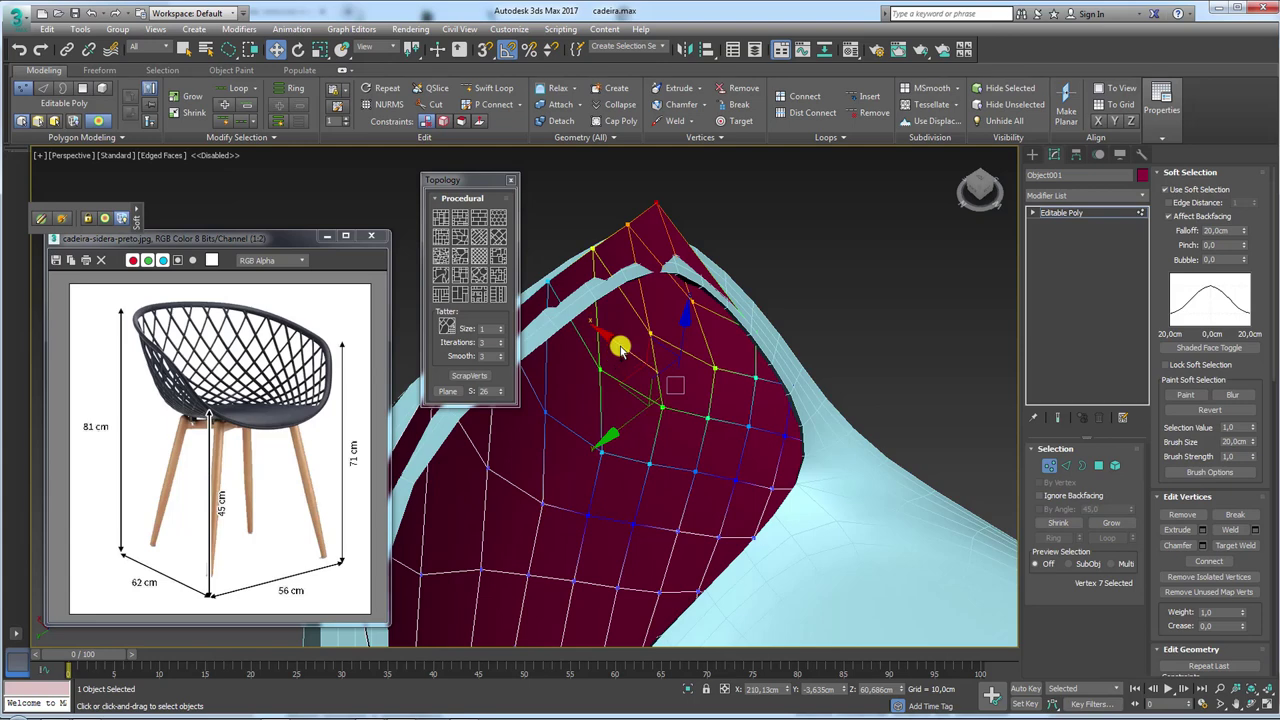
left_click_drag(620, 348, 614, 345)
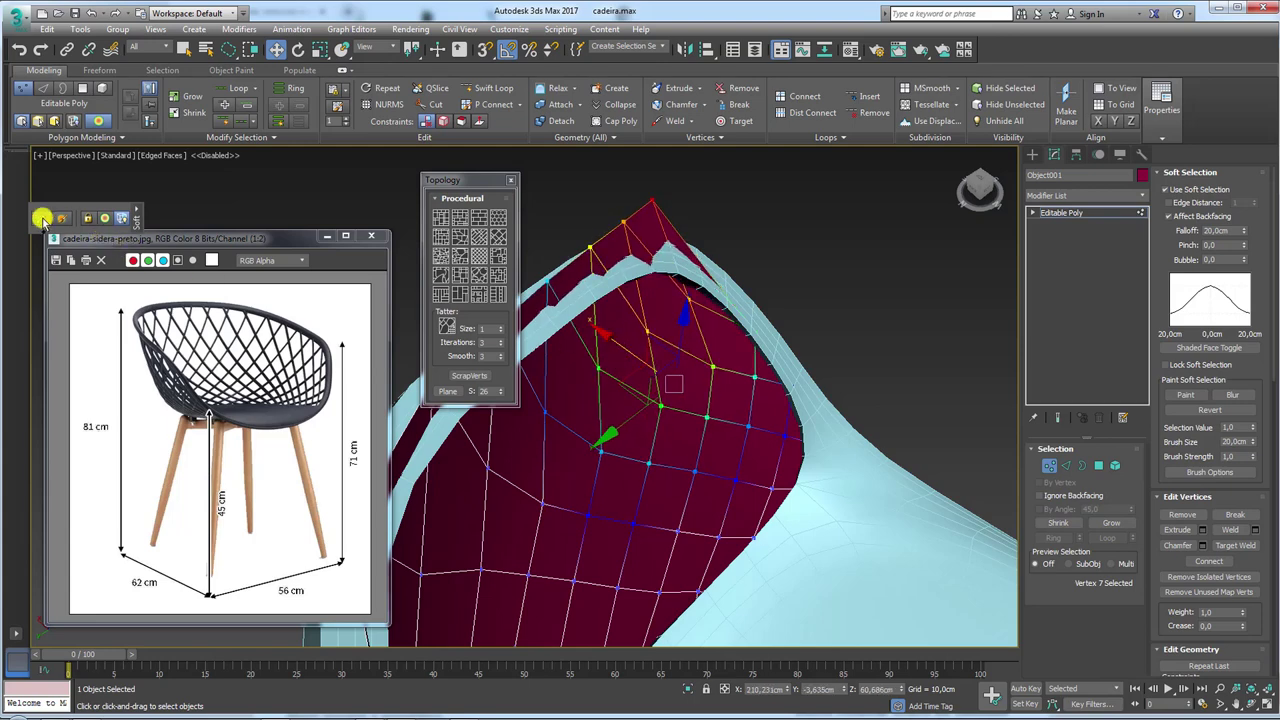
key("ctrl+z")
key("ctrl+z")
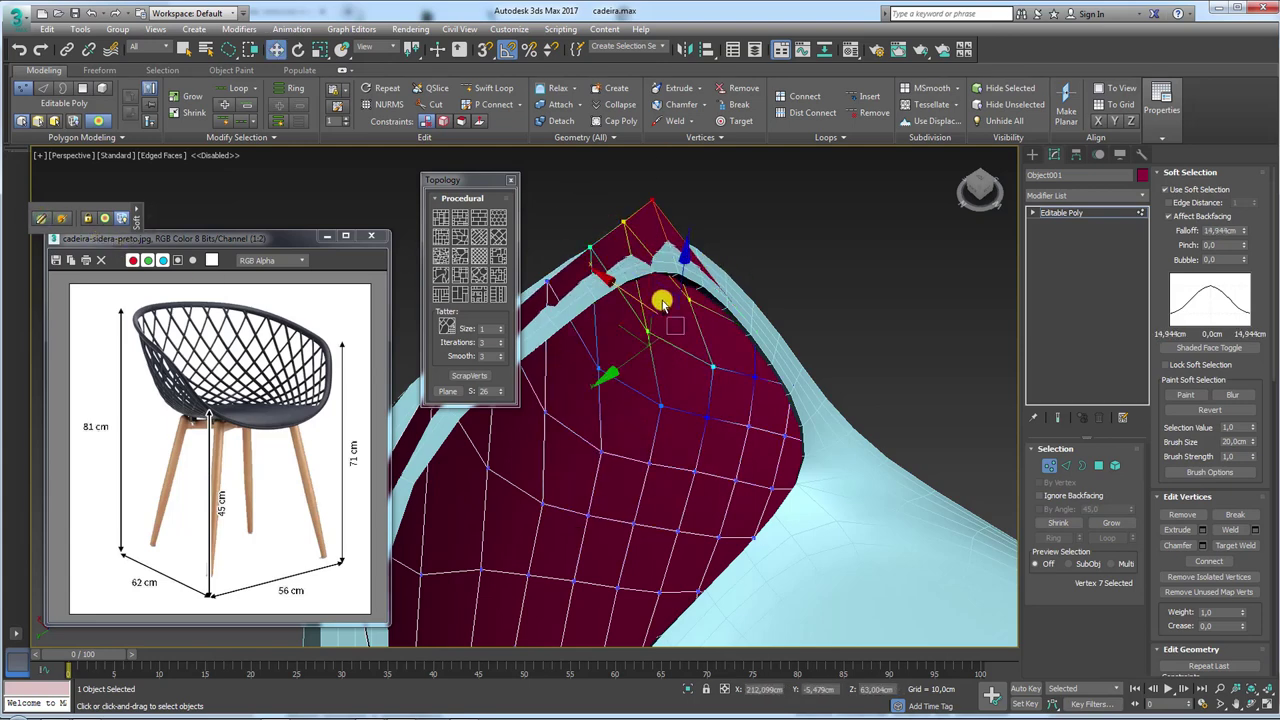
middle_click_drag(662, 303, 652, 303, "alt")
left_click(690, 320)
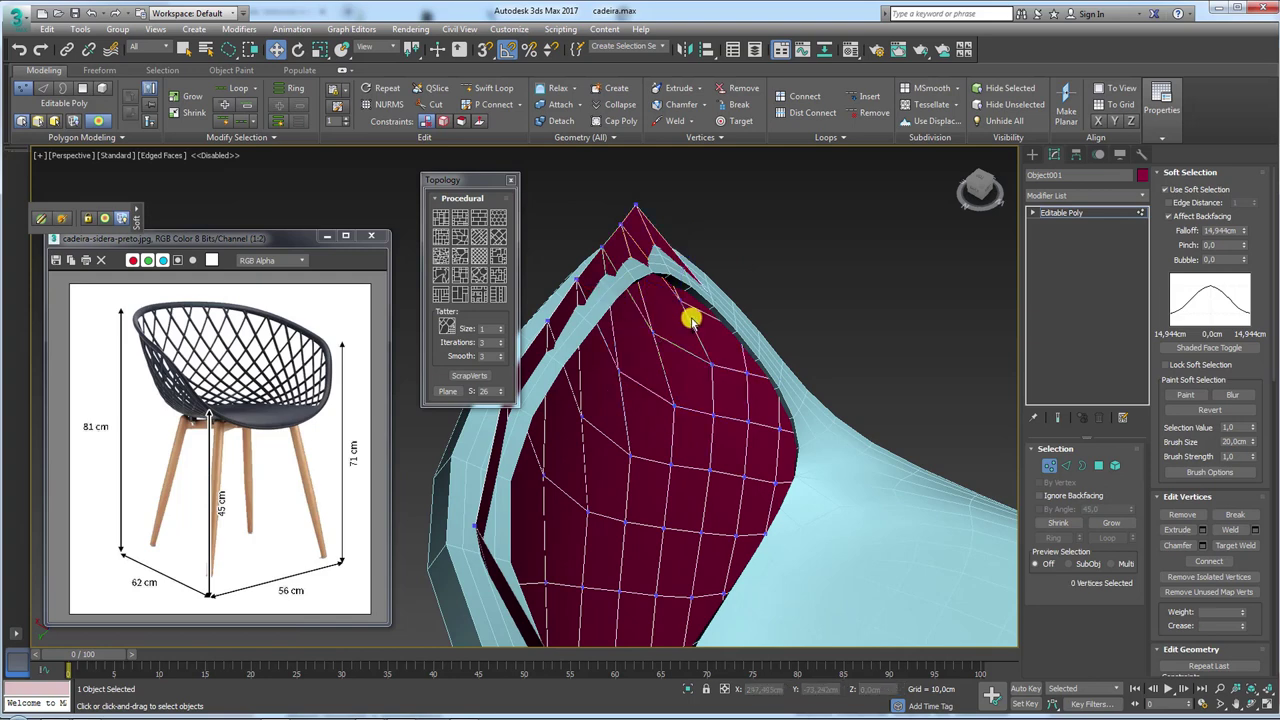
left_click_drag(595, 236, 708, 243)
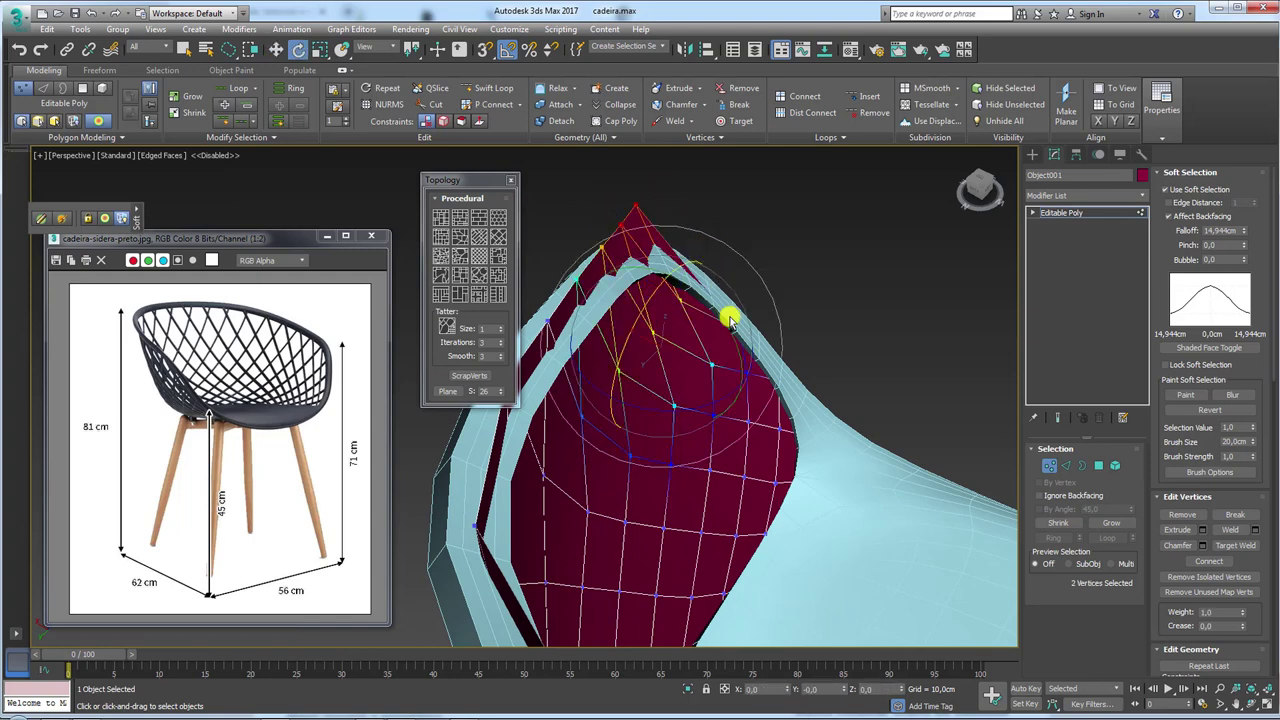
Move two rim vertices farther along the edge onto the seat rim.
key("w")
middle_click_drag(708, 309, 680, 308, "alt")
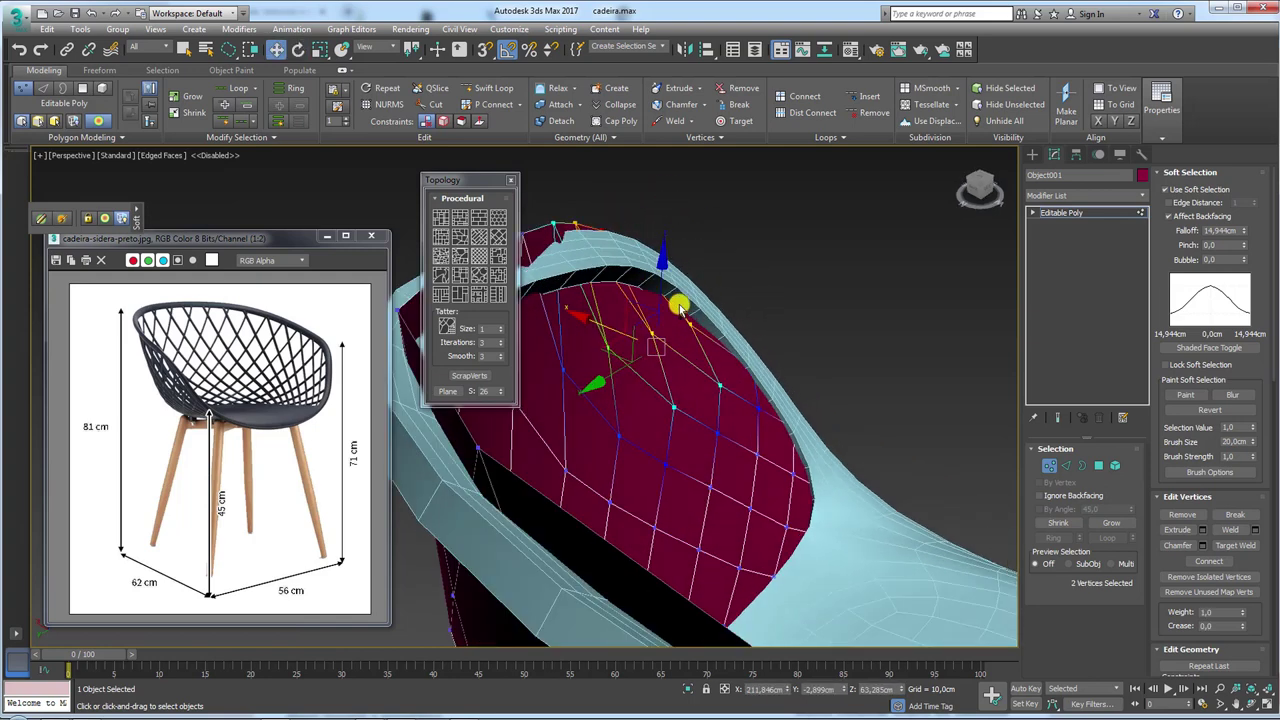
scroll(603, 281, "up", 3)
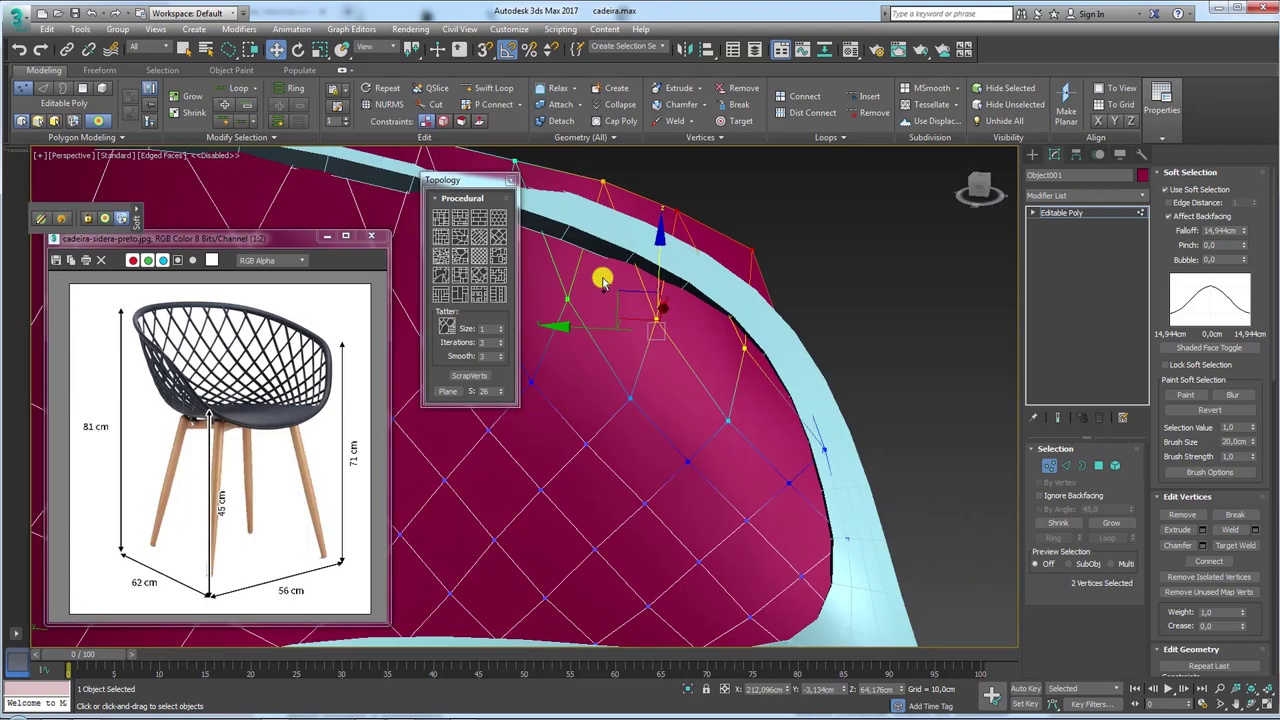
scroll(786, 366, "down", 3)
scroll(795, 273, "up", 3)
left_click_drag(705, 295, 734, 311)
key("e")
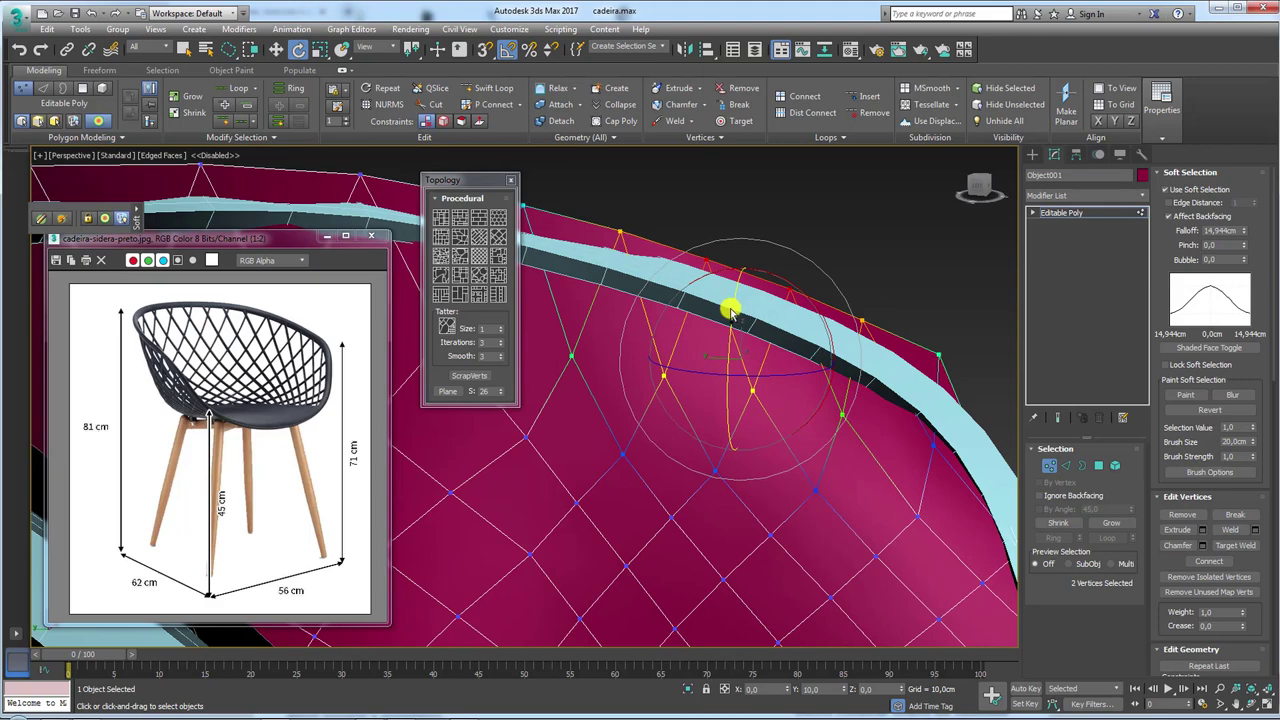
key("w")
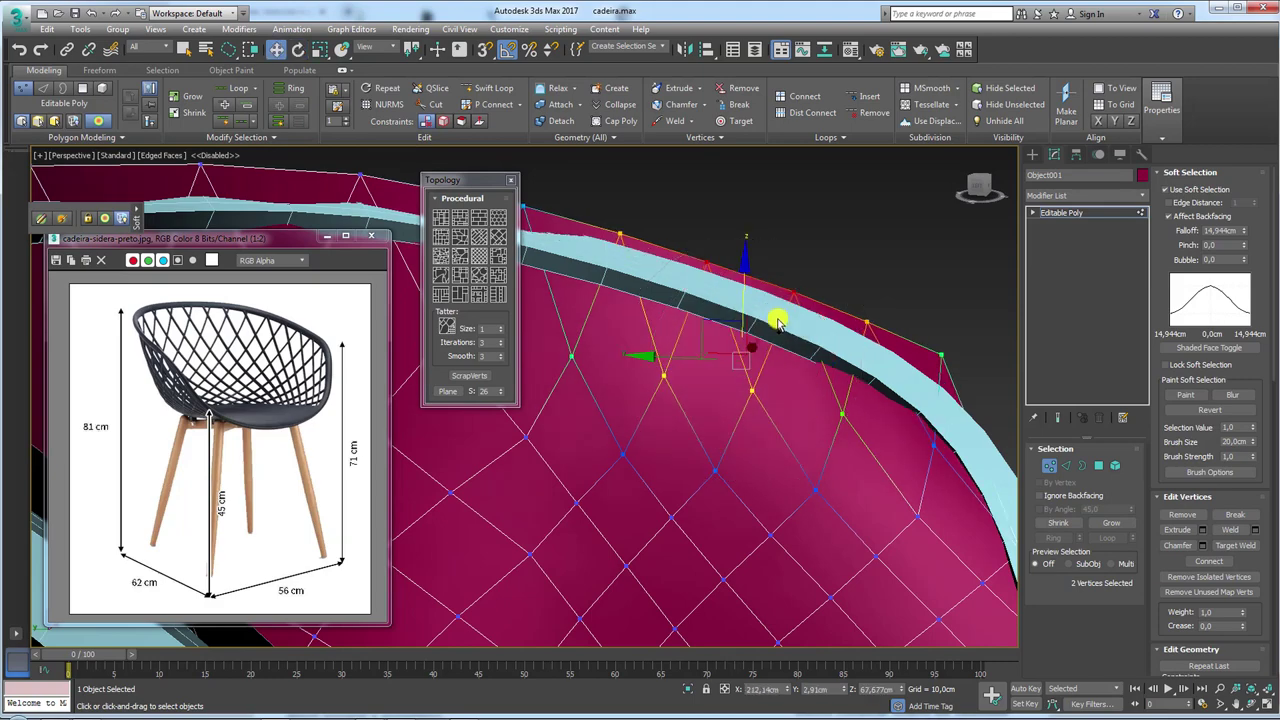
middle_click_drag(771, 320, 697, 313, "alt")
left_click_drag(697, 313, 764, 320)
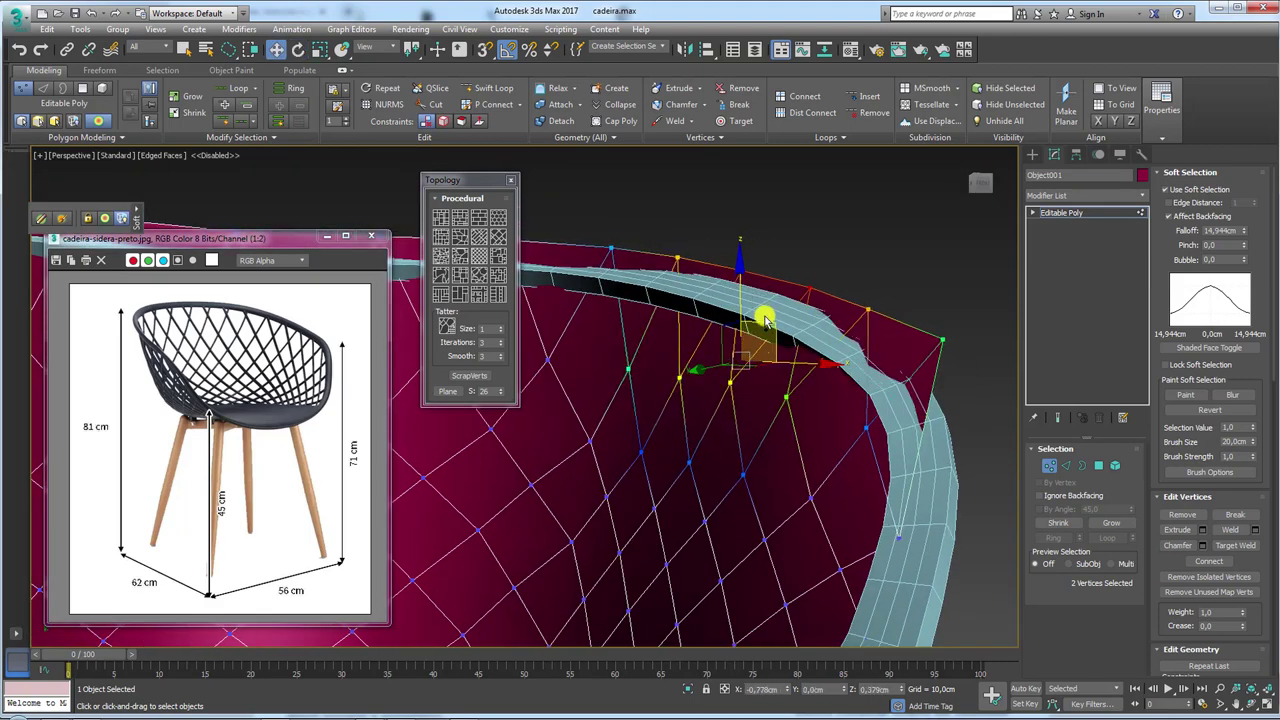
Rotate the rim-corner vertex so it follows the seat rim.
left_click(937, 348)
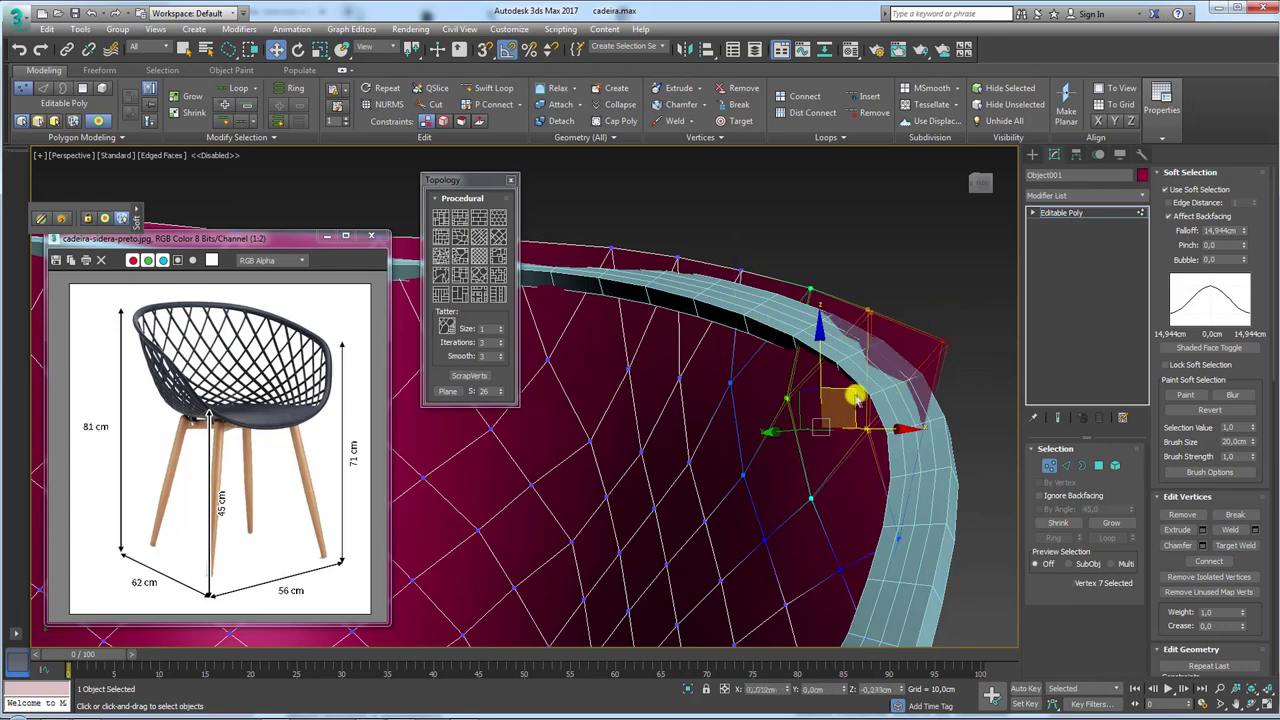
key("e")
middle_click_drag(858, 397, 832, 248, "alt")
left_click_drag(832, 248, 808, 300)
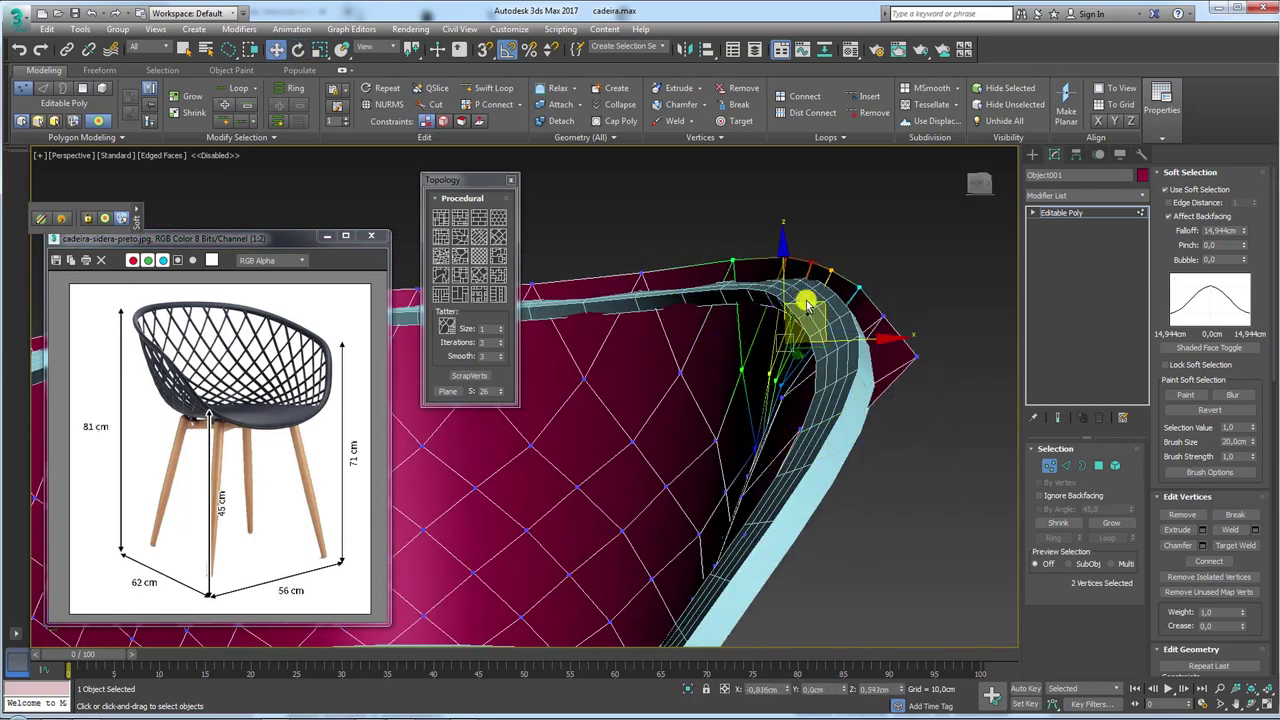
key("w")
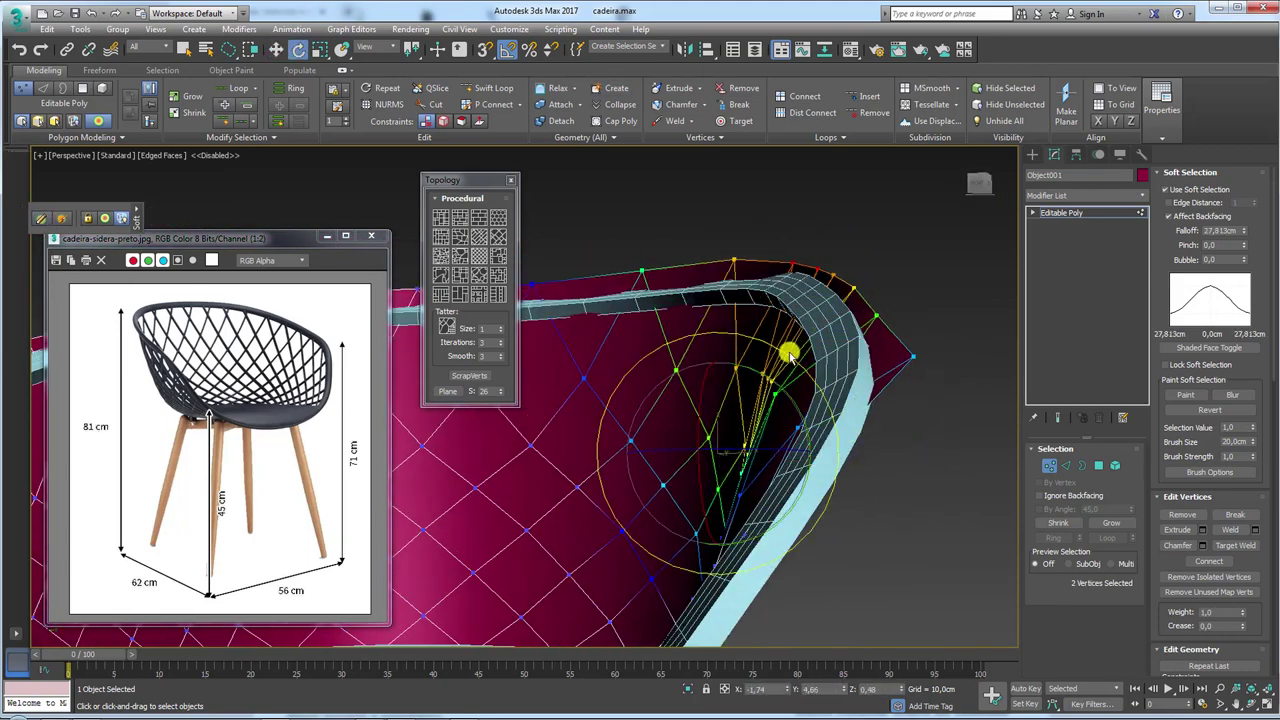
Select three rim vertices farther along and raise them onto the seat shell.
left_click(860, 358)
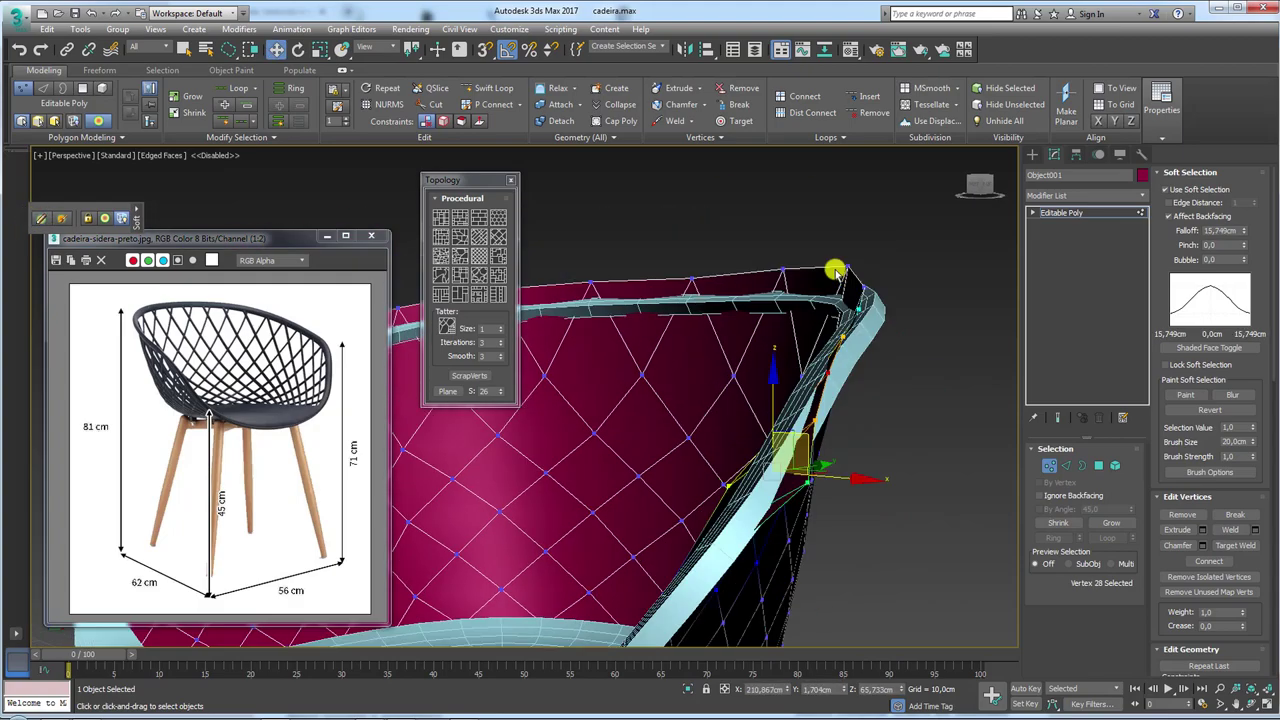
middle_click_drag(860, 358, 757, 214, "alt")
left_click(752, 340)
scroll(752, 340, "up", 3)
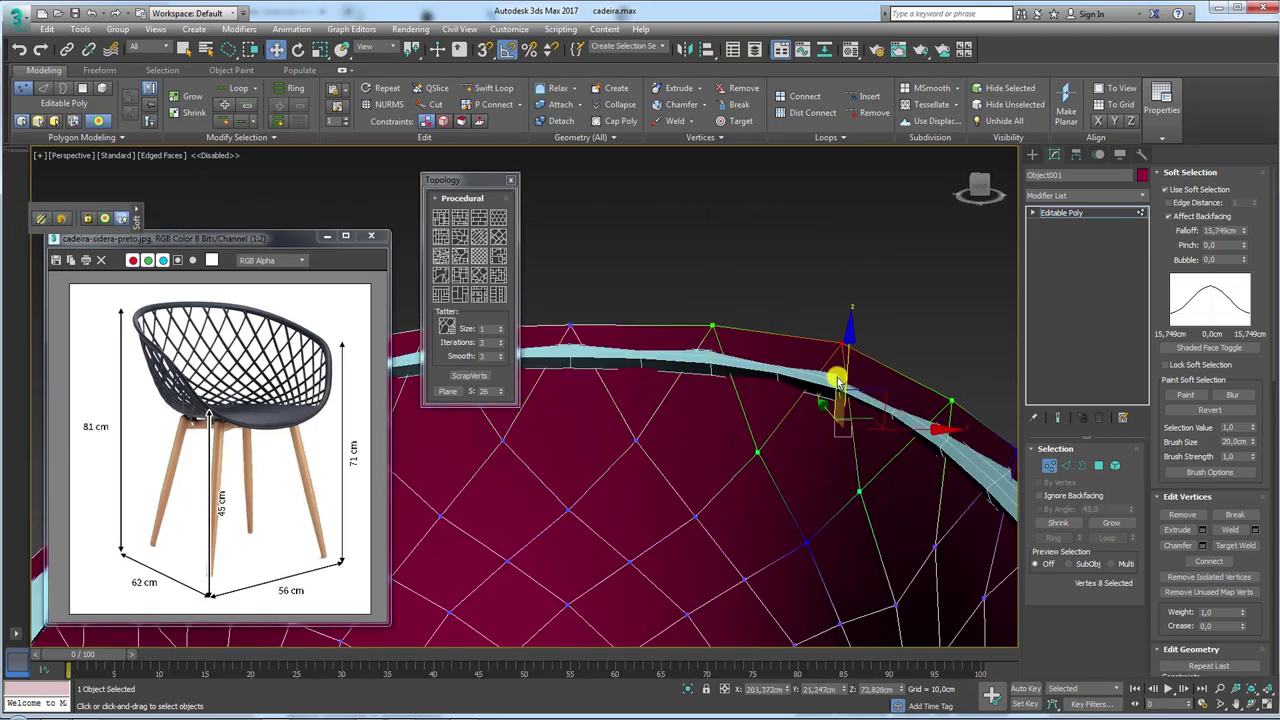
scroll(837, 371, "up", 2)
middle_click_drag(920, 291, 934, 323, "alt")
left_click(863, 340, "ctrl")
key("e")
key("w")
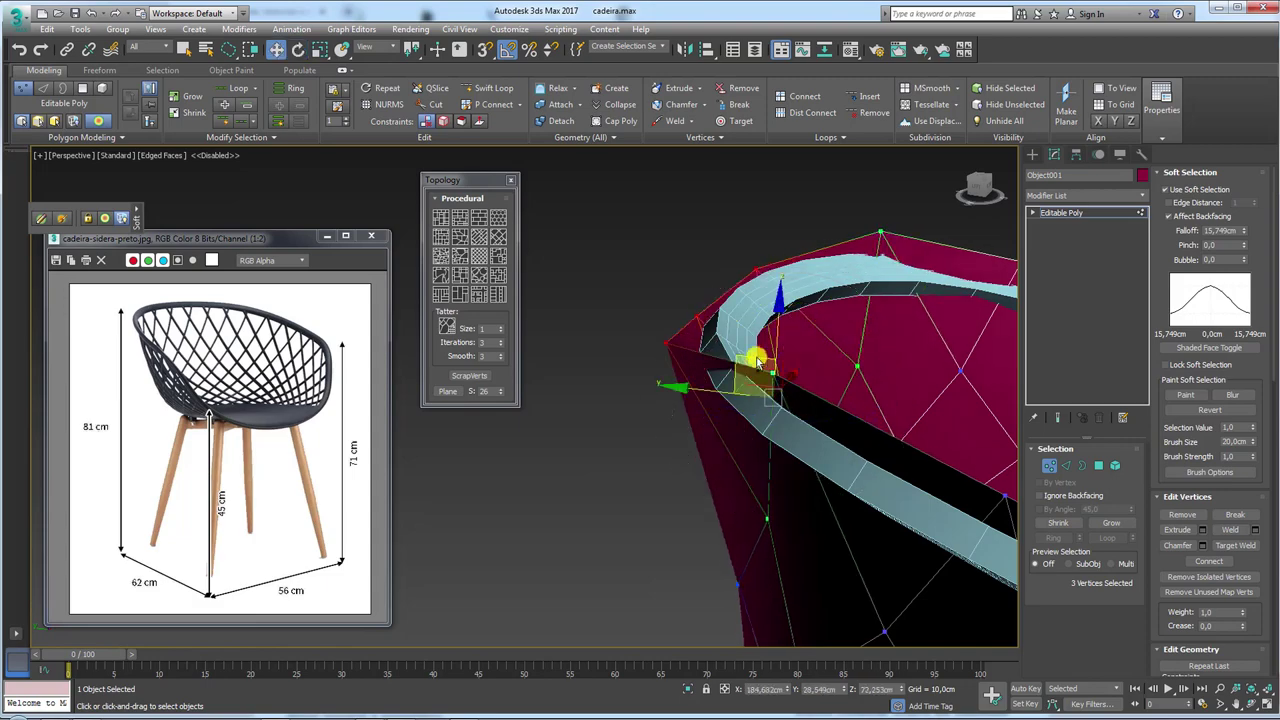
middle_click_drag(740, 218, 794, 366, "alt")
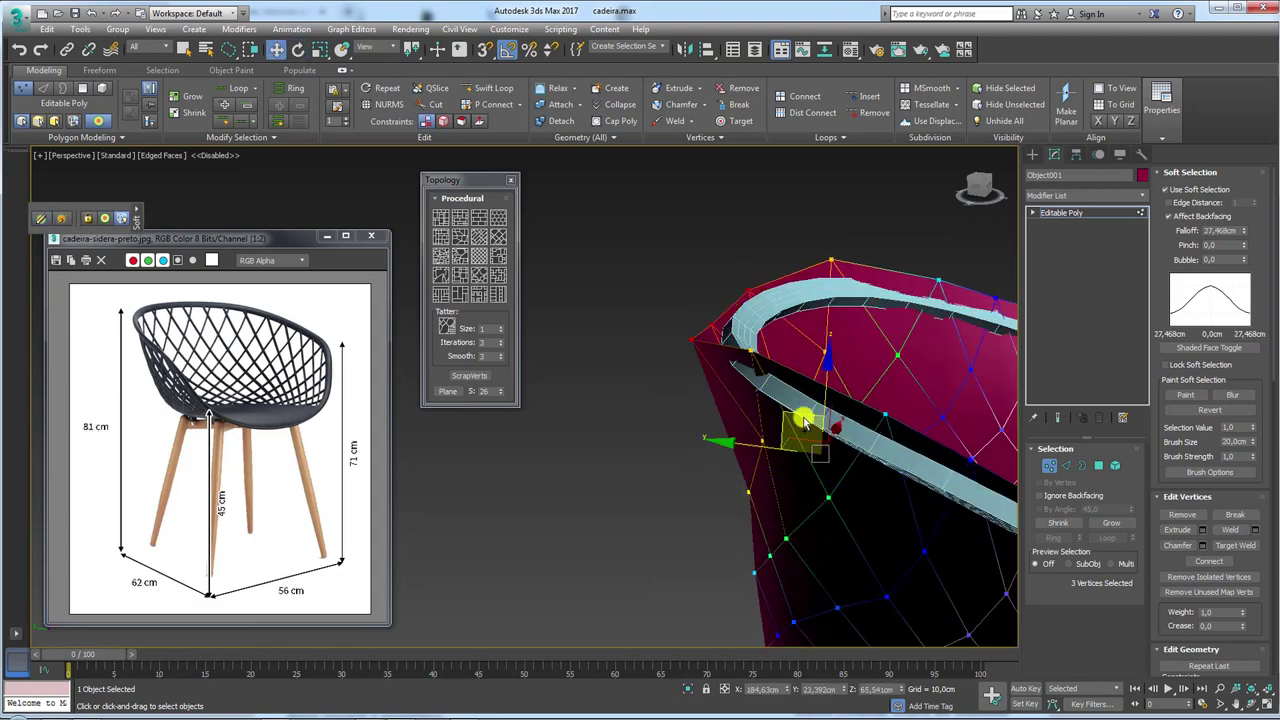
left_click_drag(810, 410, 768, 322)
Pick further rim vertices down to the lower edge and fit them to the seat.
middle_click_drag(776, 330, 820, 389, "alt")
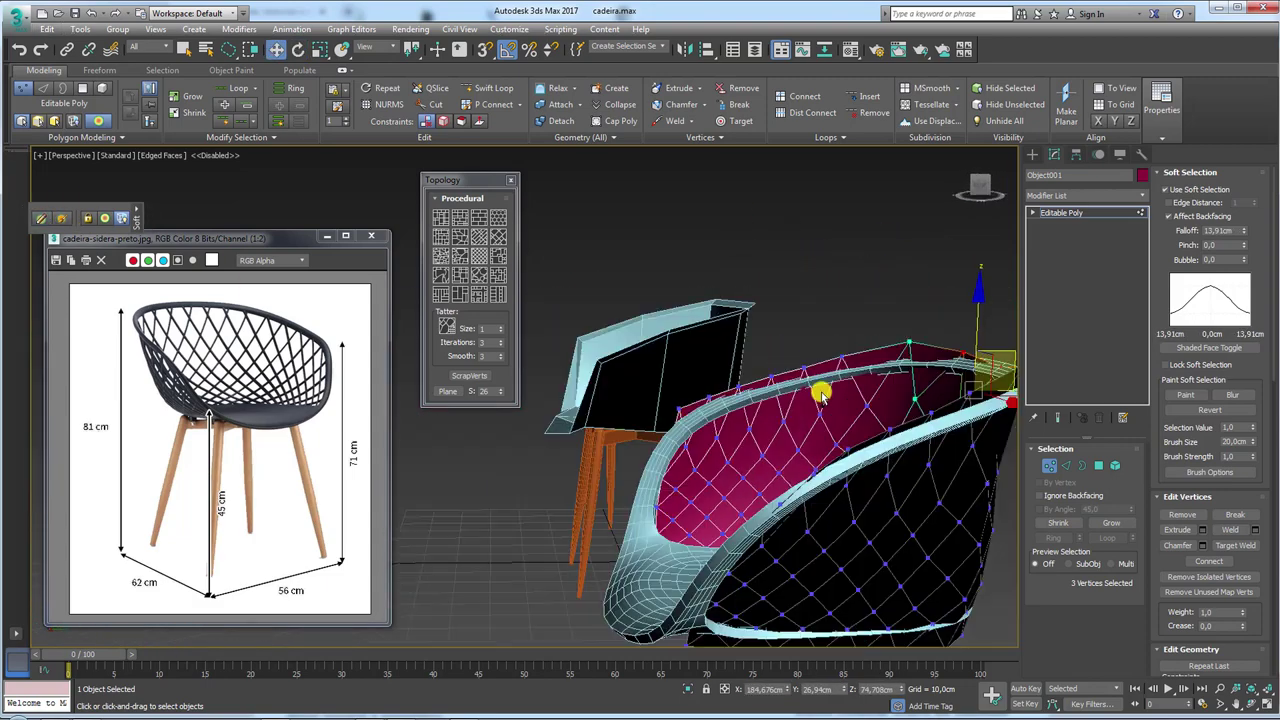
scroll(731, 374, "up", 3)
left_click(734, 251)
mouse_move(731, 374)
middle_mouse_down("alt")
mouse_move(734, 251)
mouse_move(674, 303)
mouse_move(771, 343)
mouse_move(735, 285)
mouse_move(771, 334)
mouse_move(669, 243)
mouse_move(849, 334)
middle_mouse_up("alt")
key("e")
key("w")
left_click(928, 377, "ctrl")
middle_click_drag(928, 377, 886, 443, "alt")
left_click(903, 537)
middle_click_drag(903, 537, 898, 425, "alt")
left_click_drag(898, 425, 886, 537)
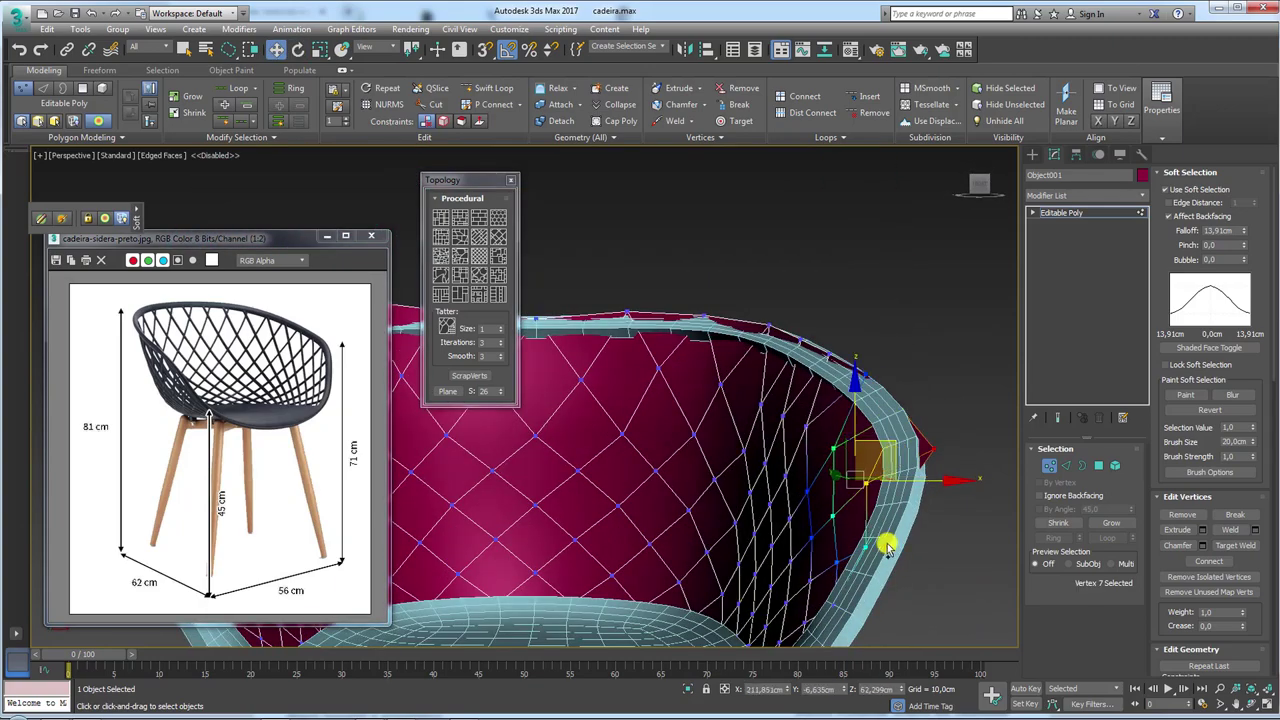
mouse_move(886, 537)
middle_mouse_down("alt")
mouse_move(857, 514)
mouse_move(837, 457)
mouse_move(703, 470)
mouse_move(695, 447)
middle_mouse_up("alt")
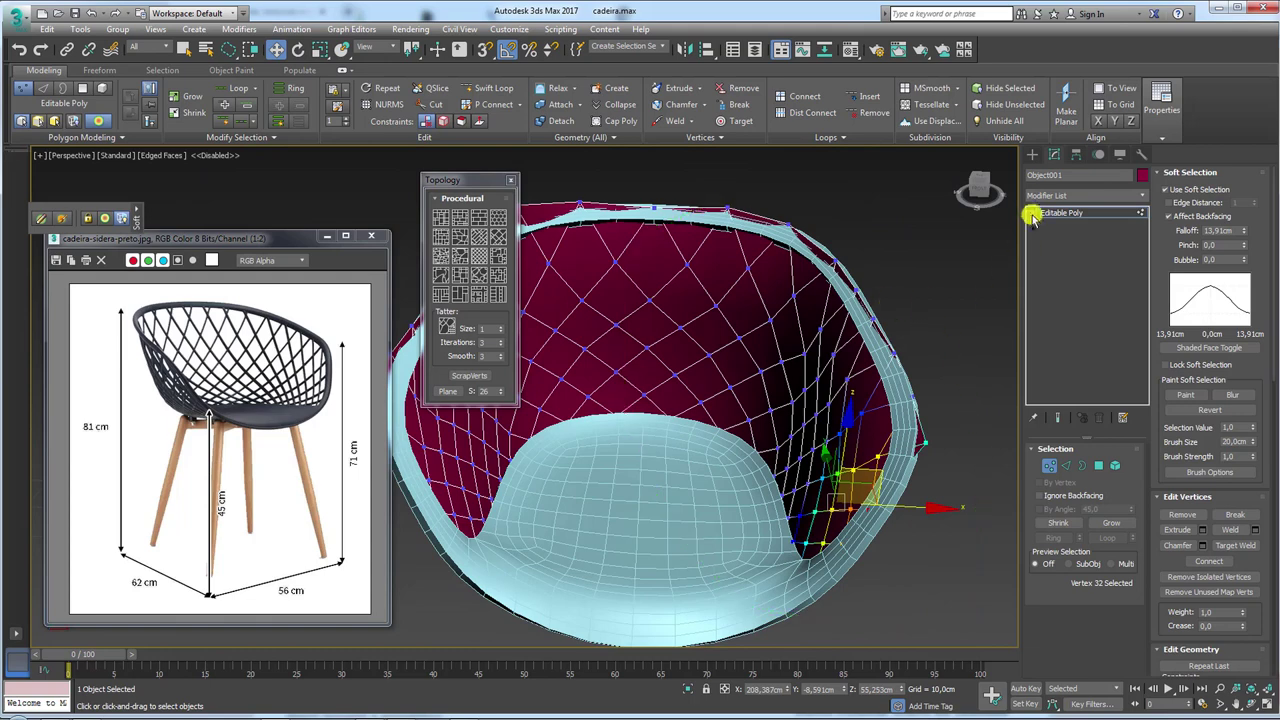
Add a Symmetry modifier to the shell and collapse it to an Editable Poly.
left_click(1068, 213)
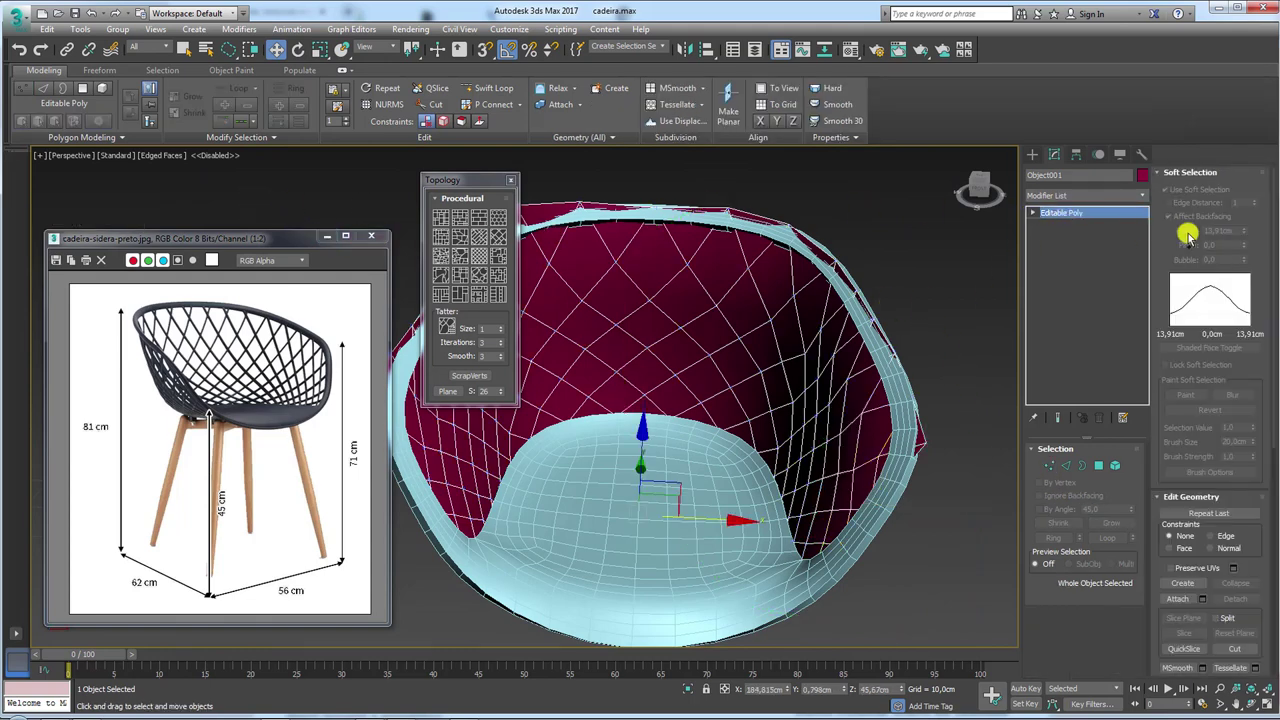
left_click(1049, 466)
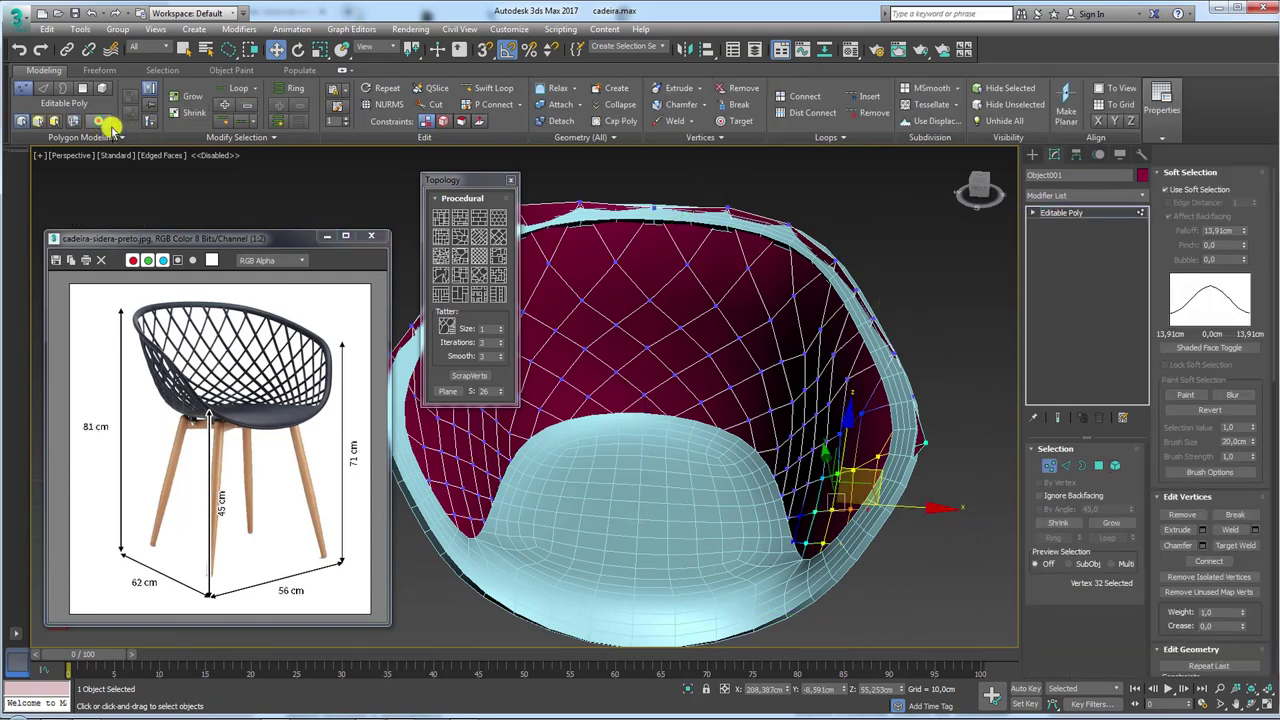
left_click(1043, 220)
left_click(1085, 195)
scroll(1090, 450, "down", 5)
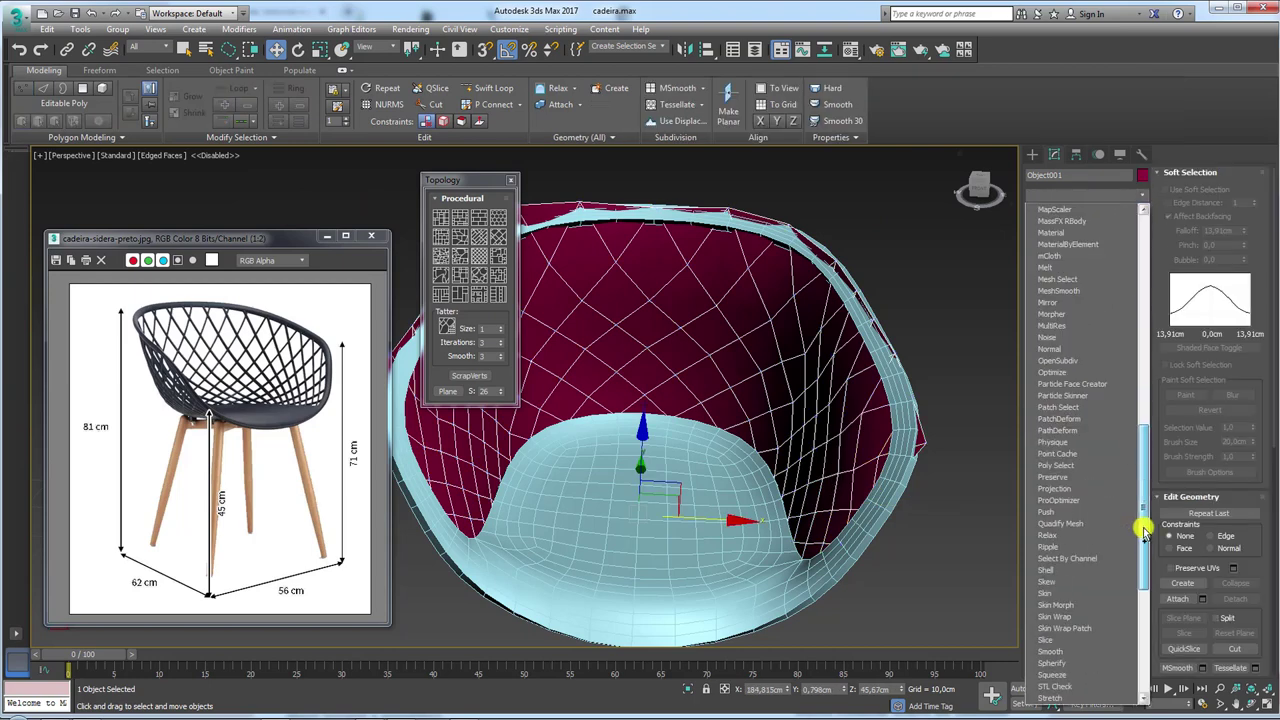
scroll(1095, 527, "down", 3)
left_click(1066, 465)
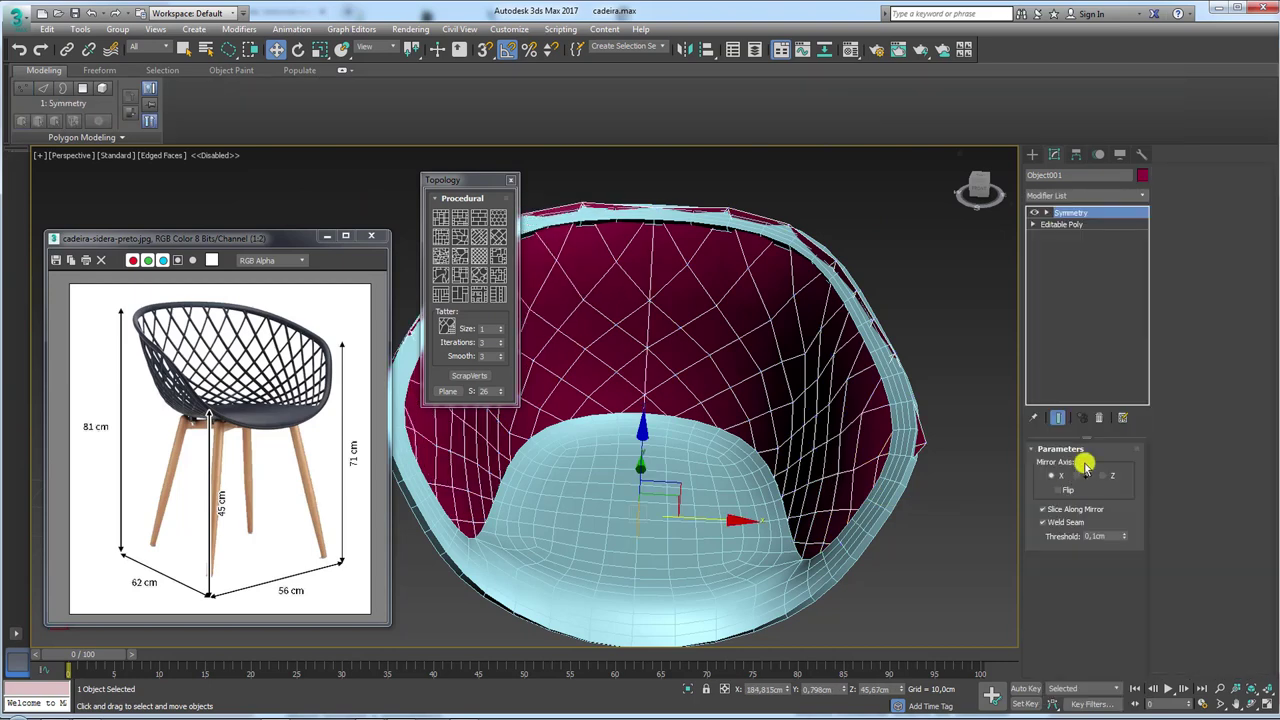
right_click(637, 265)
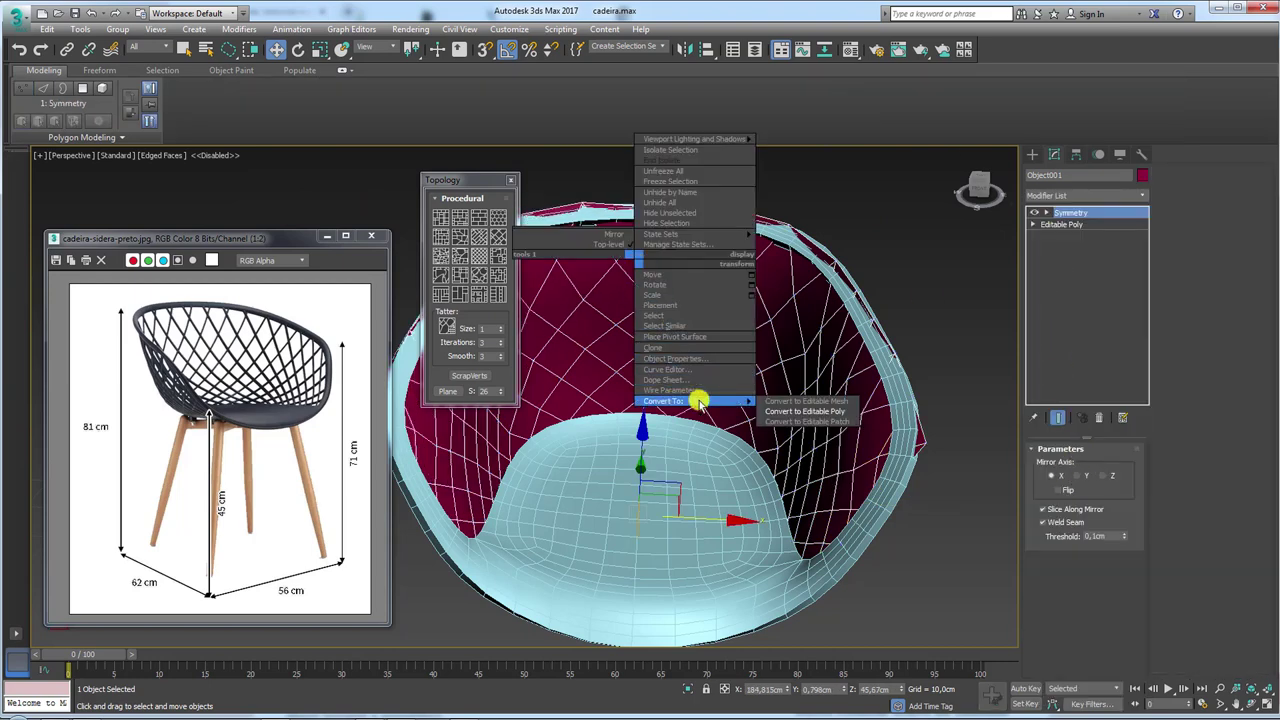
left_click(805, 410)
Select the four centre-line edges from the top rim downward in Edge mode.
left_click(1066, 465)
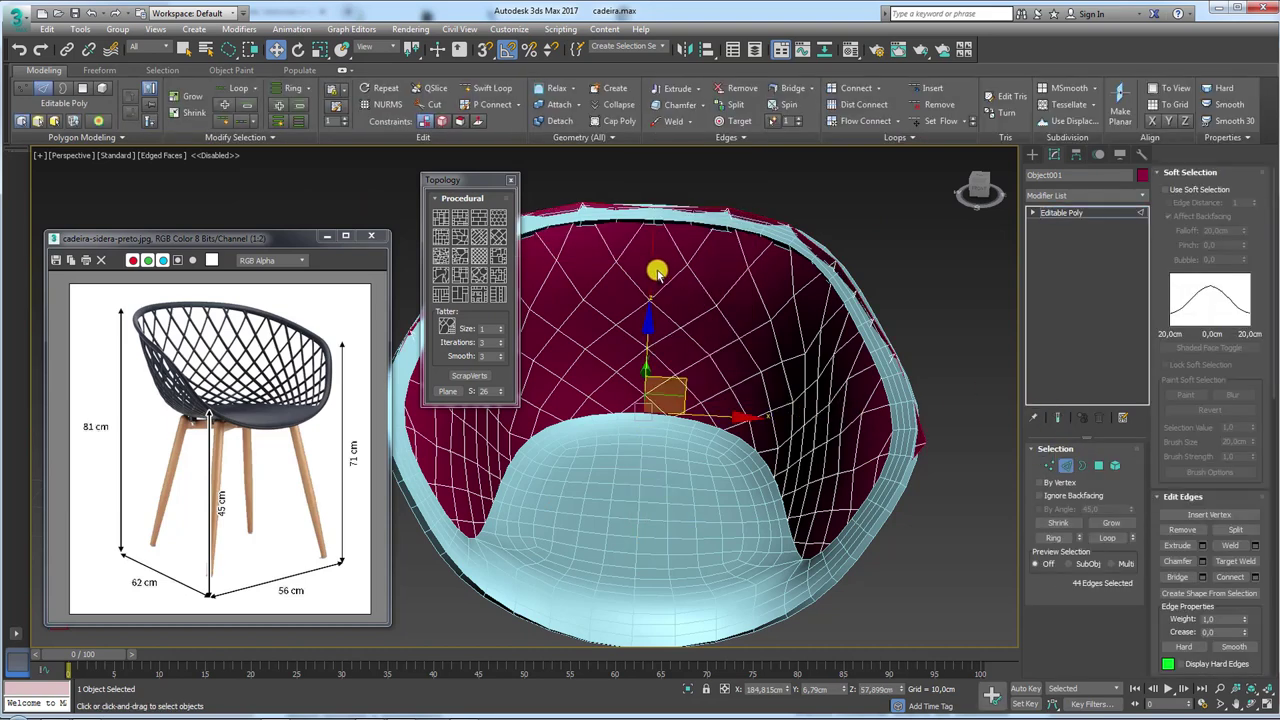
left_click(650, 268)
left_click(646, 330, "ctrl")
left_click(648, 380, "ctrl")
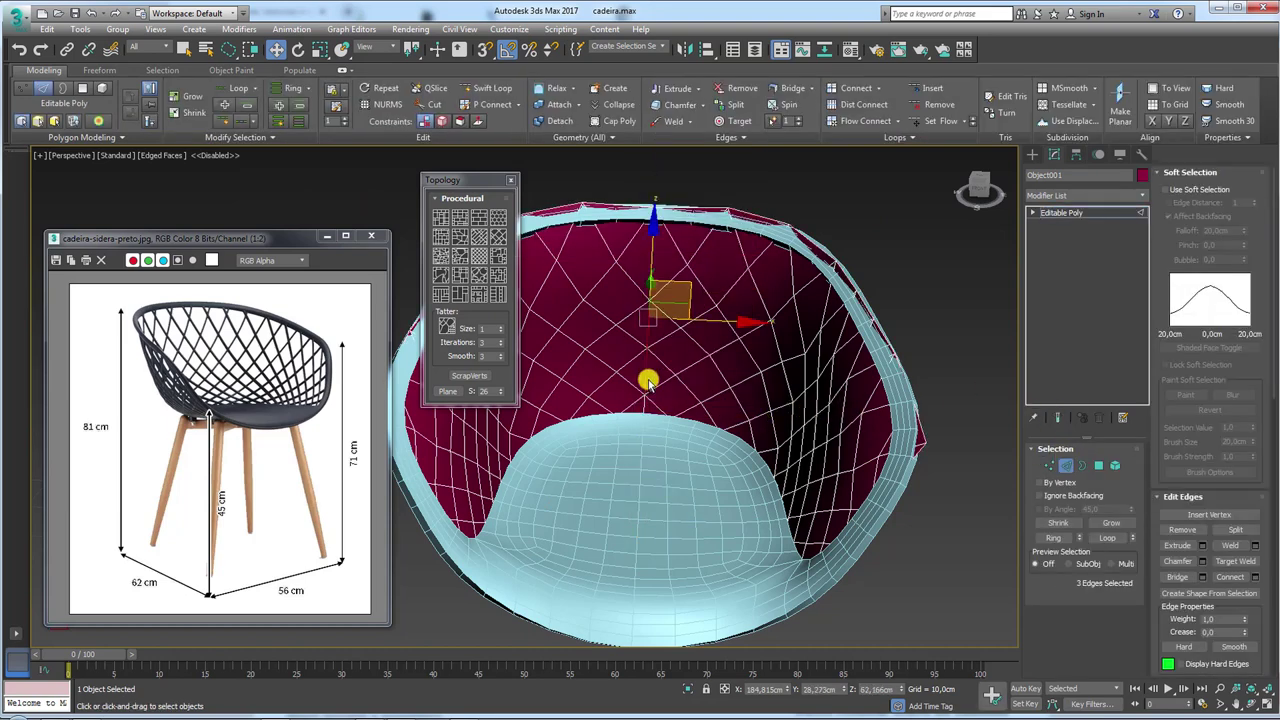
left_click(645, 408, "ctrl")
middle_click_drag(645, 408, 640, 421, "alt")
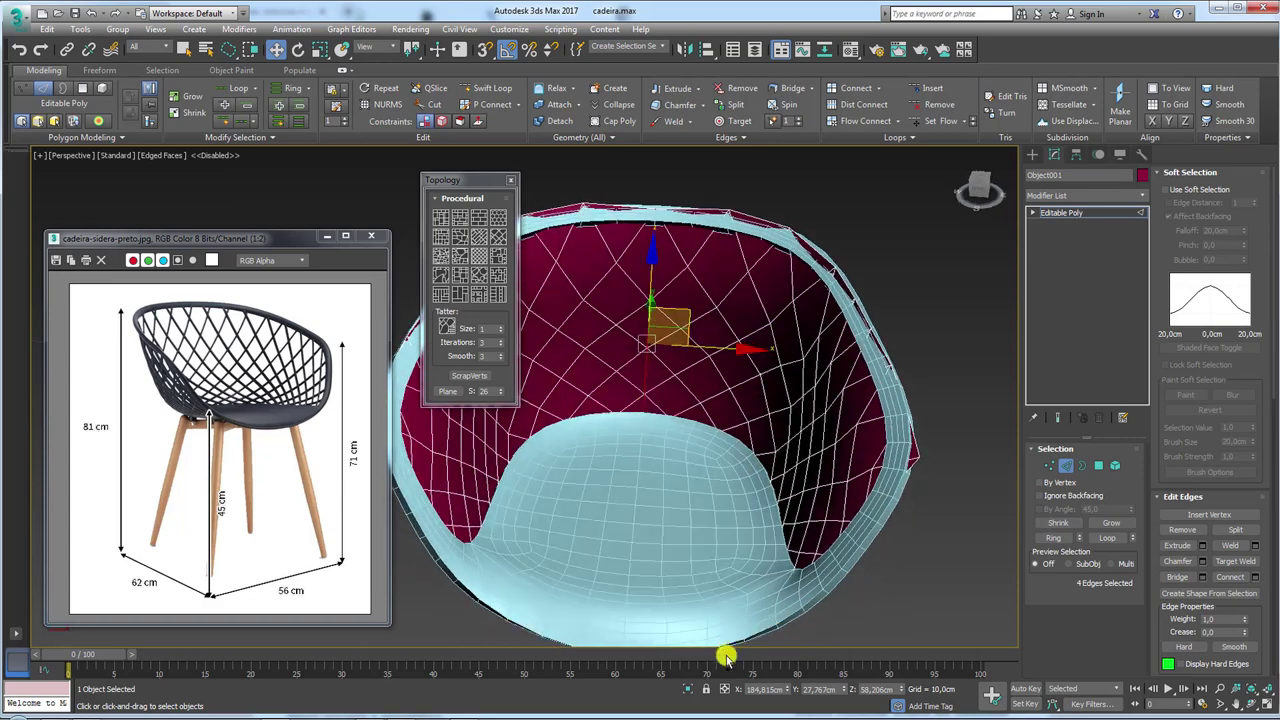
Isolate the lattice shell and remove the four selected centre-line edges.
left_click(688, 689)
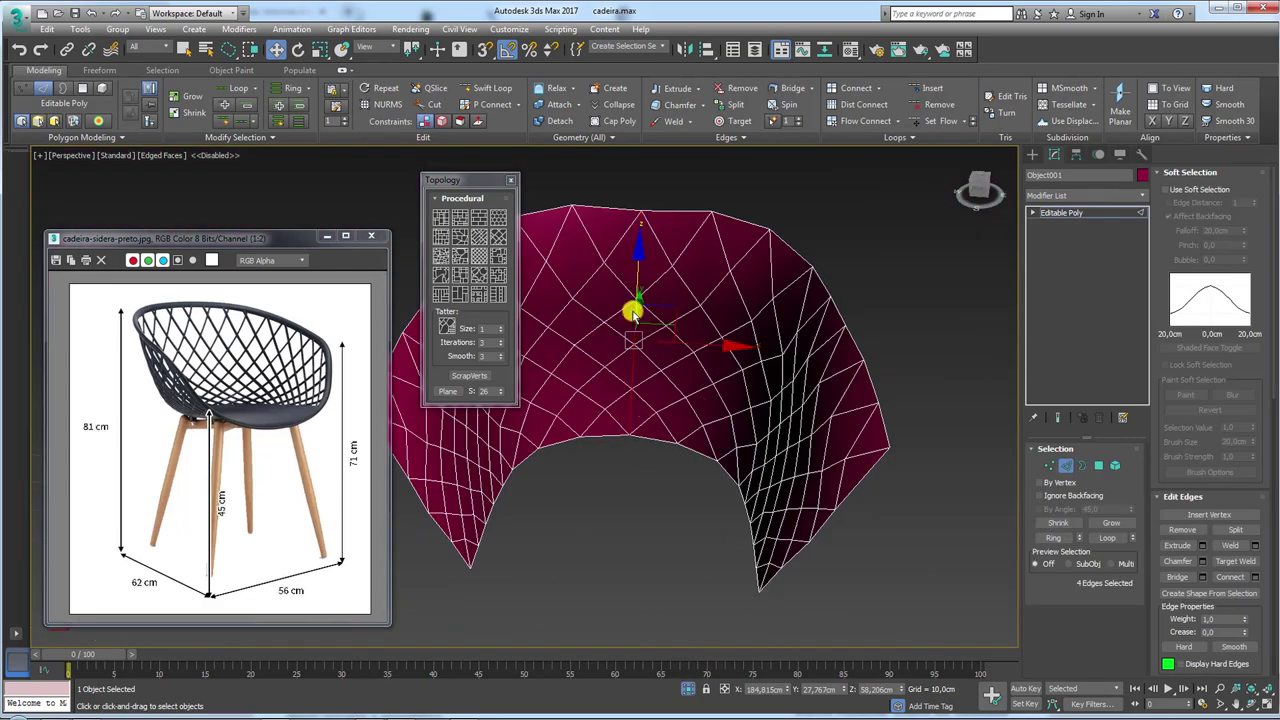
left_click(1182, 528)
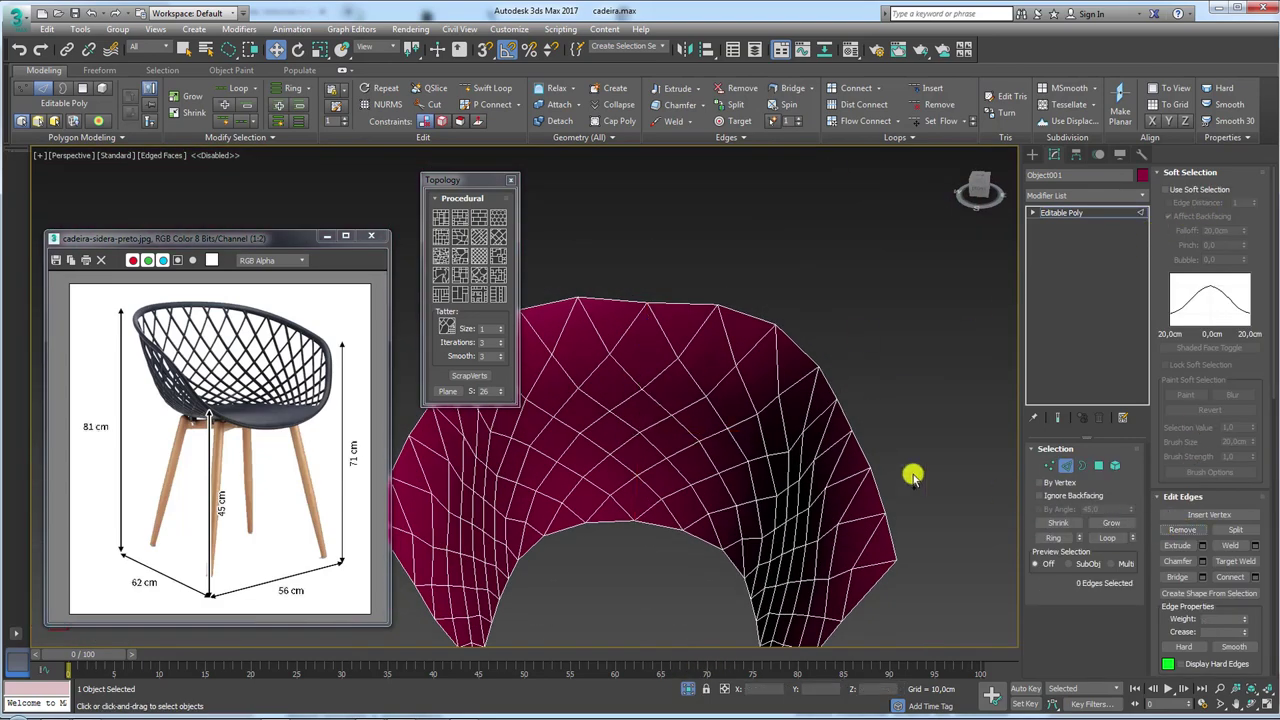
mouse_move(908, 471)
middle_mouse_down("alt")
mouse_move(800, 423)
mouse_move(950, 397)
middle_mouse_up("alt")
left_click(1072, 215)
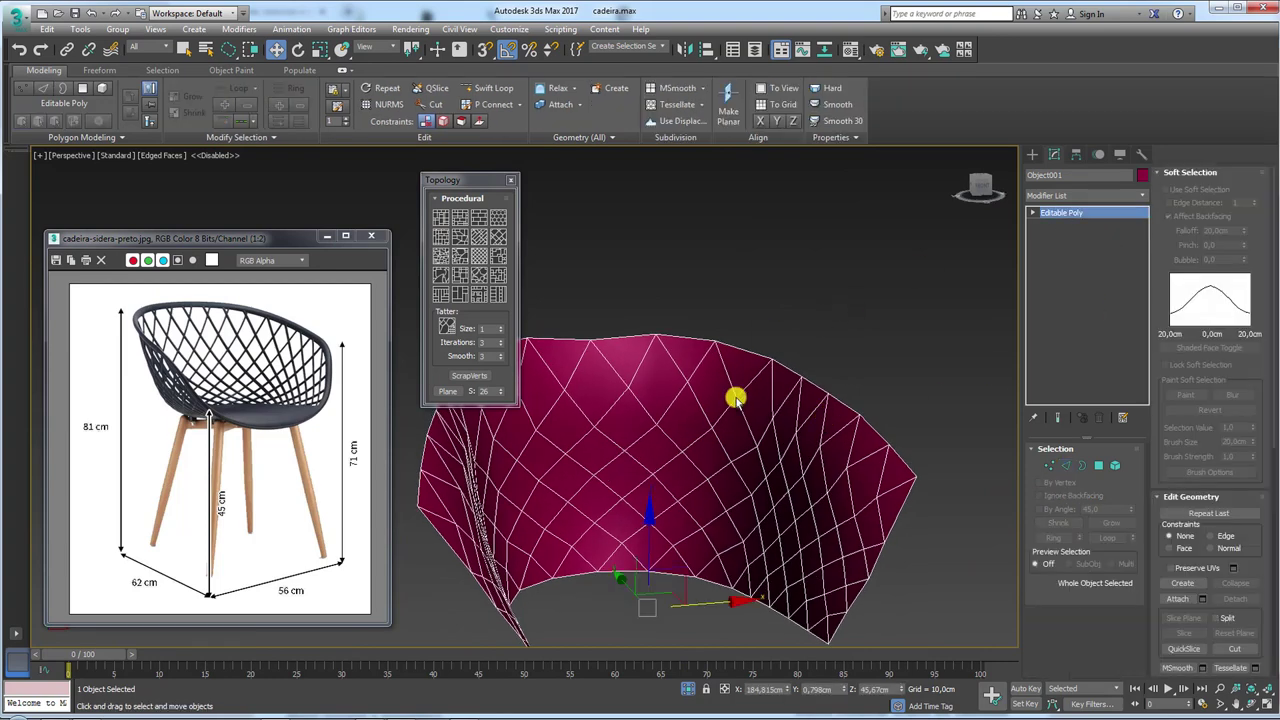
Inspect the symmetrical shell using F3/F4 wireframe and edged-faces shading.
middle_click_drag(734, 394, 757, 369, "alt")
key("F4")
key("F3")
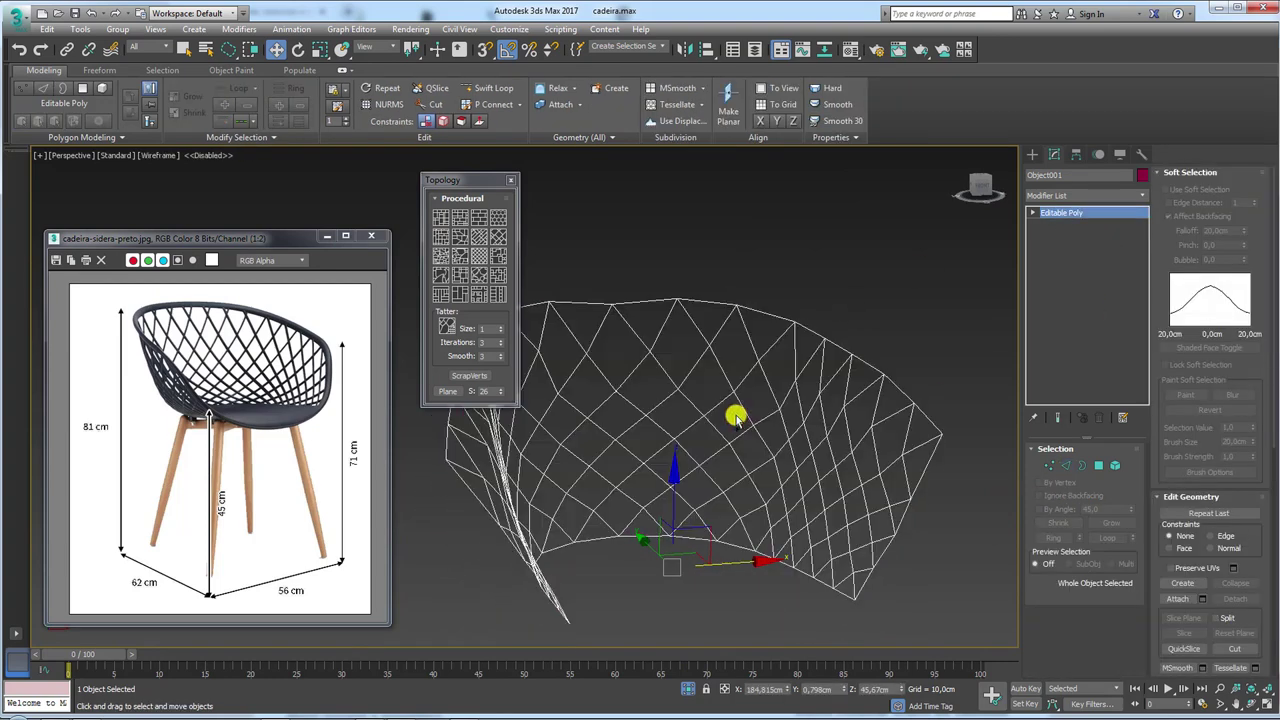
key("F3")
middle_click_drag(720, 408, 710, 422, "alt")
key("F4")
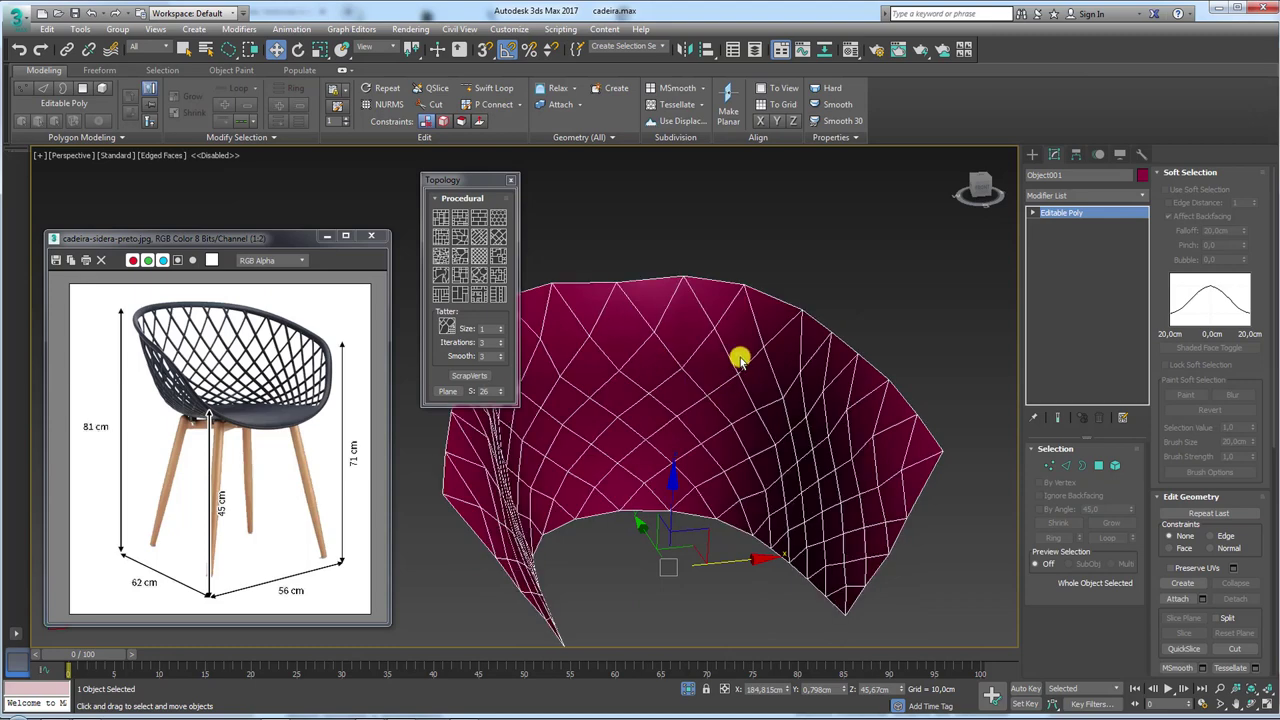
middle_click_drag(738, 358, 788, 278)
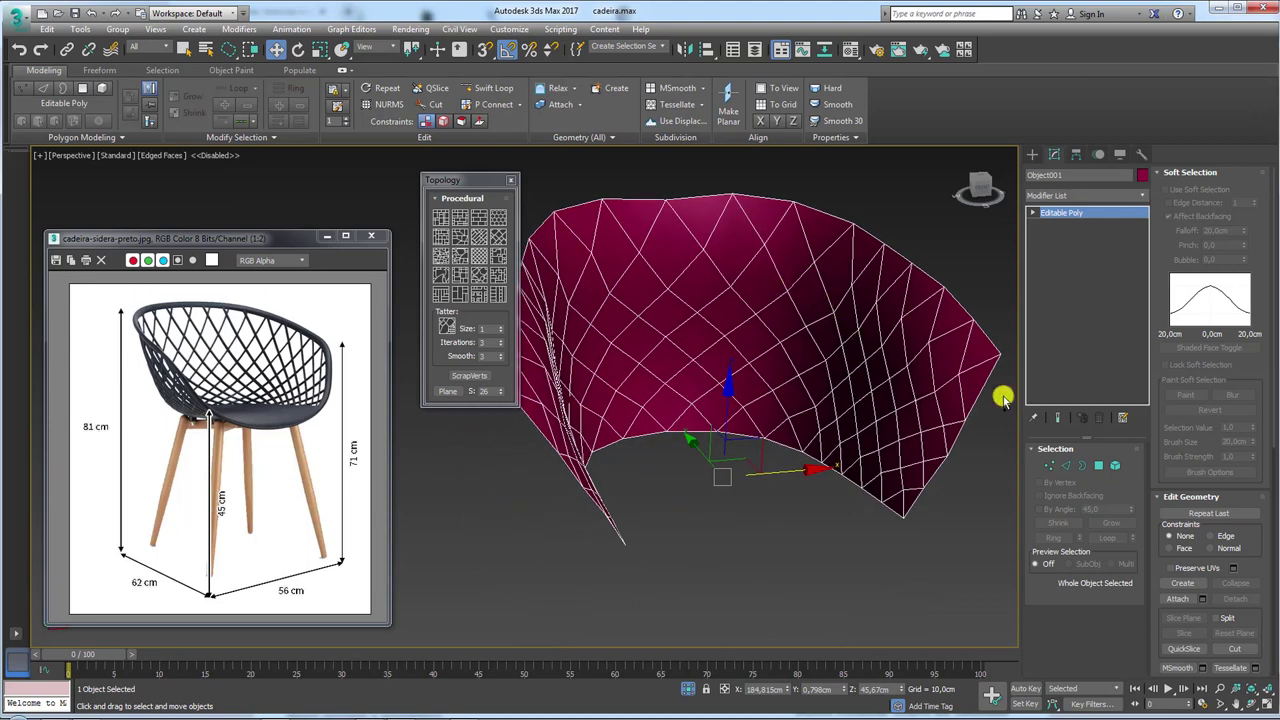
middle_click_drag(862, 410, 808, 395, "alt")
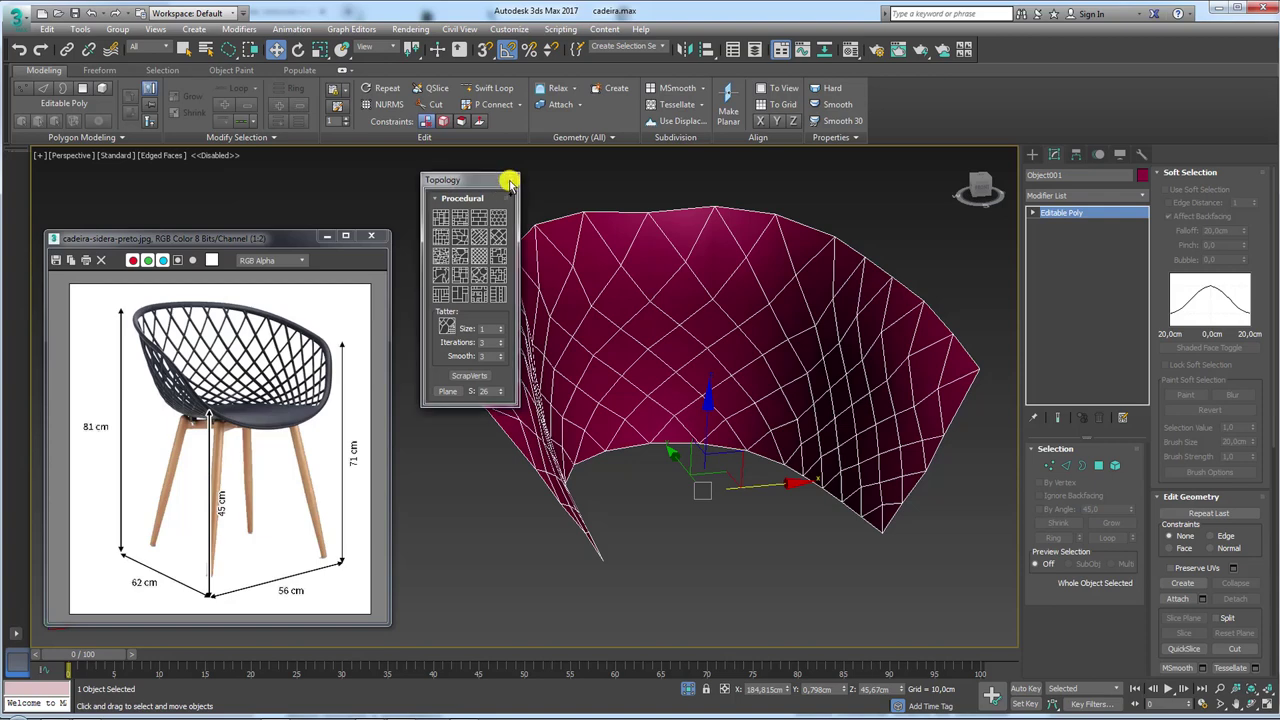
scroll(608, 271, "down", 3)
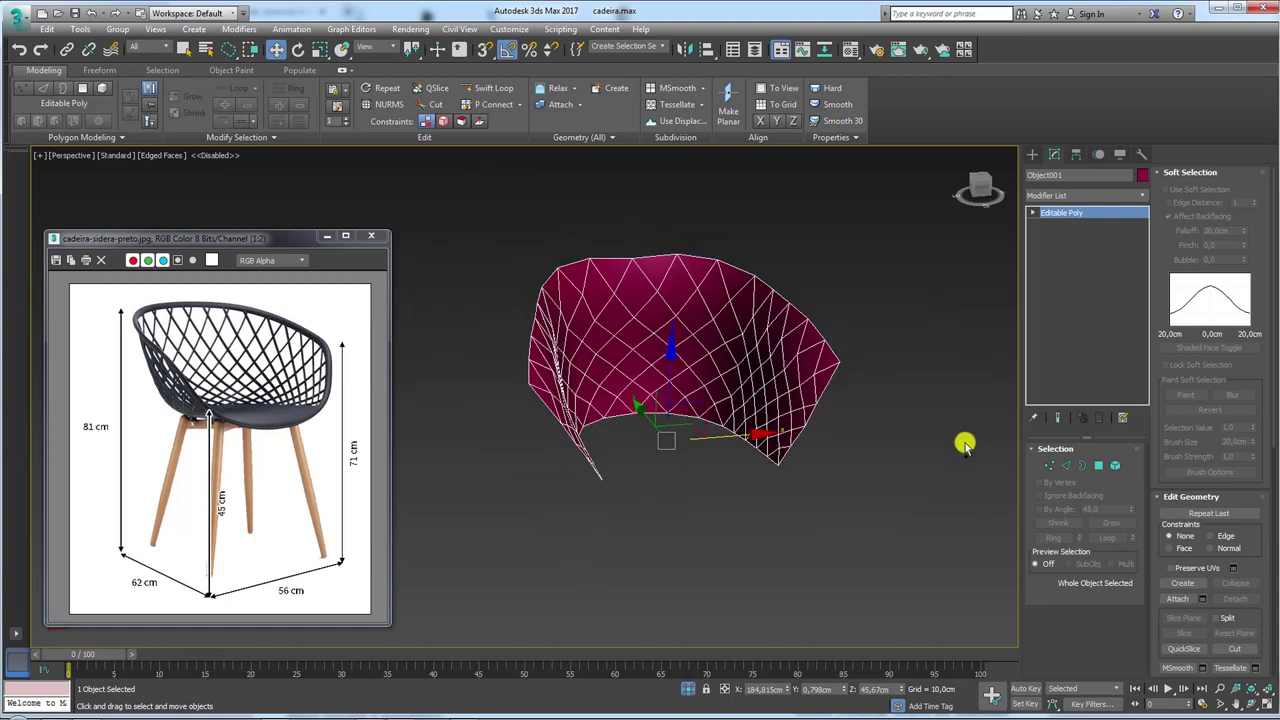
Create a linear shape, Shape001, from all of the shell's edges.
left_click(1068, 467)
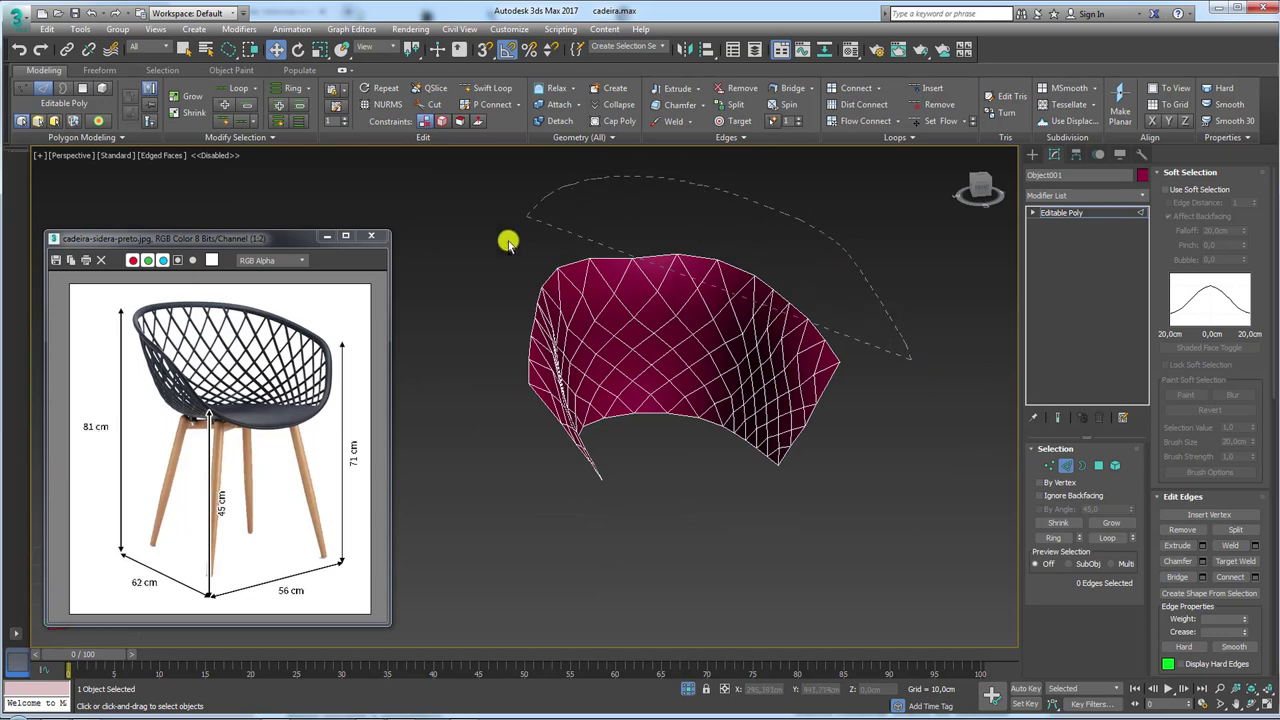
left_click_drag(886, 451, 888, 447)
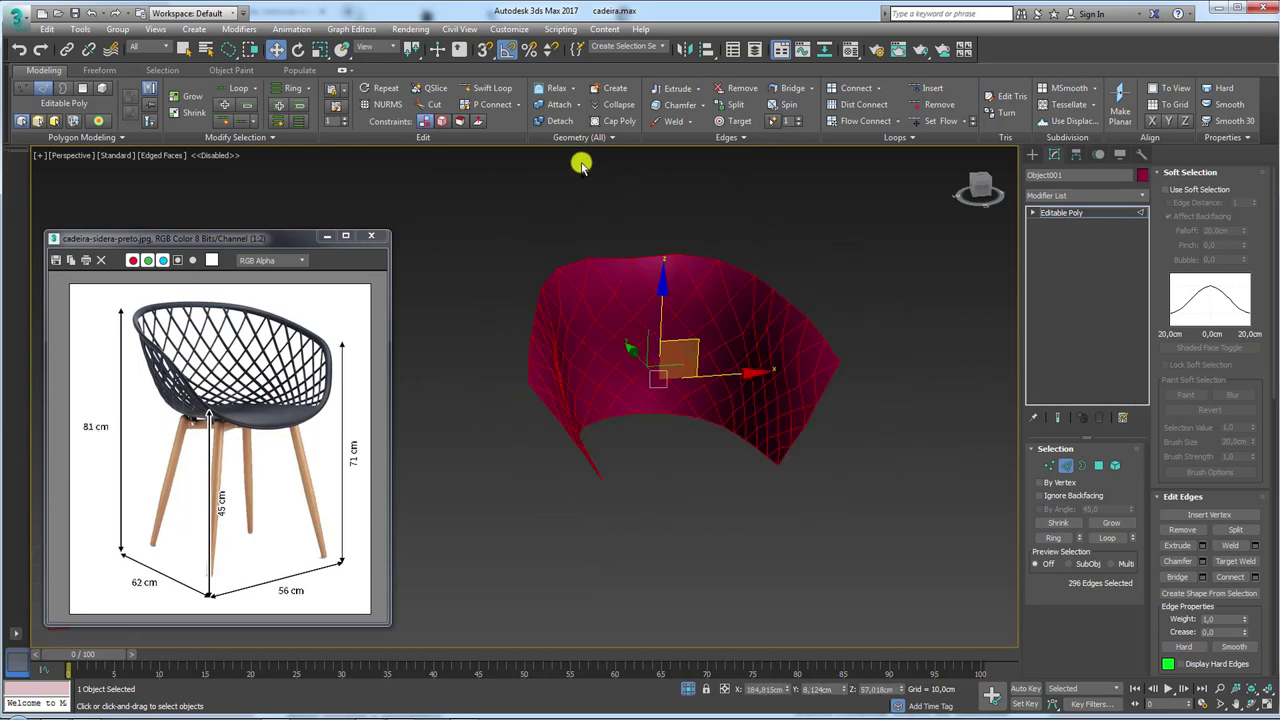
left_click(612, 137)
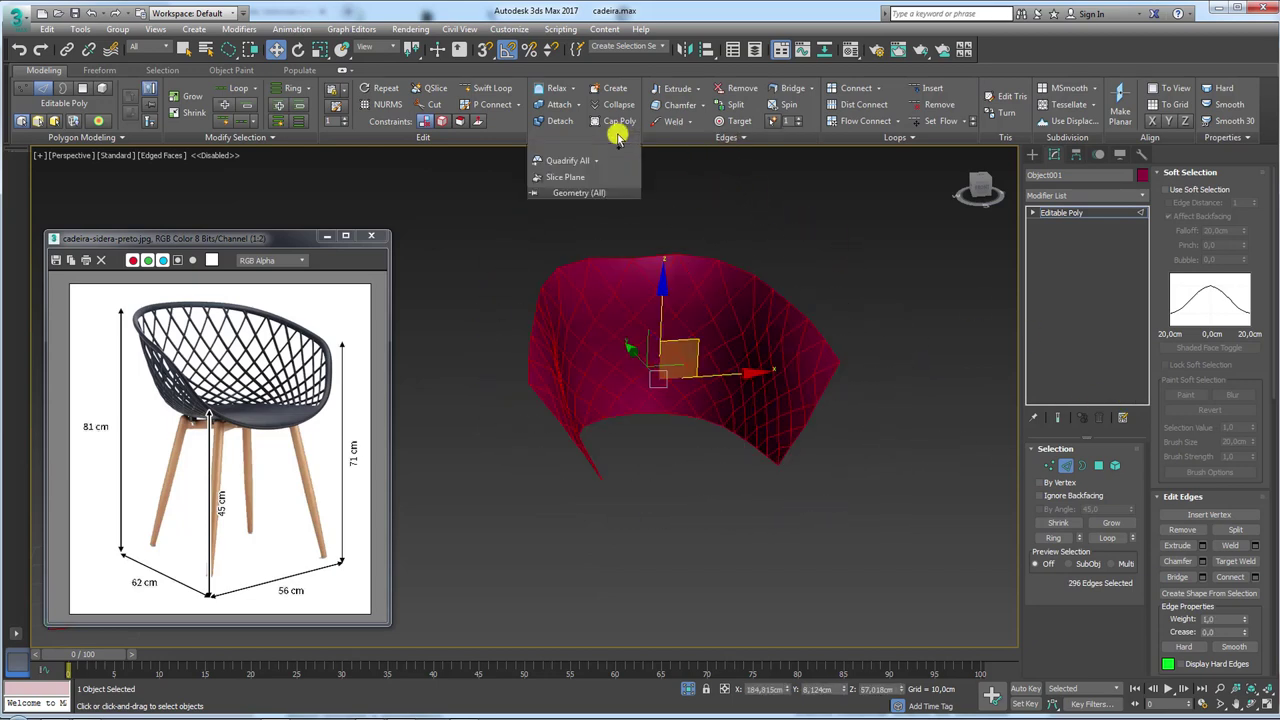
left_click(680, 135)
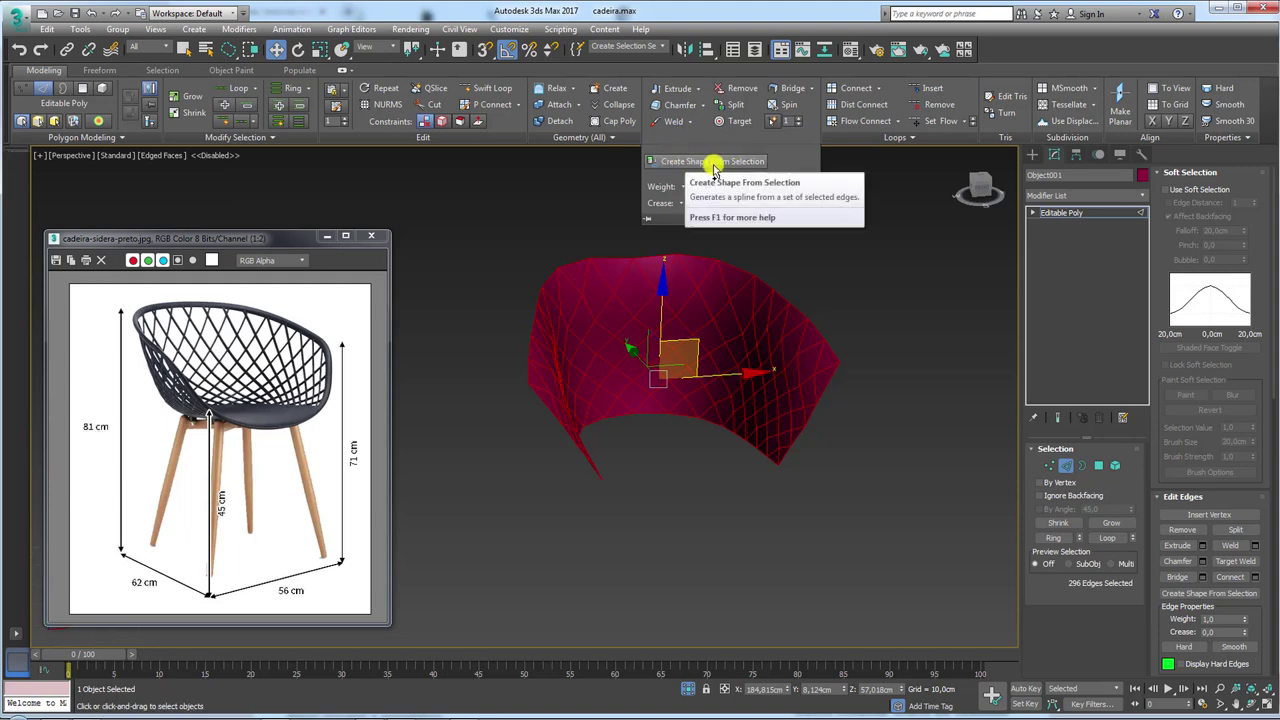
left_click(708, 164)
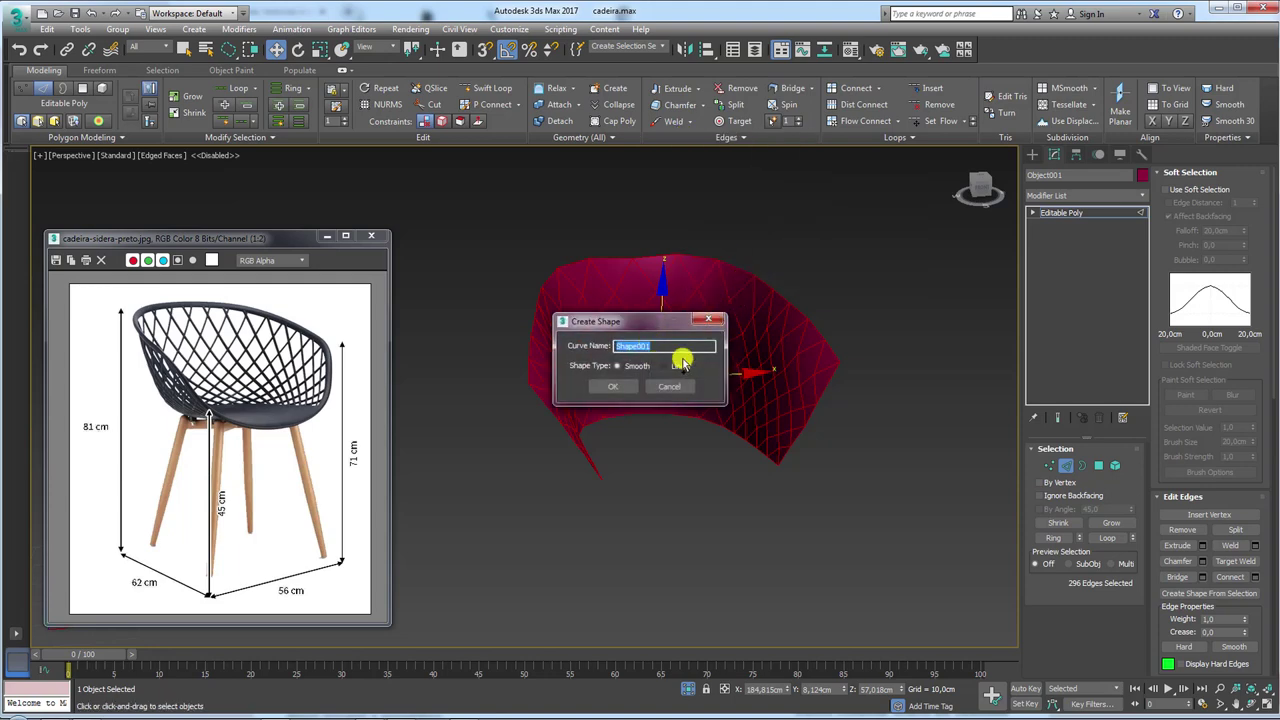
left_click(620, 386)
Move the lattice shell aside, select Shape001, and expand its Rendering settings.
left_click(1070, 213)
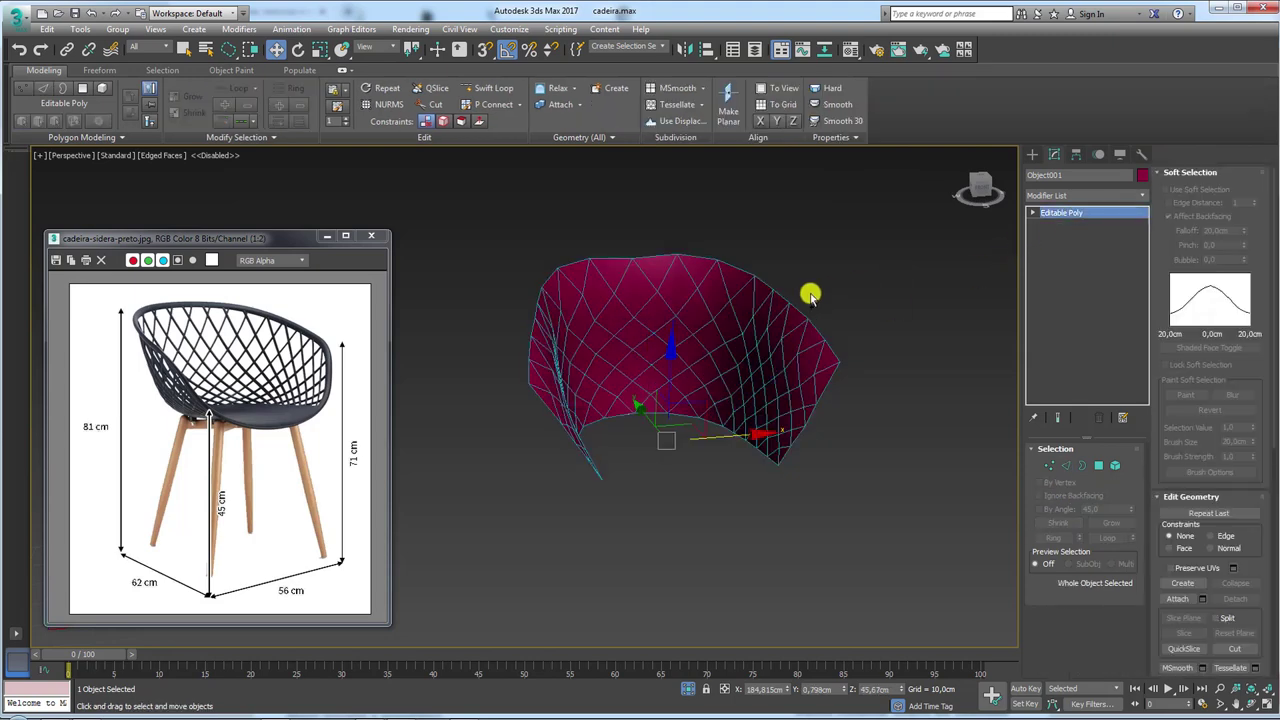
scroll(773, 343, "down", 3)
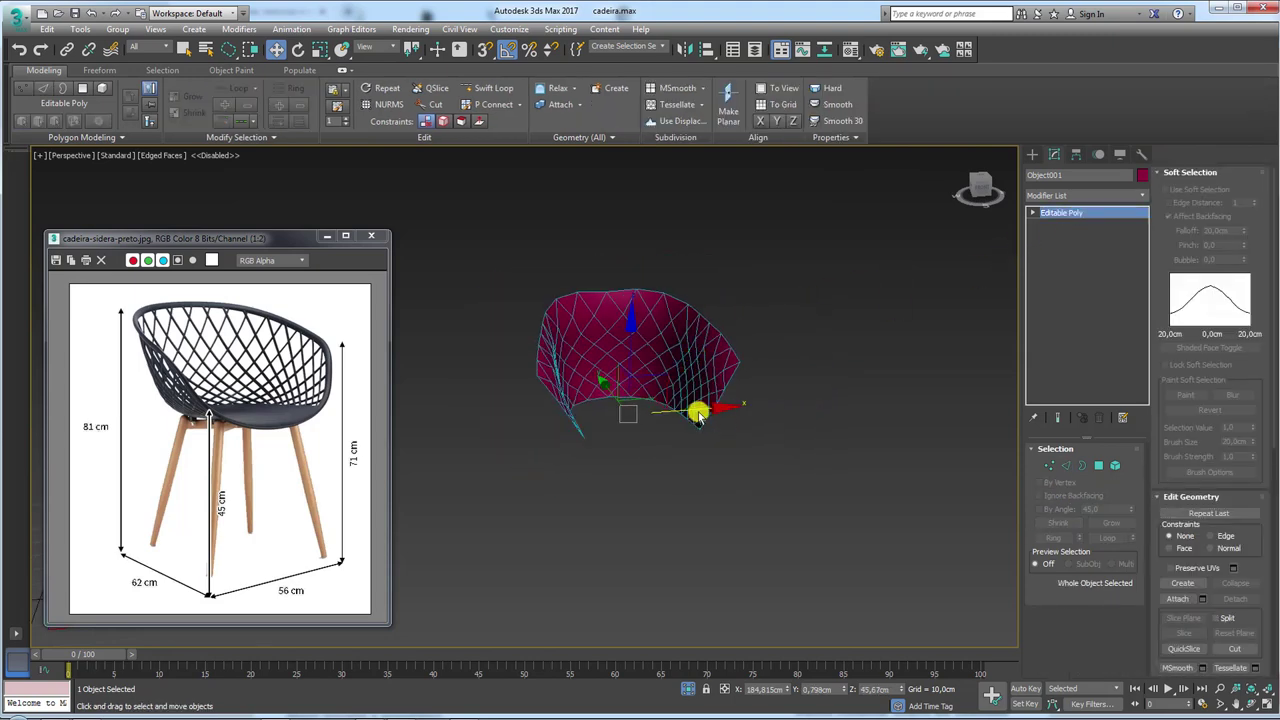
left_click_drag(698, 413, 929, 366)
left_click(695, 400)
scroll(836, 425, "up", 5)
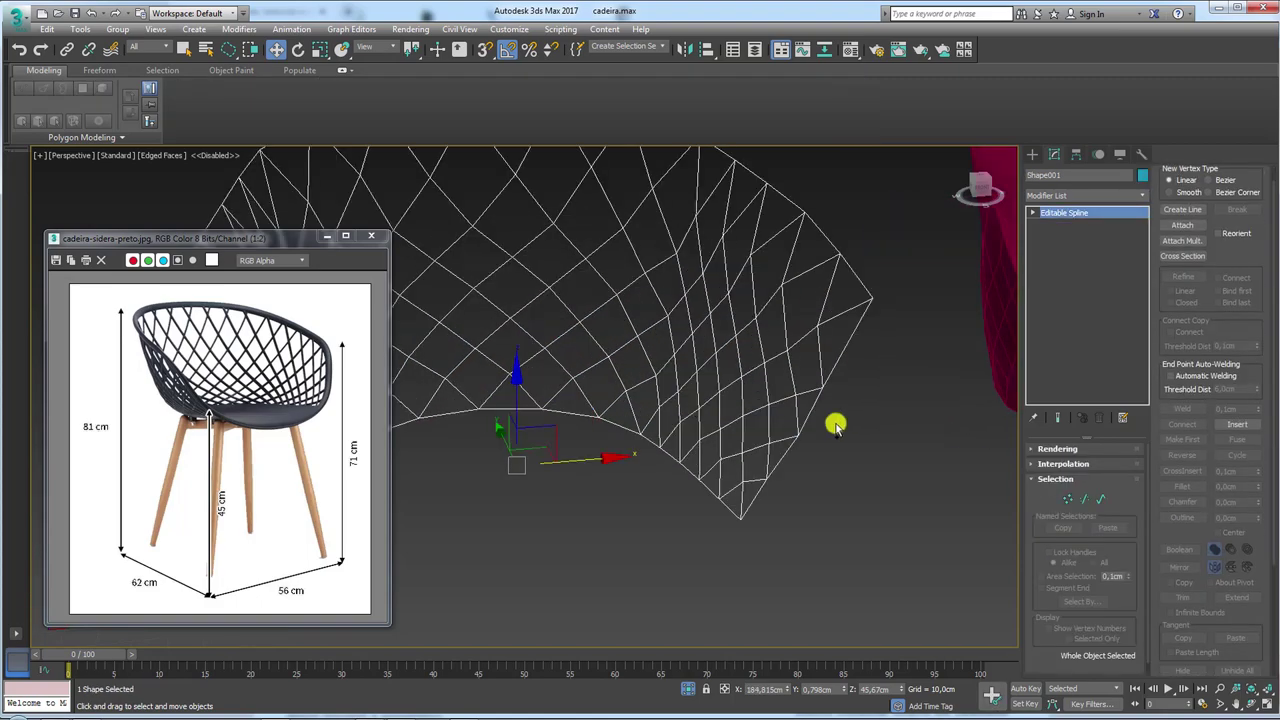
middle_click_drag(836, 425, 1035, 480, "alt")
left_click(1041, 450)
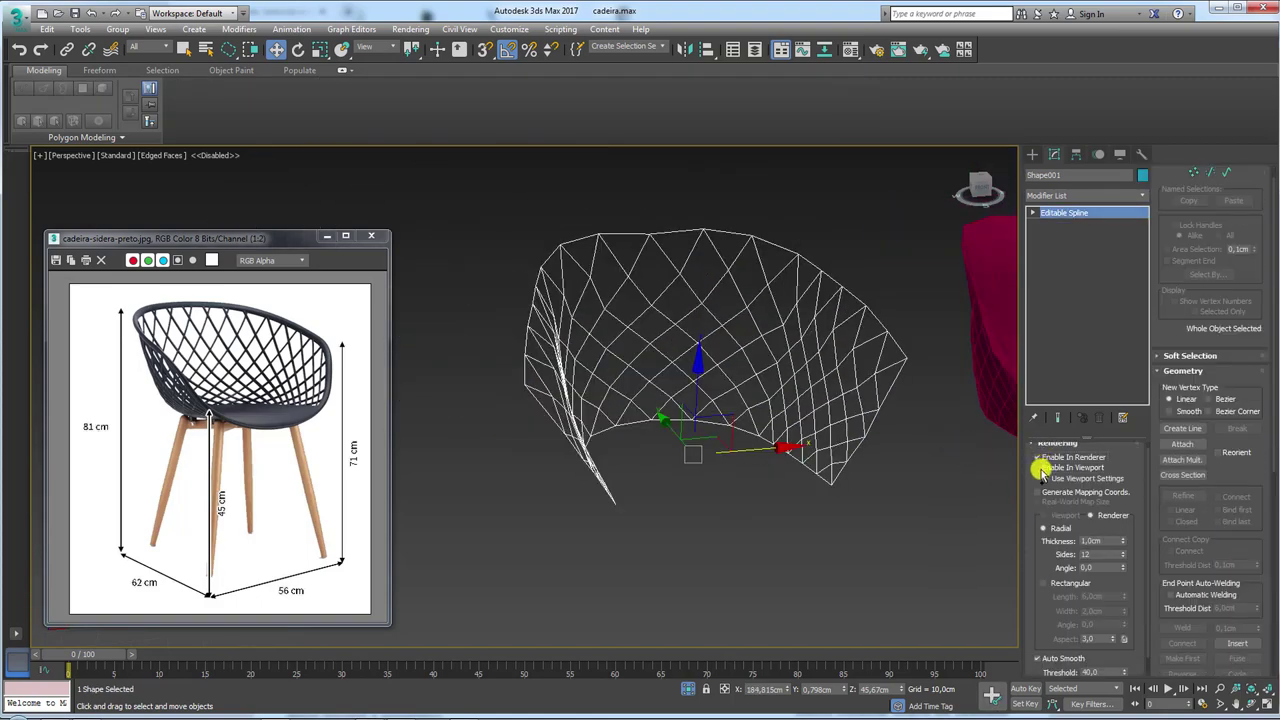
Render Shape001 as 0.83cm viewport tubes and delete its top rail spline.
left_click(1038, 467)
left_click_drag(1122, 541, 1123, 551)
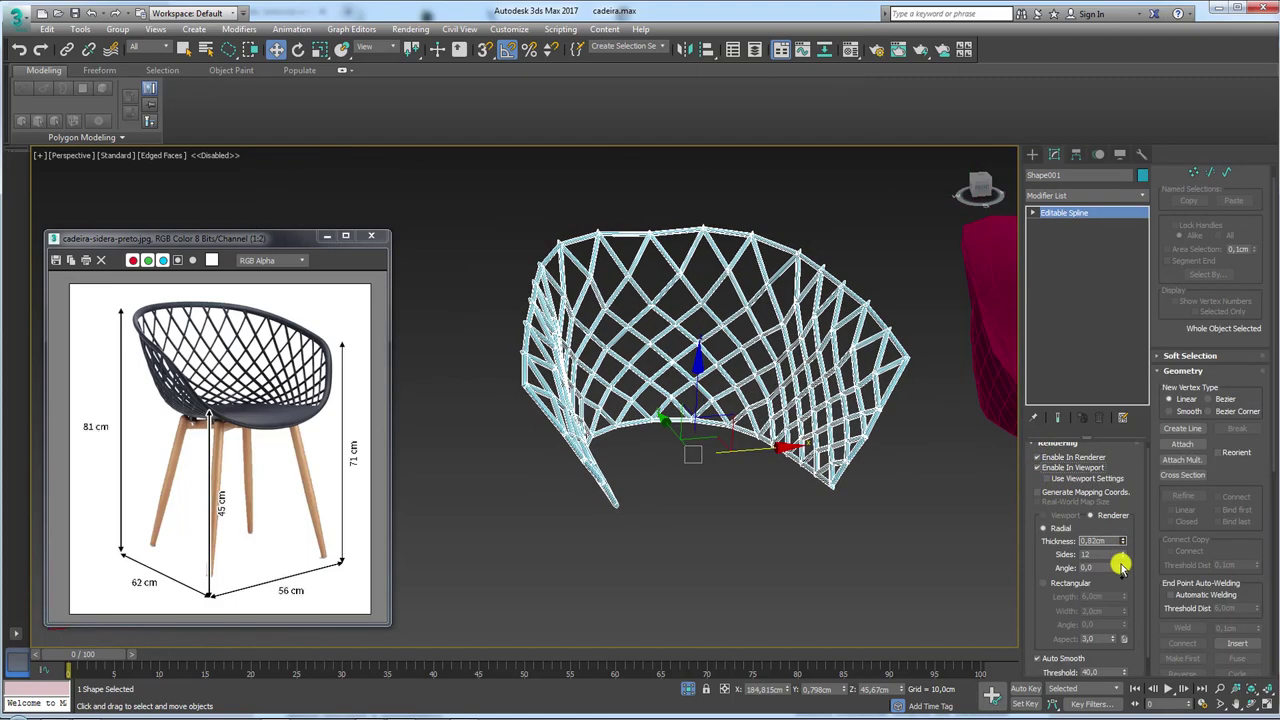
left_click(1224, 174)
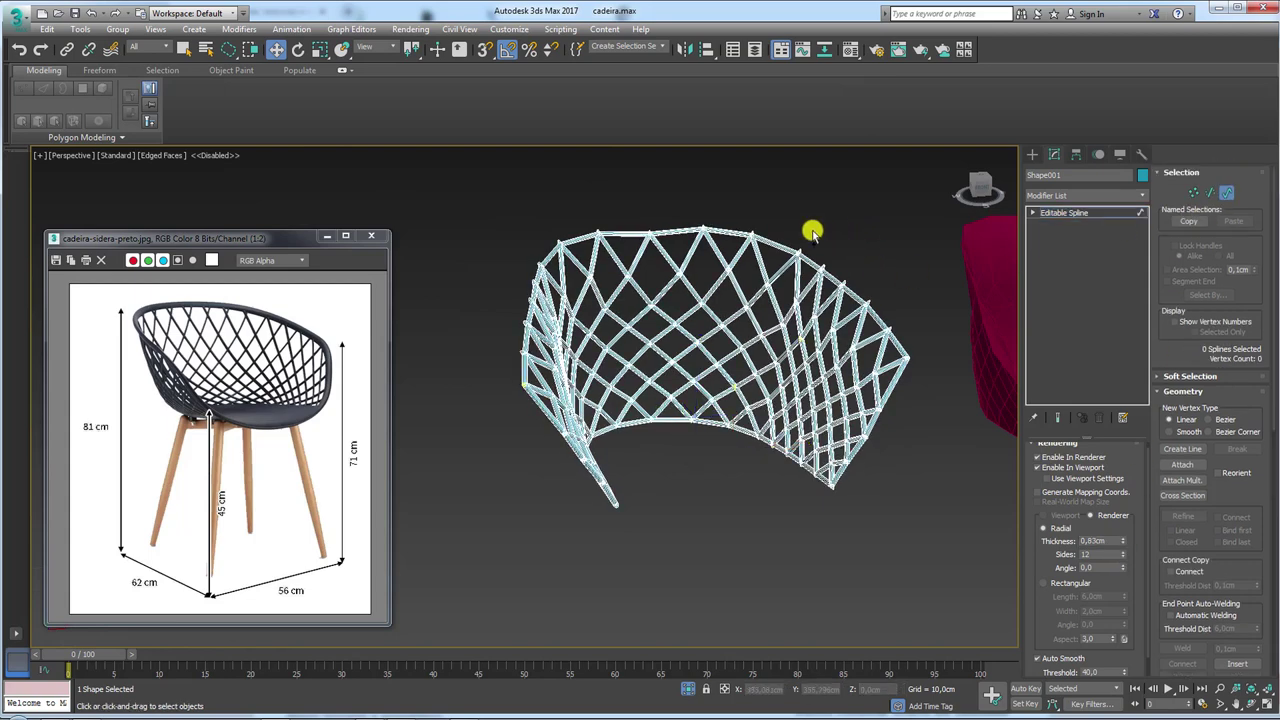
left_click(812, 262)
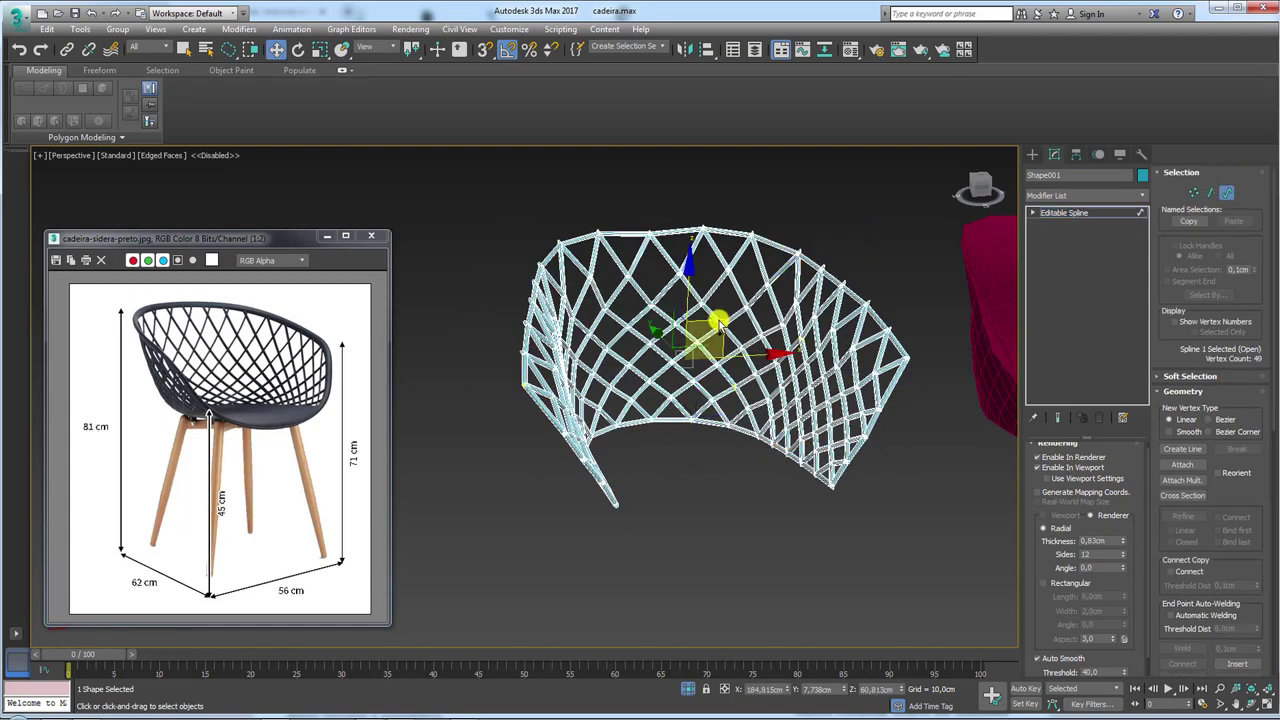
key("Delete")
Exit sub-object mode and hide the spline lattice.
left_click(1055, 213)
mouse_move(720, 350)
middle_mouse_down("alt")
mouse_move(680, 362)
mouse_move(900, 290)
mouse_move(651, 286)
middle_mouse_up("alt")
key("Delete")
Select the seat shell mesh, select all its faces, and add an Edit Poly modifier.
left_click(723, 286)
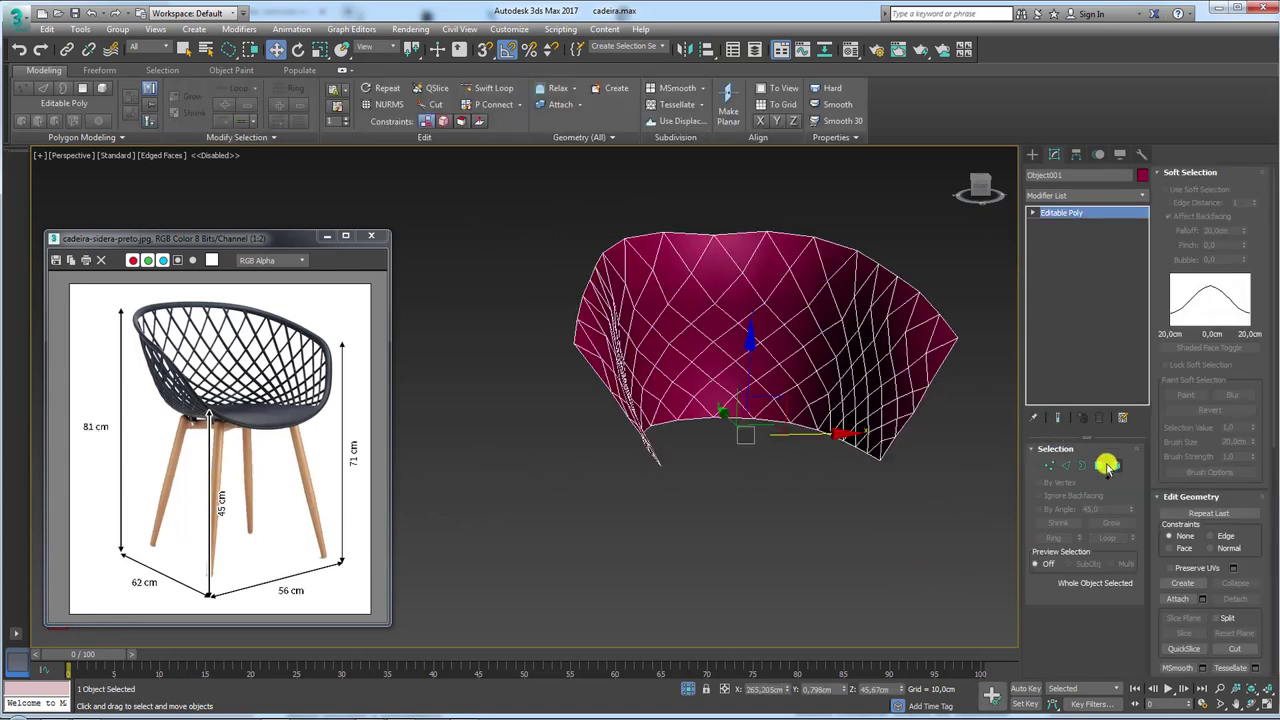
left_click(1098, 465)
middle_click_drag(891, 374, 1005, 311, "alt")
left_click(1098, 215)
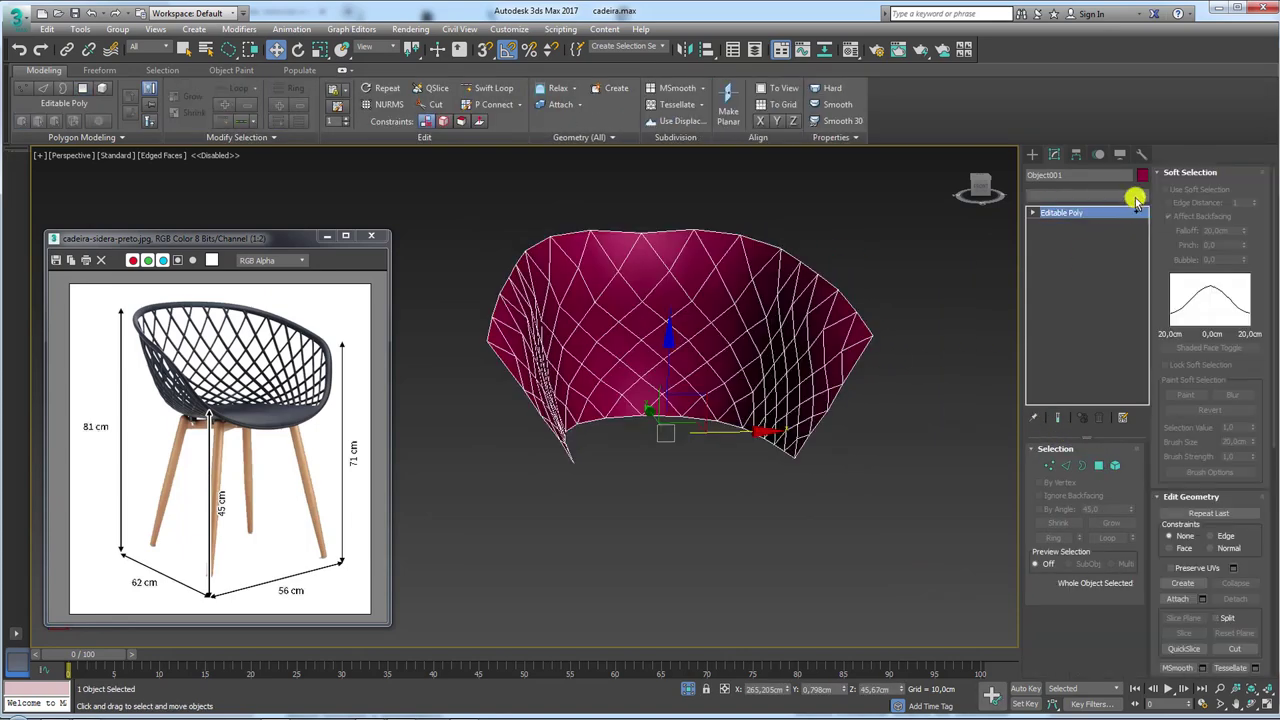
left_click(1140, 195)
scroll(1066, 495, "down", 2)
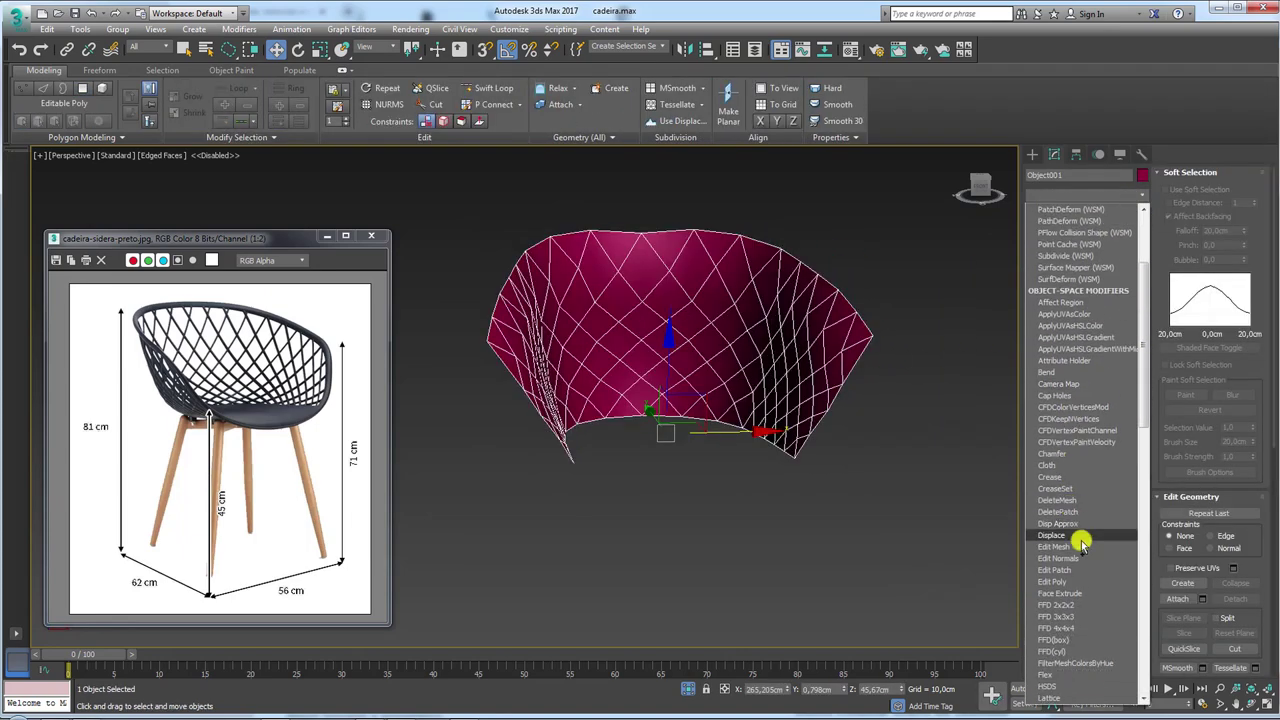
left_click(1077, 580)
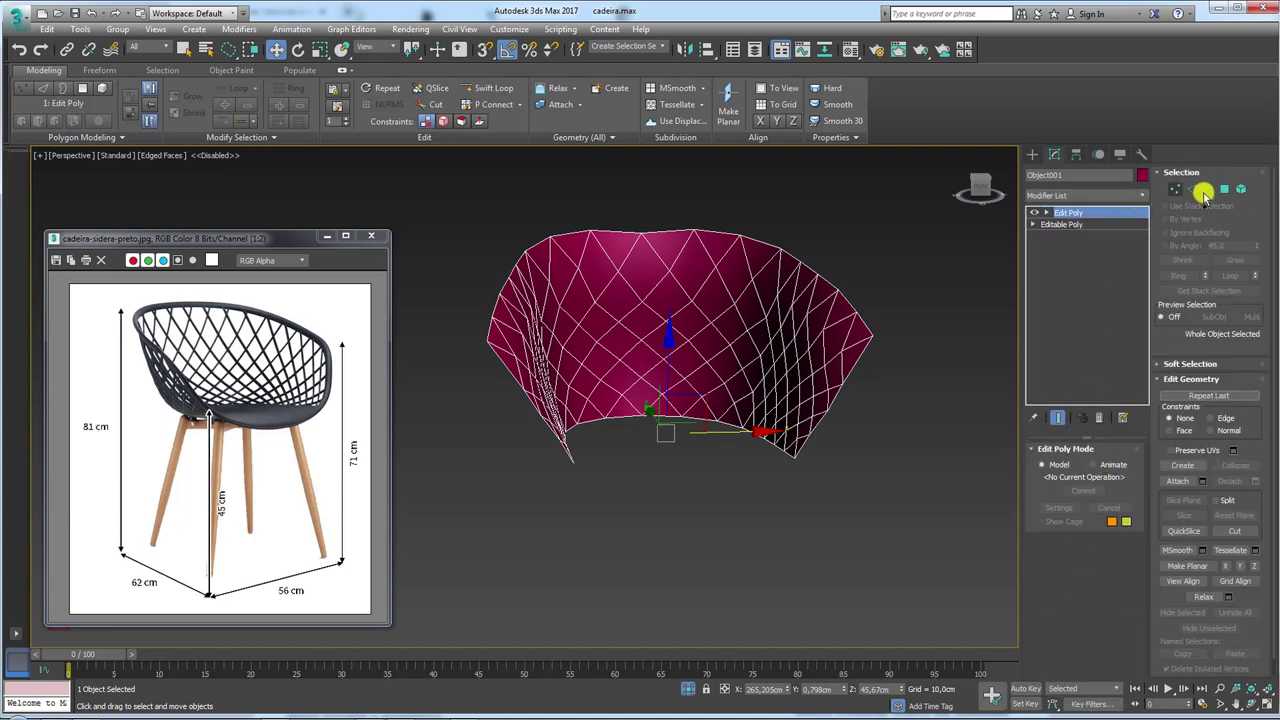
Inset all 148 selected polygons by 0,23cm using the Inset caddy.
left_click(1224, 192)
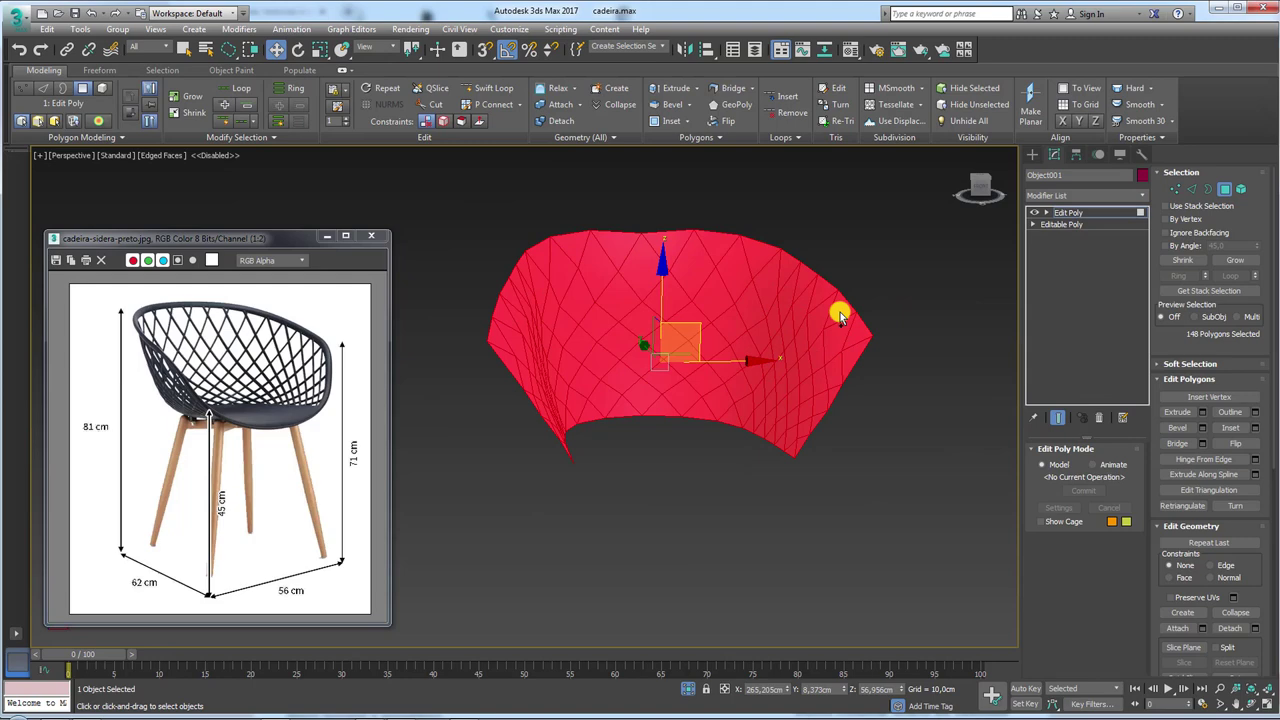
middle_click_drag(820, 309, 810, 332, "alt")
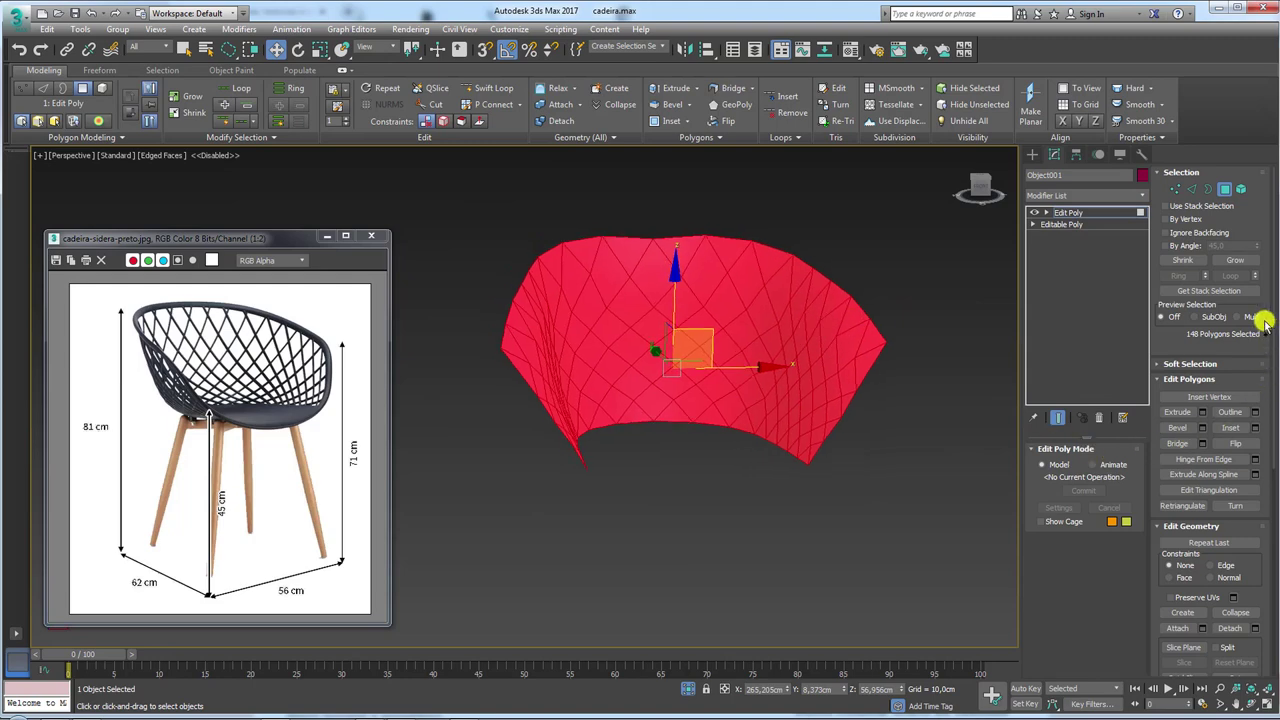
left_click(1255, 428)
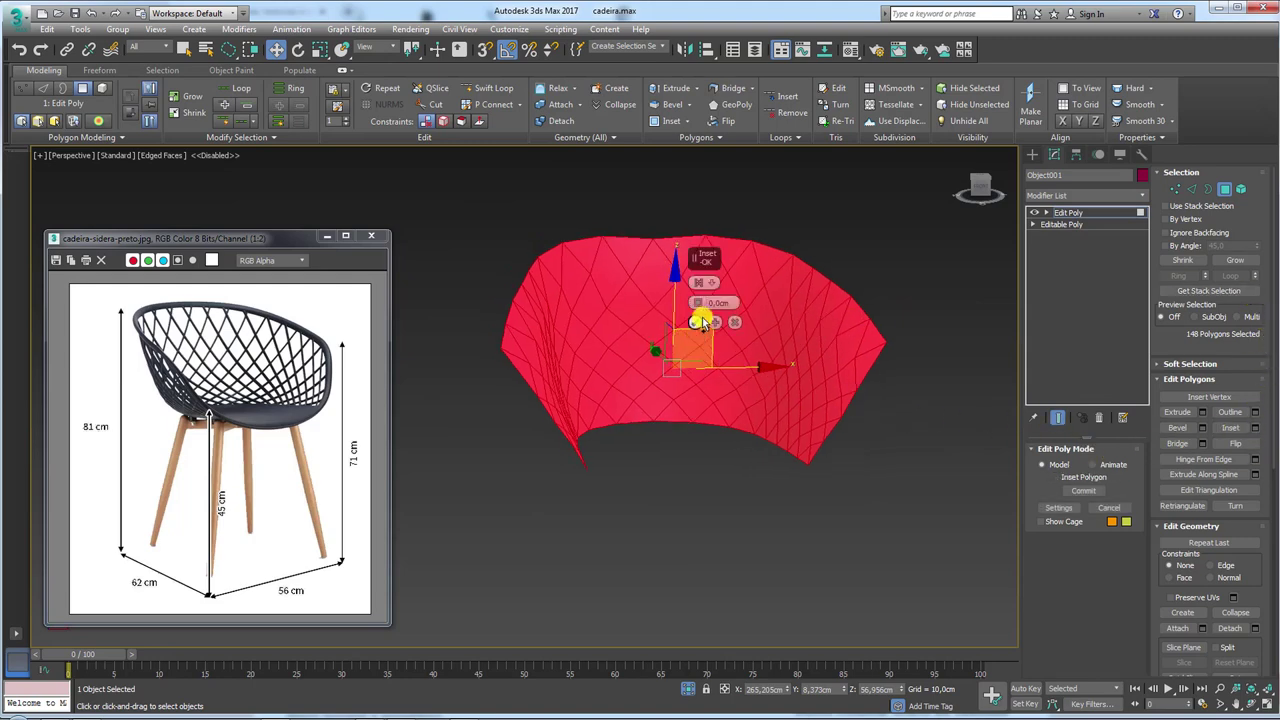
left_click_drag(697, 306, 695, 308)
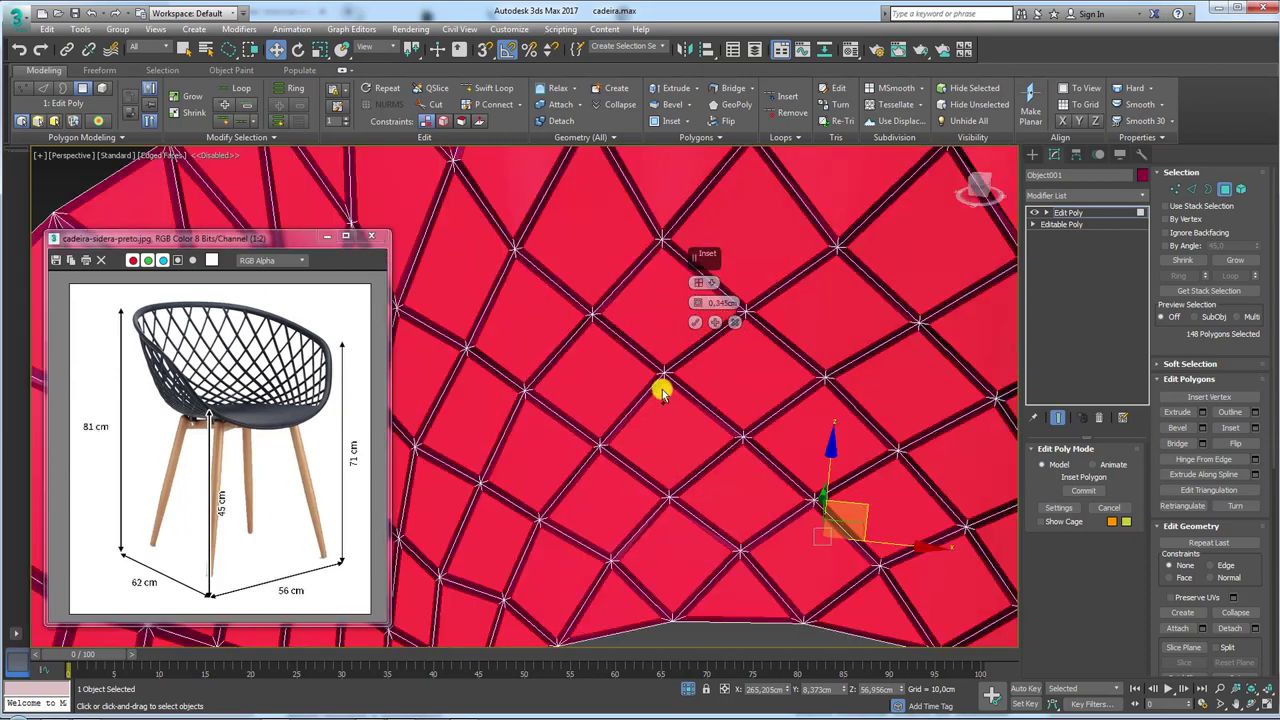
scroll(695, 307, "up", 5)
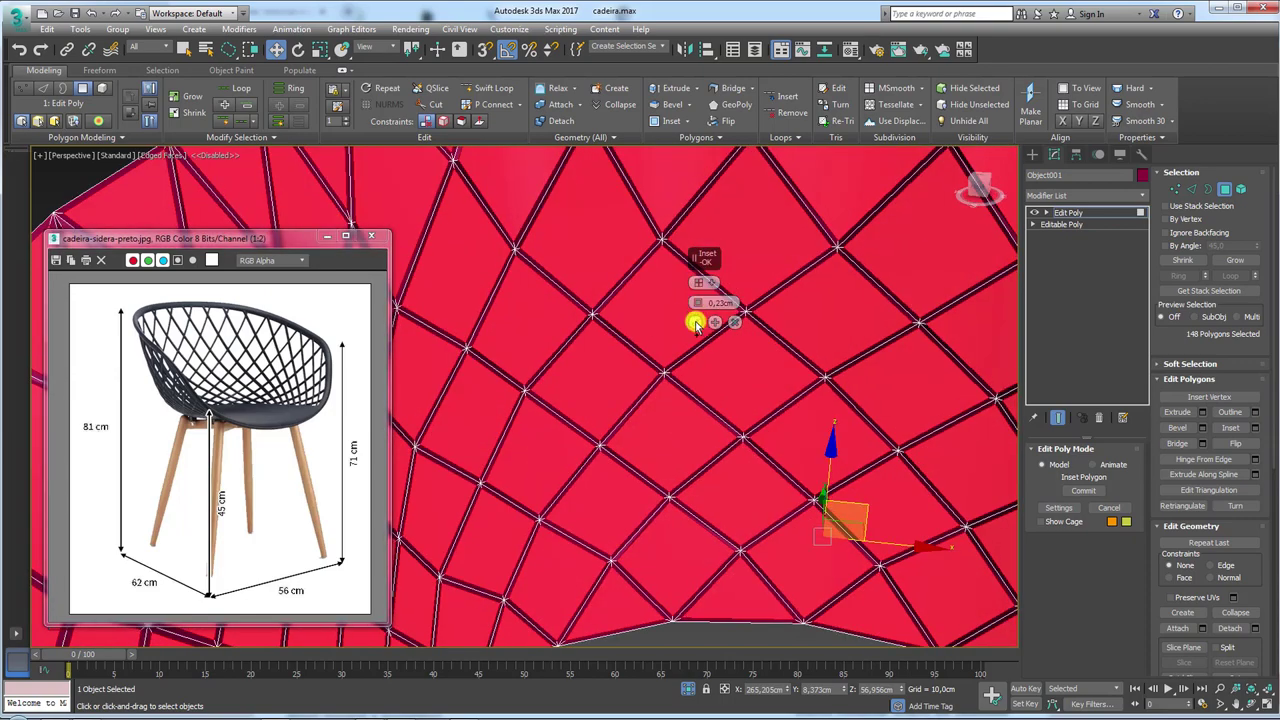
left_click(695, 322)
scroll(694, 314, "down", 5)
mouse_move(720, 349)
middle_mouse_down("alt")
mouse_move(708, 337)
mouse_move(724, 348)
middle_mouse_up("alt")
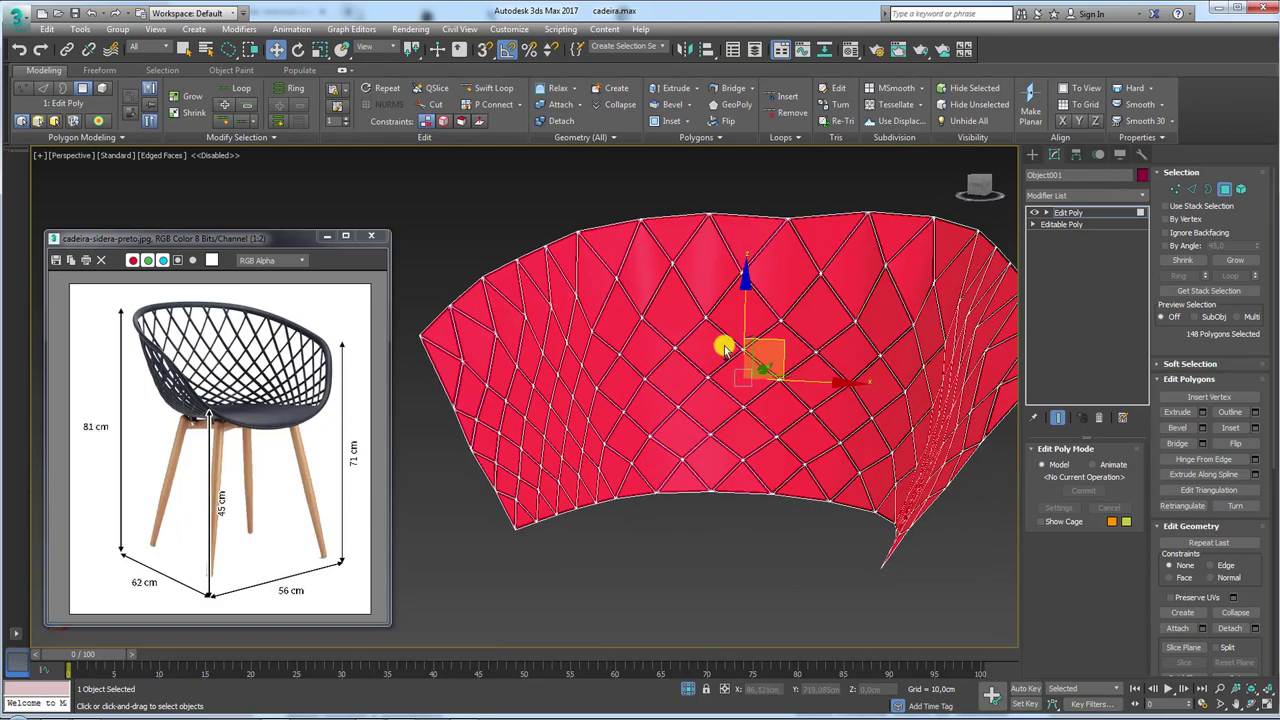
Delete the inset faces, leaving the shell as thin diamond strips.
key("Delete")
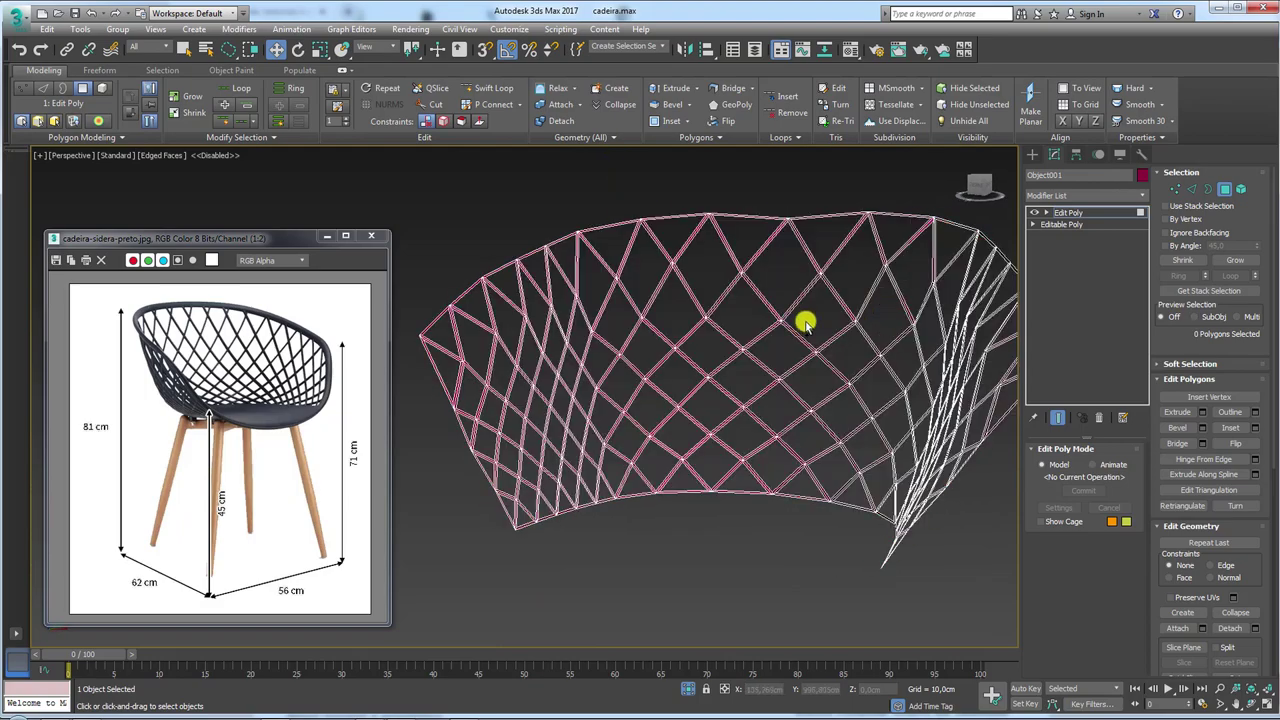
mouse_move(806, 322)
middle_mouse_down("alt")
mouse_move(851, 337)
mouse_move(808, 357)
middle_mouse_up("alt")
left_click(1045, 228)
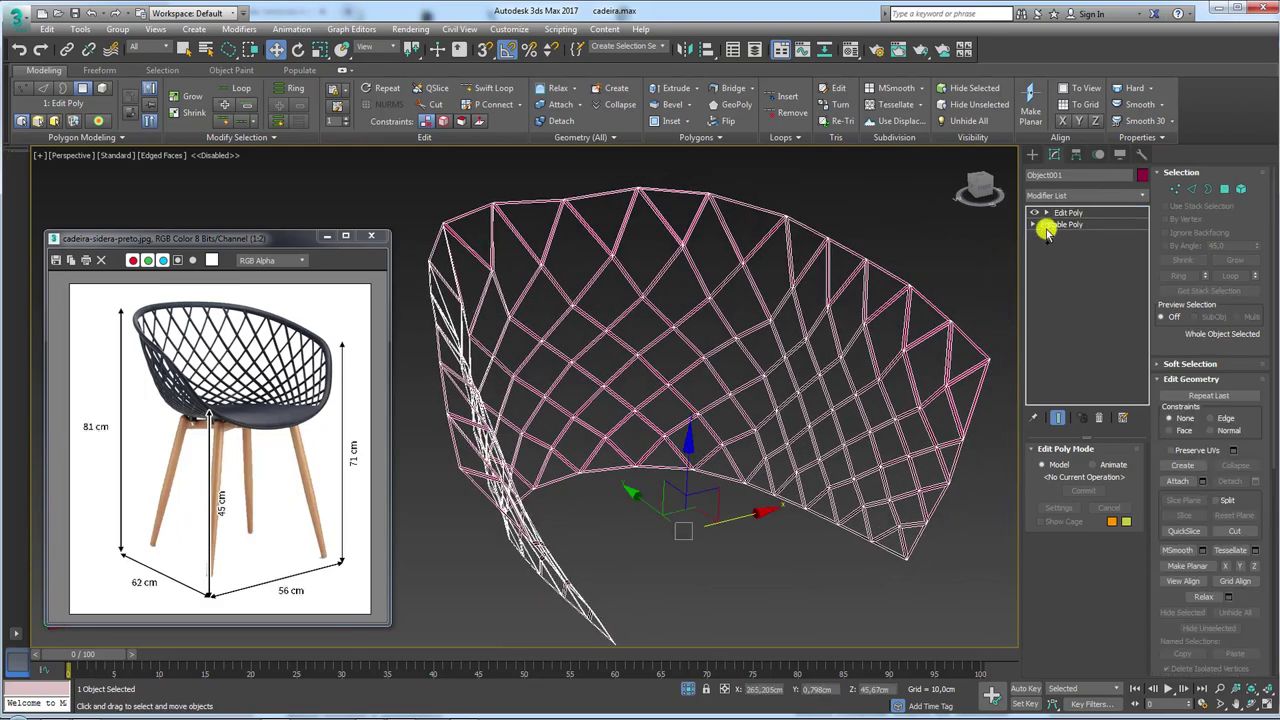
middle_click_drag(892, 382, 946, 369, "alt")
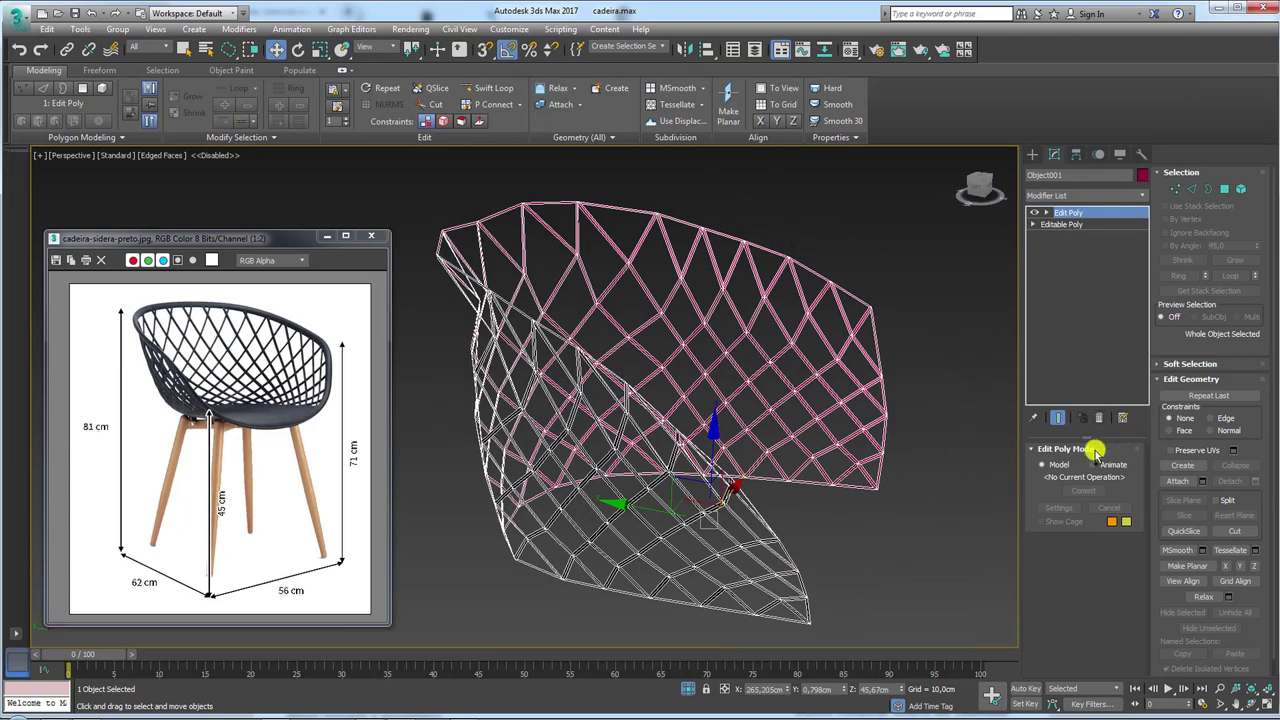
Select several top-rim strips in Polygon mode, then exit sub-object mode.
left_click(1223, 190)
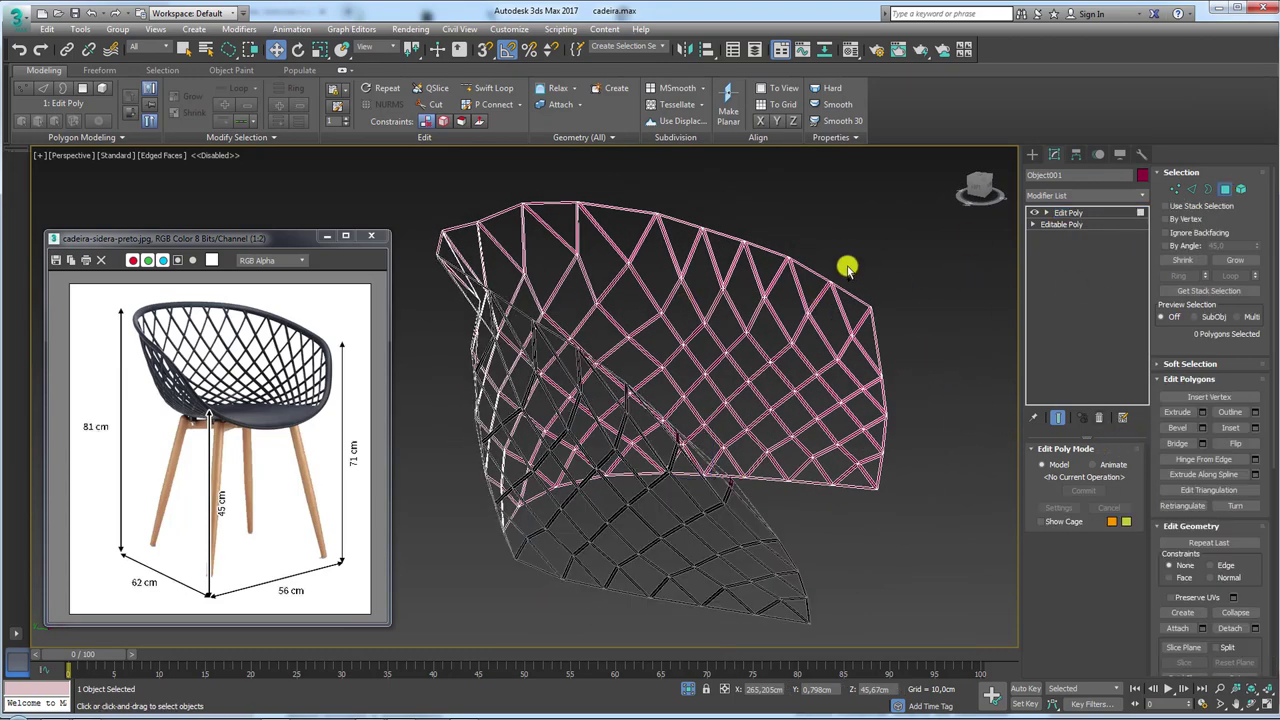
left_click(848, 290)
left_click(800, 268)
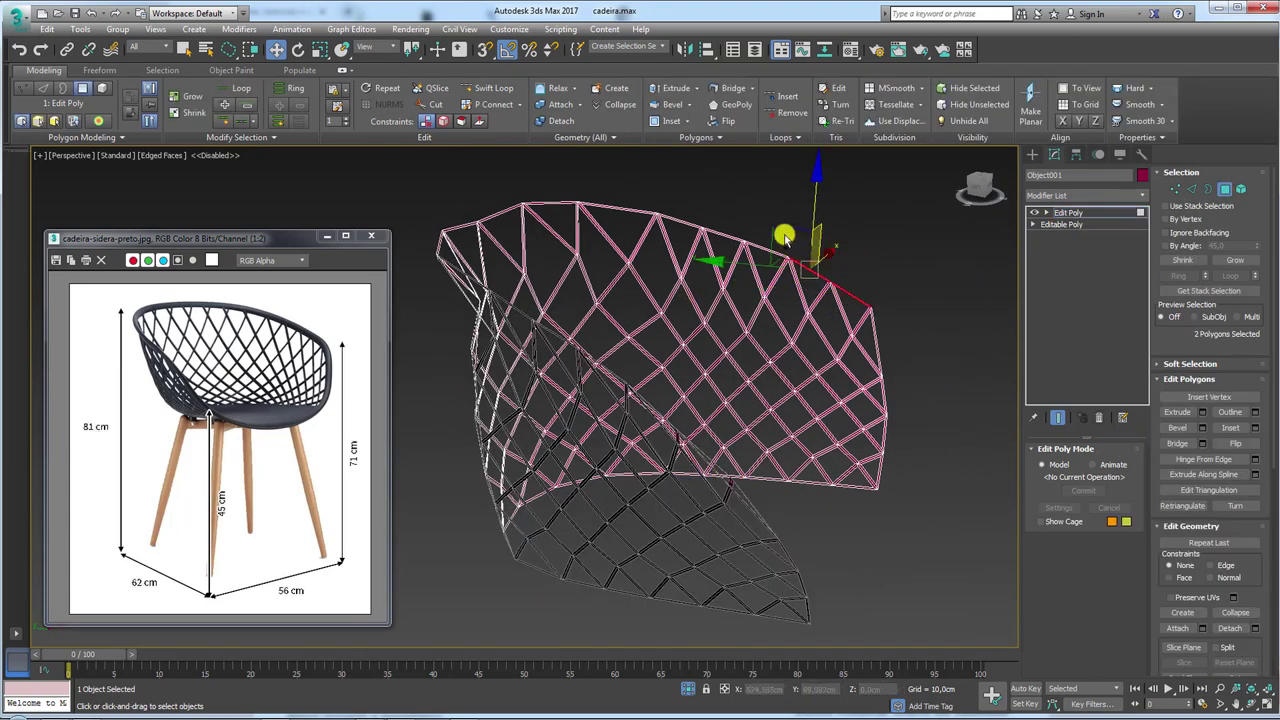
mouse_move(766, 251)
middle_mouse_down("alt")
mouse_move(749, 274)
mouse_move(787, 255)
middle_mouse_up("alt")
scroll(787, 255, "up", 5)
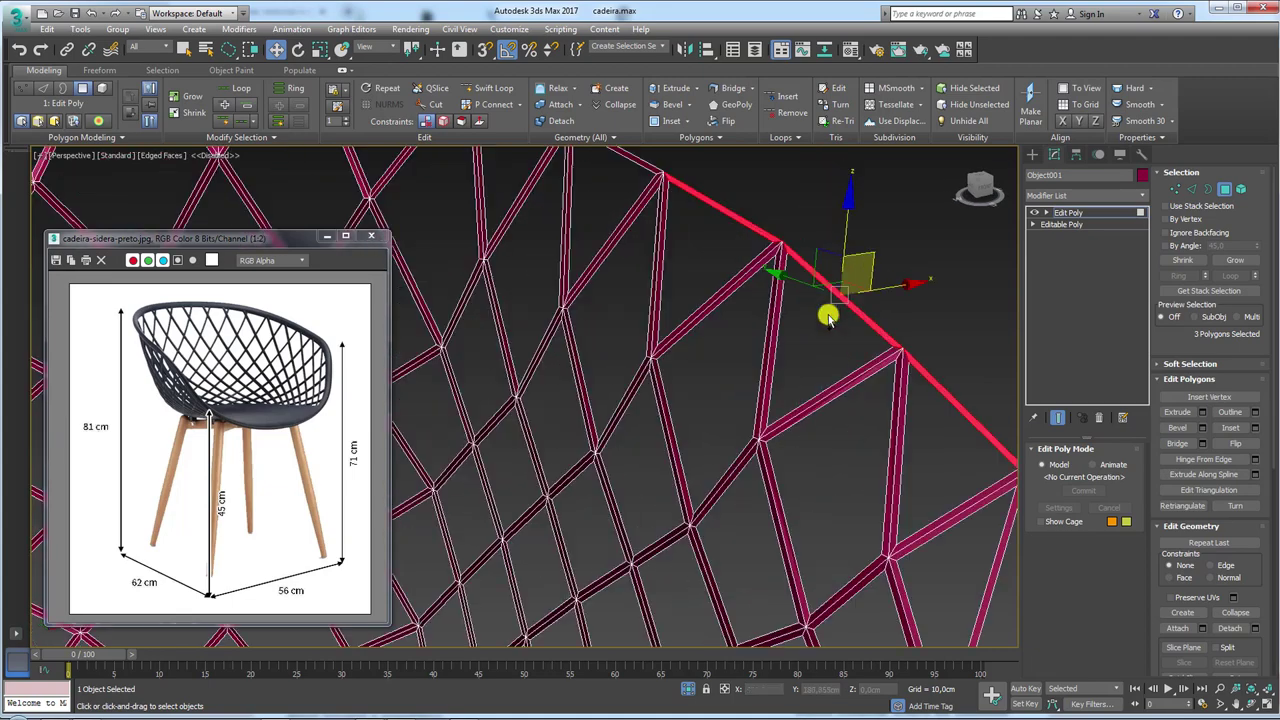
scroll(901, 356, "down", 3)
left_click(688, 222, "ctrl")
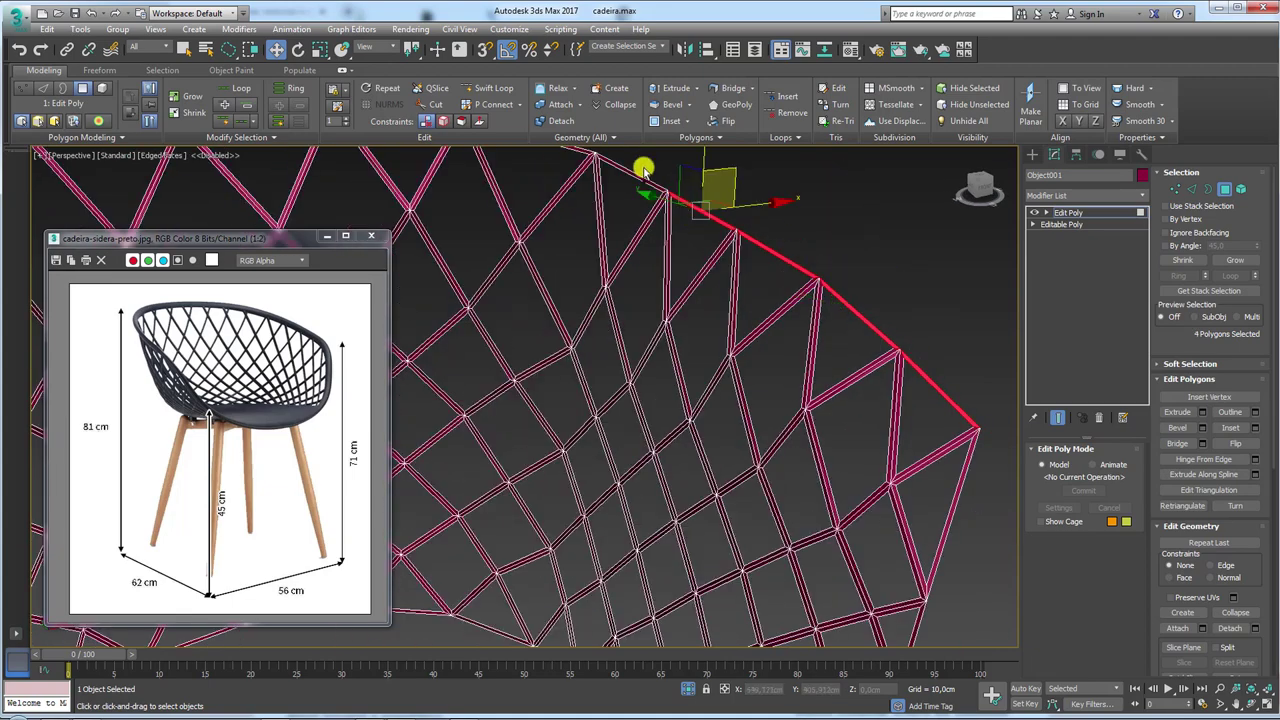
mouse_move(640, 166)
middle_mouse_down("alt")
mouse_move(660, 266)
mouse_move(646, 334)
middle_mouse_up("alt")
left_click(569, 290, "alt")
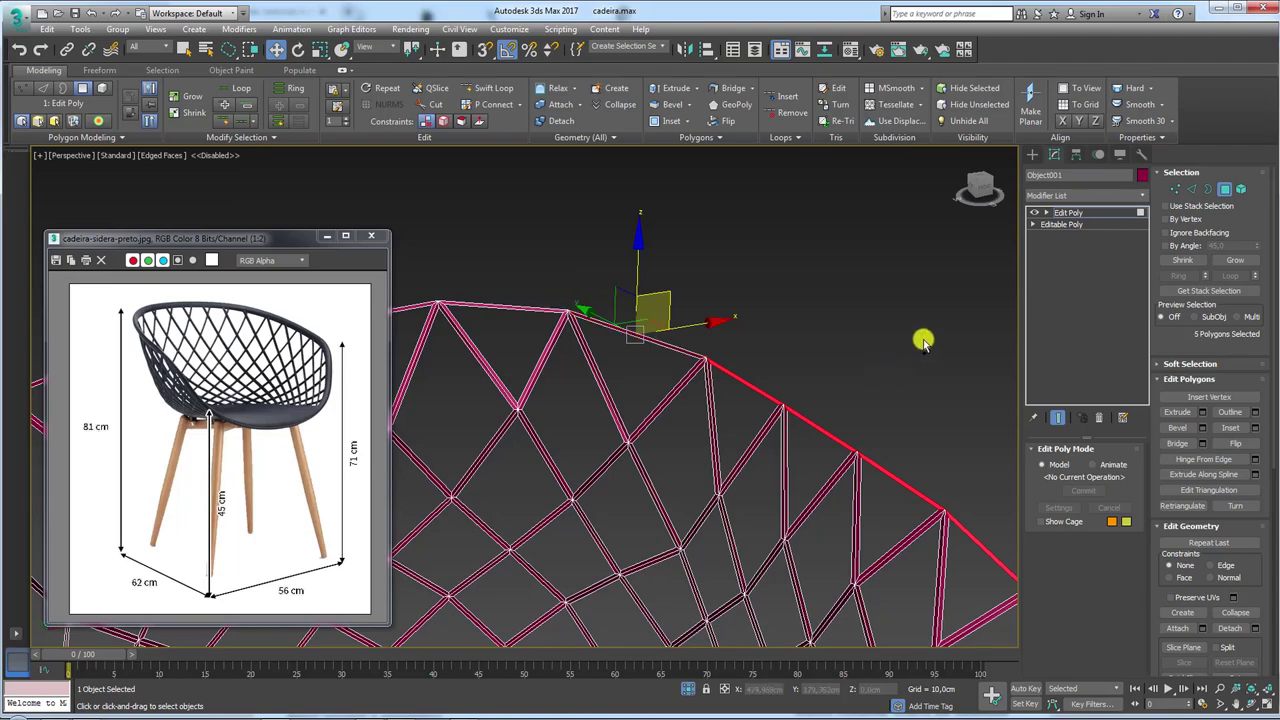
left_click(1068, 213)
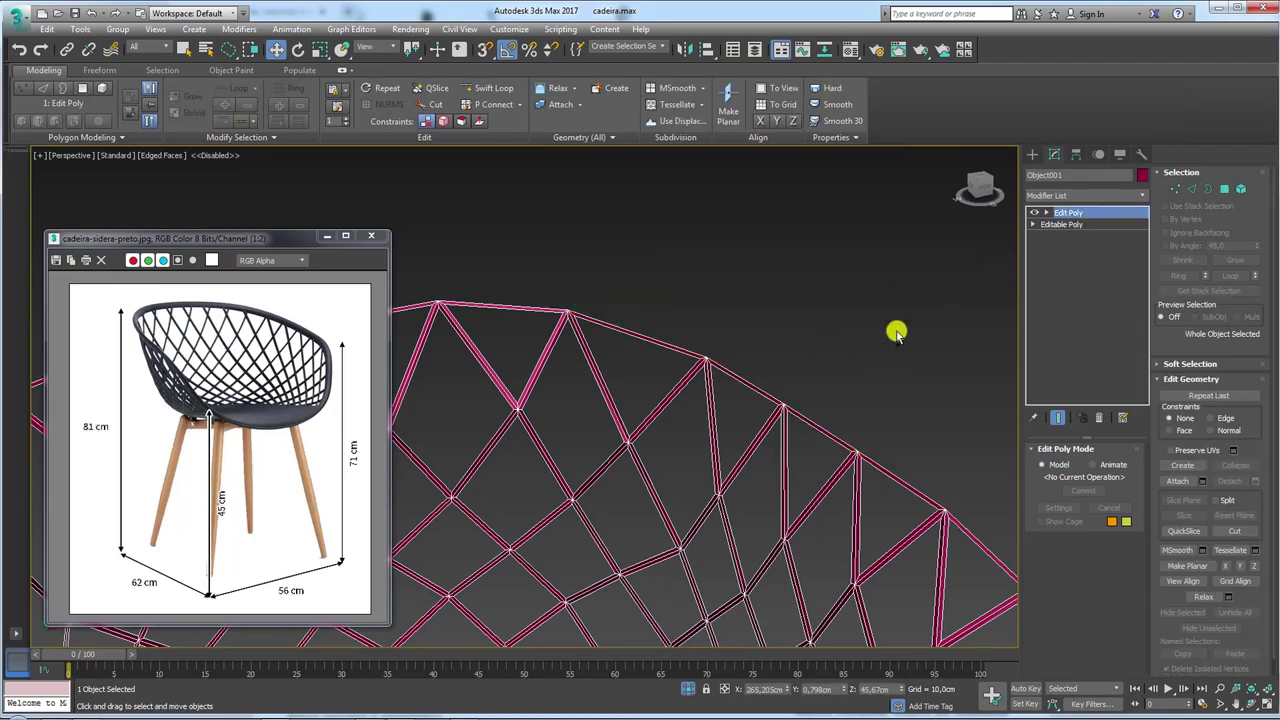
mouse_move(894, 337)
middle_mouse_down("alt")
mouse_move(923, 334)
mouse_move(911, 360)
mouse_move(855, 350)
mouse_move(891, 366)
mouse_move(731, 429)
mouse_move(734, 406)
middle_mouse_up("alt")
Add a Shell to Object001's lattice with Inner Amount 0,42cm and Outer Amount 0,22cm.
type("x")
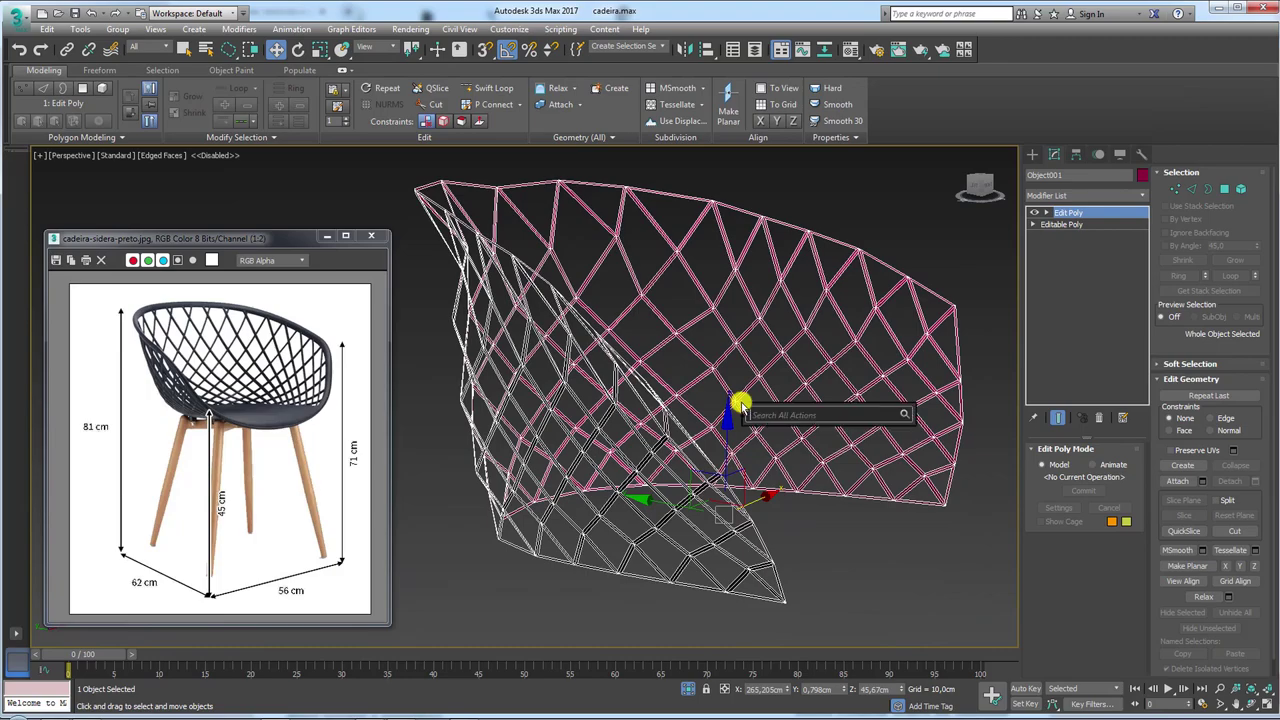
type("shell")
key("Return")
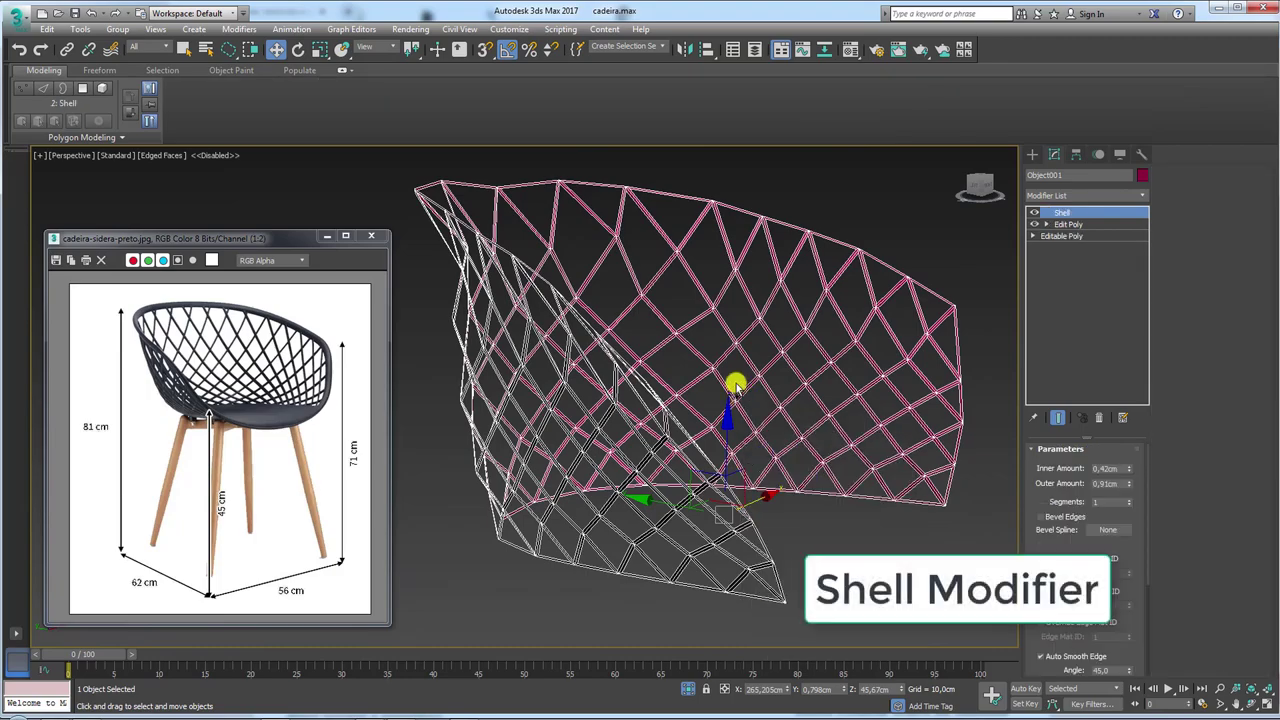
mouse_move(787, 381)
middle_mouse_down("alt")
mouse_move(680, 371)
mouse_move(900, 420)
middle_mouse_up("alt")
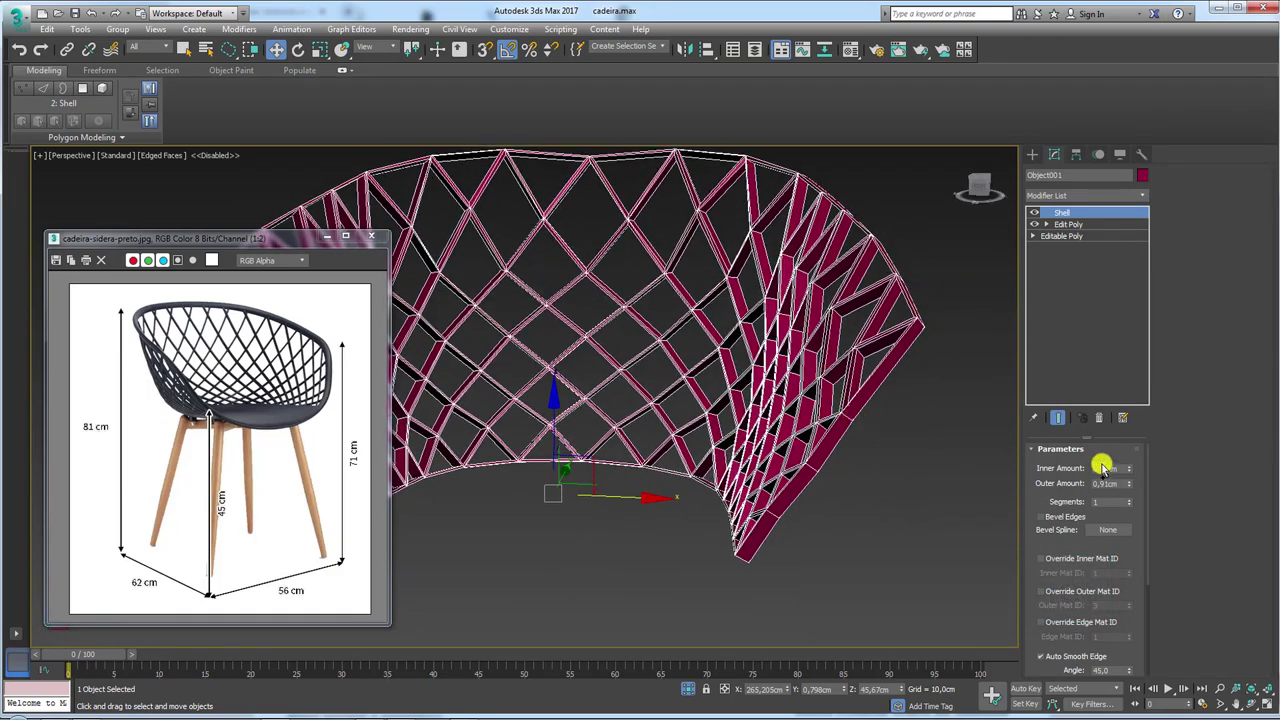
left_click_drag(1127, 484, 1157, 606)
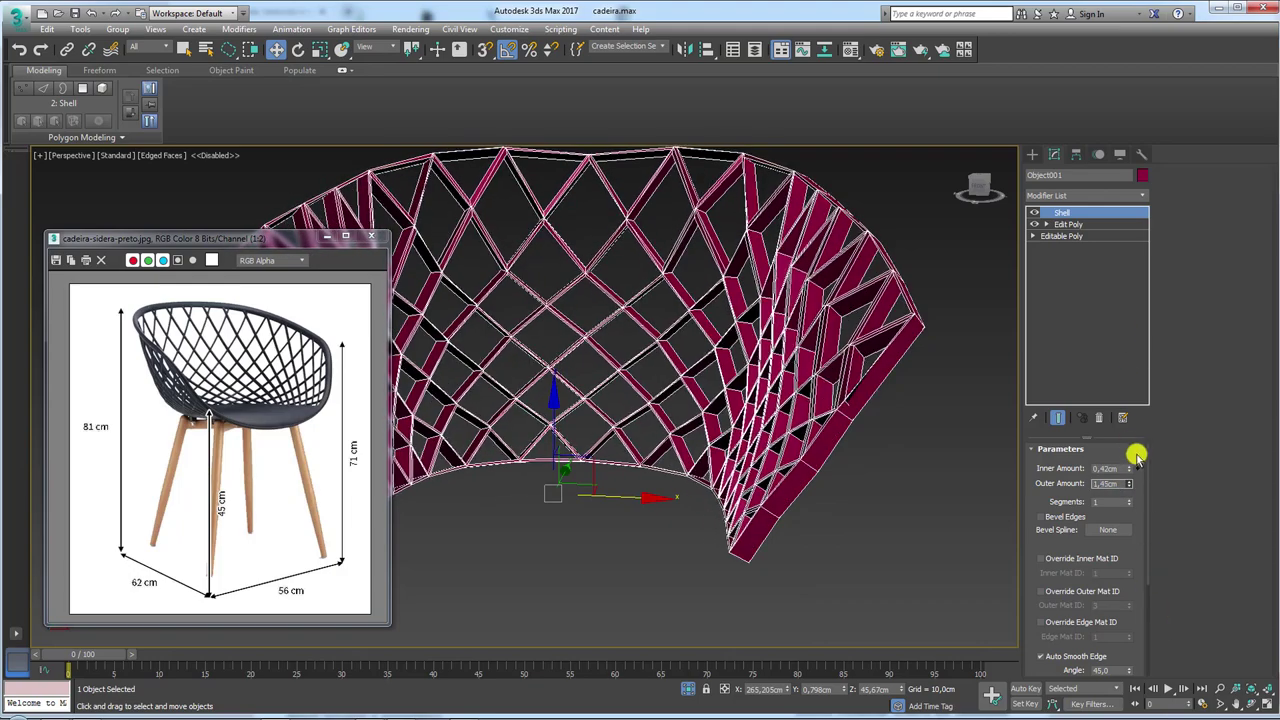
left_click_drag(1129, 468, 1143, 523)
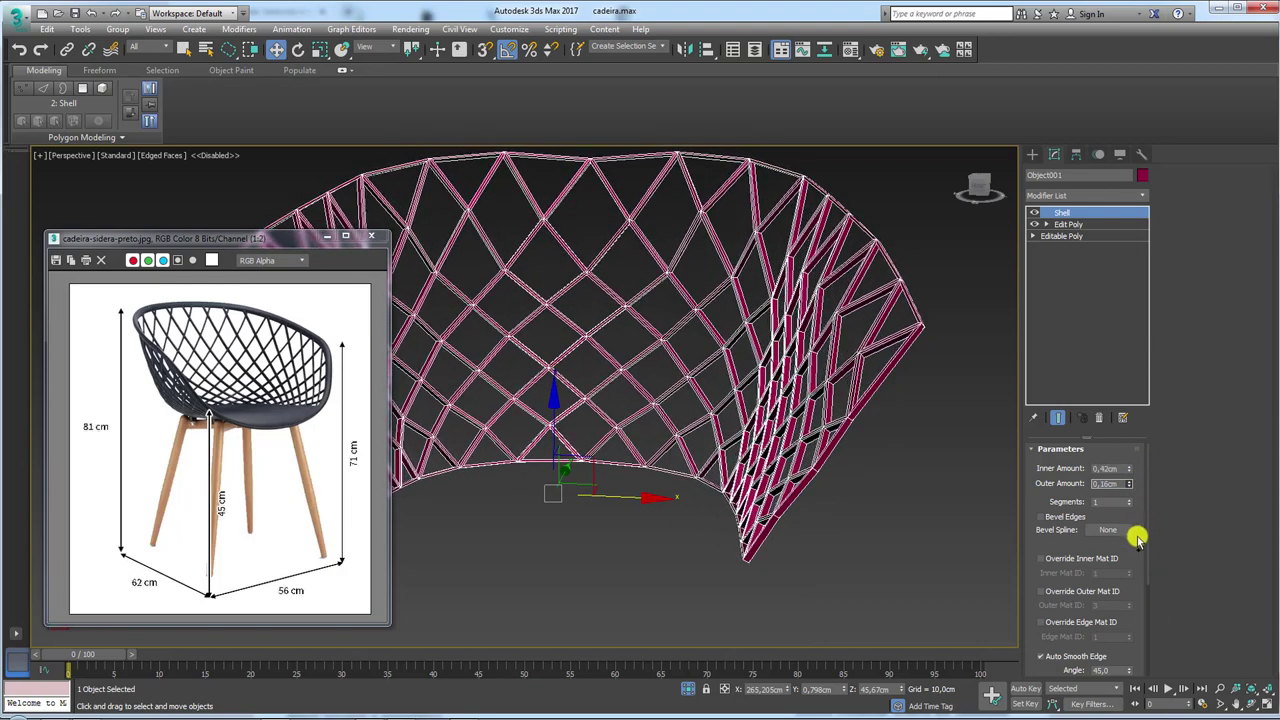
scroll(838, 503, "down", 5)
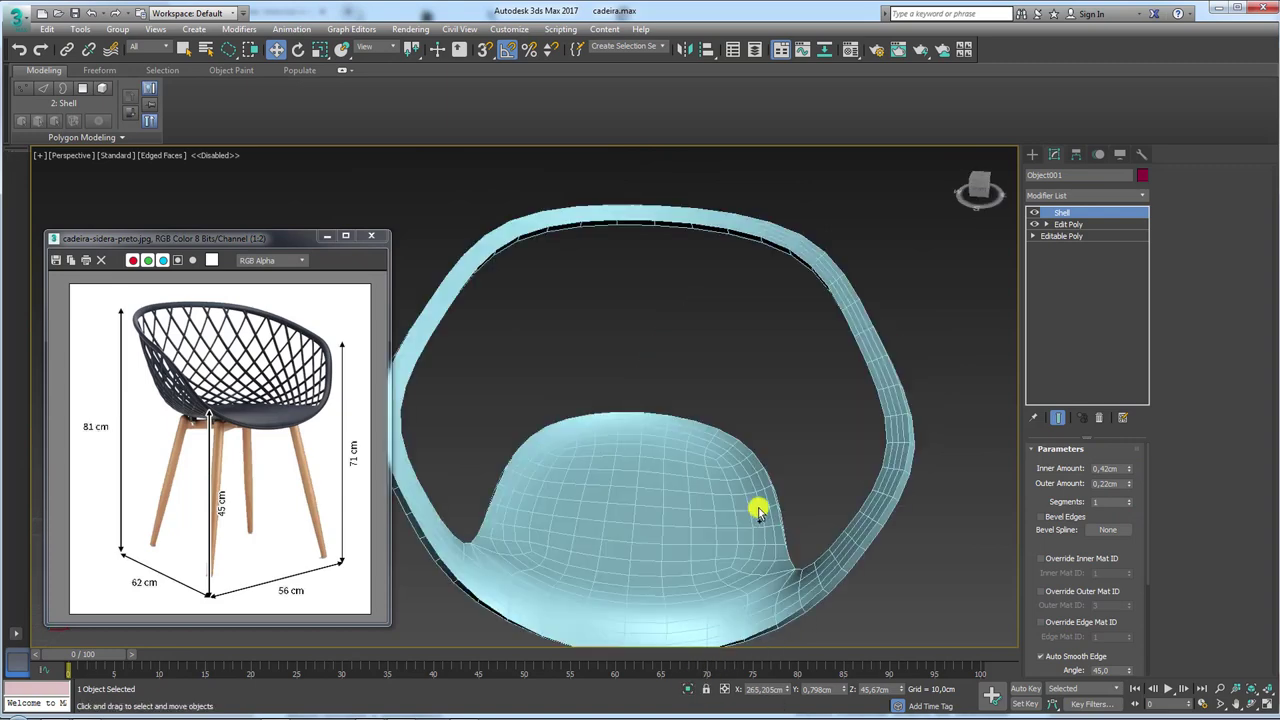
Align the shelled lattice to the seat shell and zoom in on the chair back.
scroll(770, 485, "up", 2)
scroll(783, 457, "down", 5)
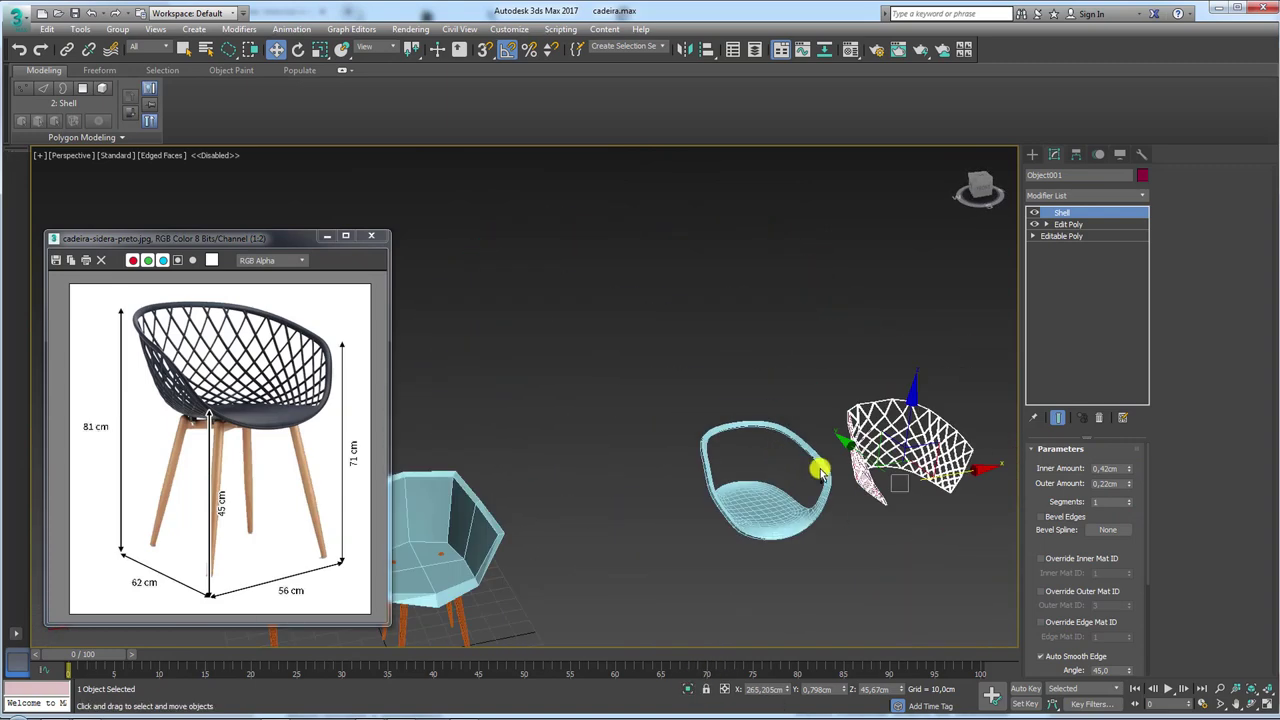
scroll(820, 463, "down", 2)
scroll(808, 486, "down", 2)
left_click(706, 49)
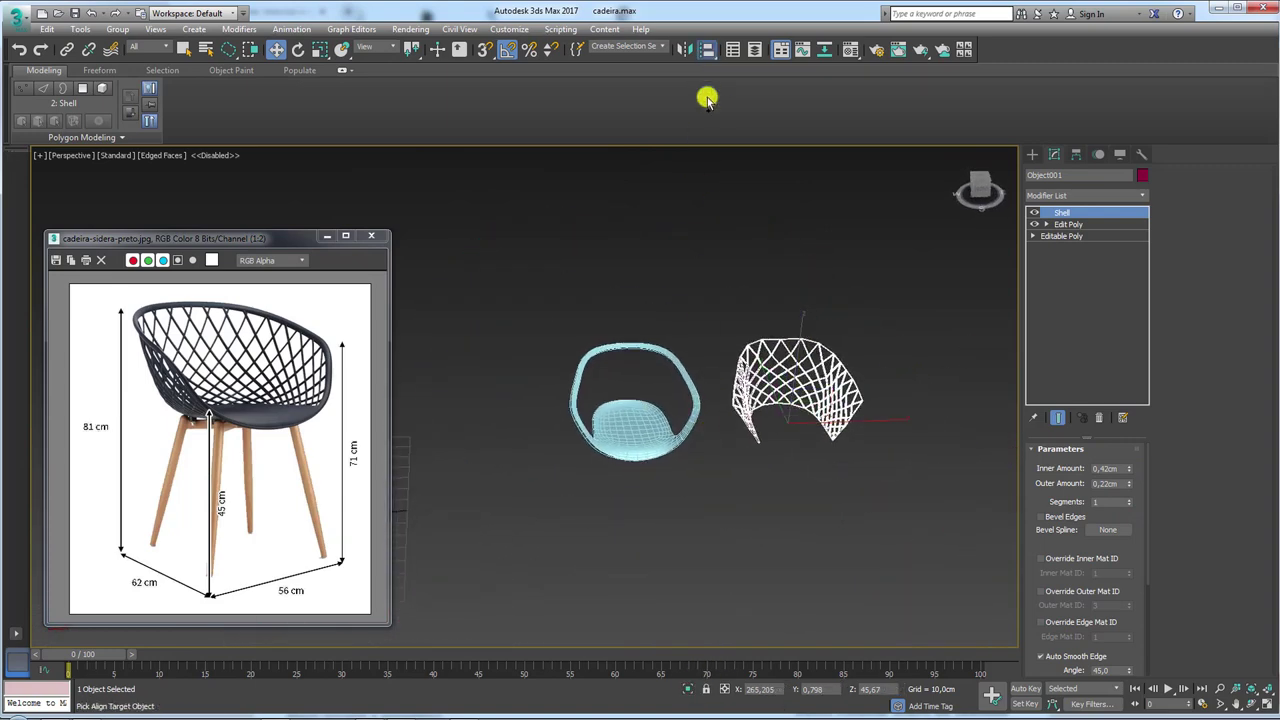
left_click(634, 432)
left_click(797, 449)
scroll(637, 391, "up", 5)
mouse_move(637, 391)
middle_mouse_down("alt")
mouse_move(766, 363)
mouse_move(793, 342)
mouse_move(854, 346)
mouse_move(817, 394)
mouse_move(643, 383)
mouse_move(814, 414)
middle_mouse_up("alt")
scroll(814, 414, "up", 3)
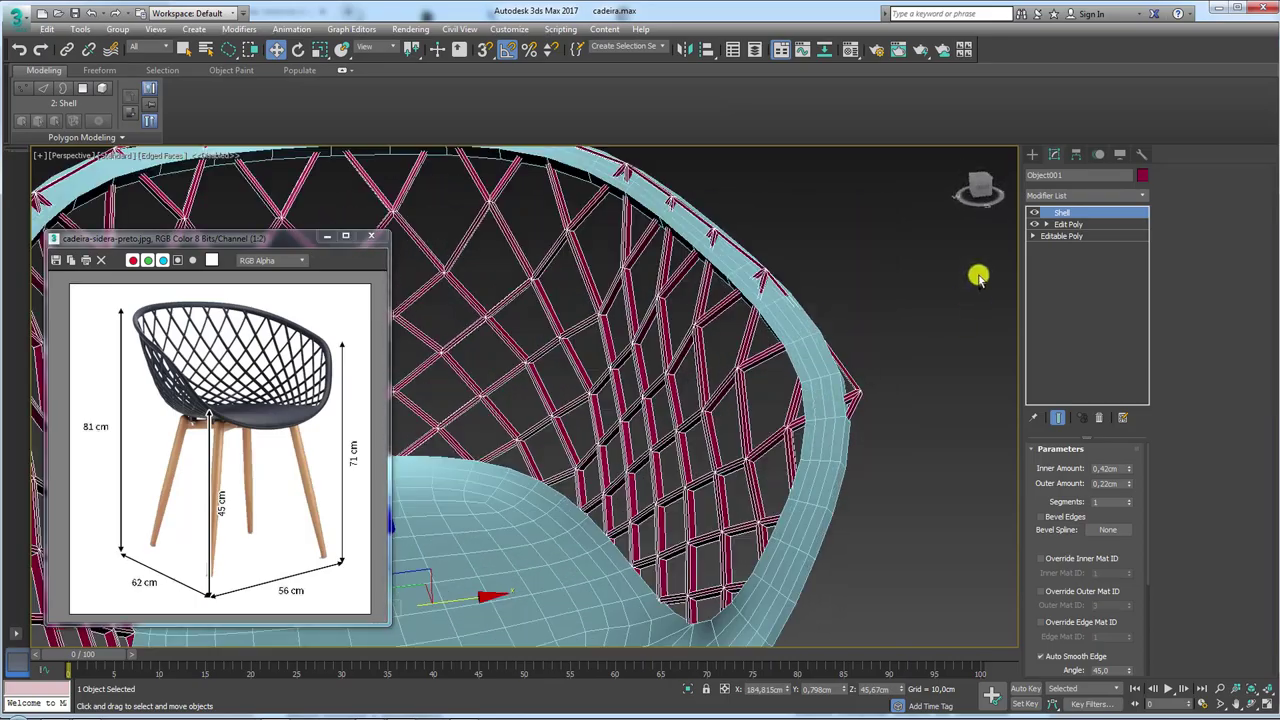
Add an Edit Poly above the Shell, select six rim vertices and enable a wide Soft Selection.
left_click(1142, 195)
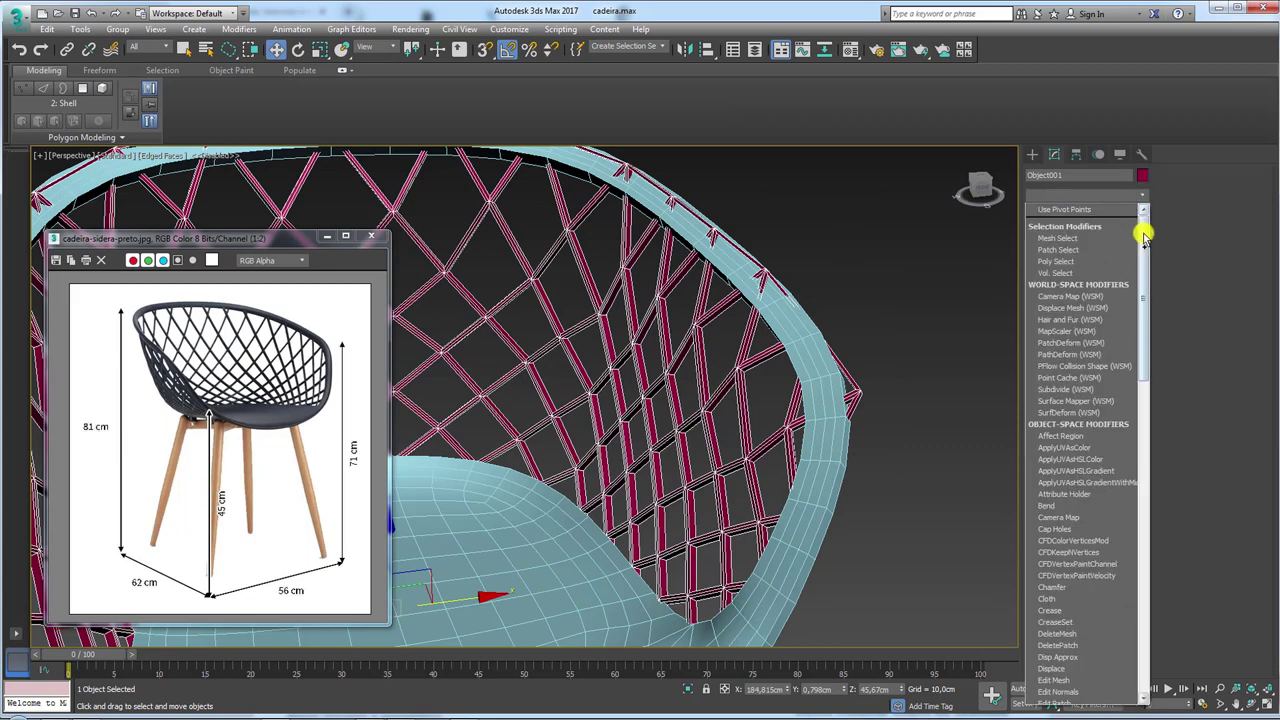
scroll(1120, 300, "down", 5)
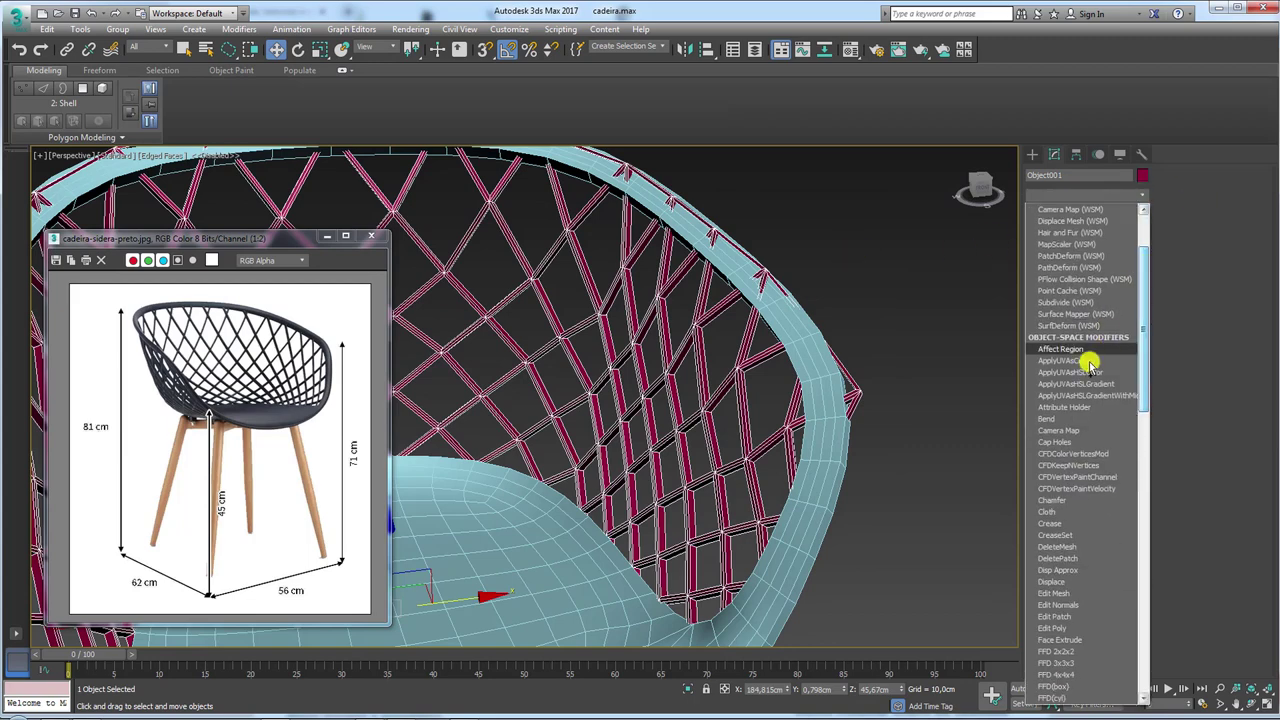
left_click(1058, 628)
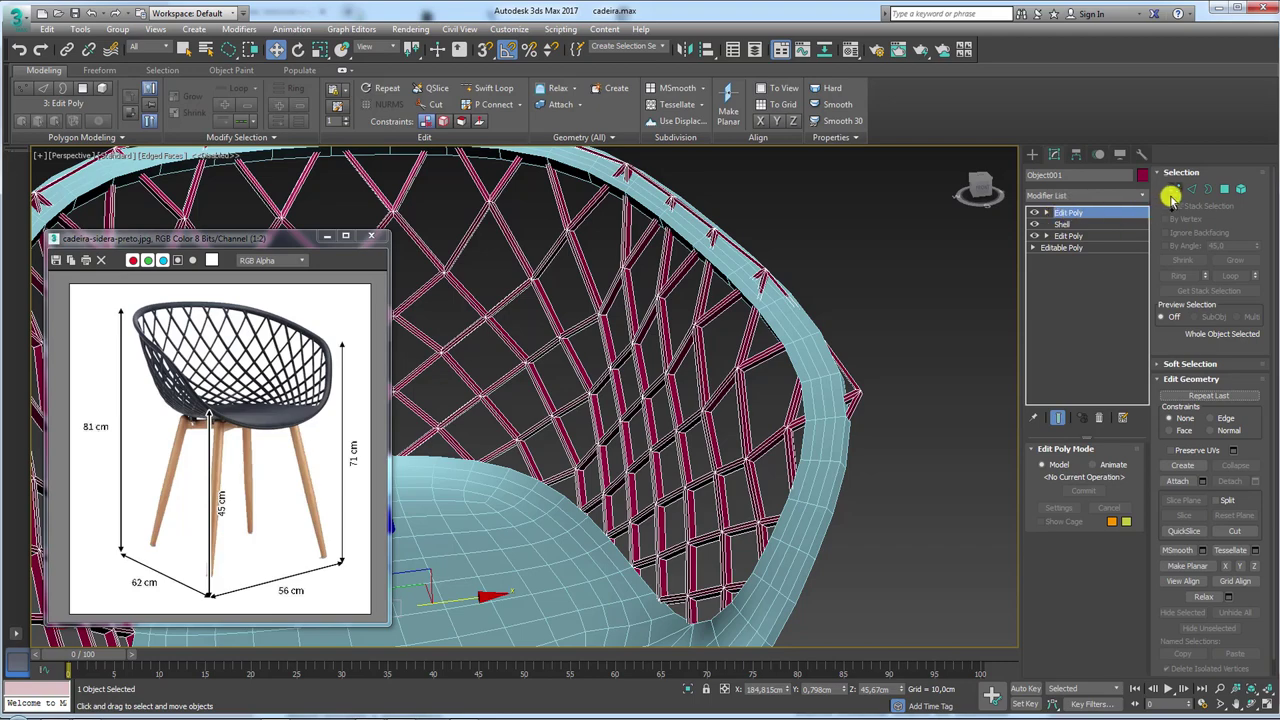
left_click(1174, 190)
left_click_drag(856, 410, 858, 410)
scroll(870, 408, "up", 2)
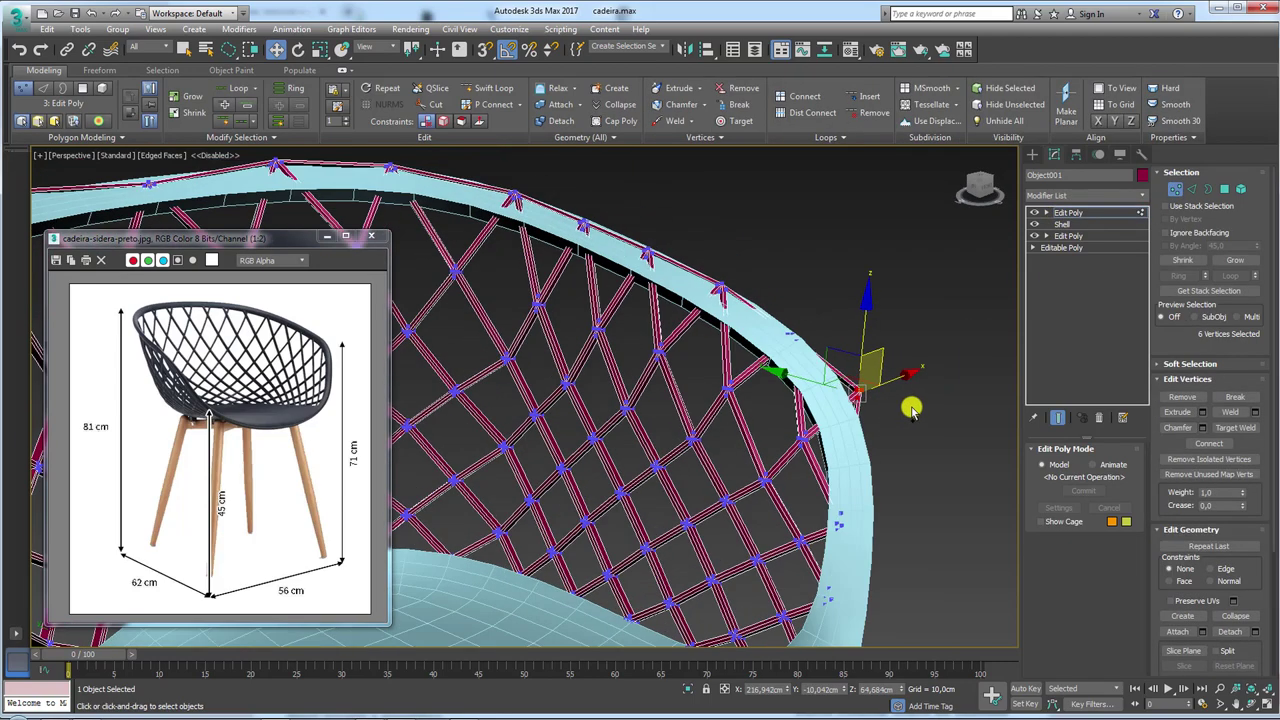
scroll(885, 405, "up", 2)
left_click(98, 124)
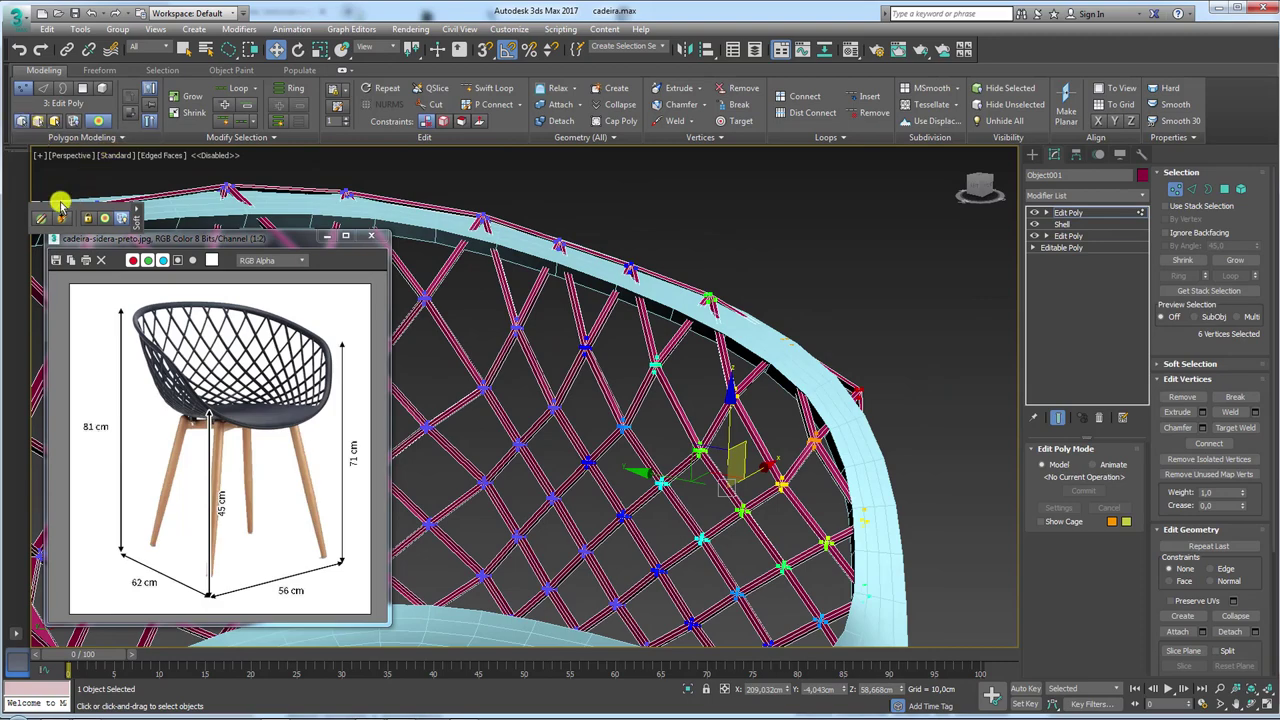
left_click_drag(57, 212, 271, 300)
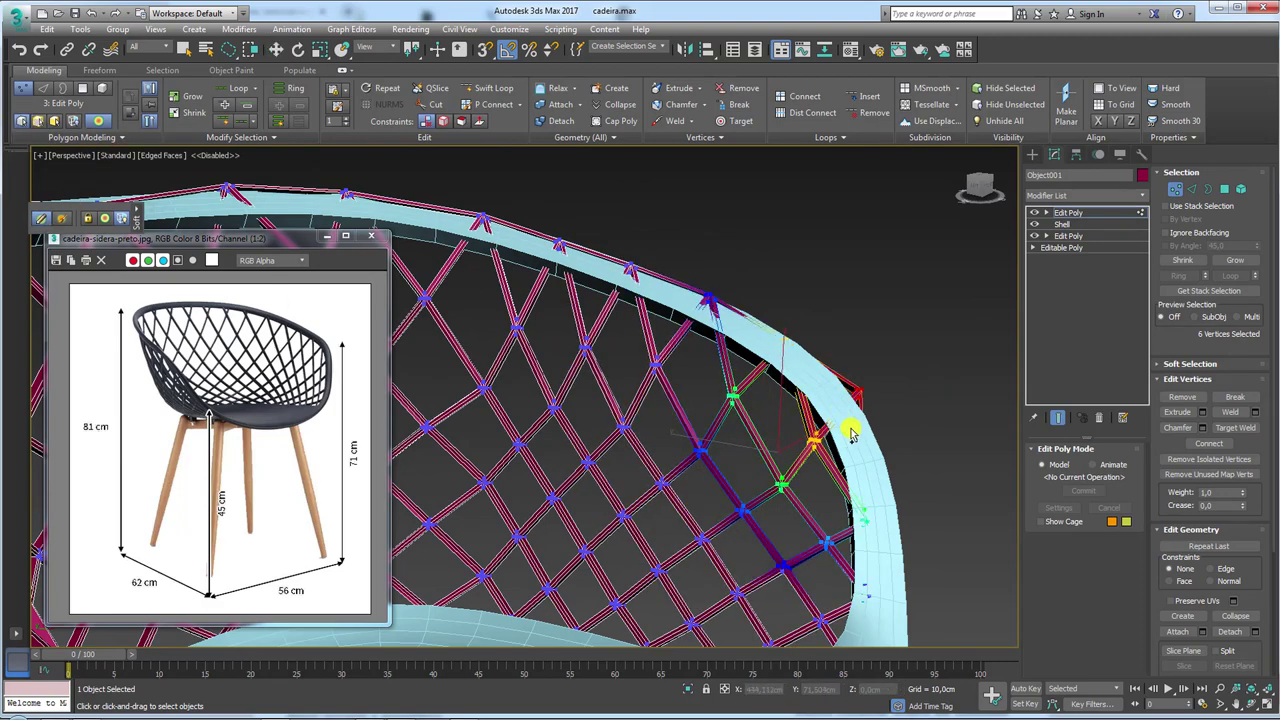
Move the selected rim vertices, plus more along the rim, down onto the seat rim.
mouse_move(851, 434)
middle_mouse_down()
mouse_move(903, 408)
mouse_move(808, 423)
middle_mouse_up()
key("w")
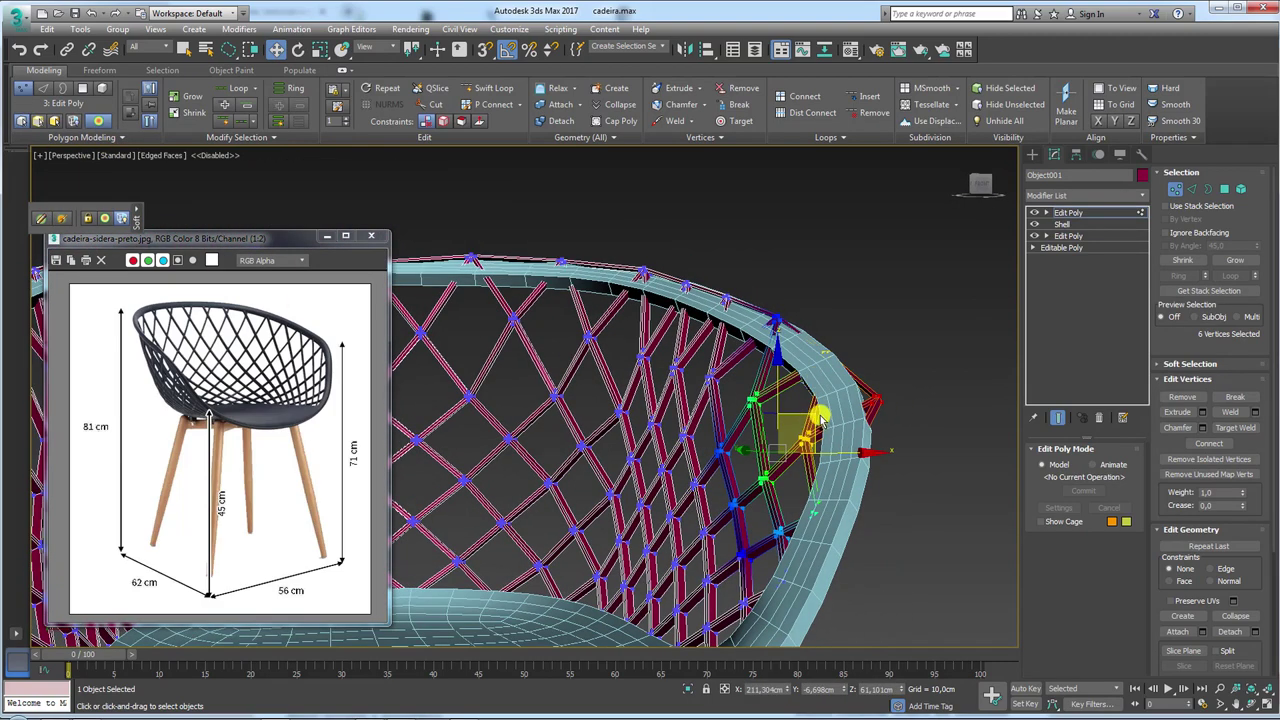
left_click_drag(806, 425, 790, 455)
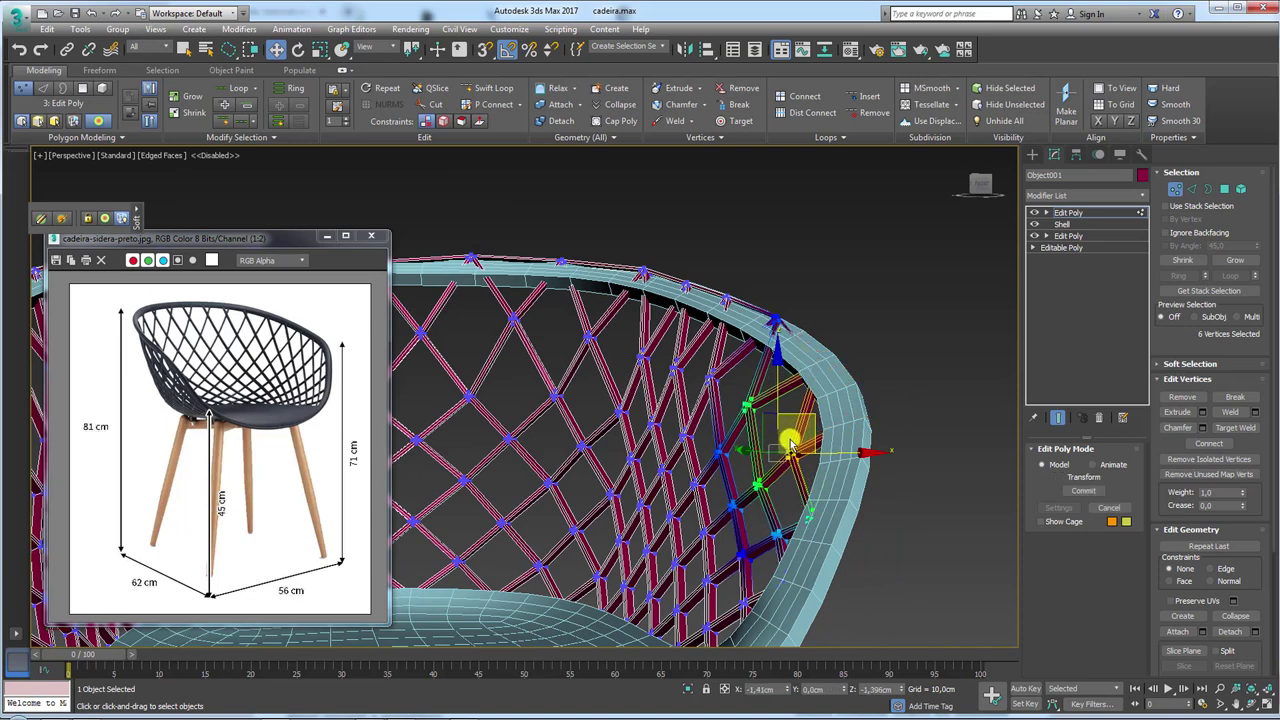
left_click(770, 325, "ctrl")
middle_click_drag(794, 329, 766, 366, "alt")
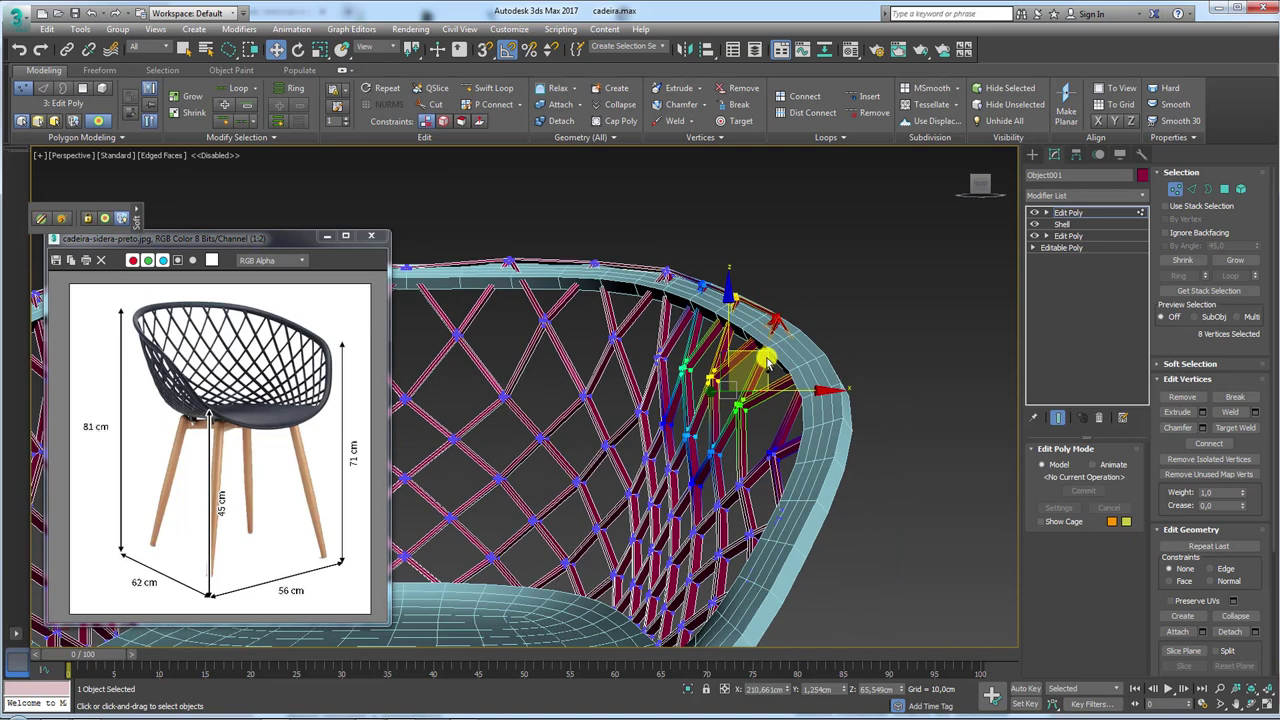
left_click_drag(766, 366, 770, 376)
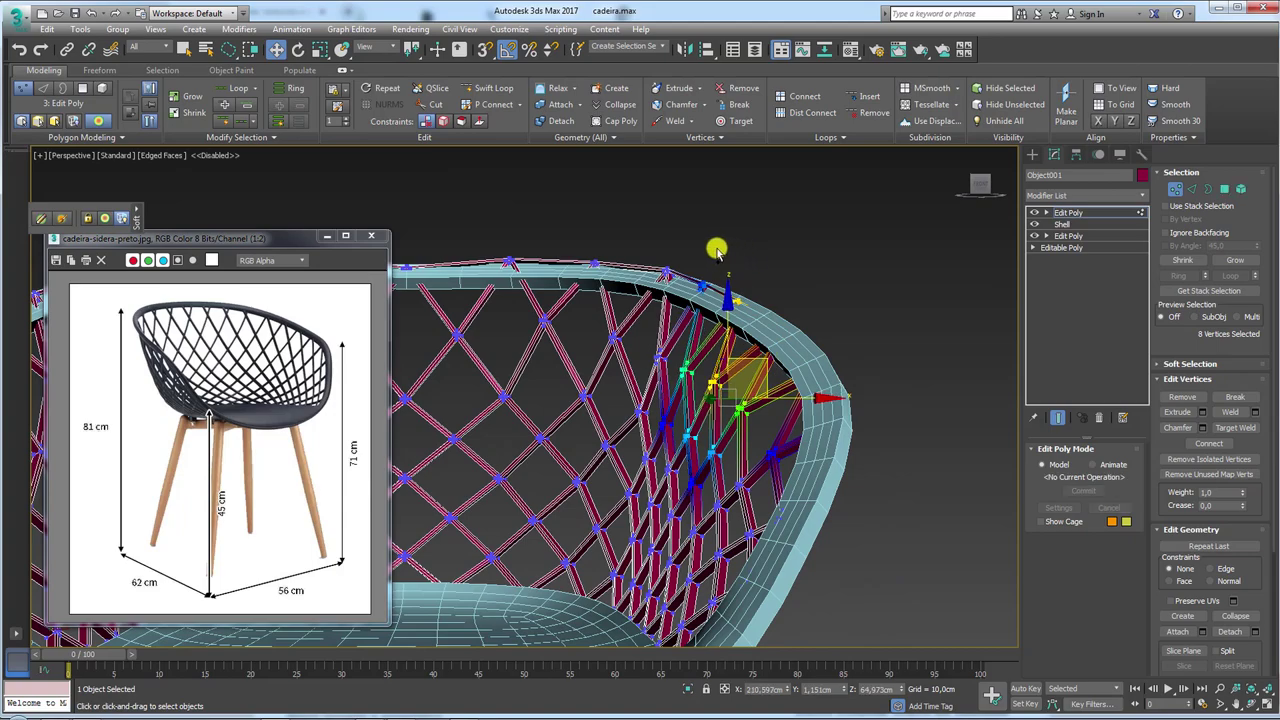
middle_click_drag(748, 322, 731, 323, "alt")
left_click_drag(731, 323, 735, 335)
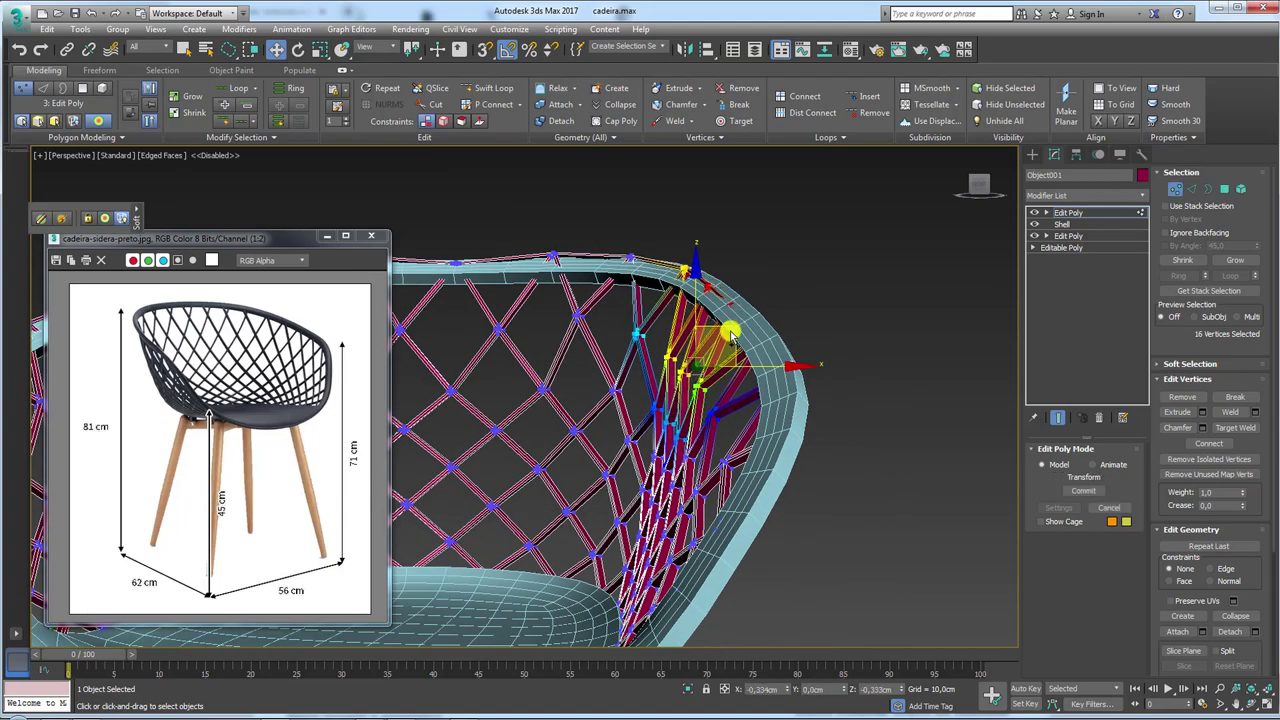
mouse_move(757, 314)
middle_mouse_down("alt")
mouse_move(674, 280)
mouse_move(686, 290)
mouse_move(646, 478)
mouse_move(609, 449)
mouse_move(831, 397)
mouse_move(733, 403)
mouse_move(828, 325)
middle_mouse_up("alt")
scroll(686, 290, "up", 3)
Rotate a group of eight upper rim vertices to follow the rim and lower them onto it.
left_click(714, 326, "alt")
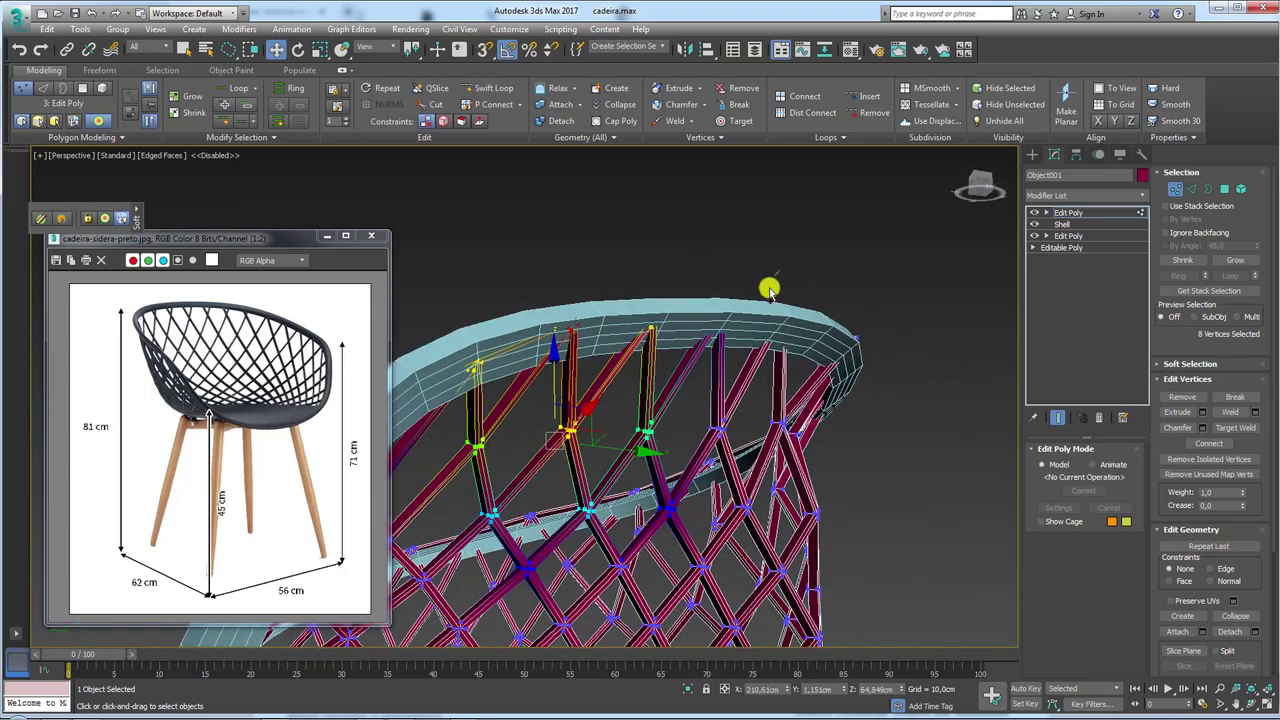
left_click(806, 355)
key("e")
middle_click_drag(803, 366, 770, 376, "alt")
left_click_drag(770, 376, 766, 363)
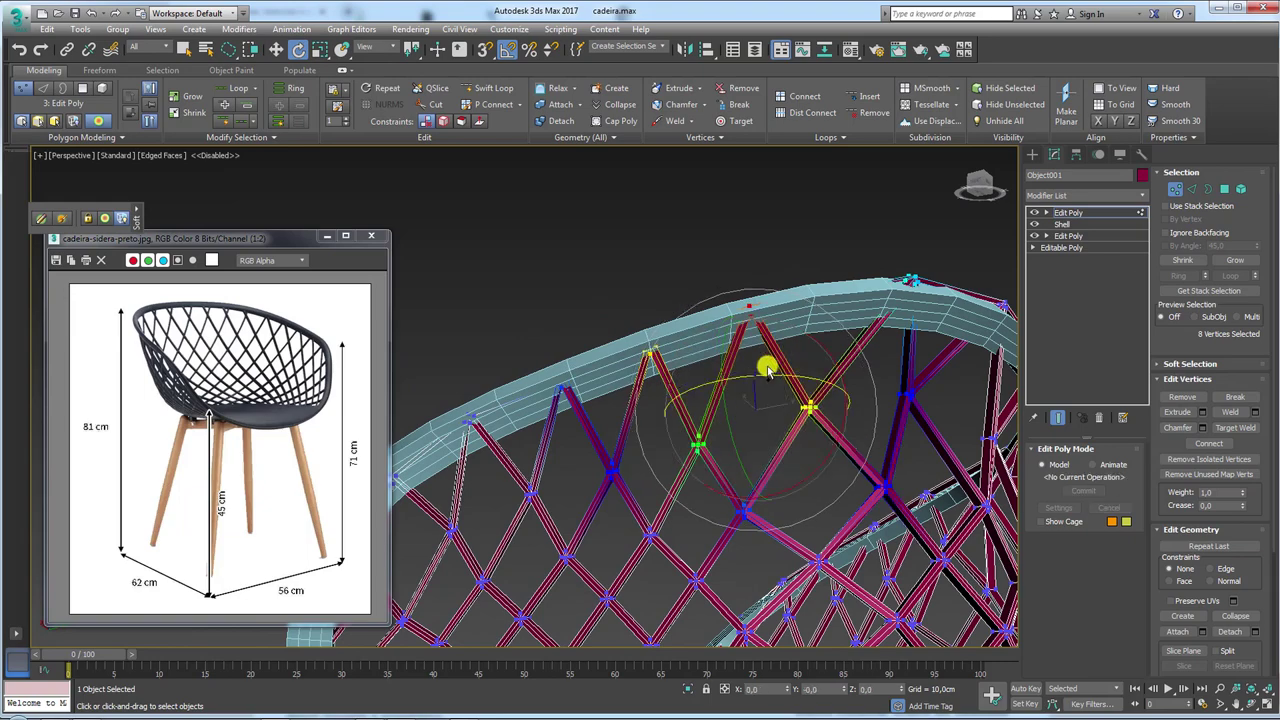
middle_click_drag(766, 363, 760, 357, "alt")
key("w")
left_click_drag(750, 355, 752, 352)
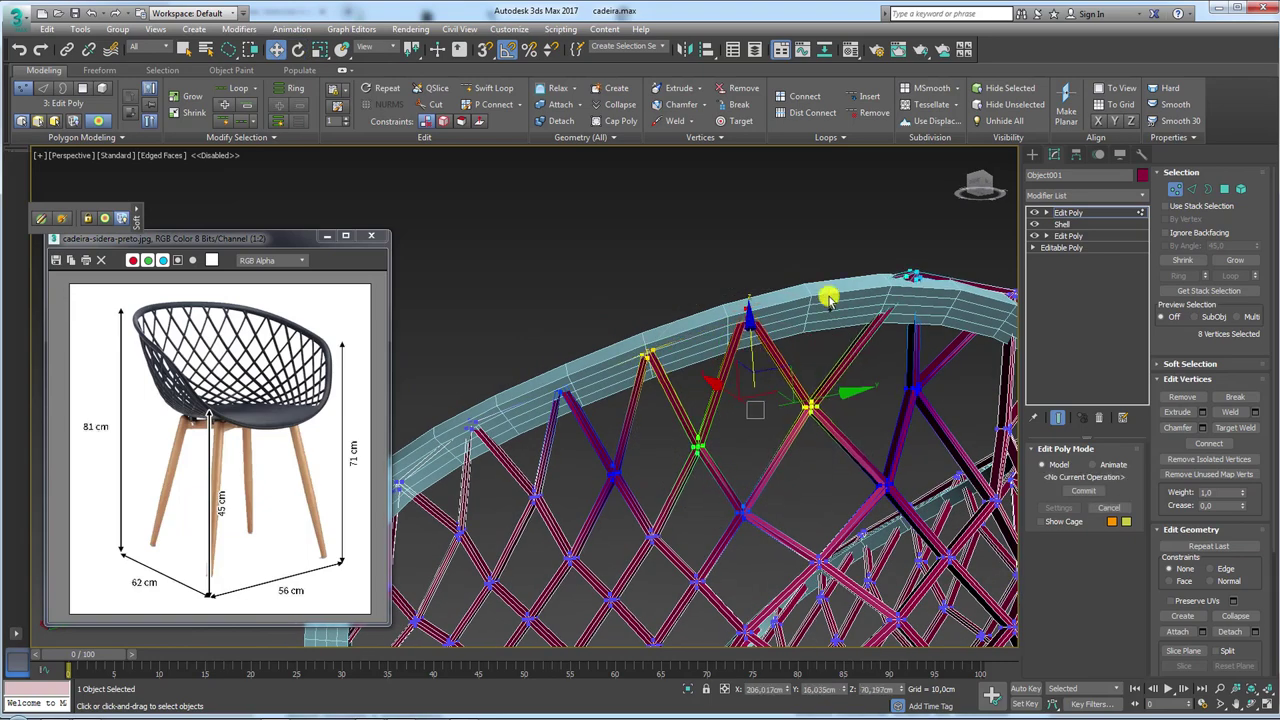
mouse_move(900, 310)
middle_mouse_down("alt")
mouse_move(849, 277)
mouse_move(655, 365)
middle_mouse_up("alt")
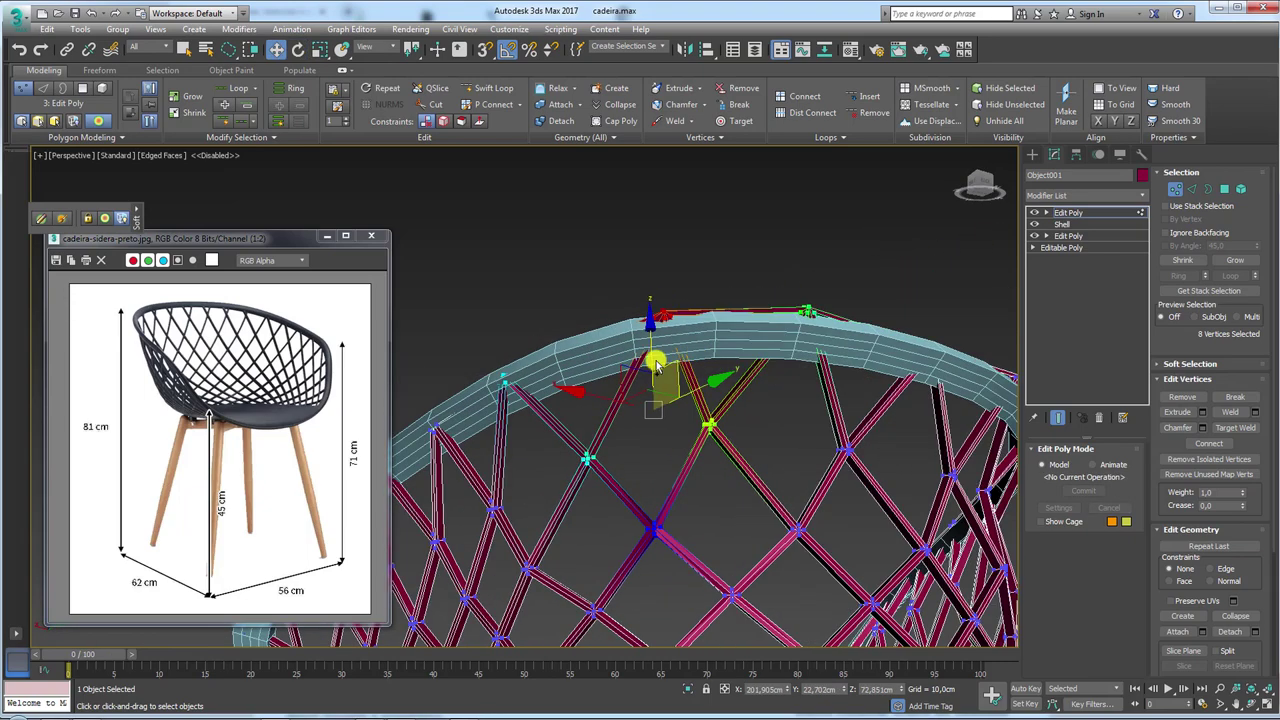
left_click_drag(641, 381, 641, 386)
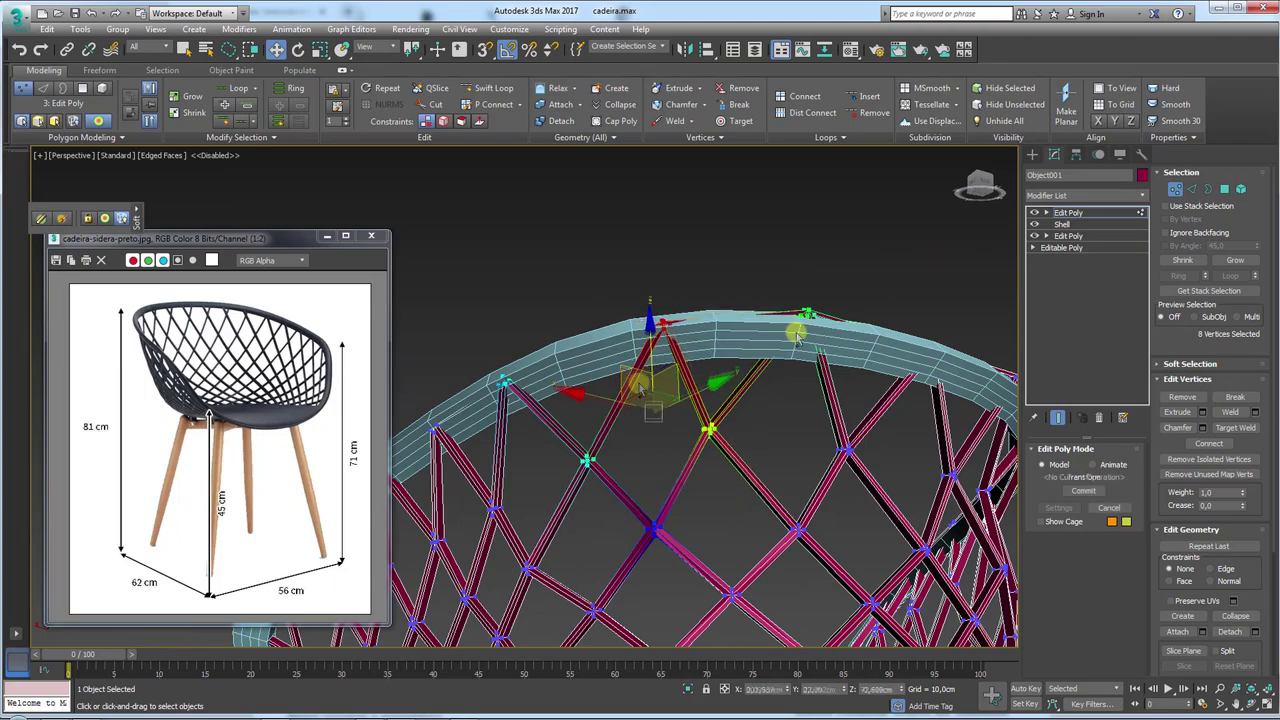
Select six vertices on the lattice side, then sixteen vertices near the seat edge.
mouse_move(797, 336)
middle_mouse_down("alt")
mouse_move(826, 277)
mouse_move(866, 338)
mouse_move(640, 363)
mouse_move(711, 366)
mouse_move(714, 323)
mouse_move(680, 440)
middle_mouse_up("alt")
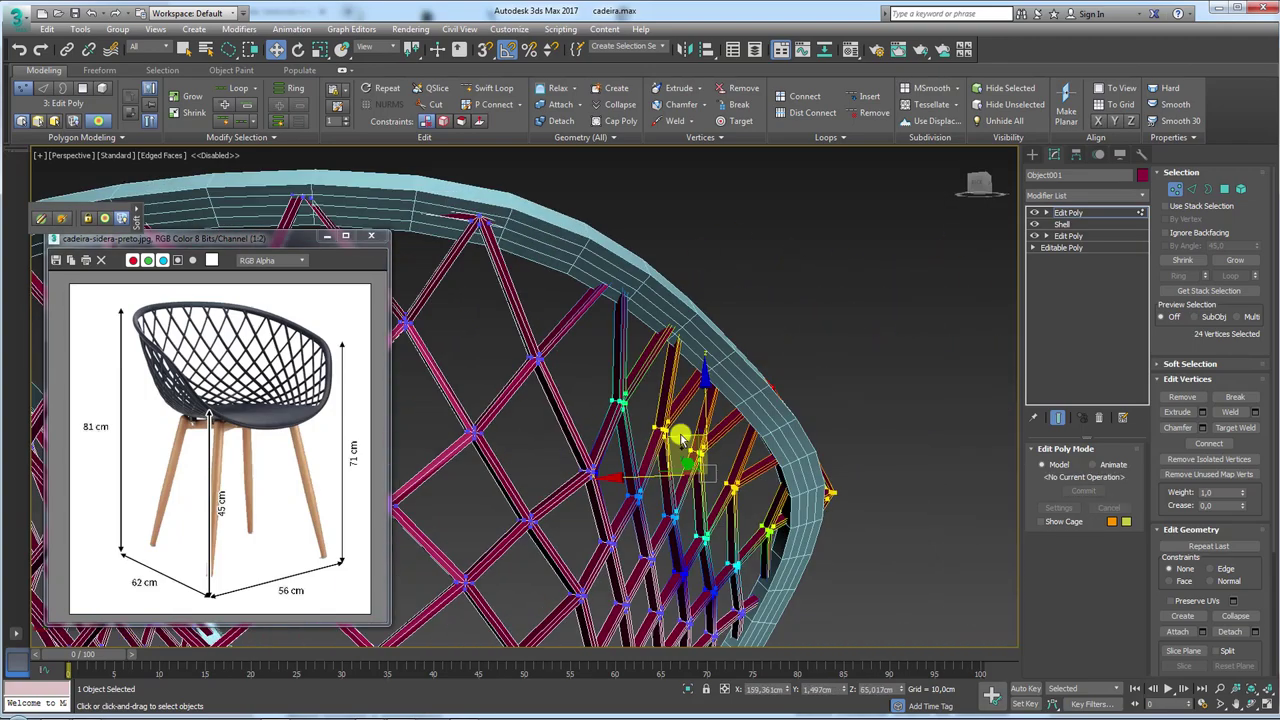
middle_click_drag(886, 474, 177, 237, "alt")
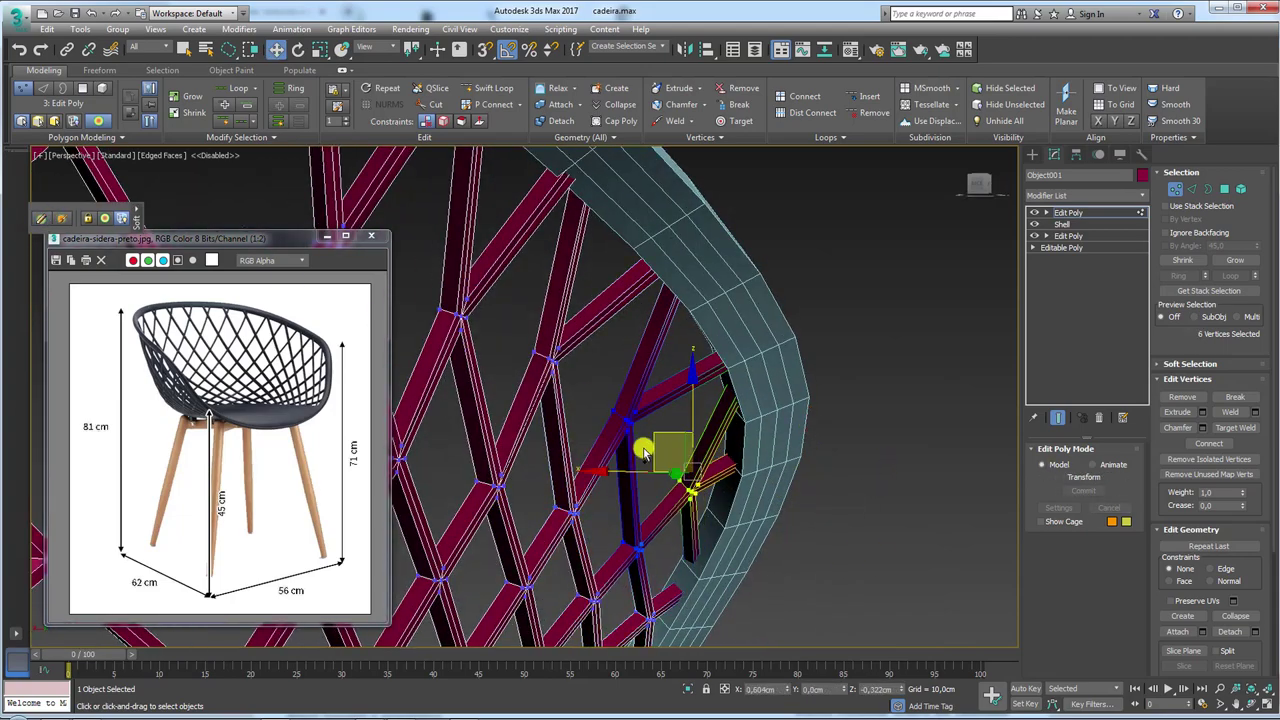
mouse_move(643, 452)
middle_mouse_down("alt")
mouse_move(783, 460)
mouse_move(743, 331)
mouse_move(760, 400)
middle_mouse_up("alt")
Leave the lattice's vertex editing and frame the view on the seat edge.
left_click(1045, 215)
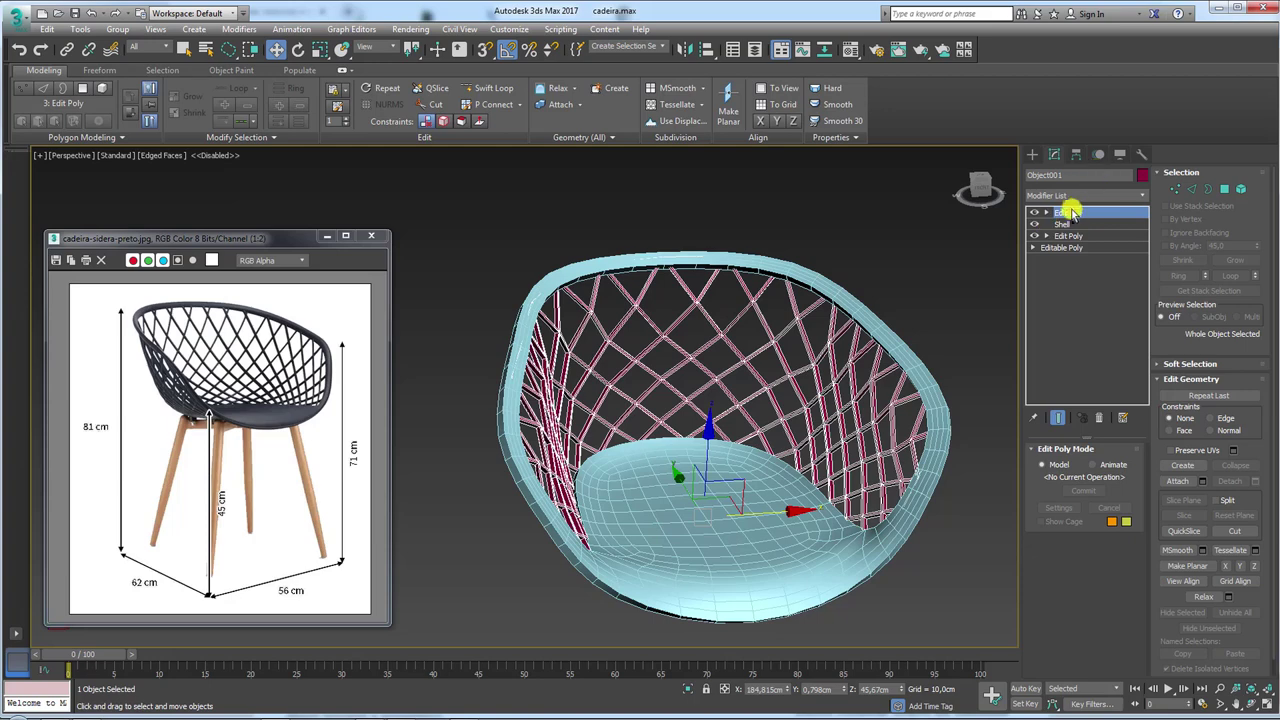
left_click(1046, 213)
left_click(1046, 213)
middle_click_drag(636, 453, 680, 450, "alt")
scroll(215, 408, "up", 2)
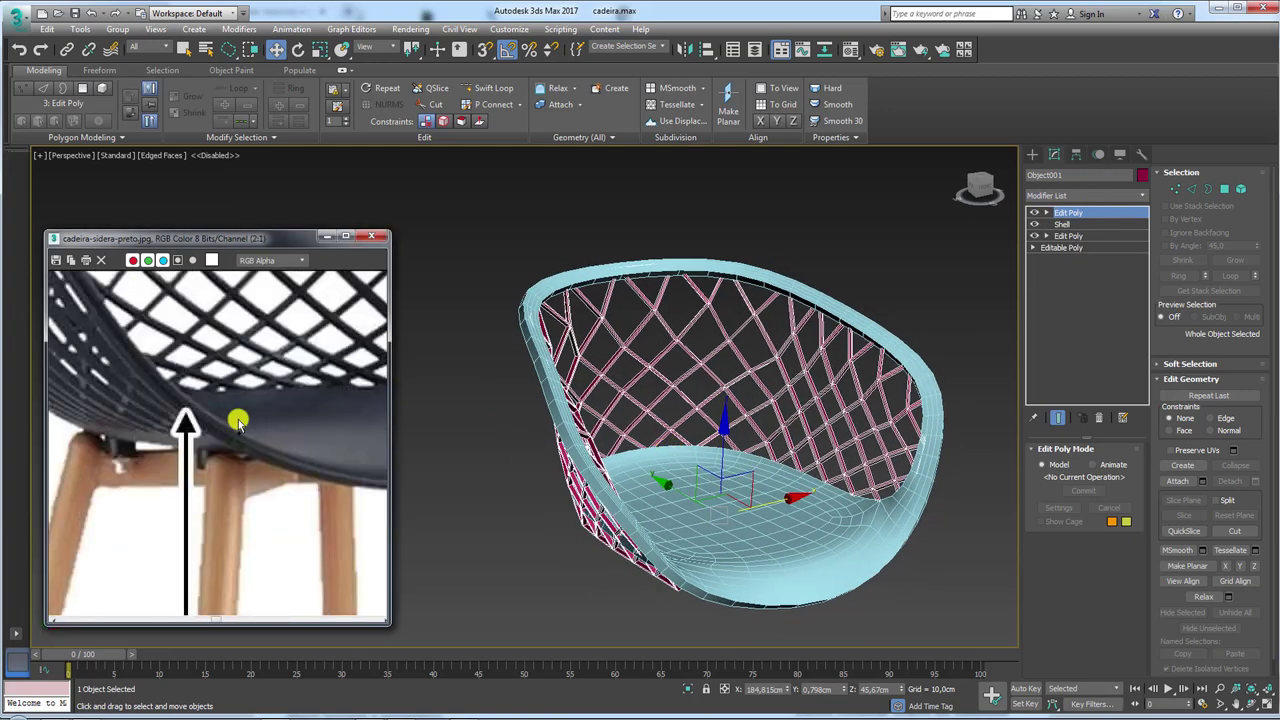
scroll(245, 425, "up", 1)
middle_click_drag(254, 442, 181, 440)
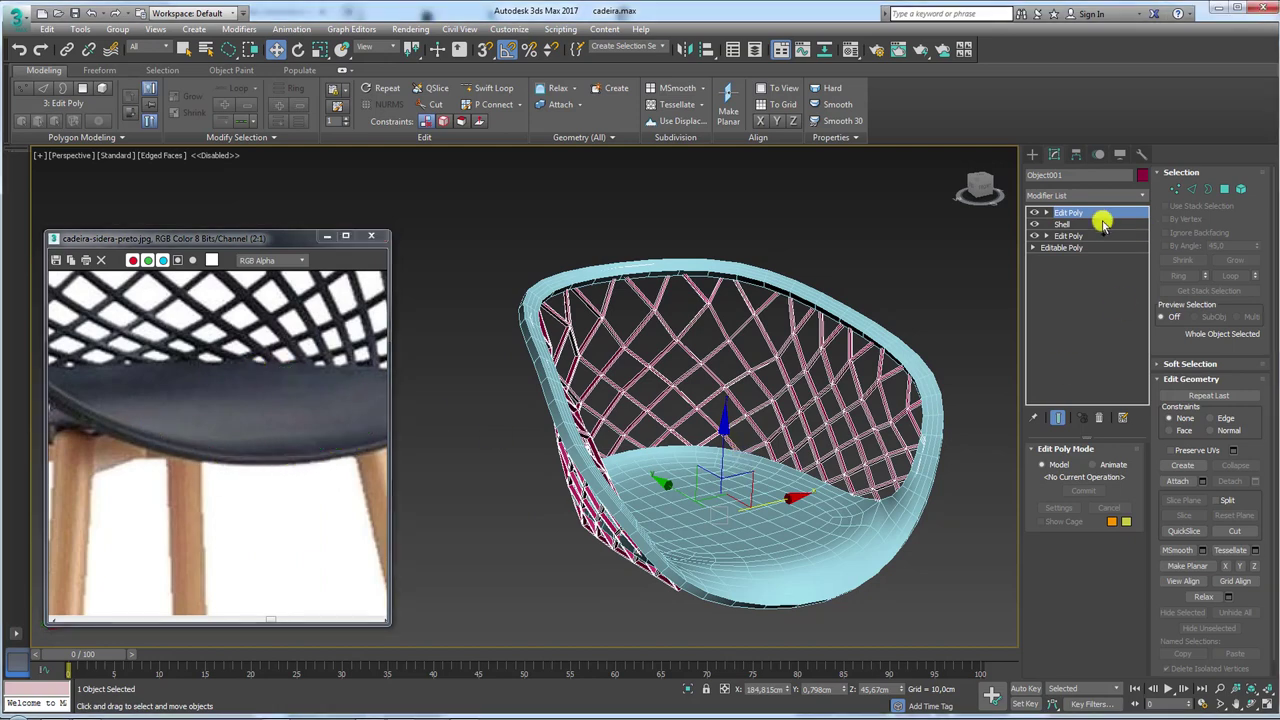
Thin Box002's Shell to 0cm inner and 0,26cm outer, then reselect Object001.
left_click(858, 524)
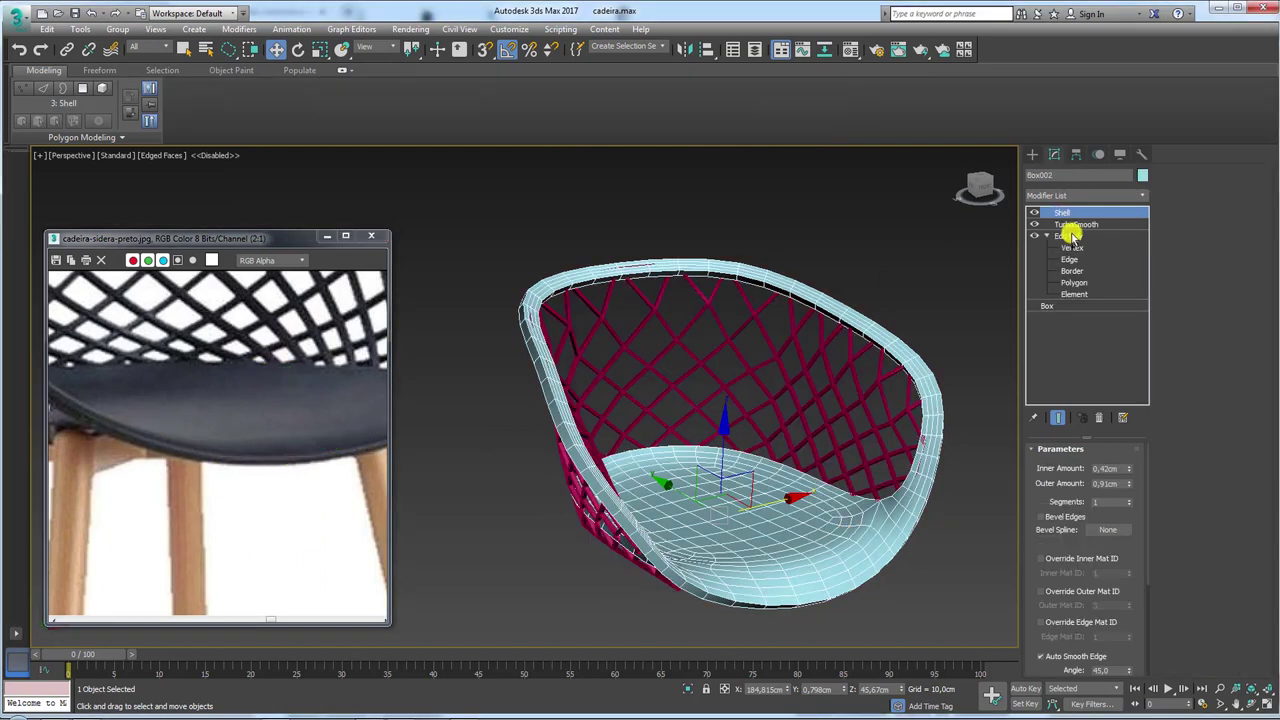
left_click_drag(1131, 484, 1126, 514)
mouse_move(933, 531)
middle_mouse_down("alt")
mouse_move(870, 516)
mouse_move(814, 523)
mouse_move(886, 509)
mouse_move(868, 489)
mouse_move(1033, 215)
mouse_move(889, 323)
mouse_move(877, 351)
mouse_move(831, 320)
mouse_move(908, 305)
middle_mouse_up("alt")
left_click(1035, 213)
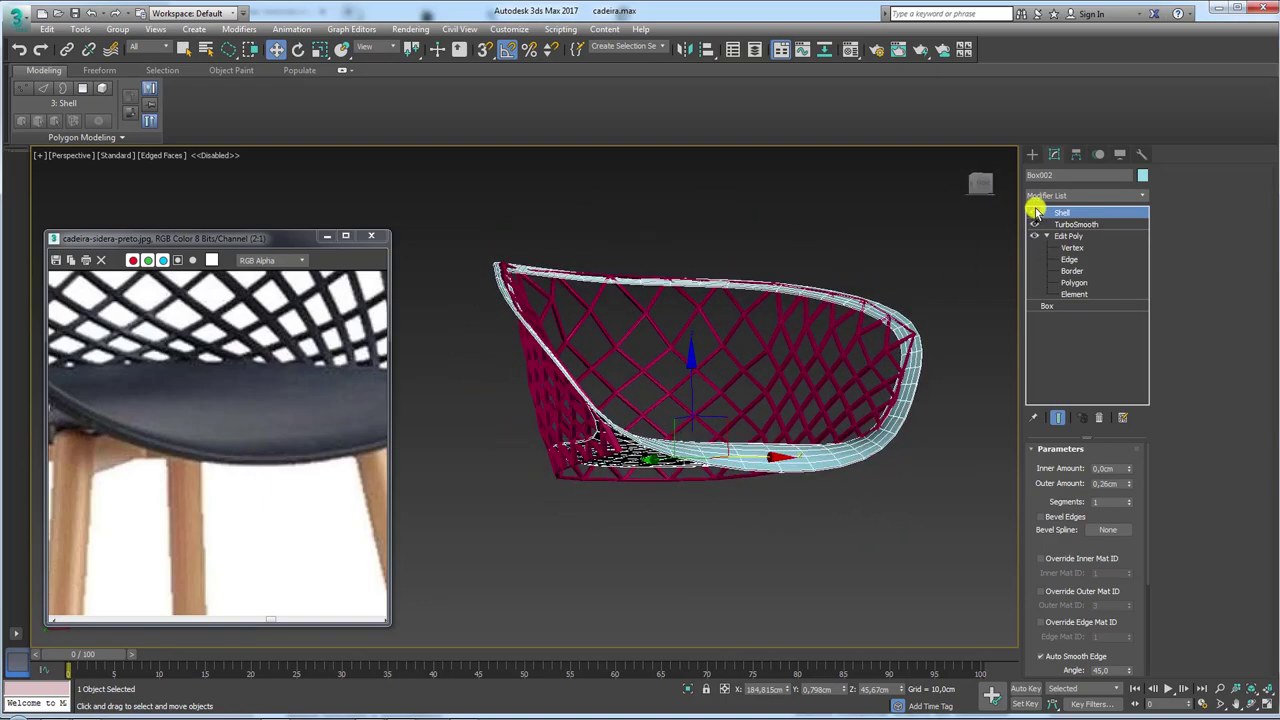
mouse_move(697, 448)
middle_mouse_down("alt")
mouse_move(786, 457)
mouse_move(697, 491)
mouse_move(828, 458)
mouse_move(803, 449)
mouse_move(751, 463)
mouse_move(749, 431)
mouse_move(748, 450)
middle_mouse_up("alt")
left_click(745, 432)
scroll(745, 432, "up", 5)
scroll(714, 429, "down", 4)
scroll(748, 450, "up", 4)
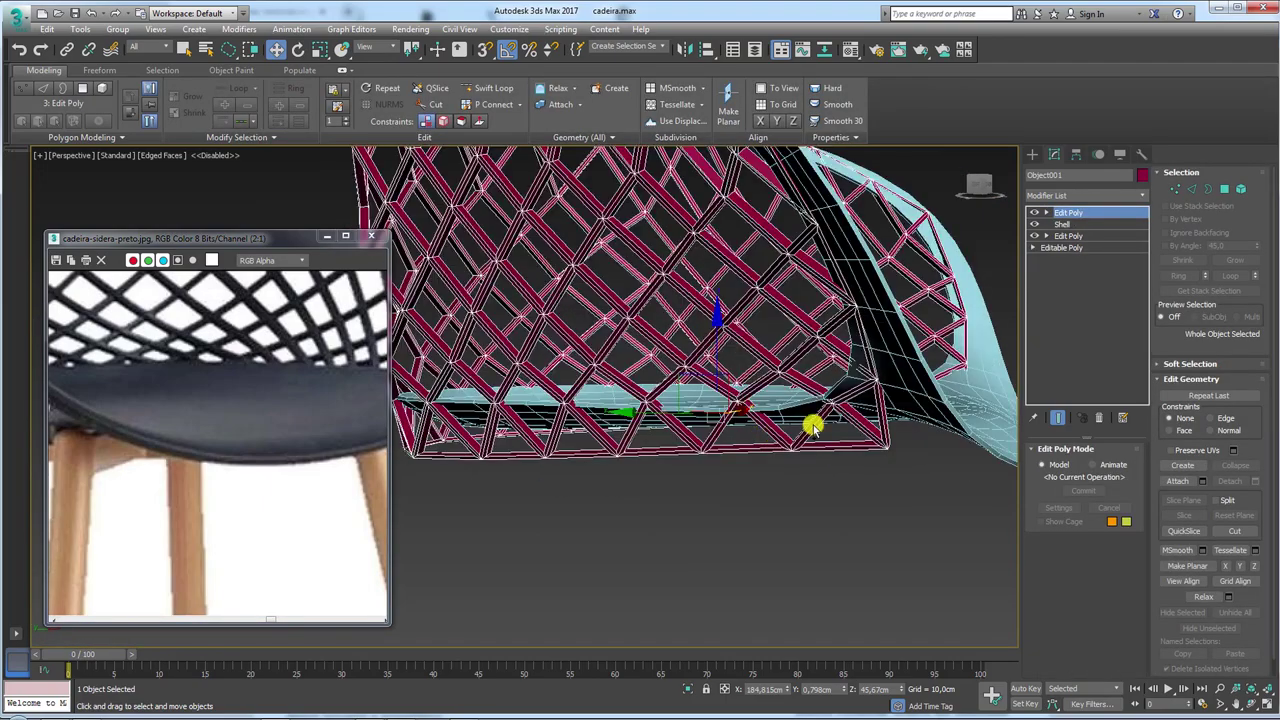
Return to the lattice's vertex level, clear the selection and view the chair from below.
left_click(1045, 213)
left_click(1072, 224)
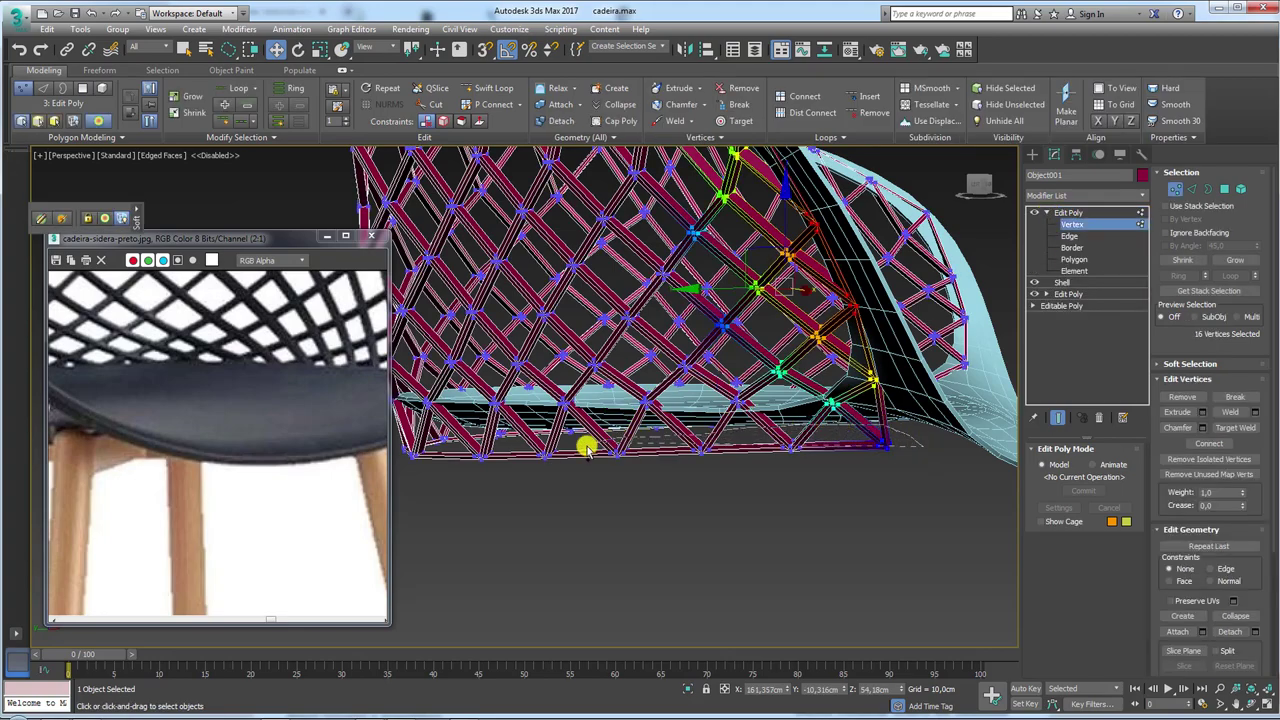
mouse_move(586, 449)
middle_mouse_down("alt")
mouse_move(597, 517)
mouse_move(686, 524)
middle_mouse_up("alt")
left_click(597, 517)
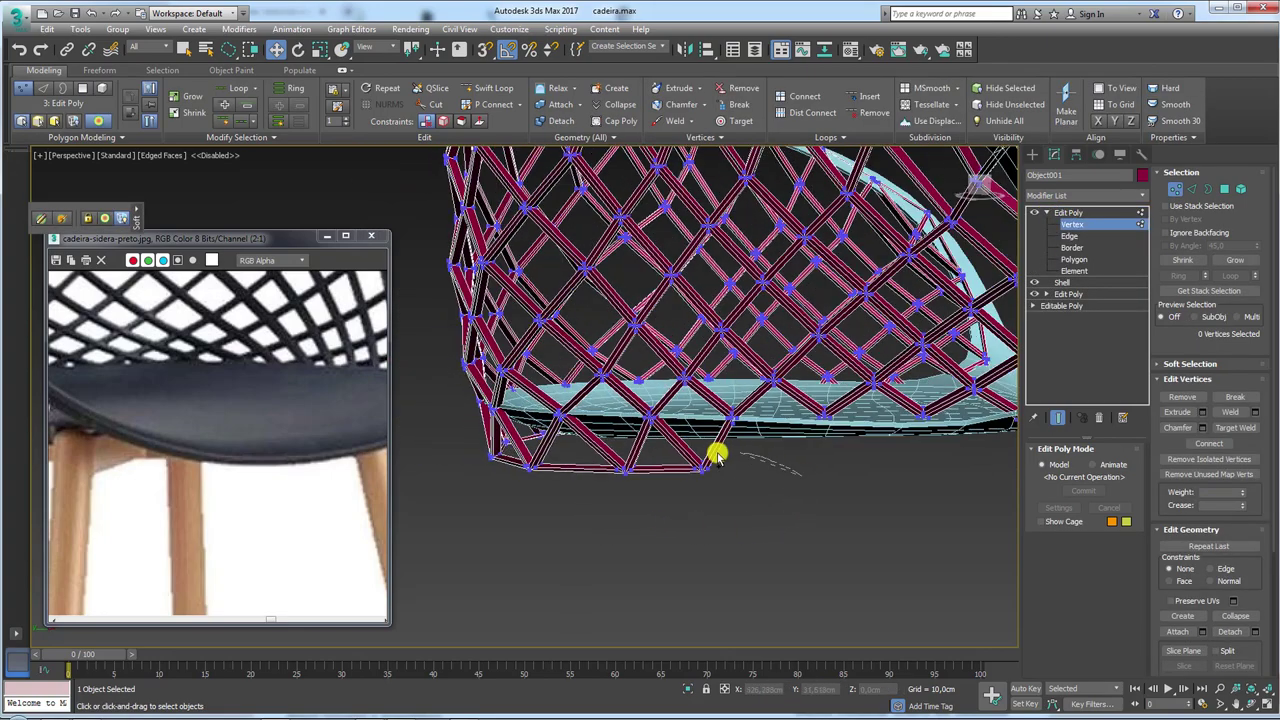
mouse_move(566, 497)
middle_mouse_down("alt")
mouse_move(706, 517)
mouse_move(741, 498)
middle_mouse_up("alt")
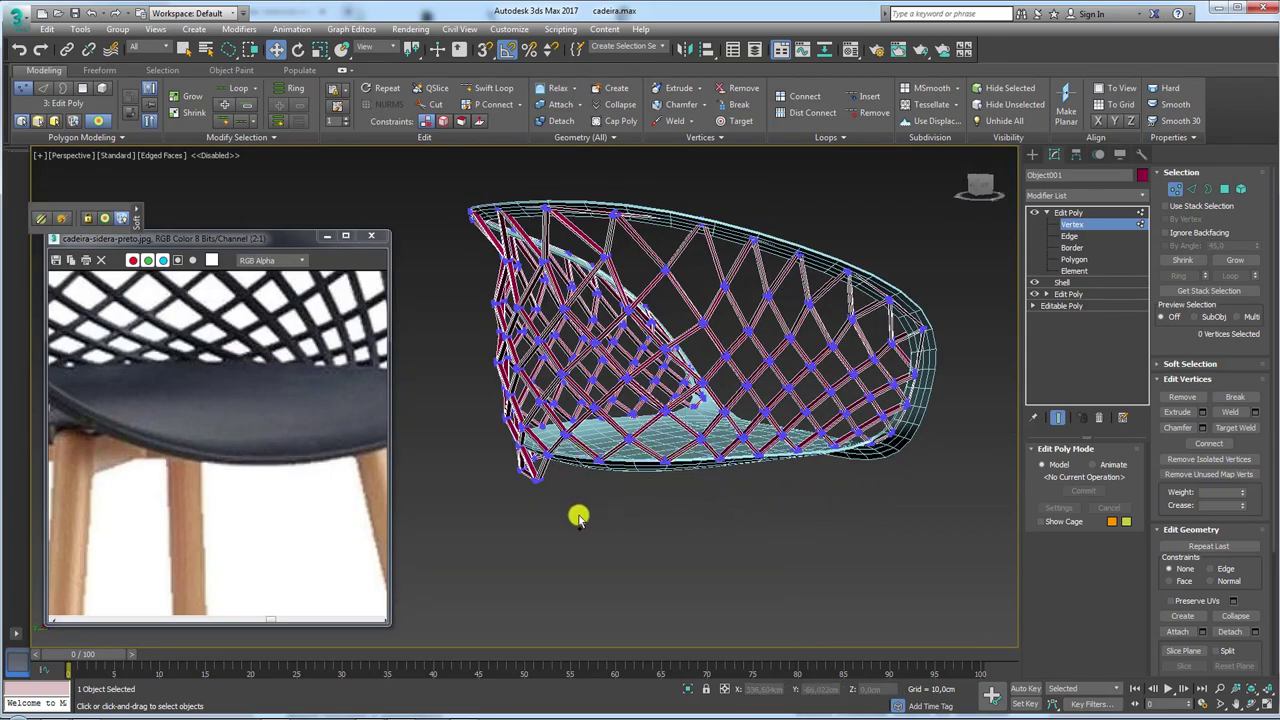
middle_click_drag(578, 516, 757, 515, "alt")
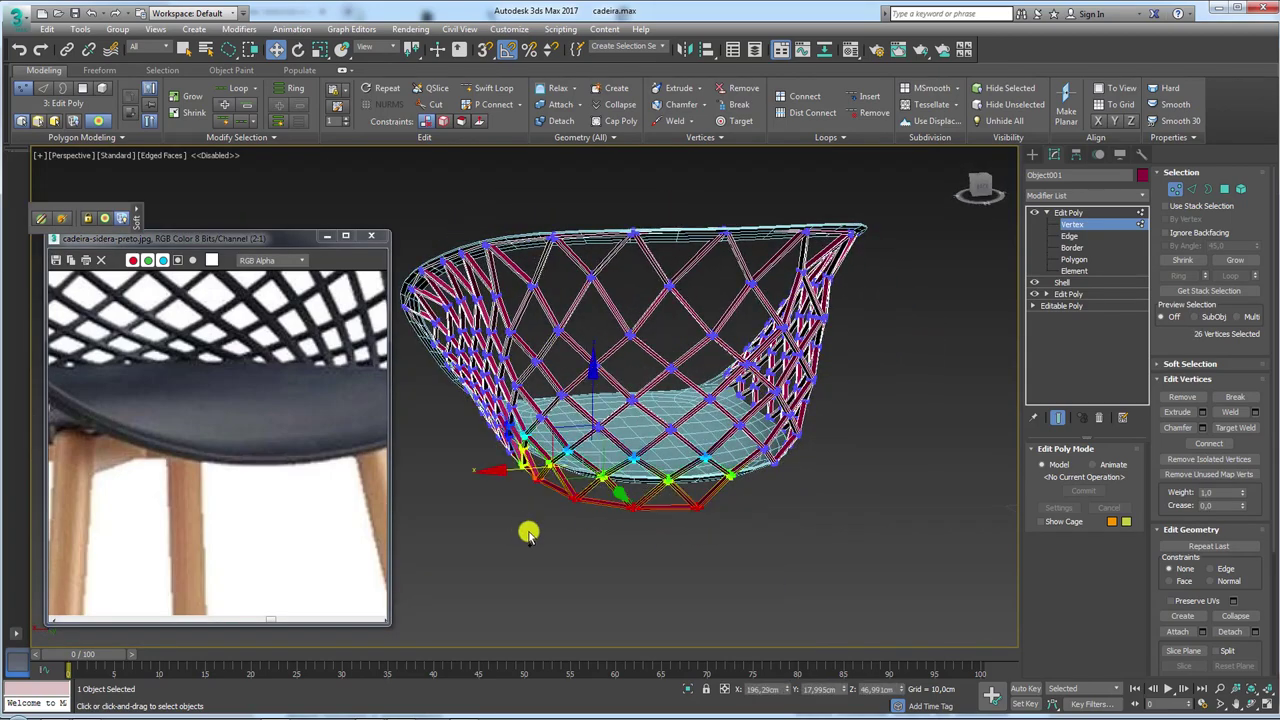
middle_click_drag(560, 523, 865, 497, "alt")
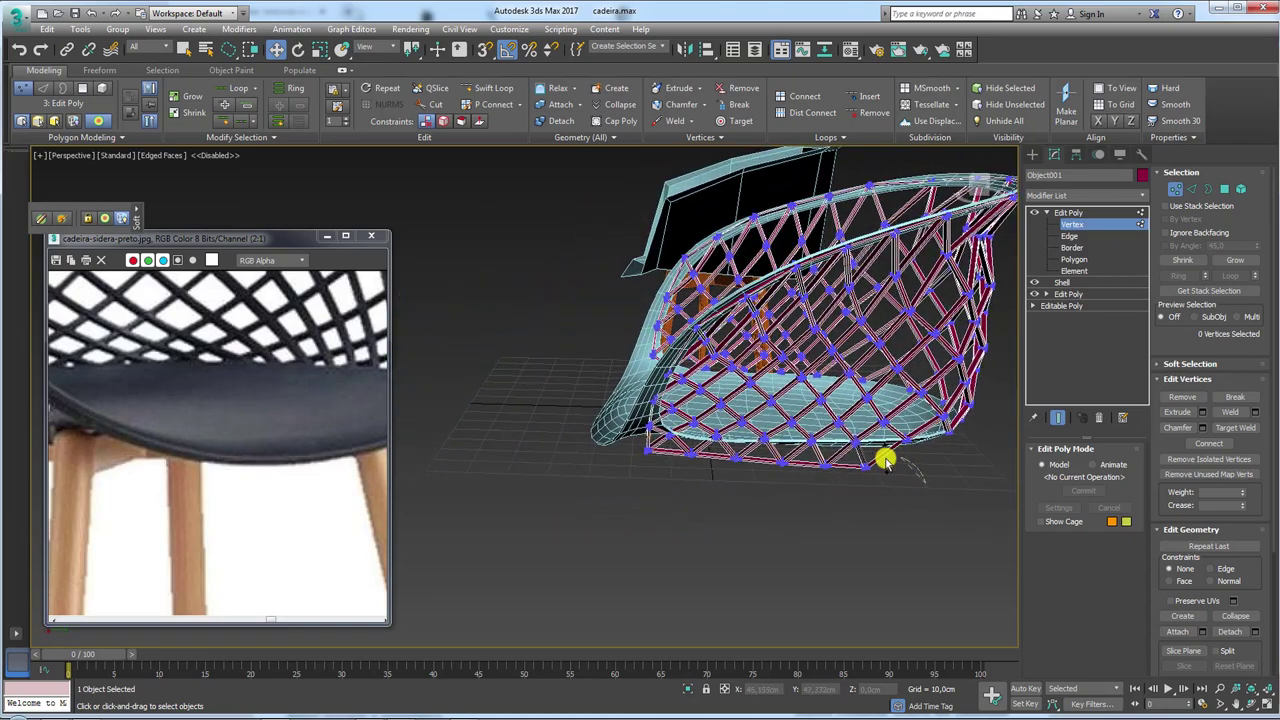
left_click_drag(595, 470, 655, 489)
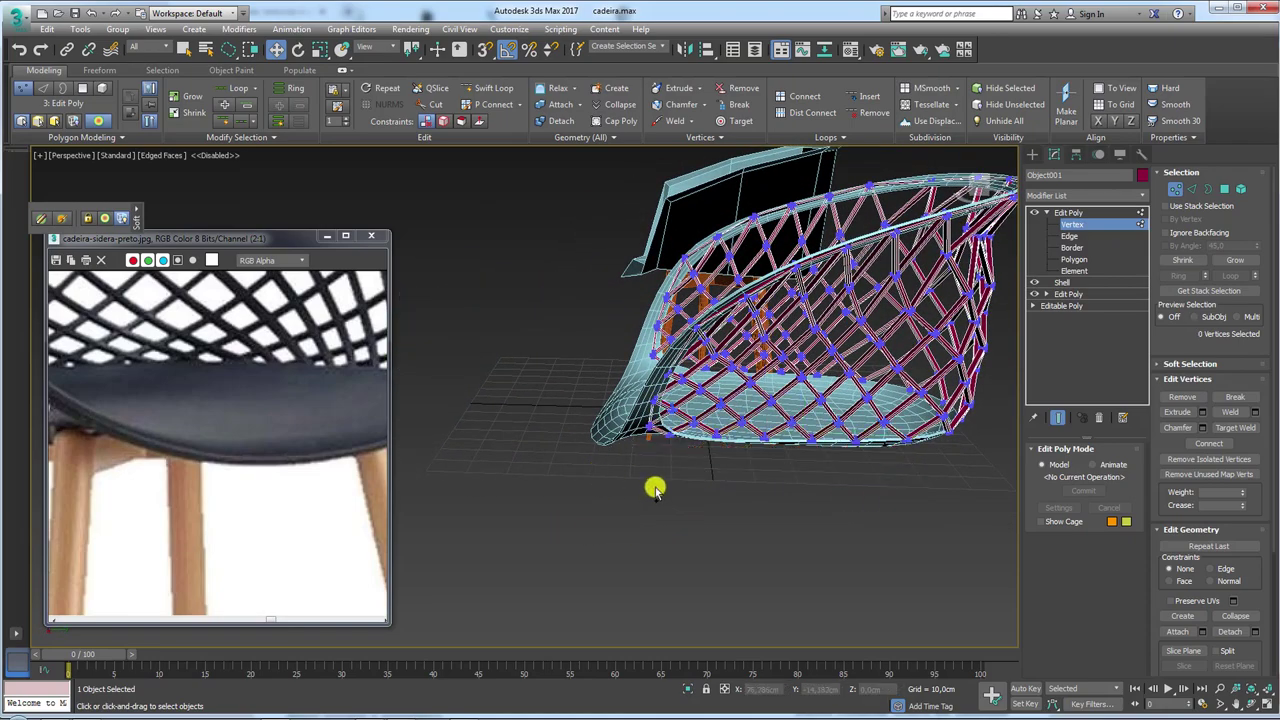
scroll(706, 456, "up", 2)
scroll(680, 431, "up", 2)
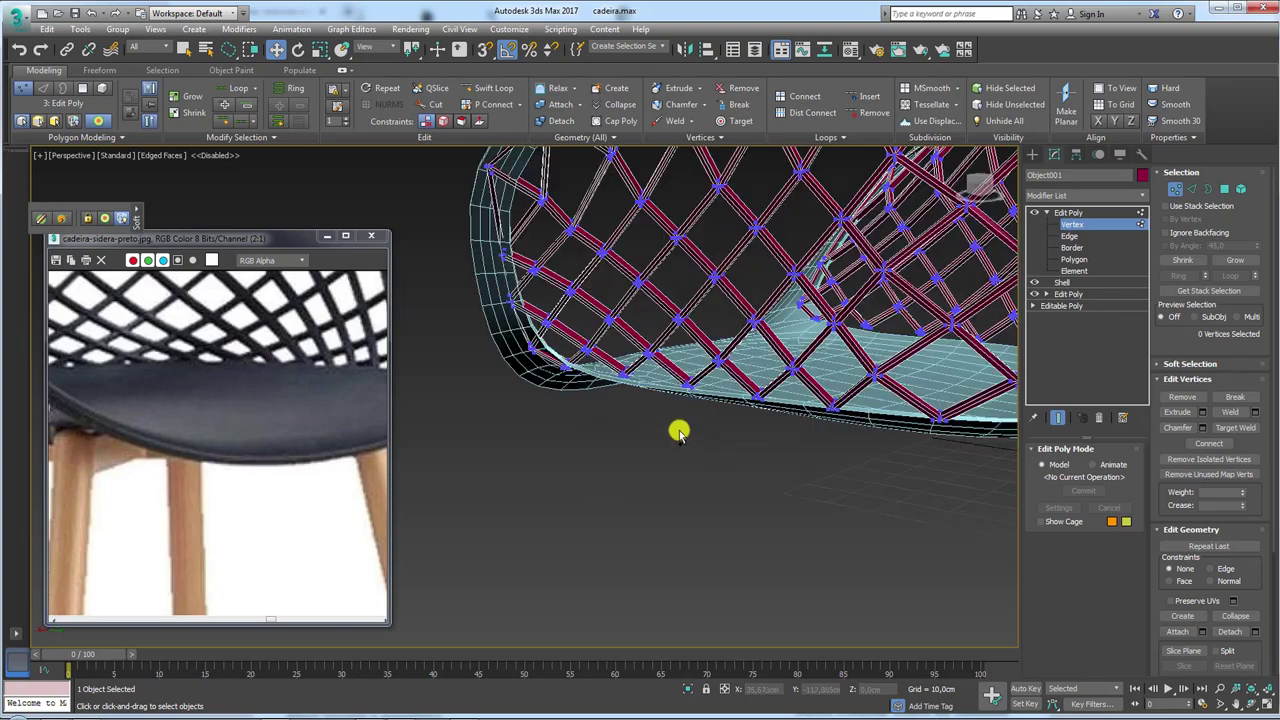
scroll(595, 410, "up", 1)
scroll(582, 399, "up", 2)
mouse_move(582, 399)
middle_mouse_down("alt")
mouse_move(603, 374)
mouse_move(643, 382)
middle_mouse_up("alt")
Box-select the lattice's lower-left vertex cluster and move it down onto the seat shell.
left_click_drag(595, 374, 515, 250)
mouse_move(515, 250)
middle_mouse_down("alt")
mouse_move(634, 357)
mouse_move(586, 363)
mouse_move(563, 277)
middle_mouse_up("alt")
left_click_drag(563, 277, 575, 290)
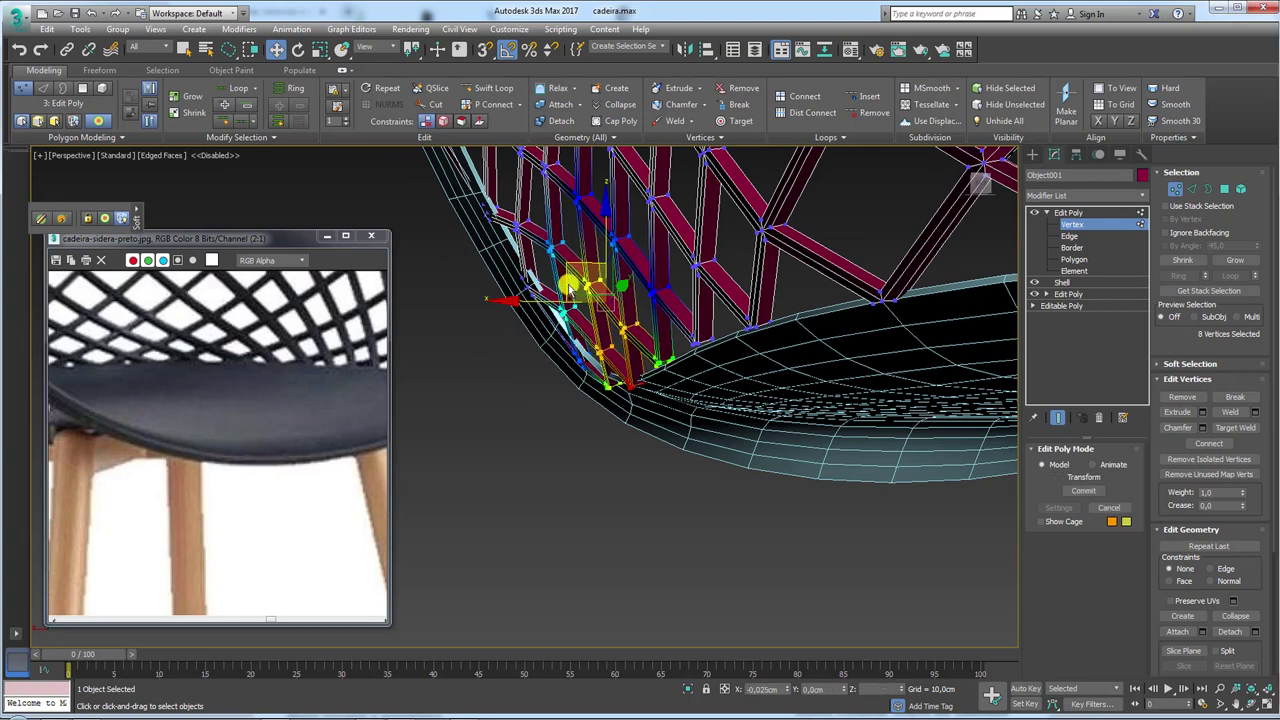
left_click_drag(671, 337, 690, 322)
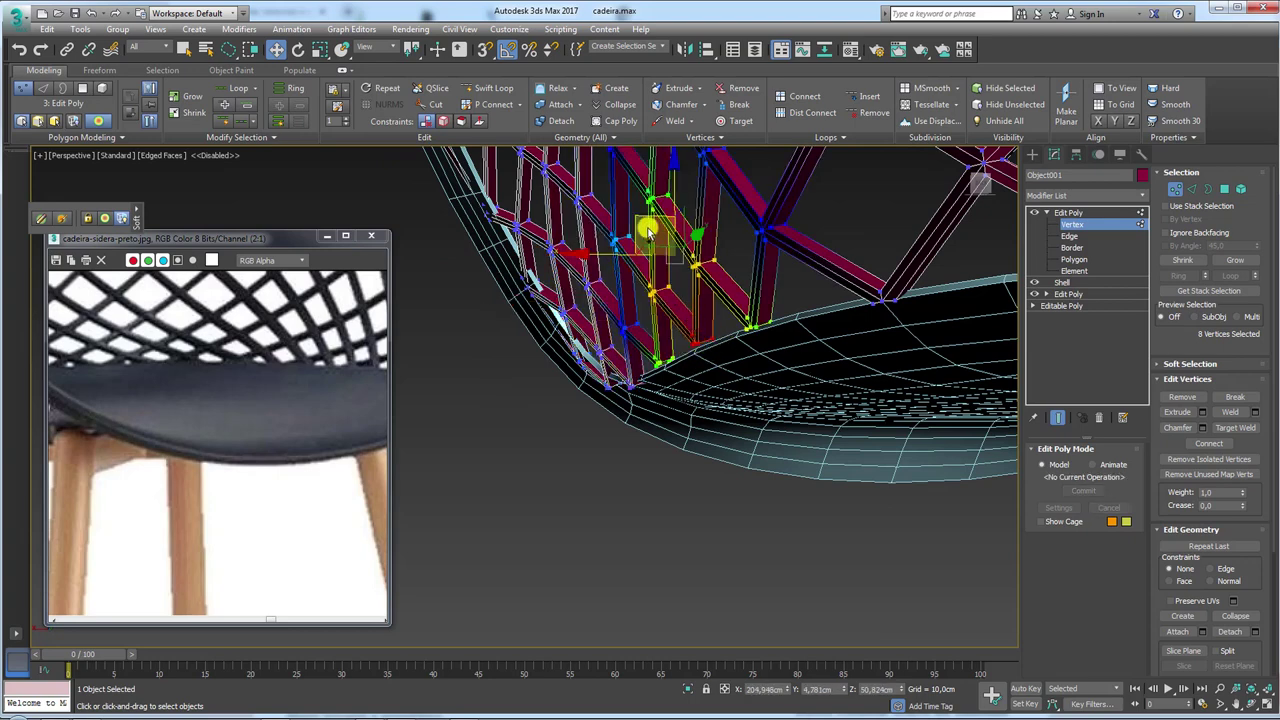
left_click_drag(647, 233, 645, 236)
middle_click_drag(645, 236, 603, 434, "alt")
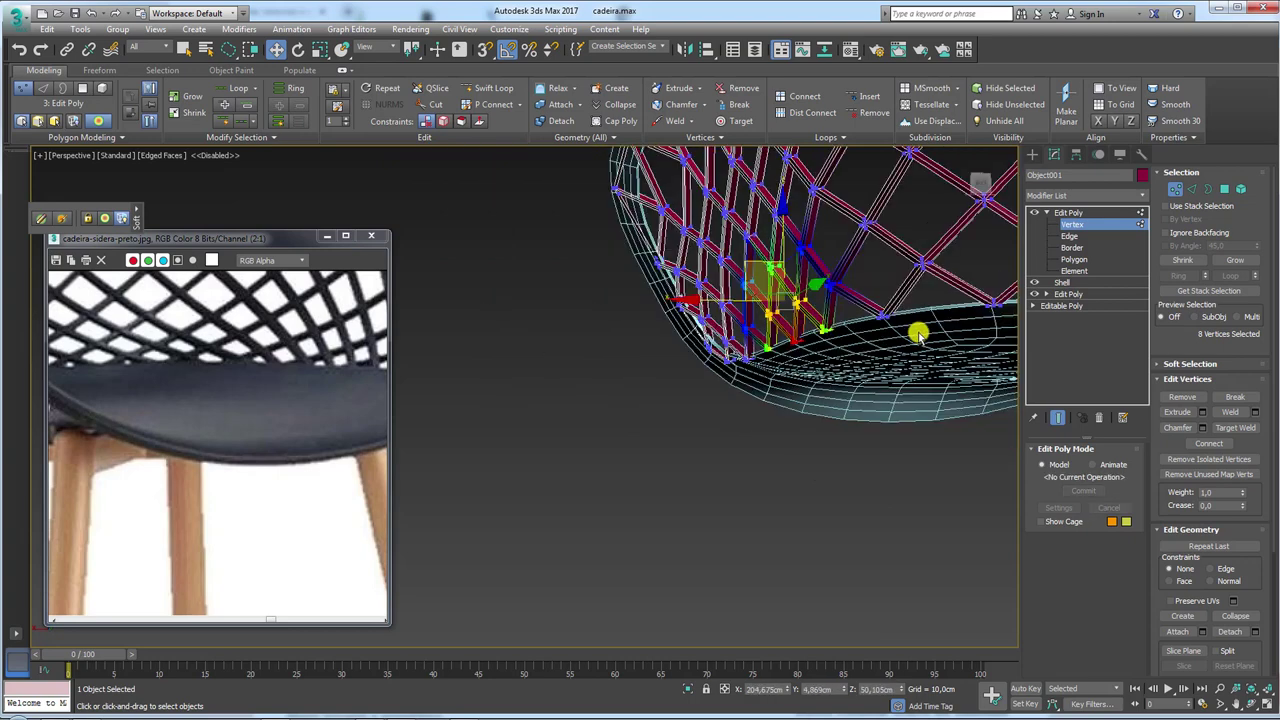
left_click(1074, 224)
Slim the lattice's Shell to about 0,12cm inner and 0,11cm outer.
left_click(1085, 282)
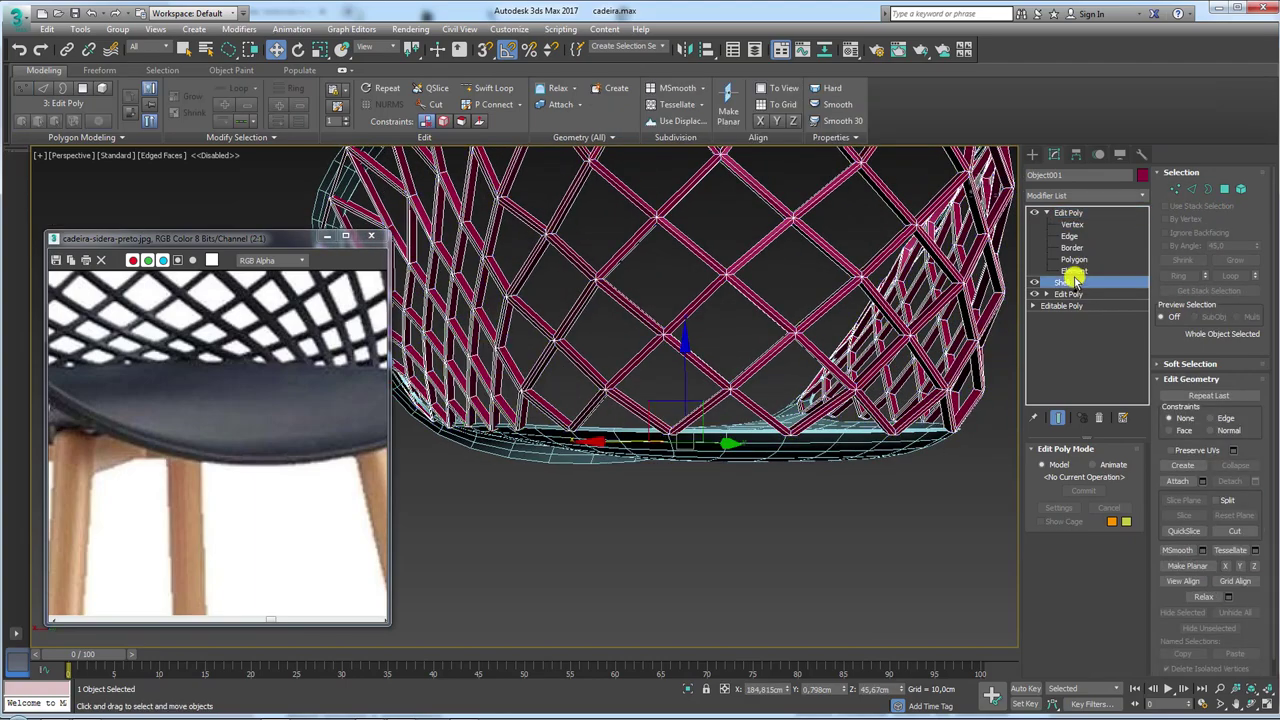
middle_click_drag(804, 458, 920, 483, "alt")
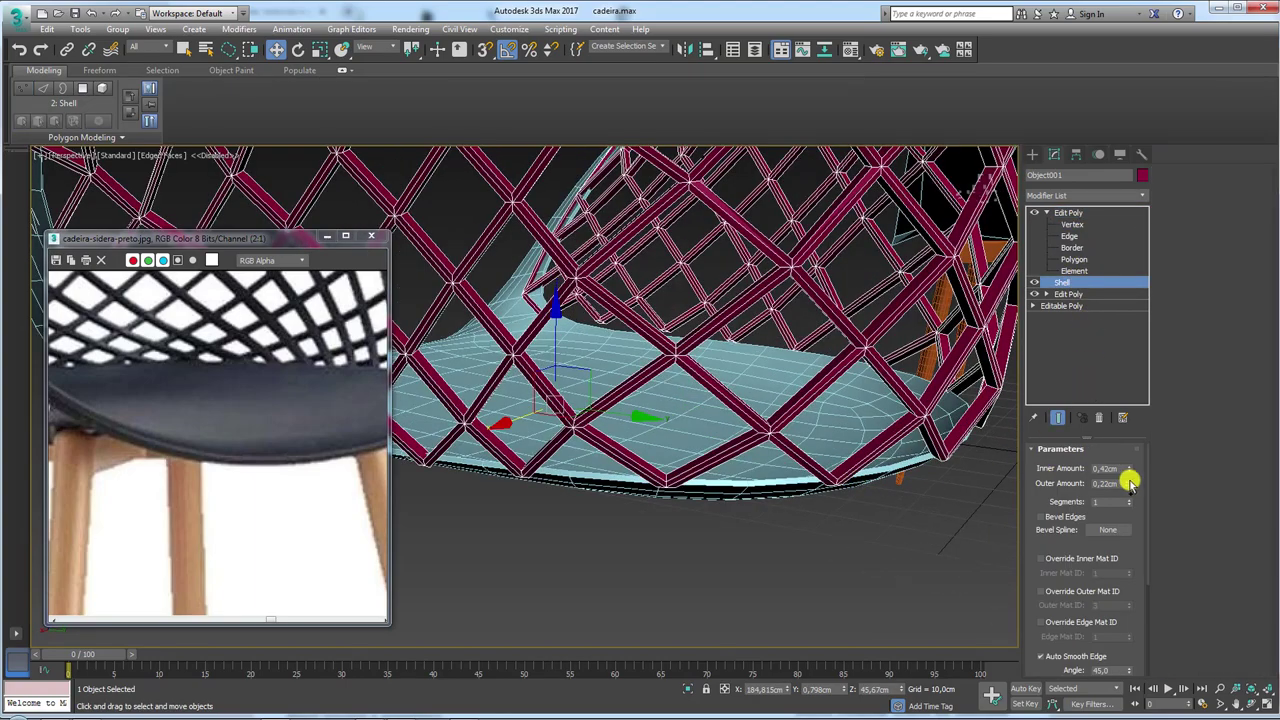
left_click_drag(1128, 483, 1128, 490)
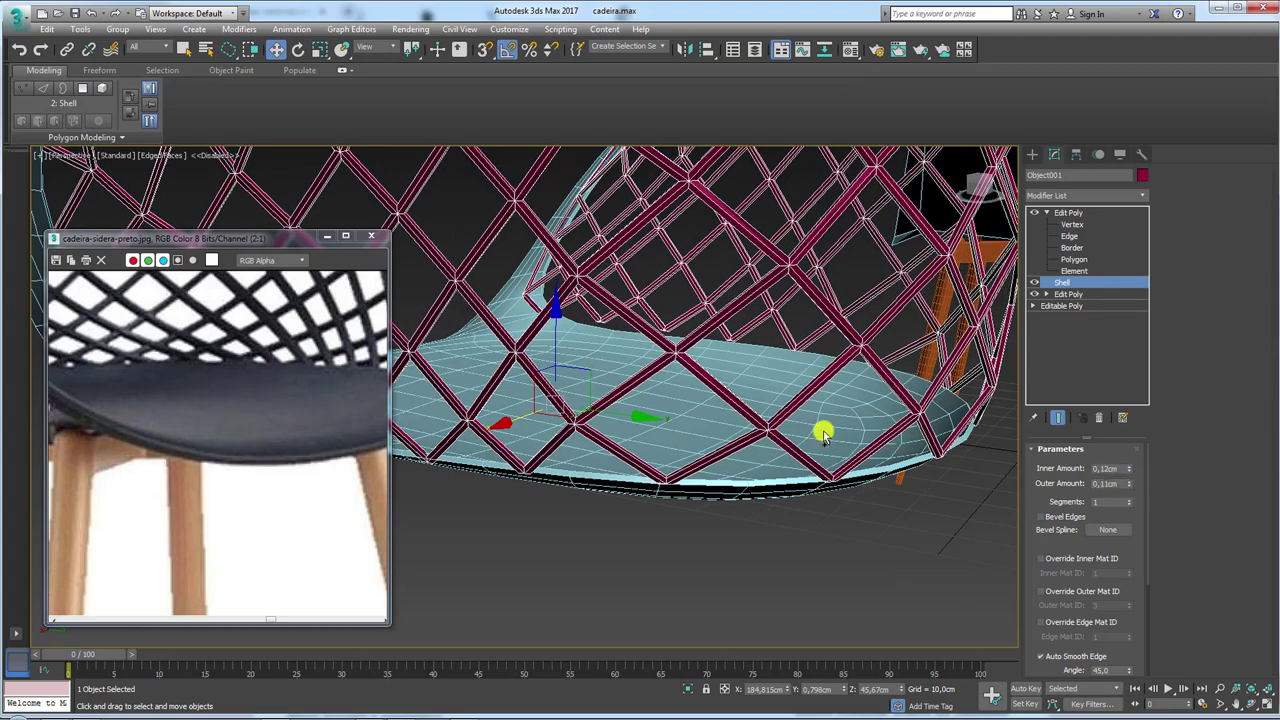
mouse_move(745, 410)
middle_mouse_down("alt")
mouse_move(823, 449)
mouse_move(674, 409)
mouse_move(899, 405)
middle_mouse_up("alt")
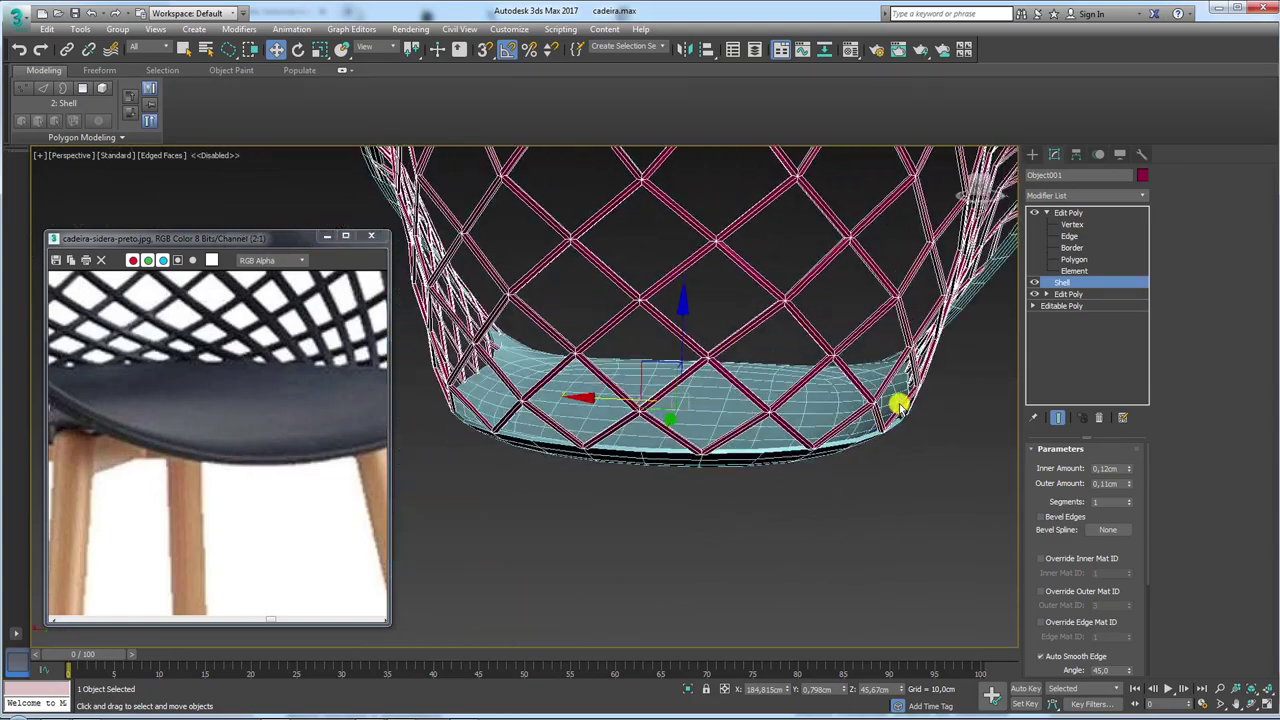
Move further groups of the lattice's bottom vertices down against the seat shell's rim.
left_click(1071, 224)
scroll(835, 472, "up", 3)
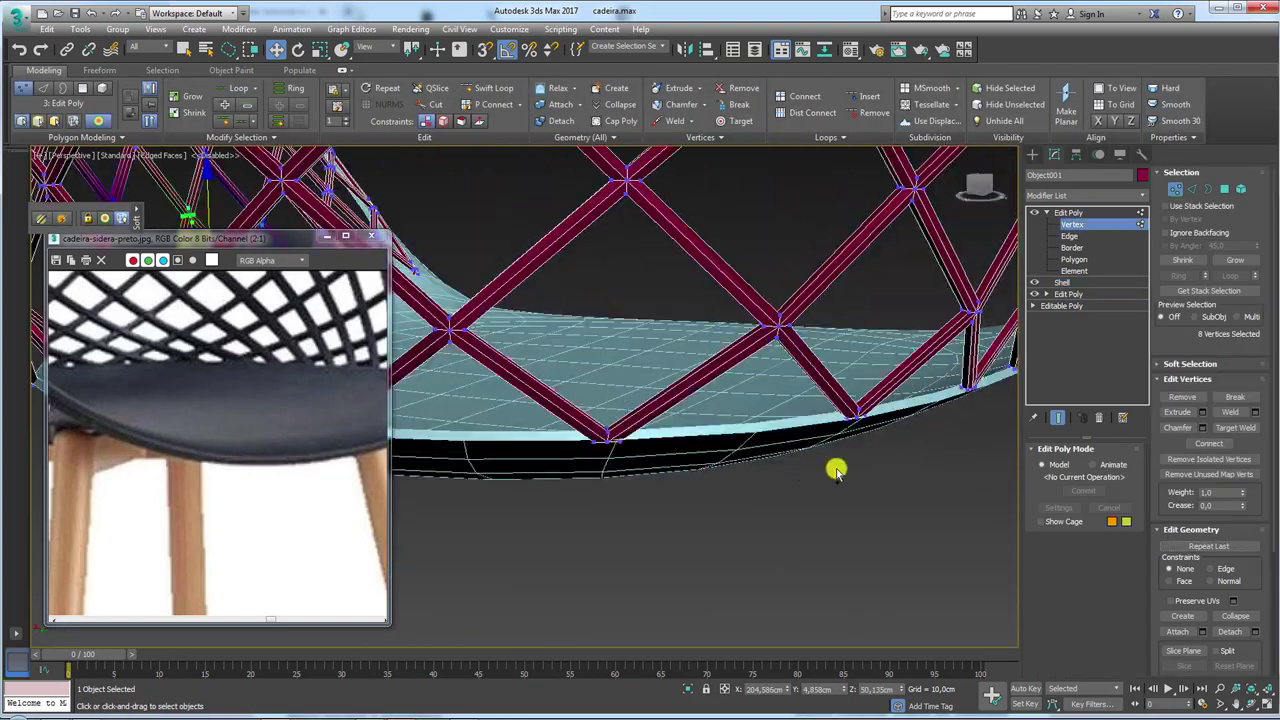
mouse_move(845, 385)
middle_mouse_down("alt")
mouse_move(849, 423)
mouse_move(869, 291)
middle_mouse_up("alt")
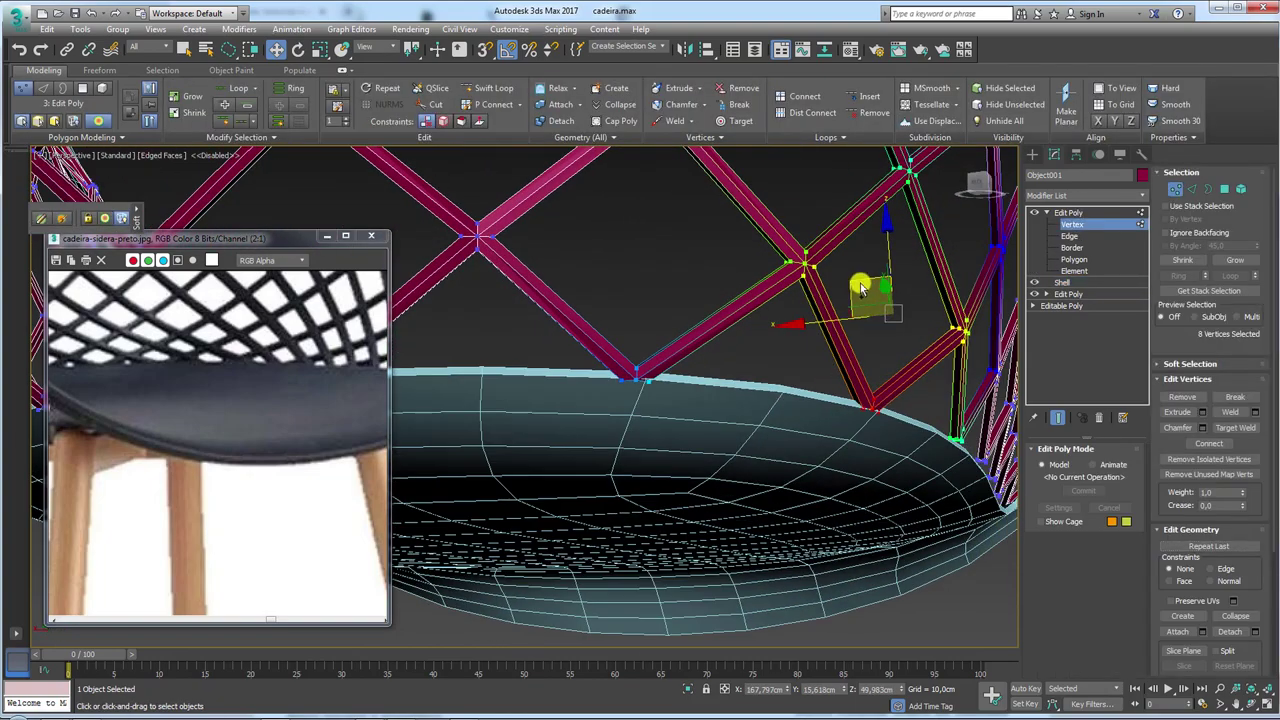
mouse_move(931, 366)
middle_mouse_down("alt")
mouse_move(697, 429)
mouse_move(659, 455)
middle_mouse_up("alt")
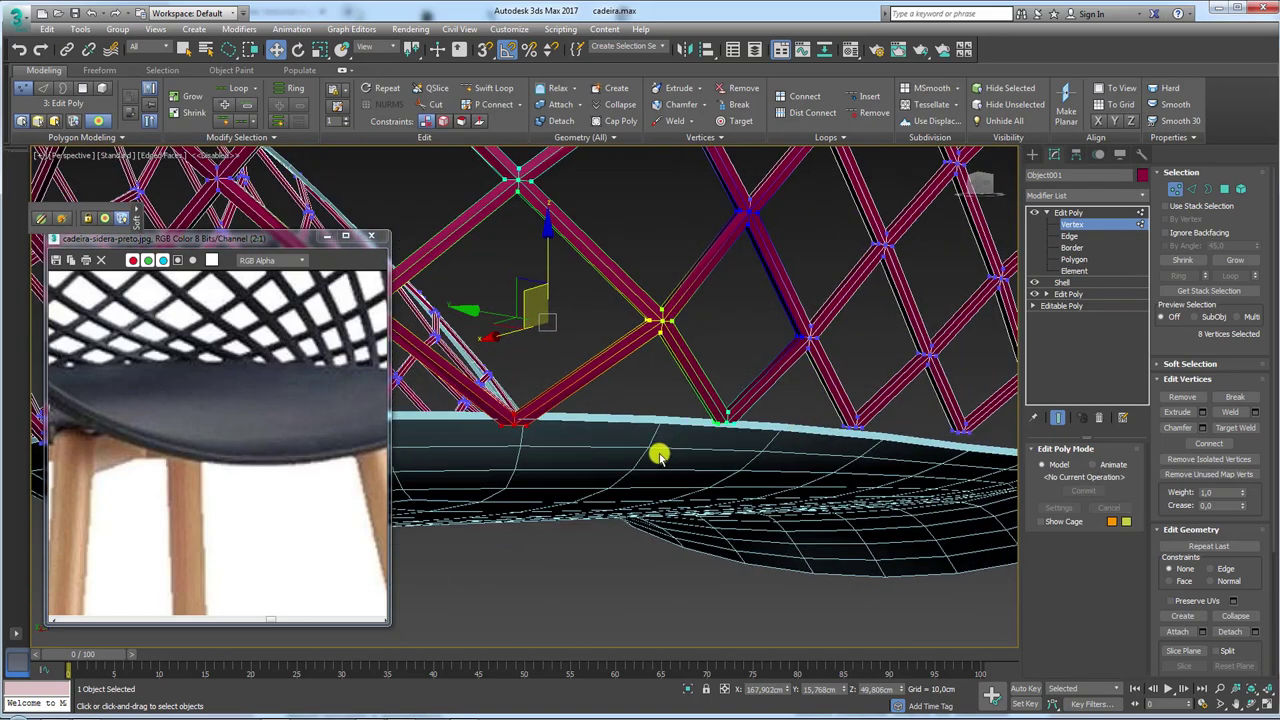
middle_click_drag(741, 469, 753, 410, "alt")
left_click_drag(740, 302, 731, 294)
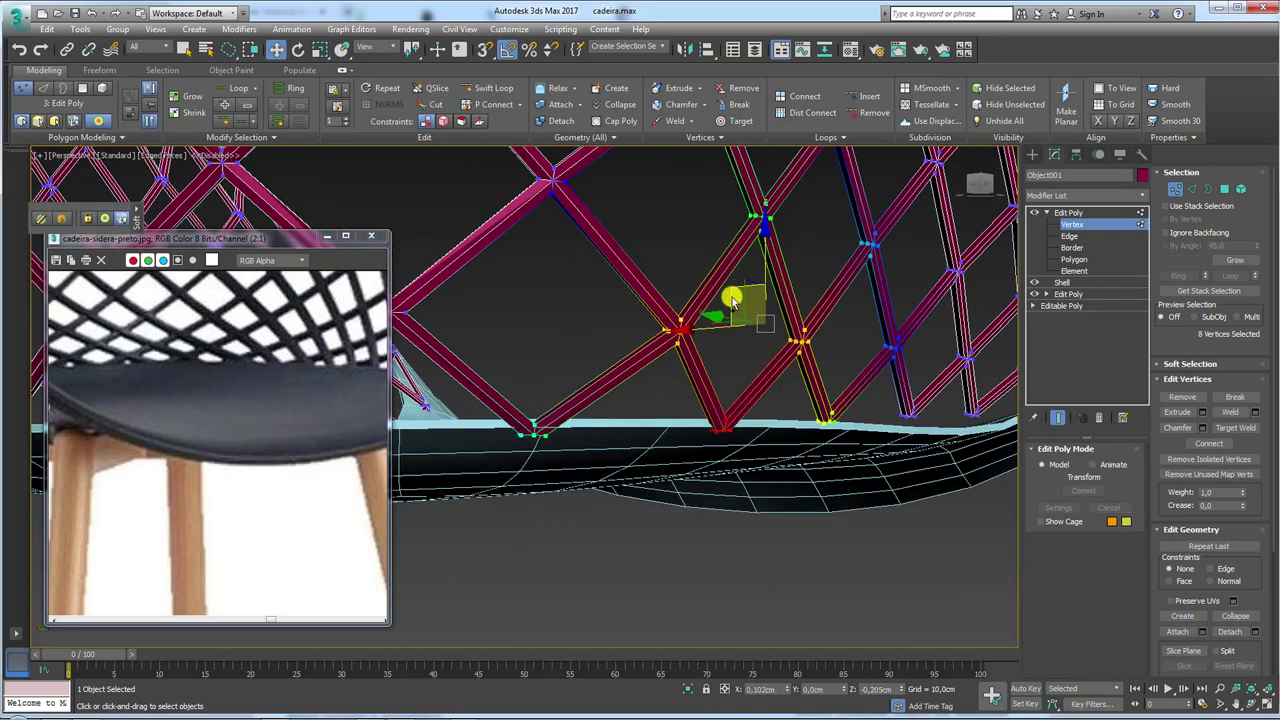
mouse_move(812, 415)
middle_mouse_down("alt")
mouse_move(800, 451)
mouse_move(765, 310)
middle_mouse_up("alt")
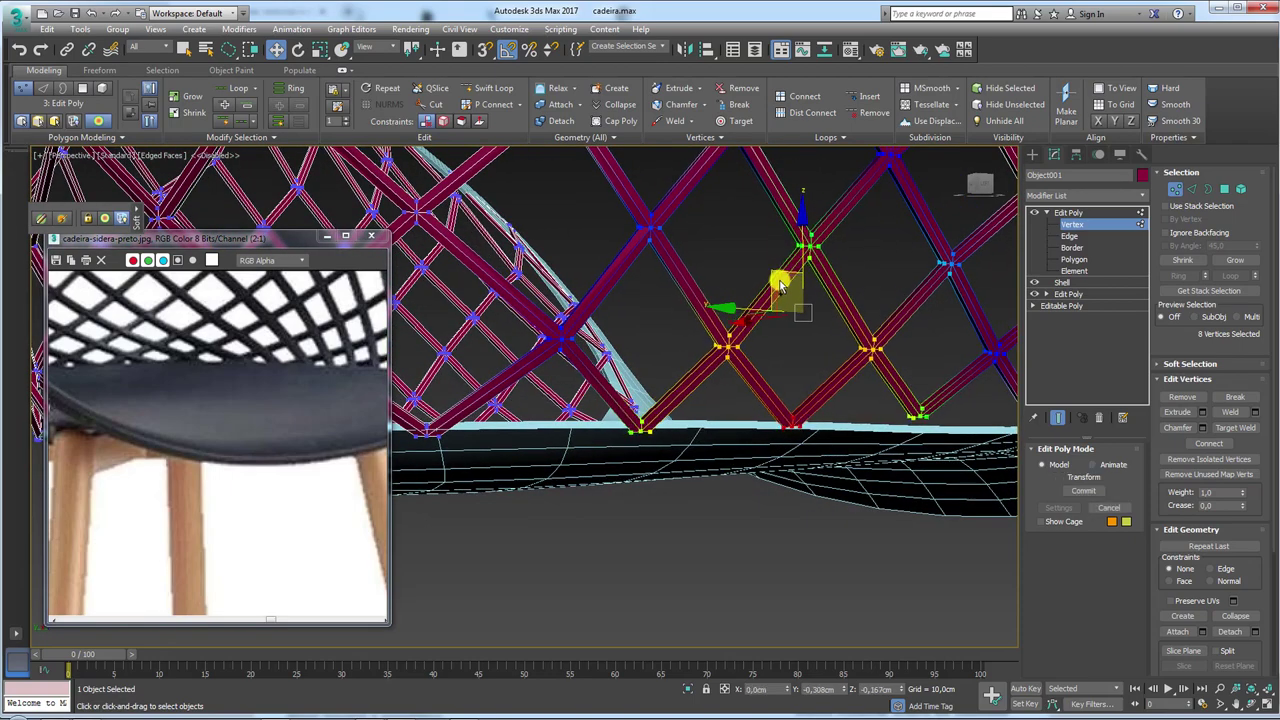
mouse_move(886, 420)
middle_mouse_down("alt")
mouse_move(668, 422)
mouse_move(665, 392)
middle_mouse_up("alt")
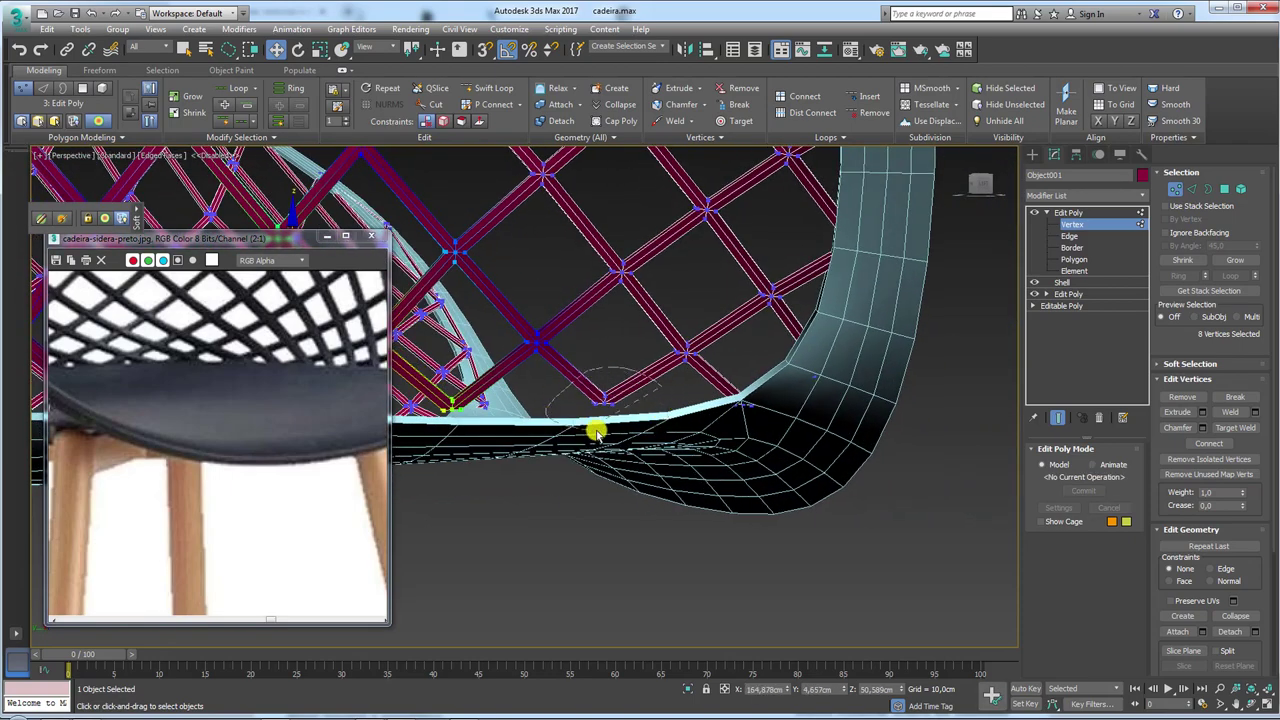
left_click(577, 294, "ctrl")
mouse_move(586, 294)
middle_mouse_down("alt")
mouse_move(688, 271)
mouse_move(693, 240)
mouse_move(651, 346)
mouse_move(651, 420)
mouse_move(560, 343)
mouse_move(565, 318)
middle_mouse_up("alt")
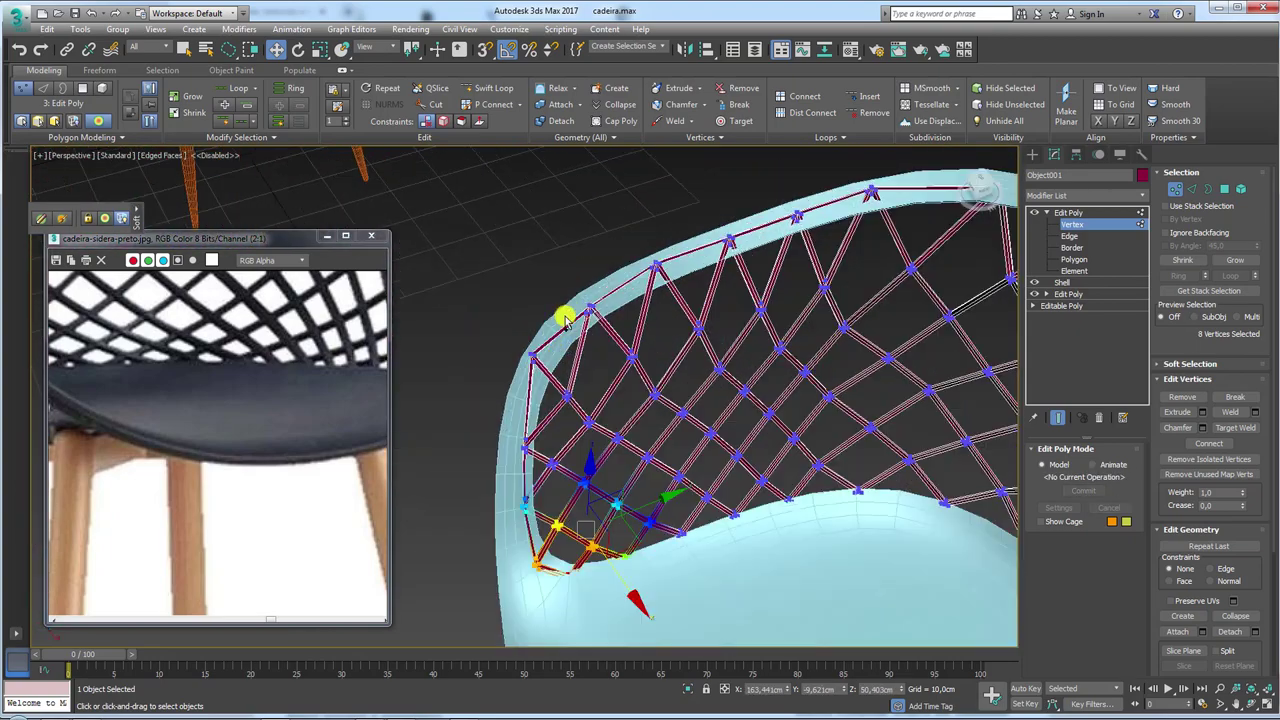
scroll(565, 318, "up", 3)
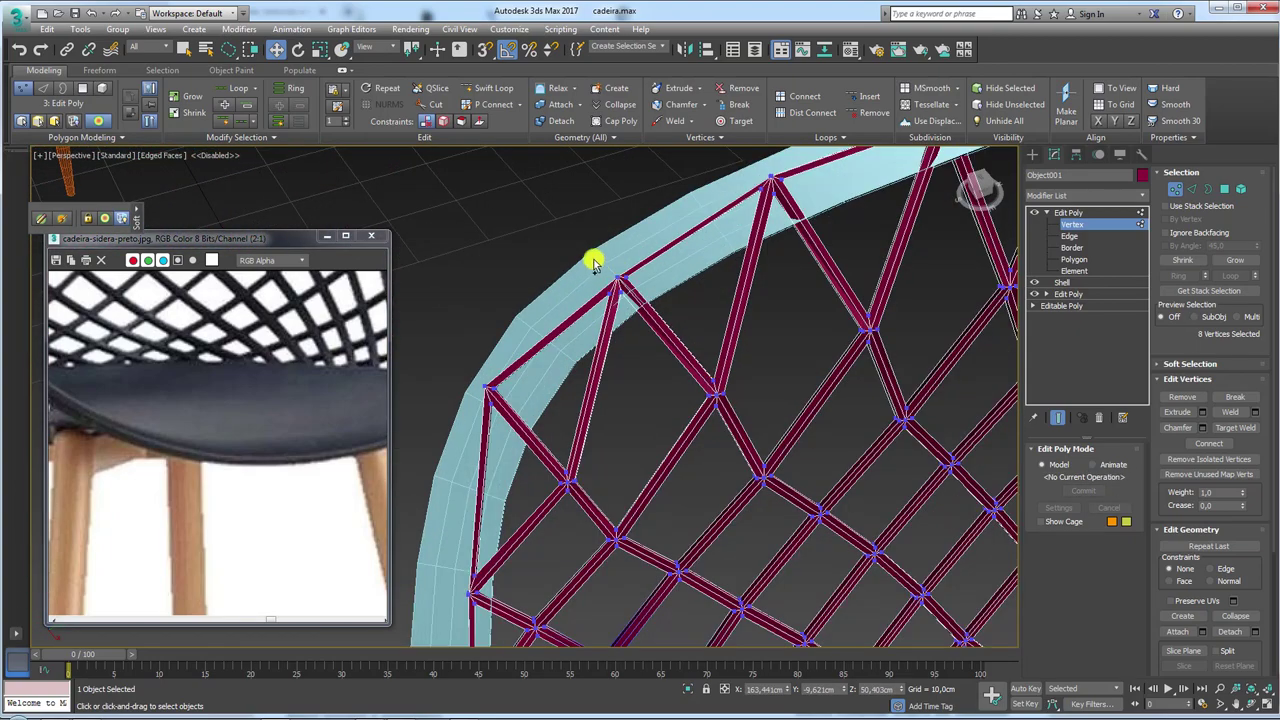
left_click(1068, 213)
Collapse the lattice's Edit Poly entry and select the Box002 seat shell.
left_click(1047, 212)
scroll(800, 309, "down", 3)
scroll(818, 357, "down", 2)
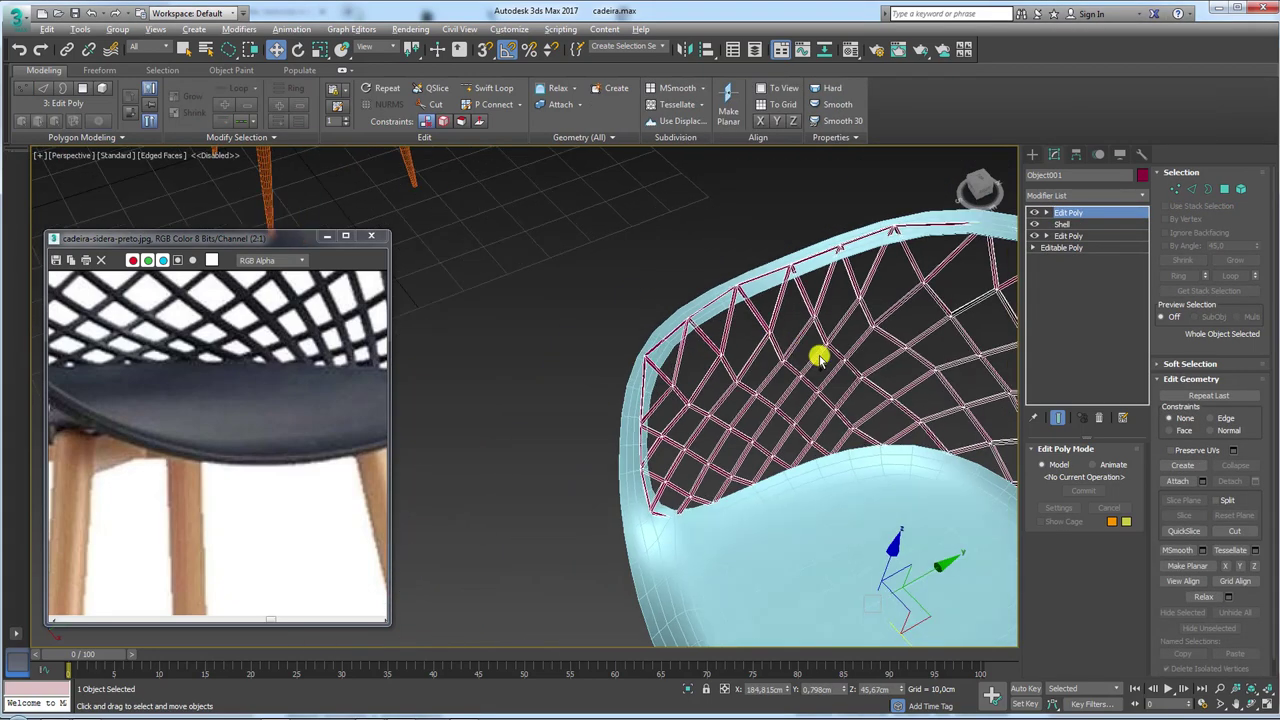
middle_click_drag(818, 357, 740, 209, "alt")
scroll(766, 234, "down", 2)
left_click(800, 331)
scroll(808, 370, "up", 2)
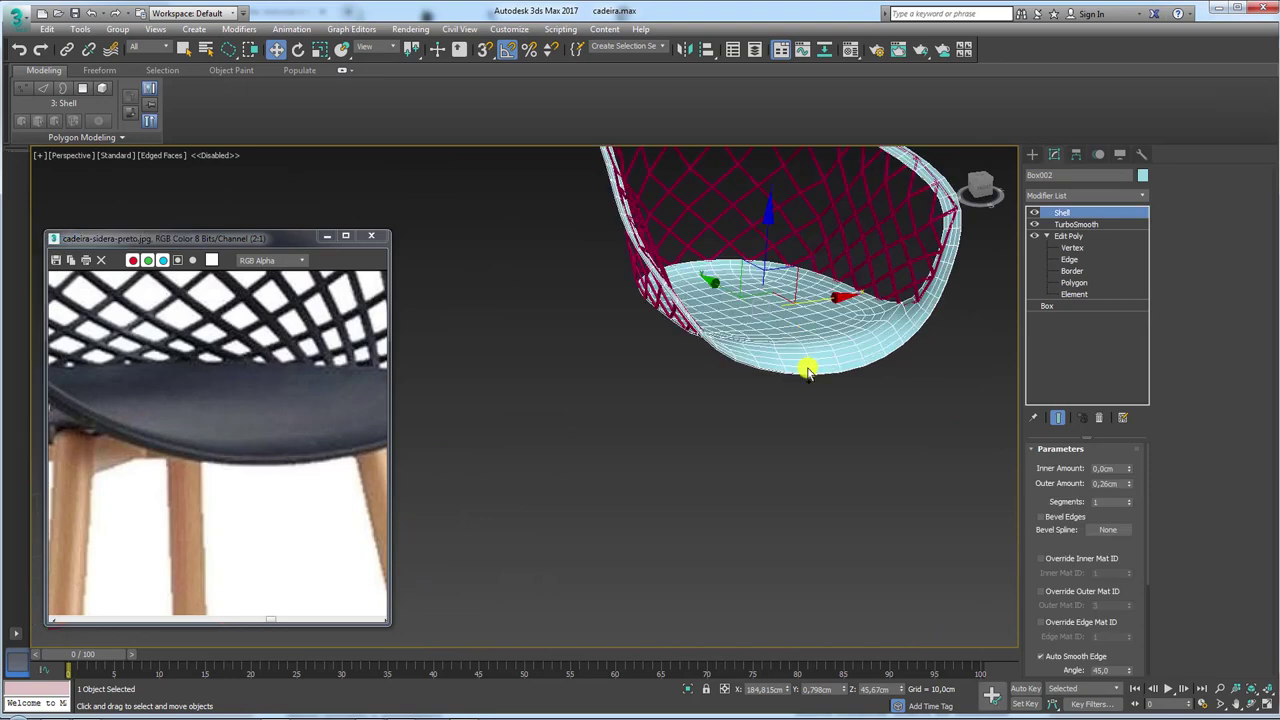
mouse_move(808, 372)
middle_mouse_down("alt")
mouse_move(849, 343)
mouse_move(826, 354)
mouse_move(903, 453)
middle_mouse_up("alt")
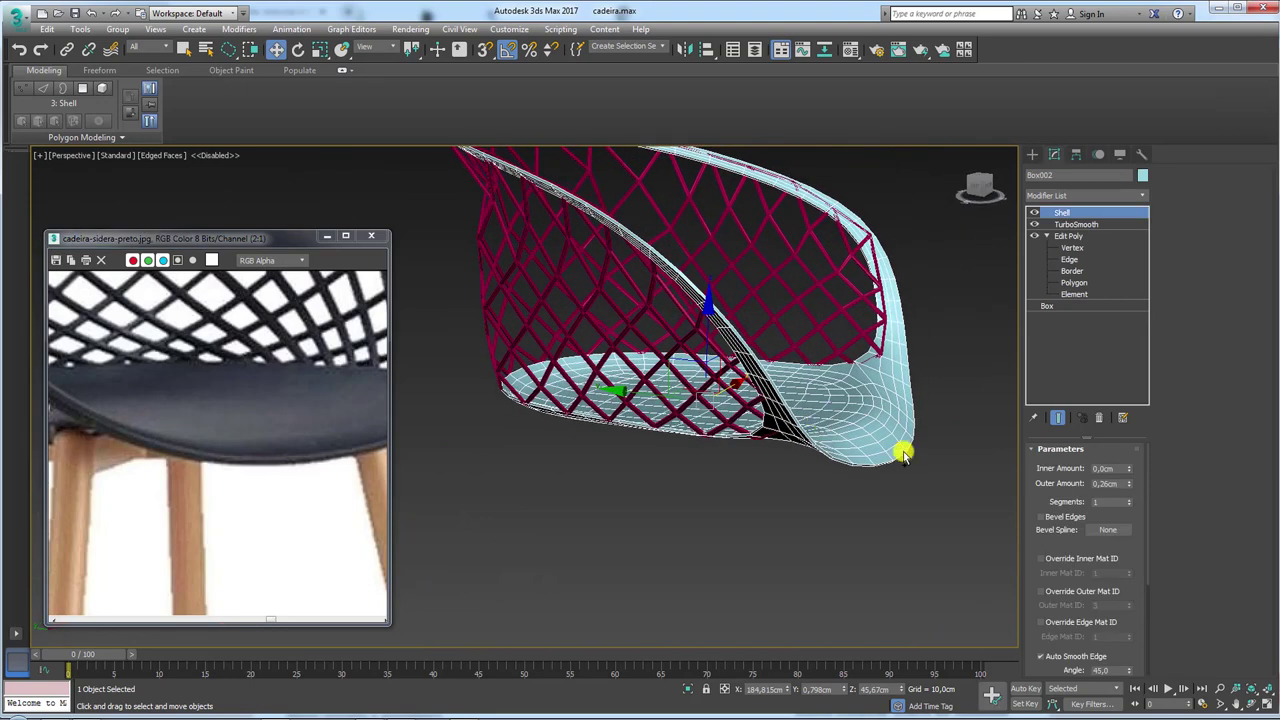
Raise Box002's Shell outer amount to 0,59cm and turn on Select Outer Faces.
mouse_move(1130, 485)
left_mouse_down()
mouse_move(1127, 455)
mouse_move(1129, 485)
left_mouse_up()
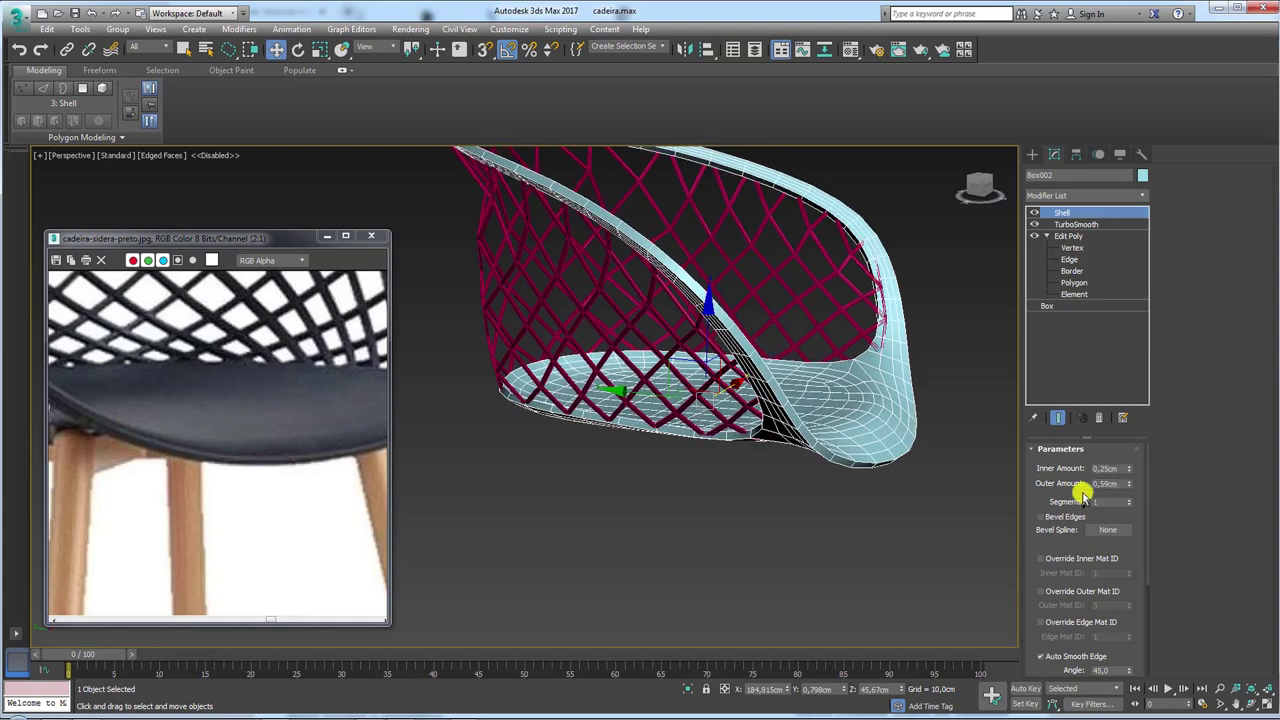
scroll(1132, 588, "down", 5)
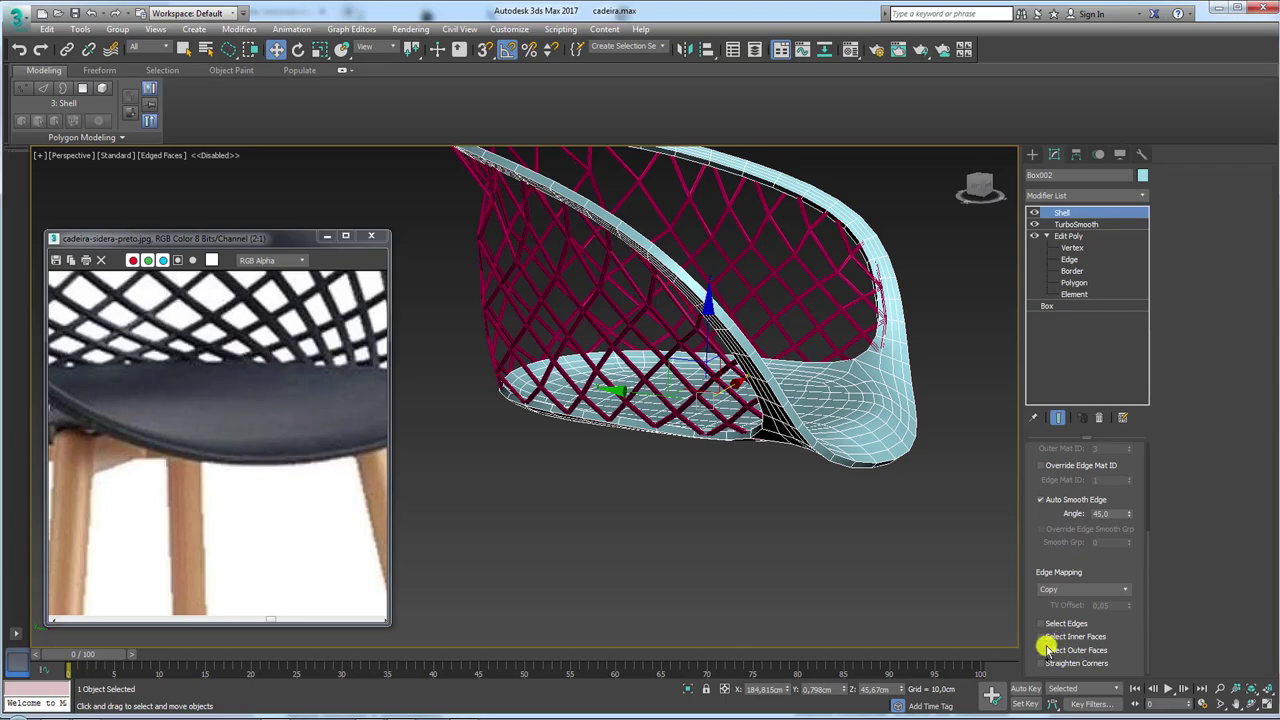
left_click(1041, 650)
mouse_move(926, 540)
middle_mouse_down("alt")
mouse_move(808, 488)
mouse_move(743, 514)
mouse_move(866, 480)
mouse_move(1103, 240)
middle_mouse_up("alt")
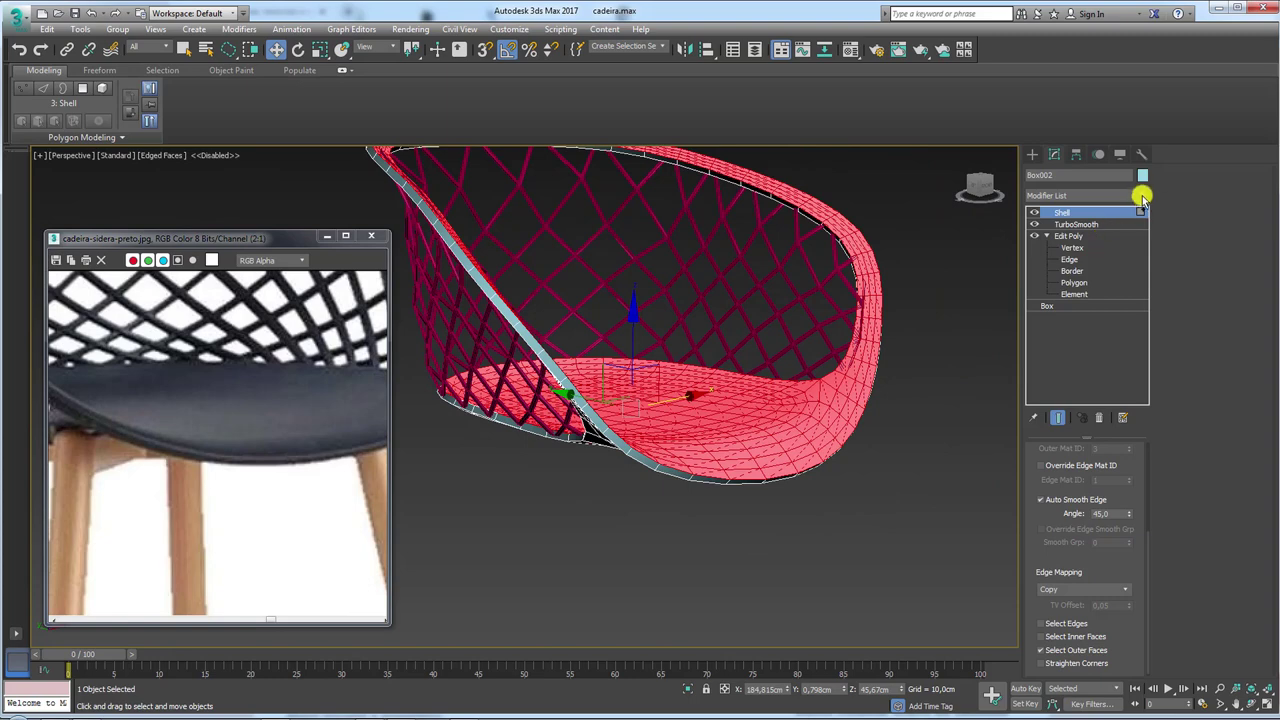
left_click(1142, 198)
left_click_drag(1143, 214, 1140, 306)
Add an Edit Poly to Box002 at Polygon level, keeping the 384 outer faces selected.
left_click(1058, 487)
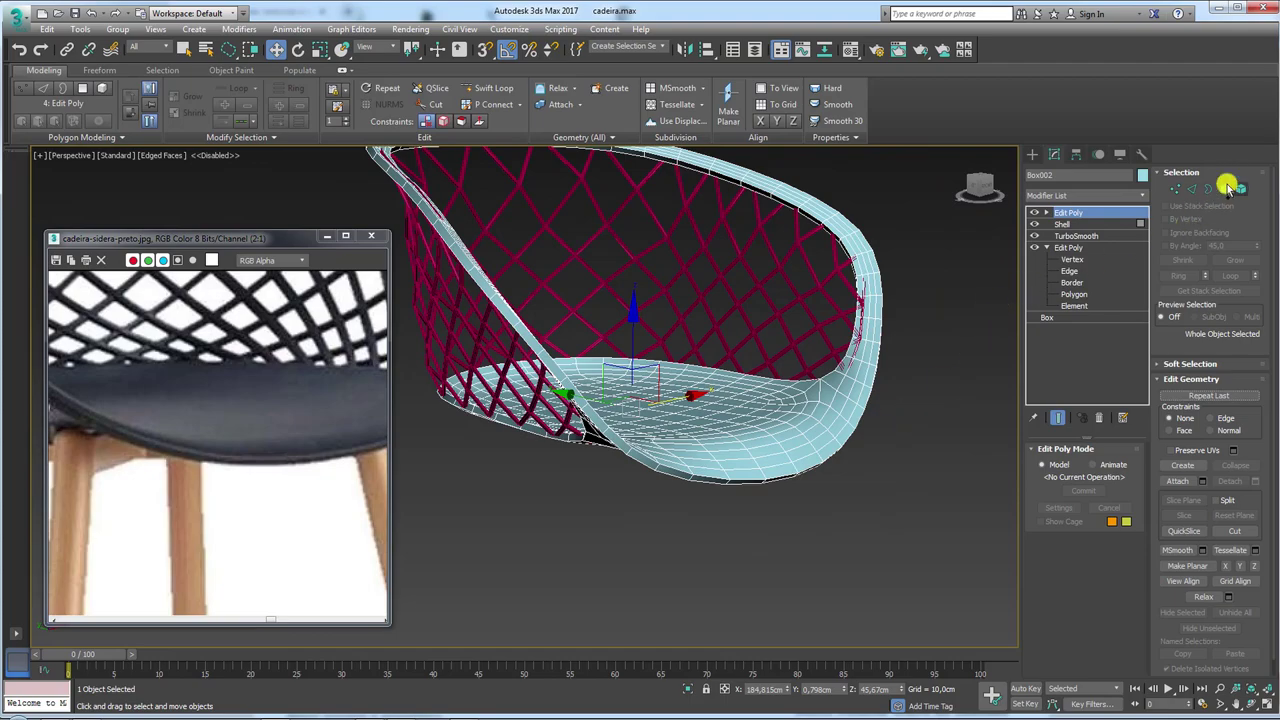
left_click(1226, 190)
mouse_move(846, 400)
middle_mouse_down("alt")
mouse_move(751, 411)
mouse_move(808, 443)
mouse_move(877, 394)
mouse_move(883, 451)
mouse_move(924, 456)
middle_mouse_up("alt")
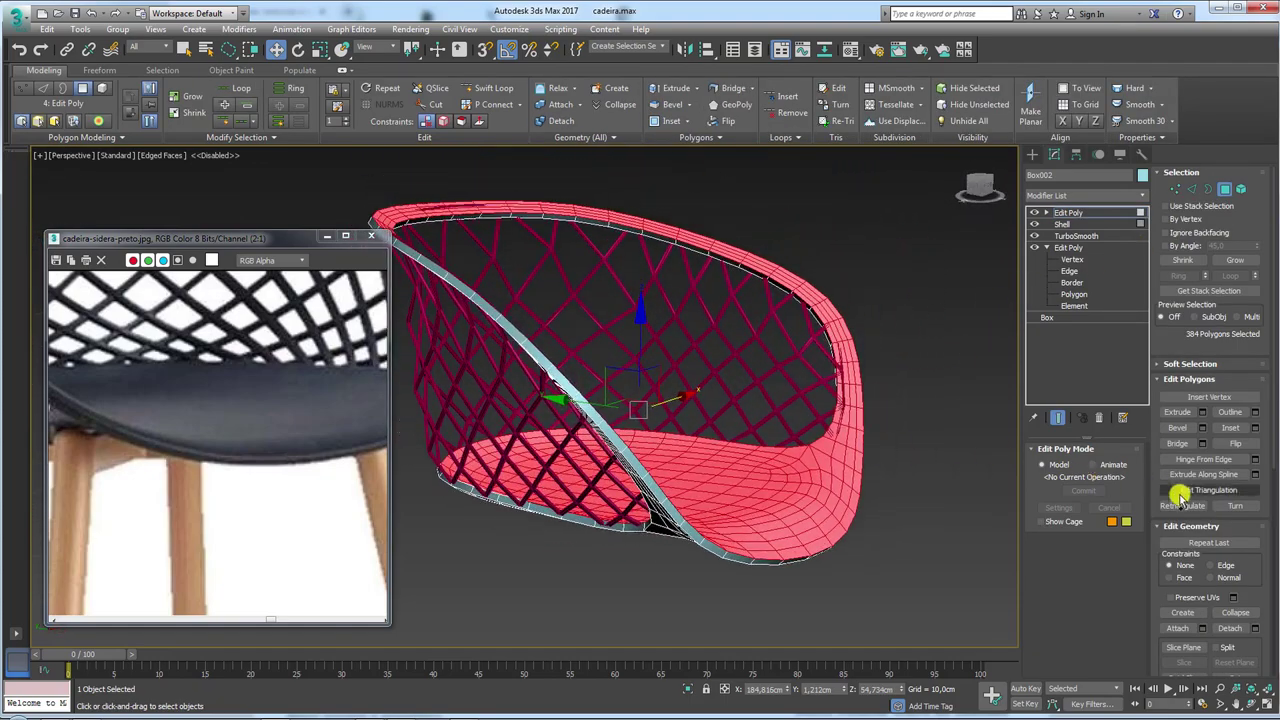
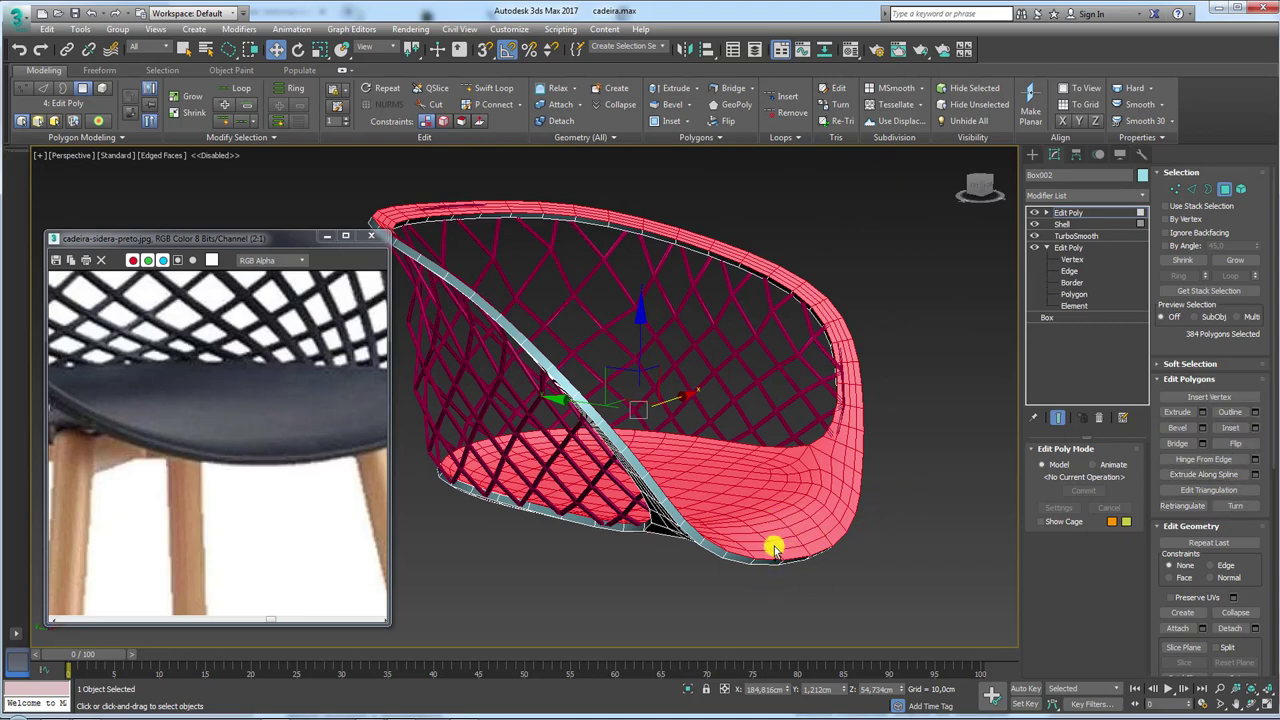
Bevel the selected rim polygons by Local Normals, height 1.034 cm and outline -0.23 cm.
mouse_move(775, 548)
middle_mouse_down("alt")
mouse_move(843, 577)
mouse_move(975, 590)
middle_mouse_up("alt")
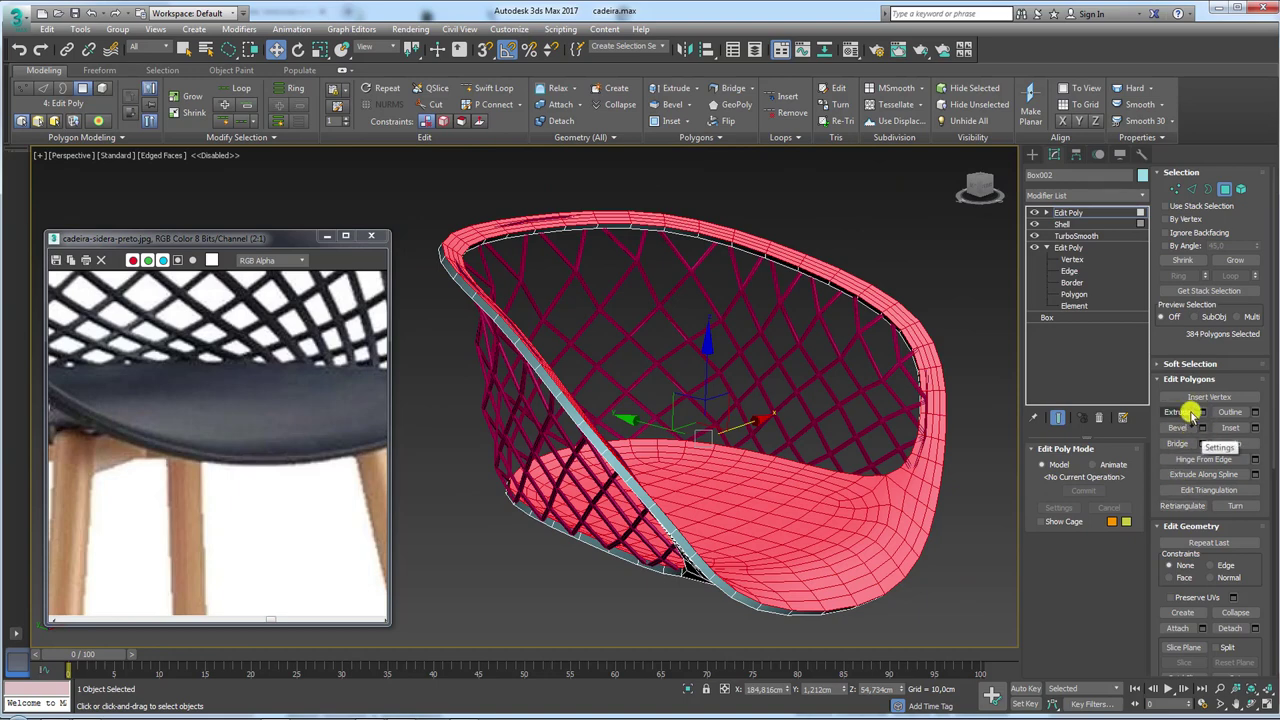
left_click(1203, 428)
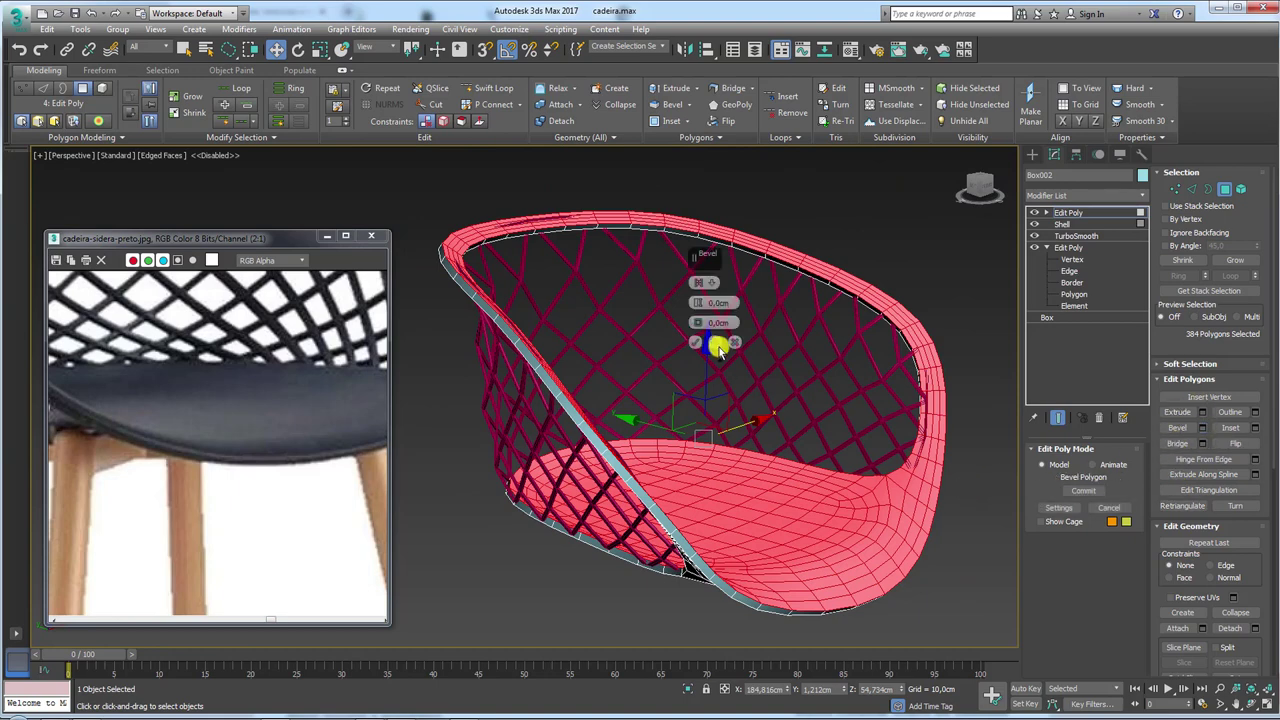
left_click_drag(699, 310, 694, 249)
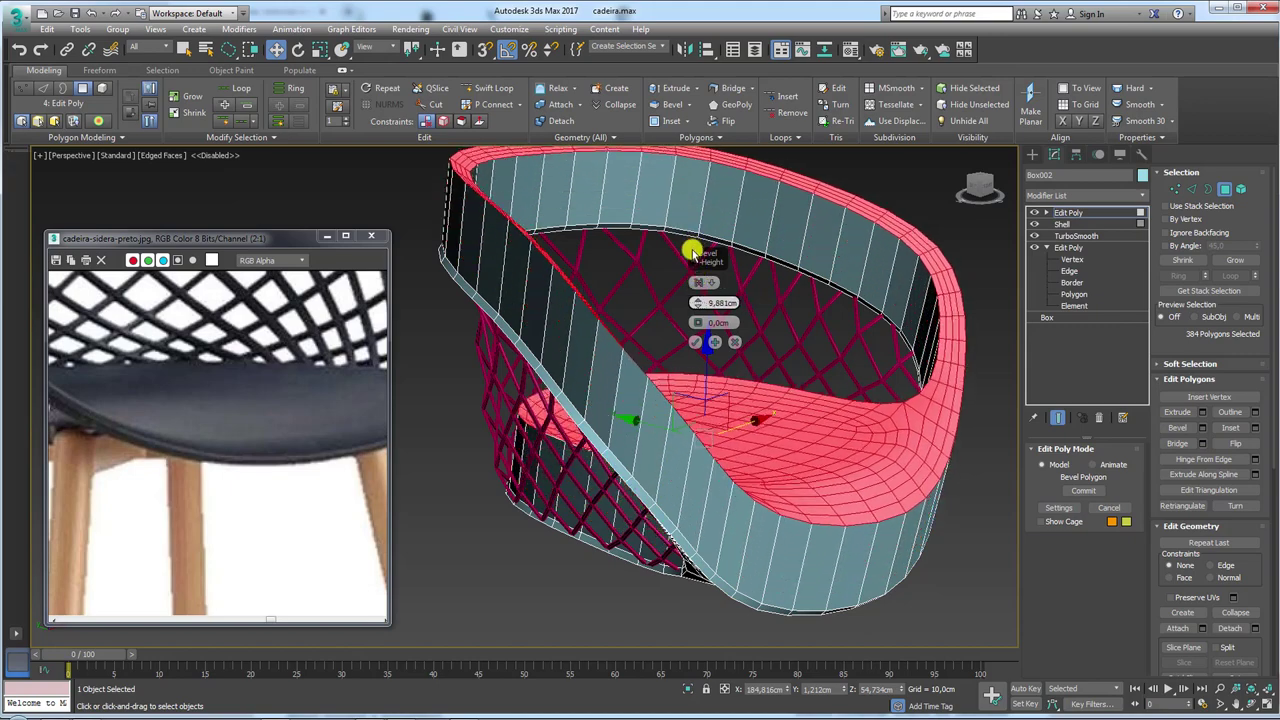
left_click(701, 283)
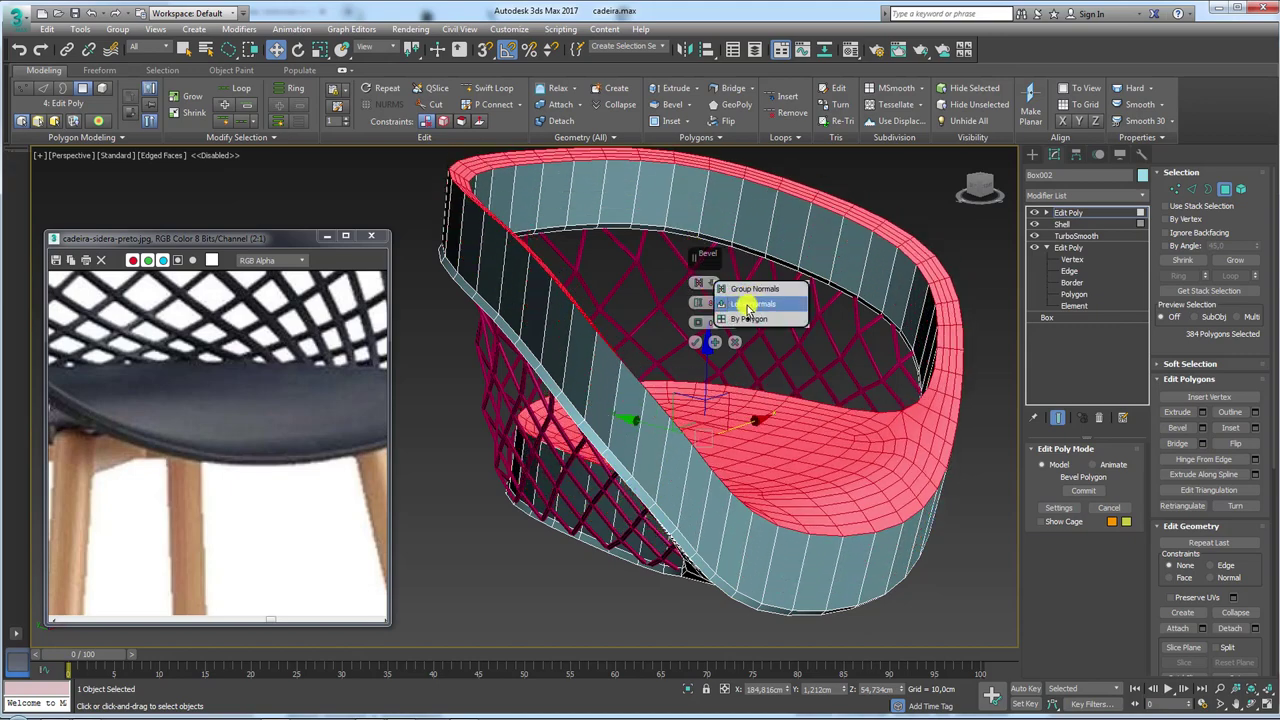
left_click(747, 308)
mouse_move(857, 514)
middle_mouse_down("alt")
mouse_move(743, 506)
mouse_move(773, 495)
mouse_move(745, 430)
middle_mouse_up("alt")
mouse_move(700, 302)
left_mouse_down()
mouse_move(687, 350)
mouse_move(694, 325)
left_mouse_up()
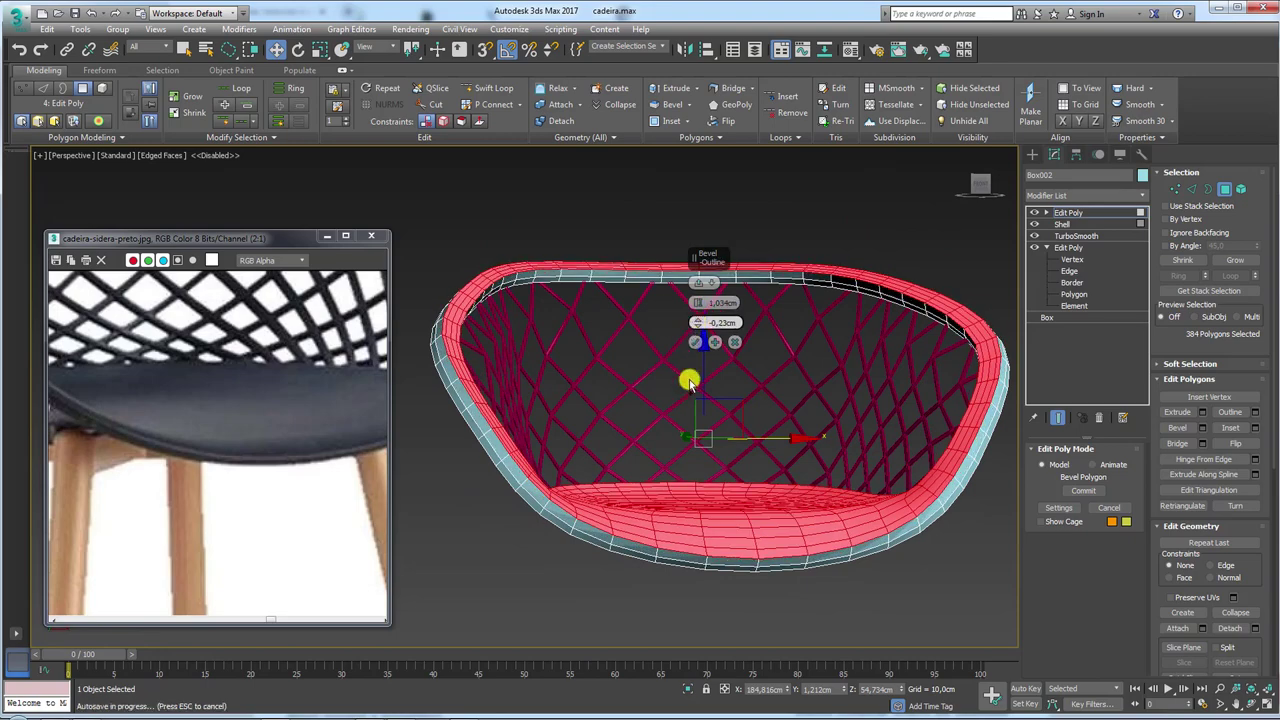
left_click(697, 346)
middle_click_drag(711, 403, 864, 458, "alt")
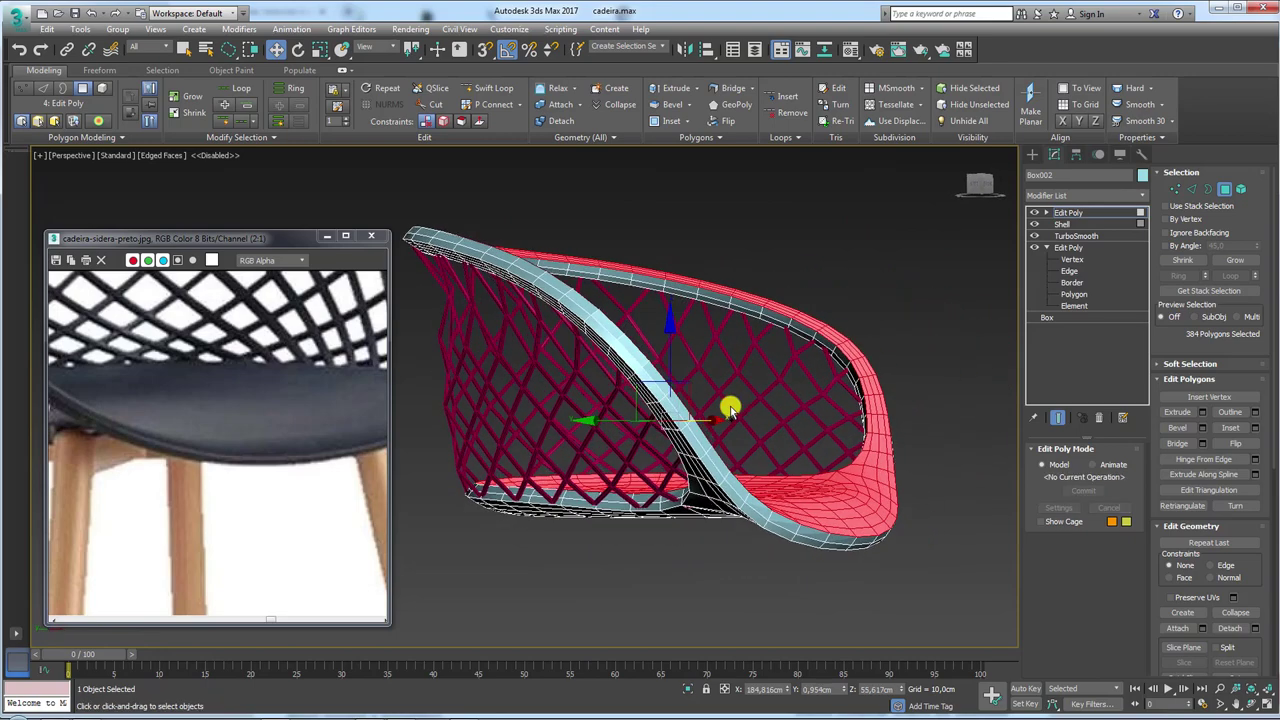
Select a ring of edges running around the entire shell rim.
left_click(1190, 189)
scroll(820, 531, "up", 5)
scroll(815, 520, "up", 3)
left_click(817, 512)
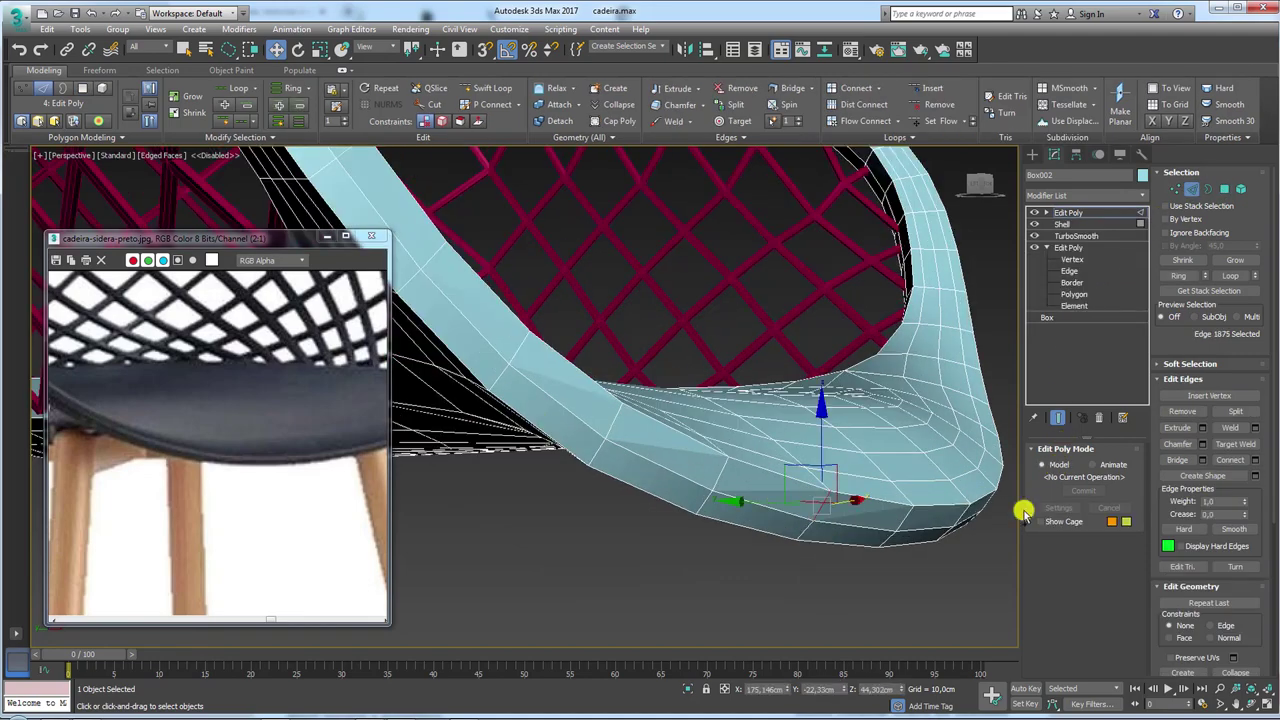
left_click(1181, 276)
middle_click_drag(946, 391, 910, 517, "alt")
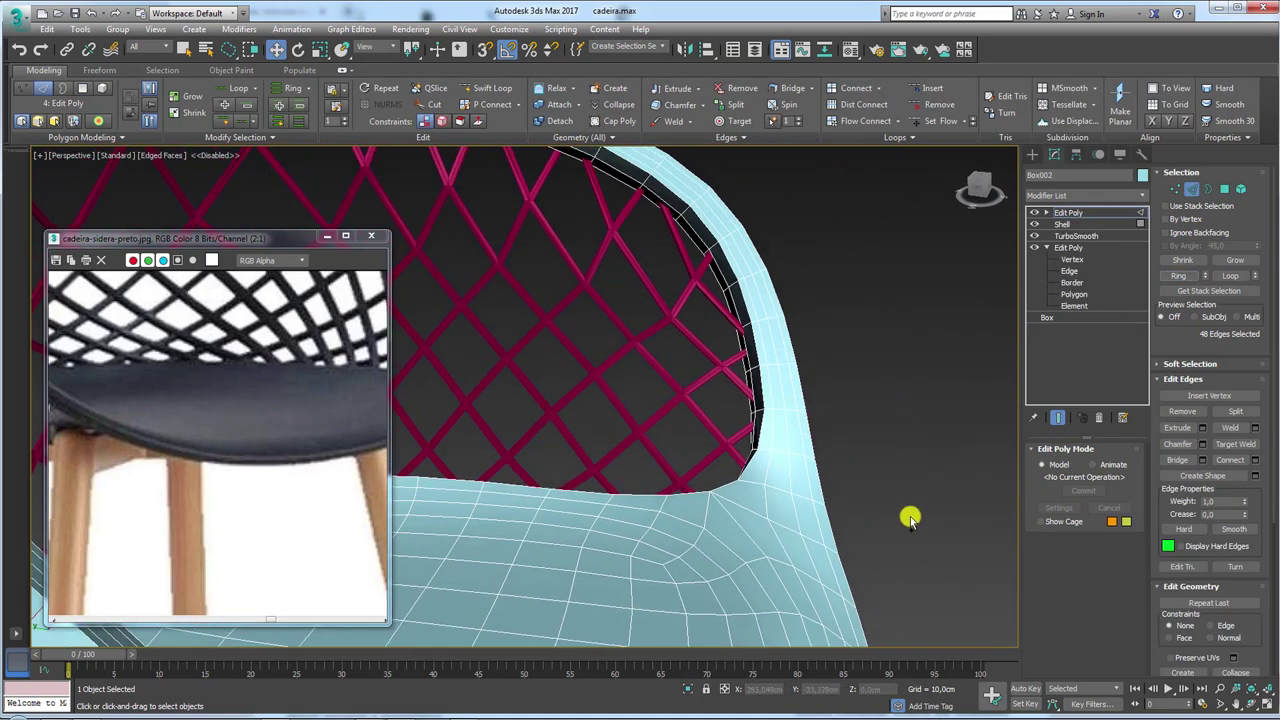
scroll(755, 322, "up", 3)
left_click(737, 338, "ctrl")
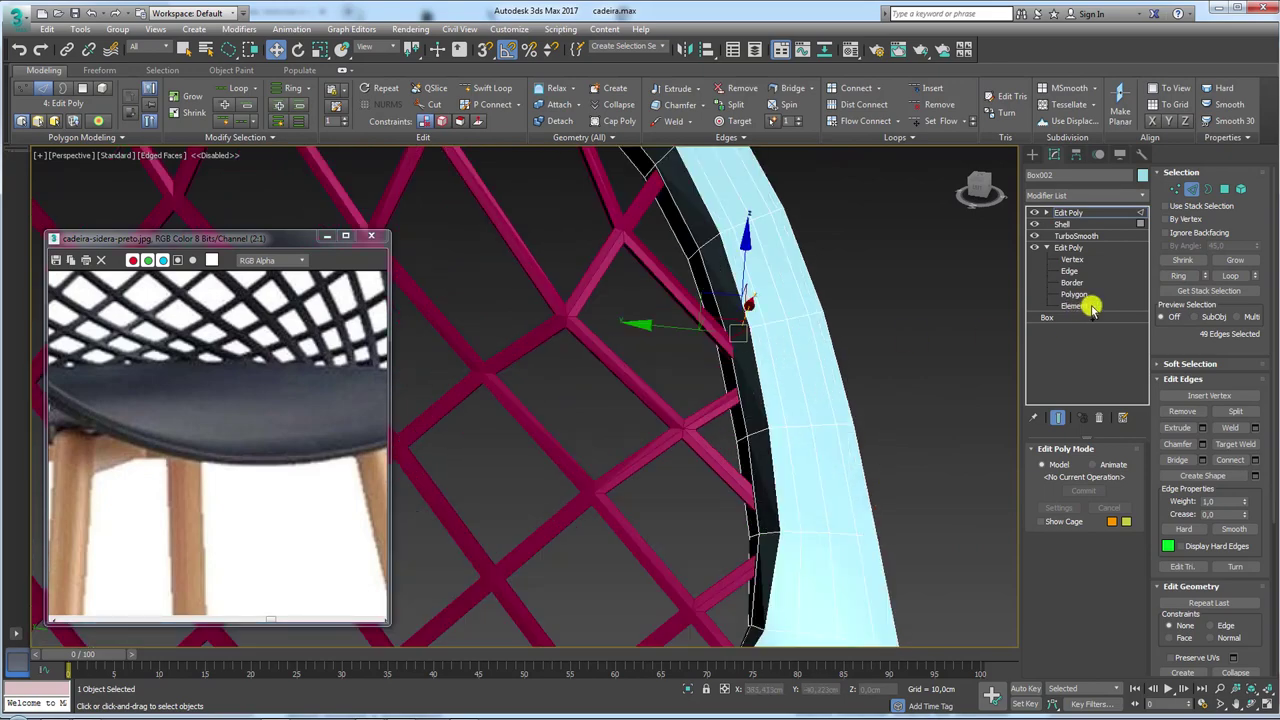
left_click(1181, 276)
scroll(857, 397, "down", 3)
scroll(863, 449, "down", 3)
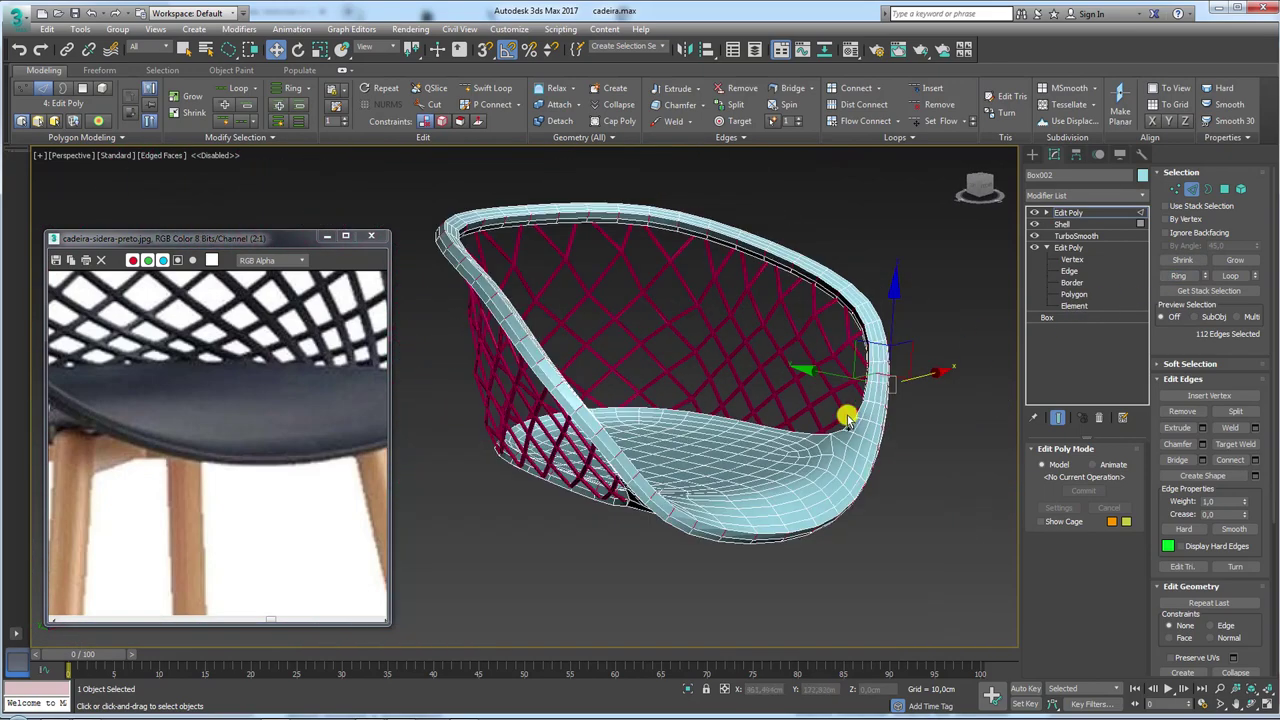
middle_click_drag(846, 414, 735, 490, "alt")
scroll(781, 527, "up", 4)
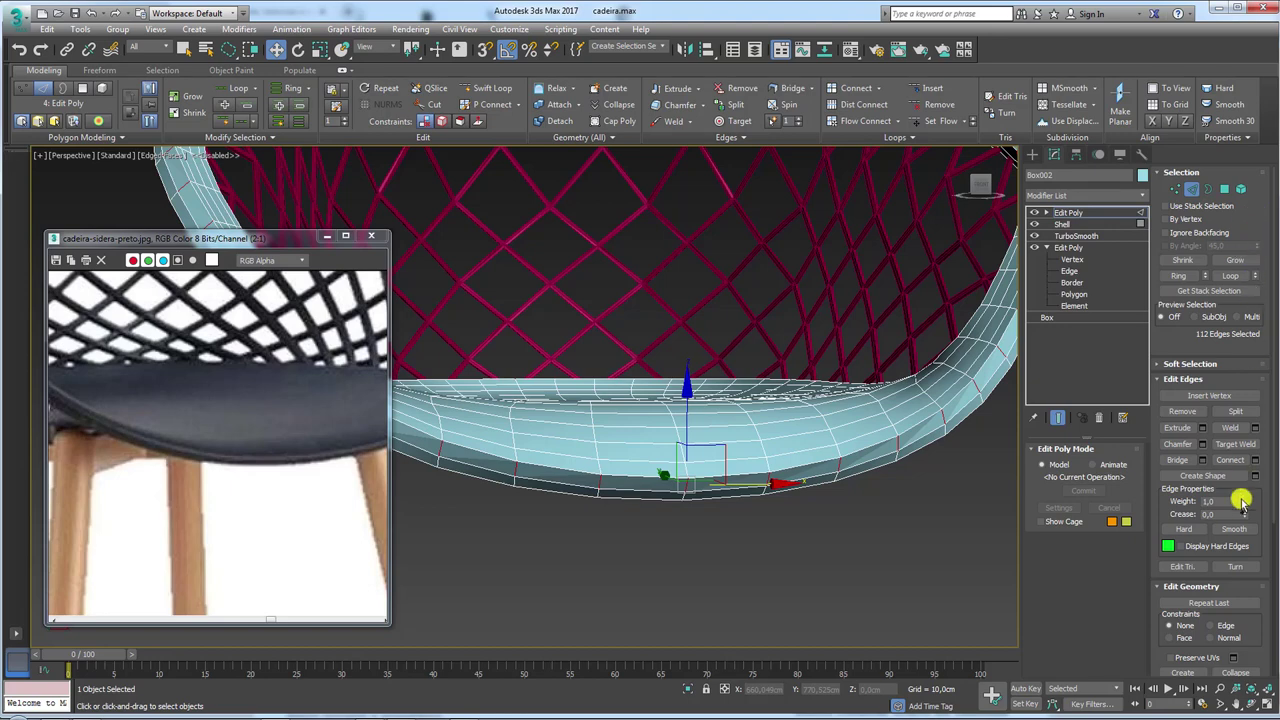
Connect the ring into a new edge loop and extrude it -0.23 cm high, 0.23 cm wide.
left_click(1255, 460)
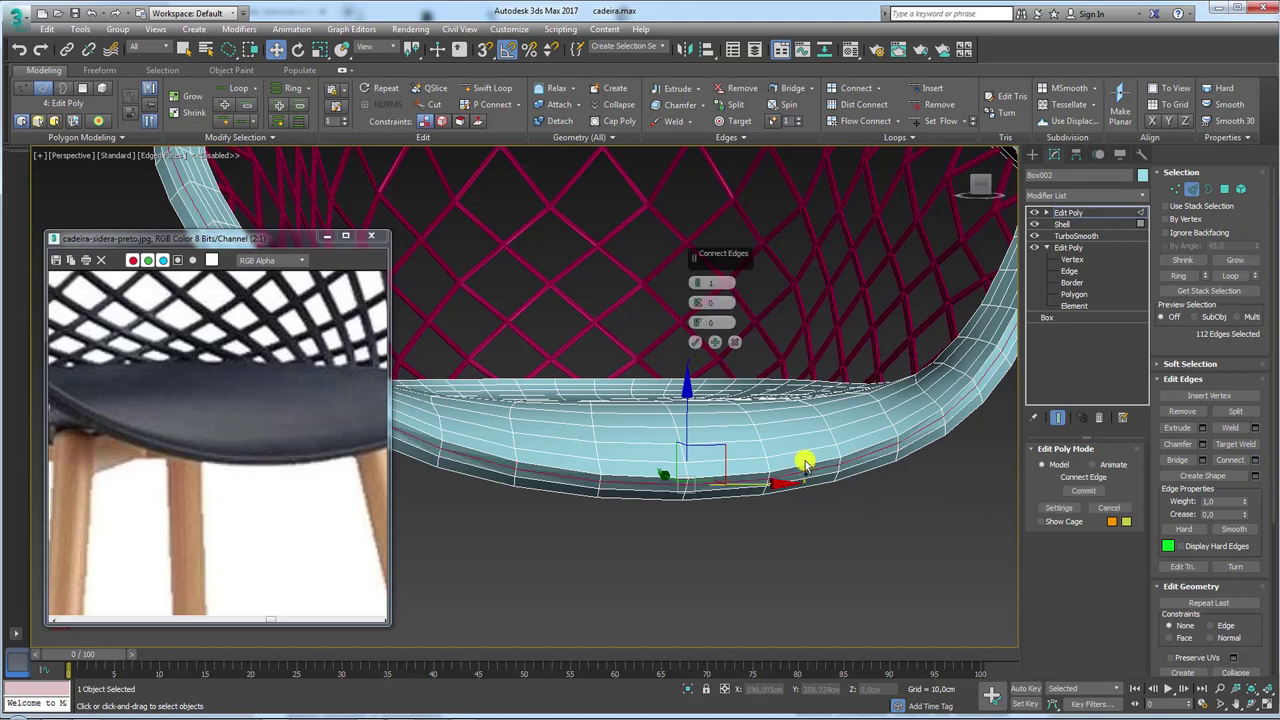
left_click(696, 346)
scroll(893, 449, "up", 3)
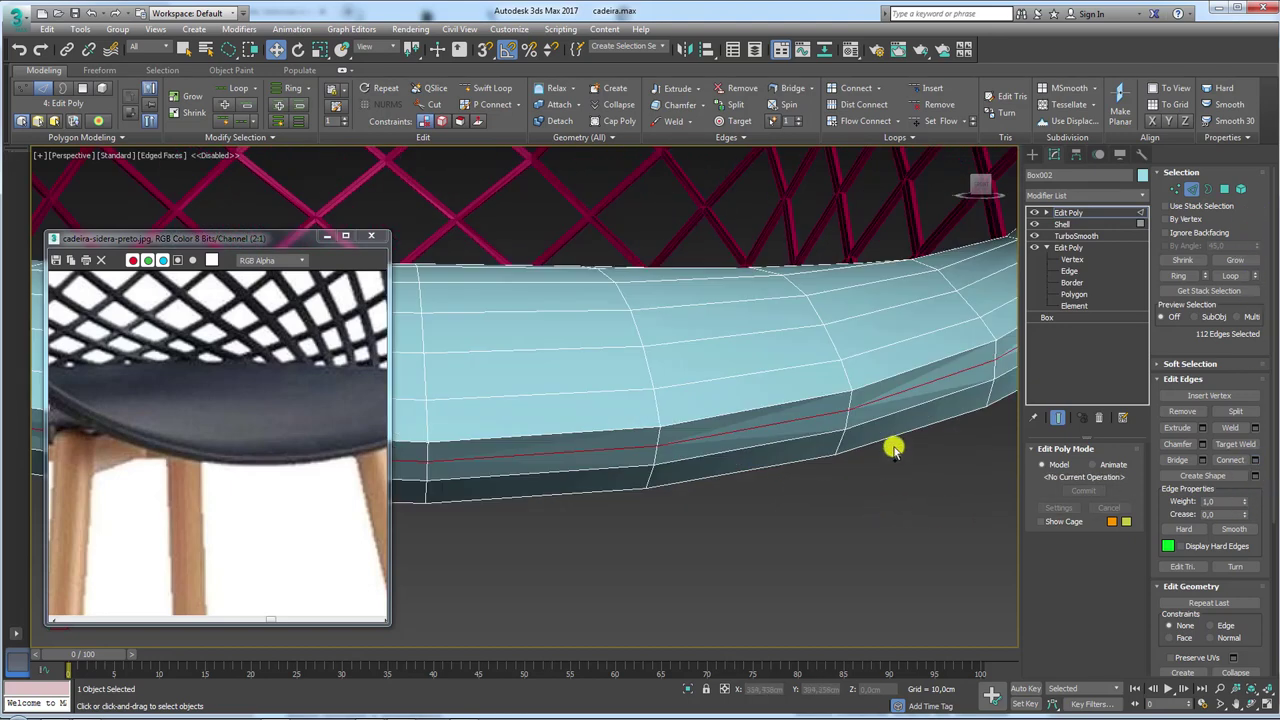
left_click(1202, 428)
left_click_drag(698, 284, 698, 289)
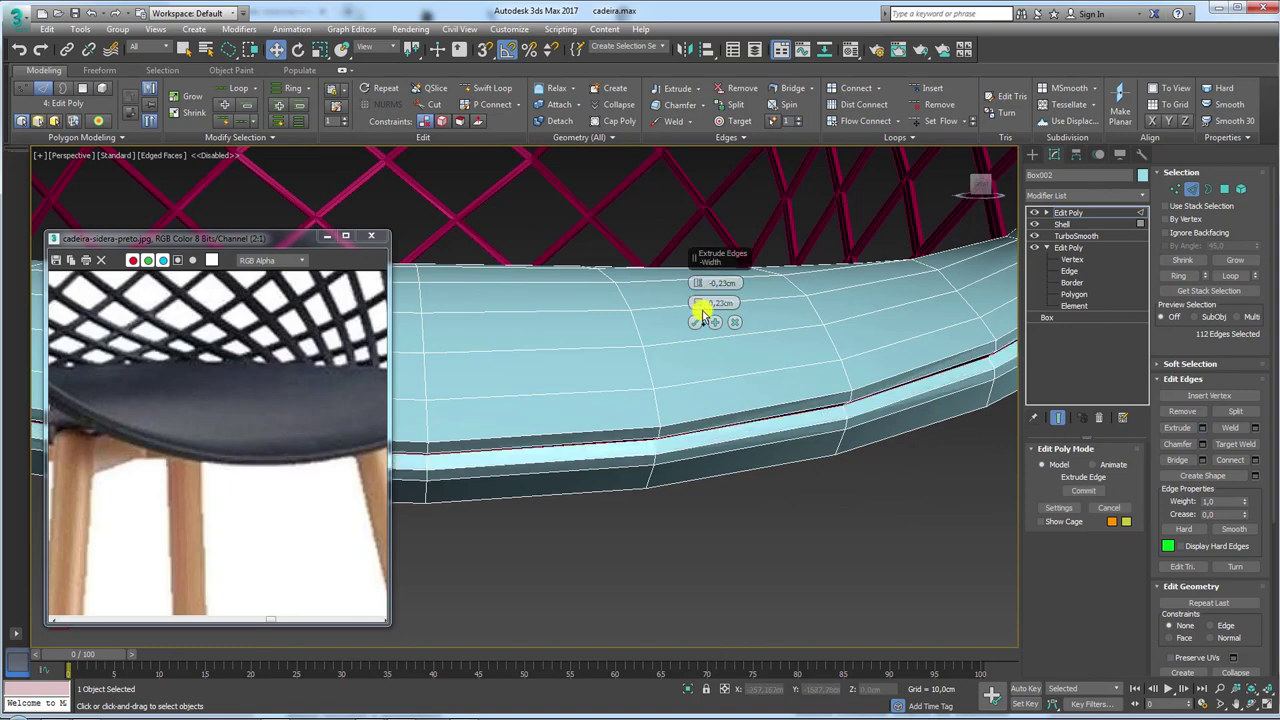
left_click(696, 322)
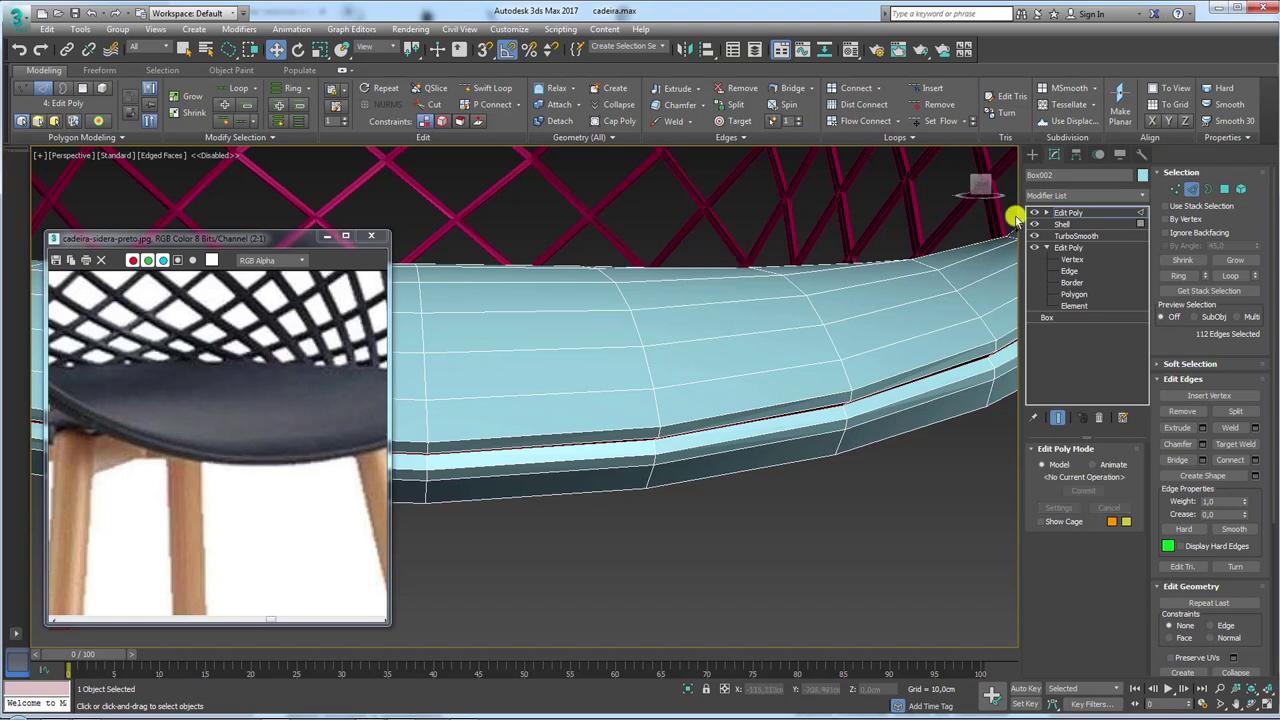
Add a TurboSmooth modifier above the shell's Edit Poly and hide edged faces.
left_click(1067, 213)
middle_click_drag(948, 237, 977, 245, "alt")
middle_click_drag(905, 276, 990, 266, "alt")
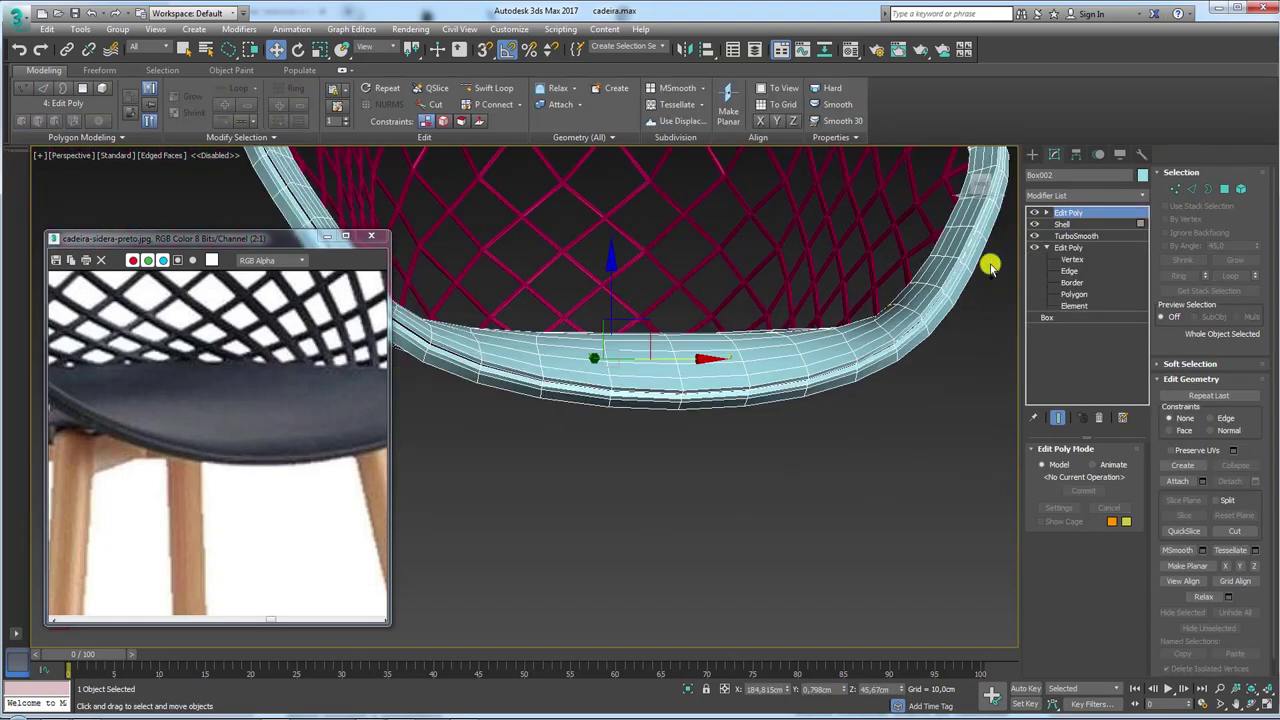
left_click(1143, 197)
left_click_drag(1143, 214, 1143, 540)
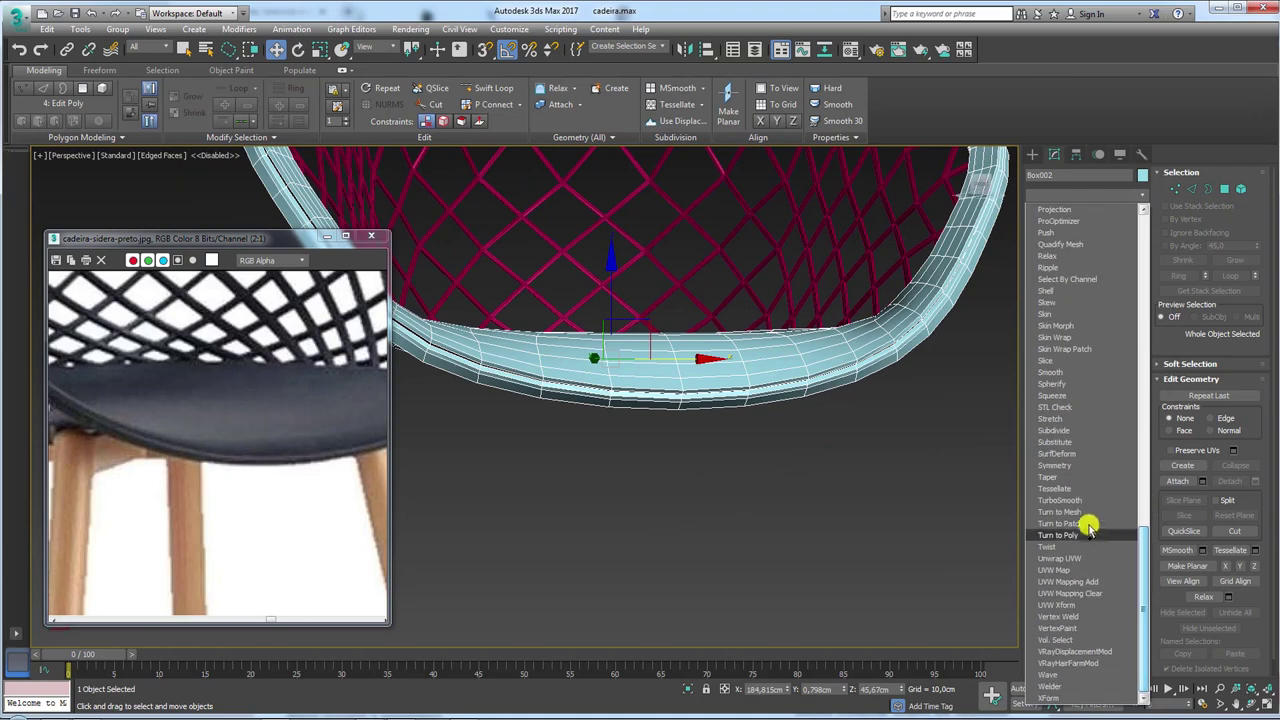
left_click(1081, 503)
key("F4")
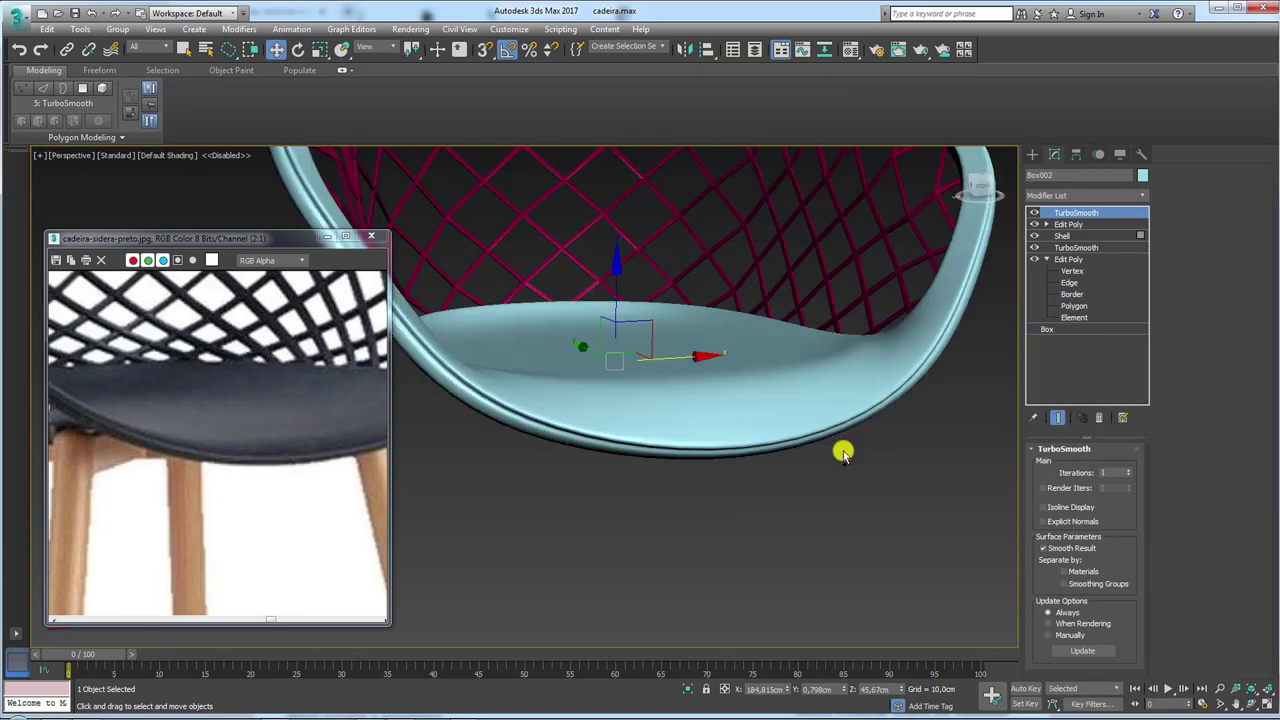
Orbit around the smoothed chair to inspect the rounded rim and groove.
scroll(845, 440, "down", 5)
mouse_move(845, 435)
middle_mouse_down("alt")
mouse_move(734, 449)
mouse_move(722, 420)
mouse_move(766, 406)
middle_mouse_up("alt")
scroll(814, 457, "up", 5)
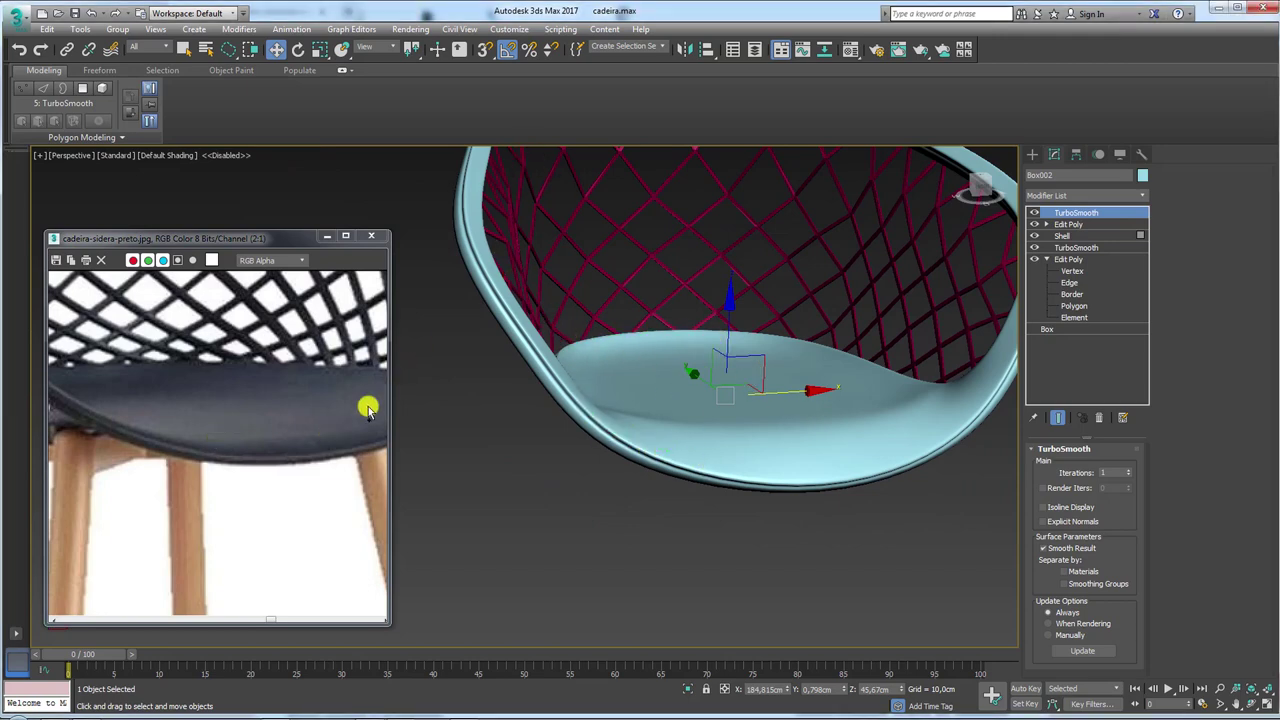
mouse_move(546, 408)
middle_mouse_down("alt")
mouse_move(583, 469)
mouse_move(840, 486)
middle_mouse_up("alt")
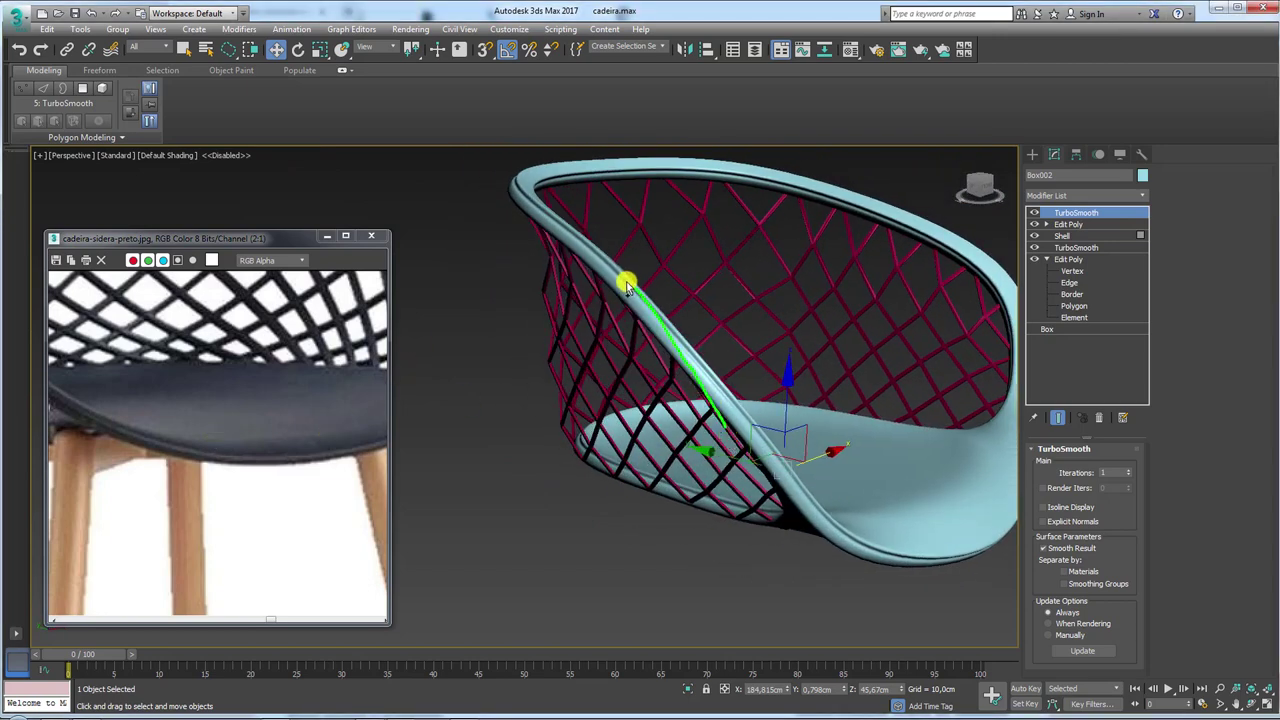
scroll(660, 346, "down", 3)
mouse_move(654, 471)
middle_mouse_down("alt")
mouse_move(694, 500)
mouse_move(603, 508)
middle_mouse_up("alt")
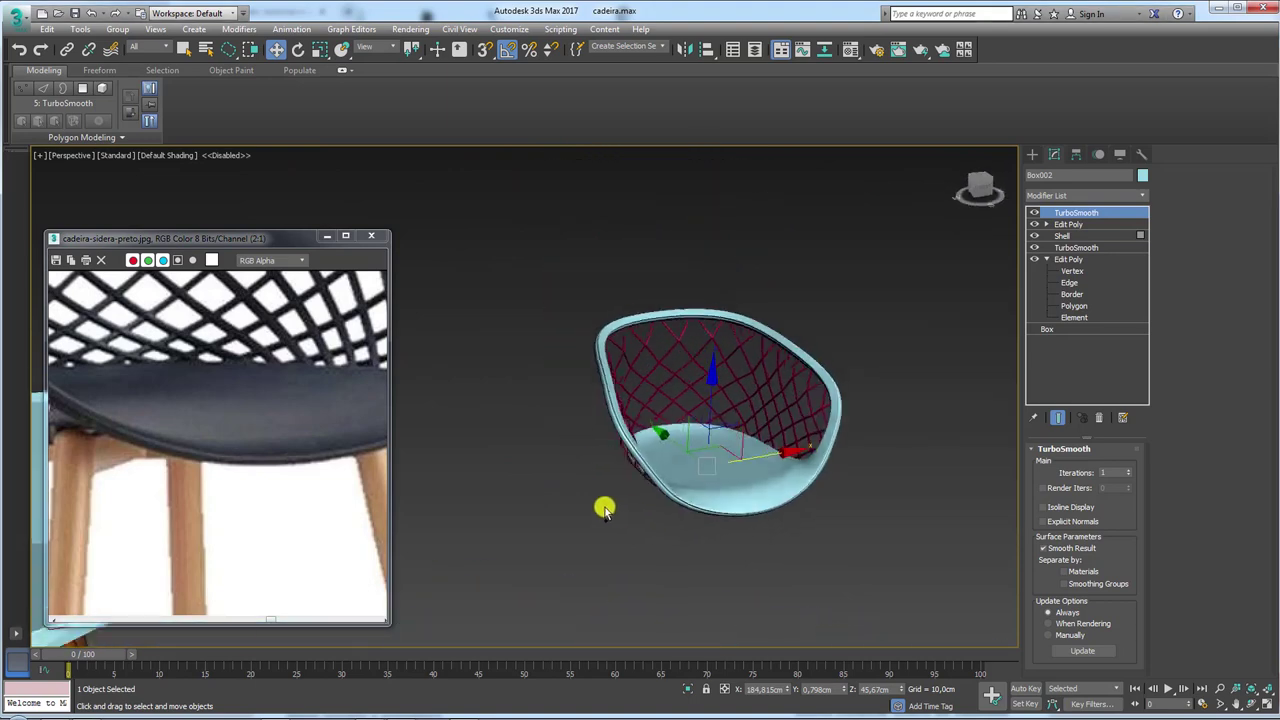
mouse_move(644, 455)
middle_mouse_down("alt")
mouse_move(617, 480)
mouse_move(412, 362)
middle_mouse_up("alt")
left_click(343, 405)
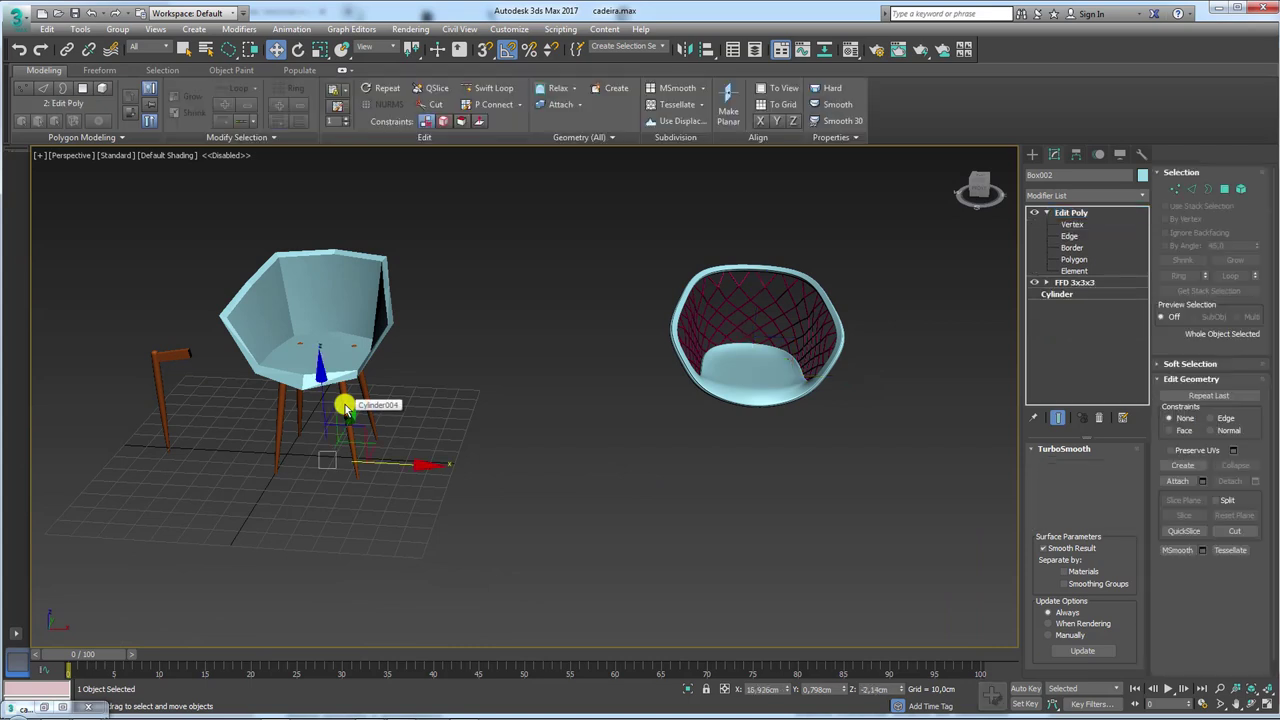
left_click(755, 360)
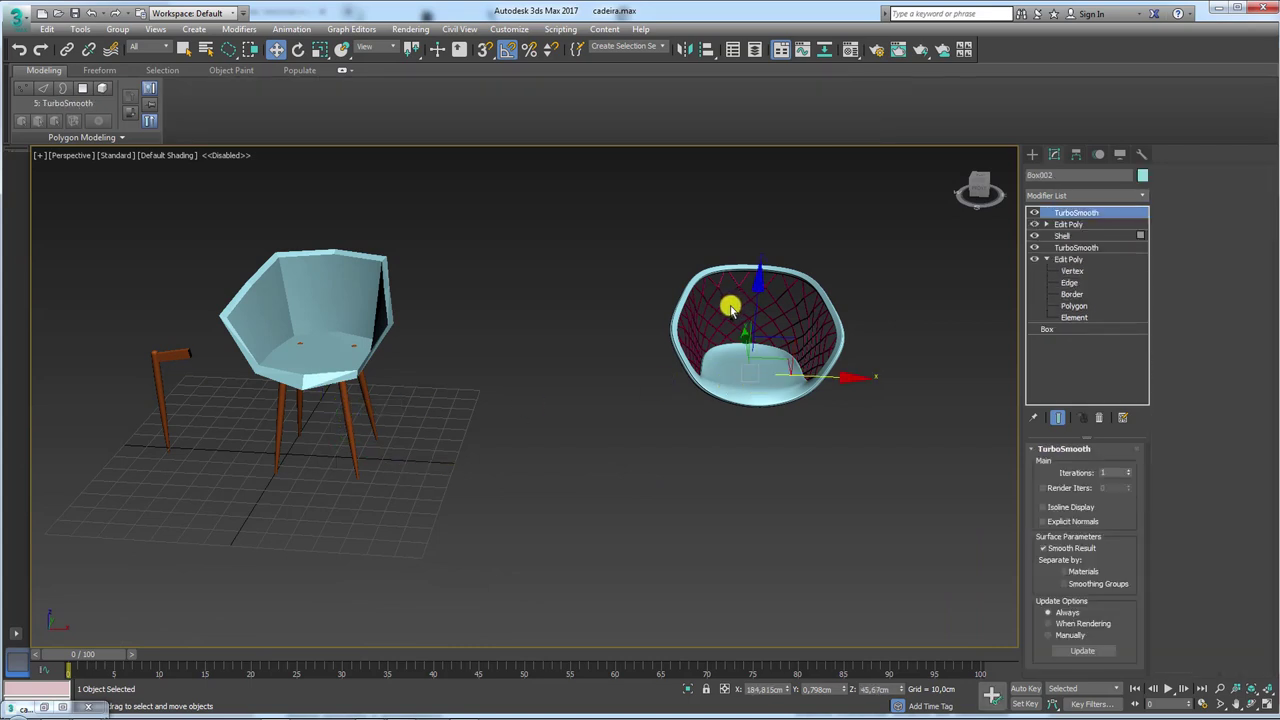
key("alt+a")
left_click(329, 362)
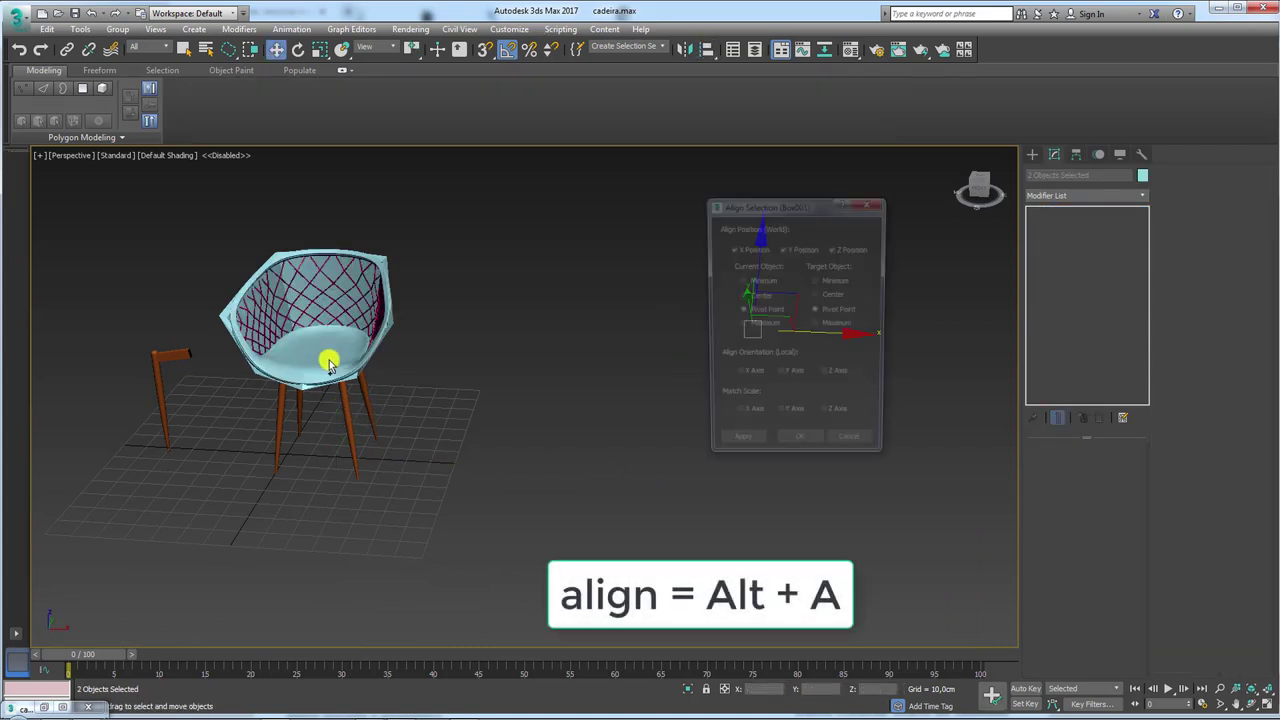
left_click(805, 452)
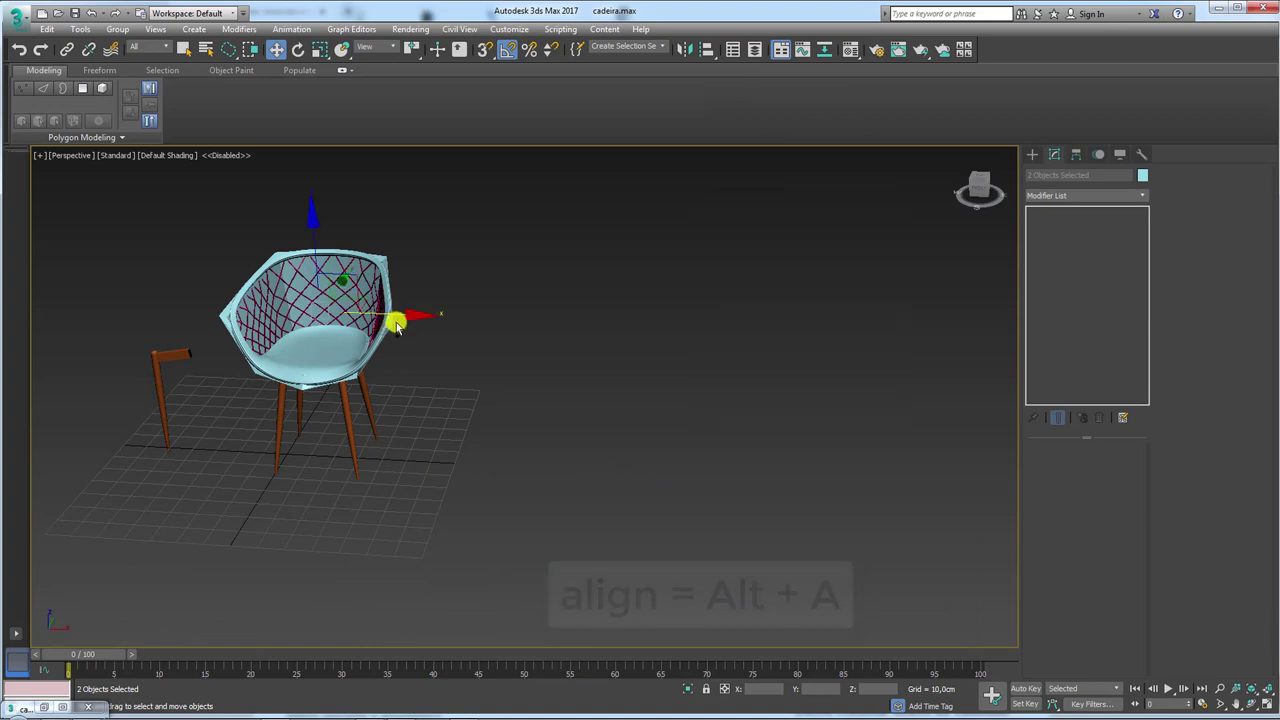
left_click(390, 327)
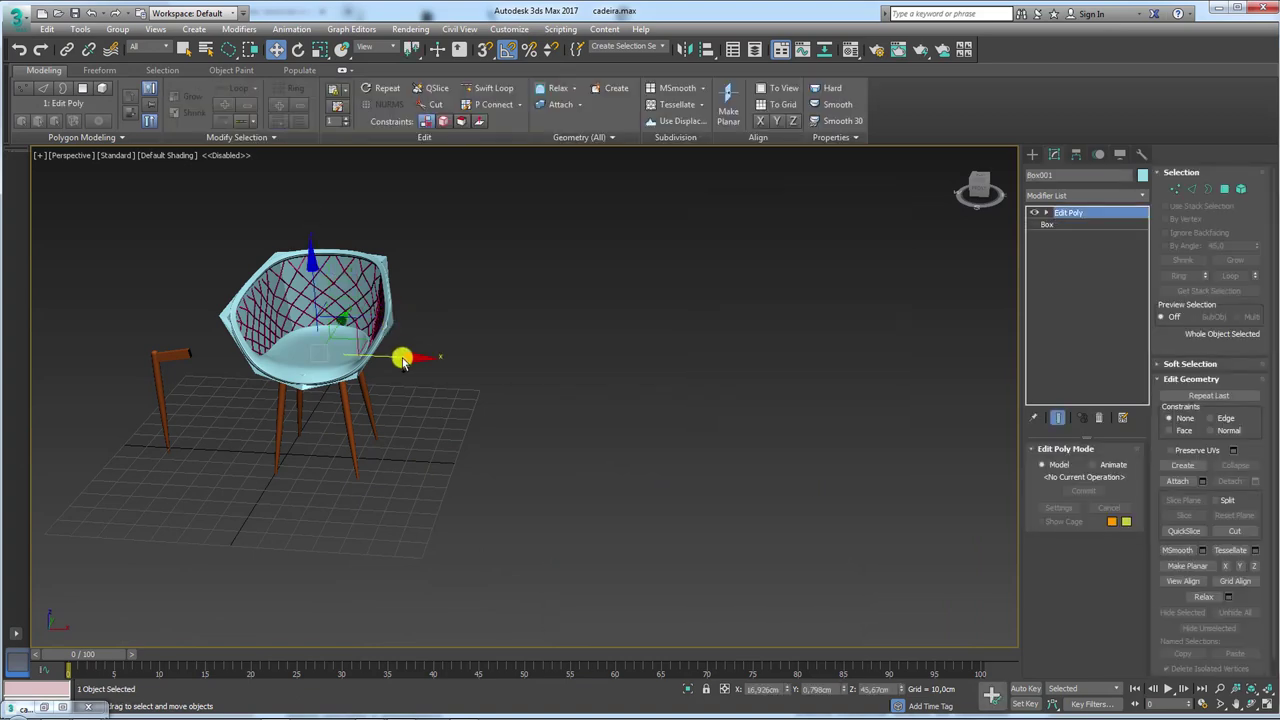
left_click_drag(403, 361, 220, 366)
middle_click_drag(220, 366, 609, 417)
left_click(609, 418)
scroll(609, 420, "up", 2)
scroll(615, 460, "up", 5)
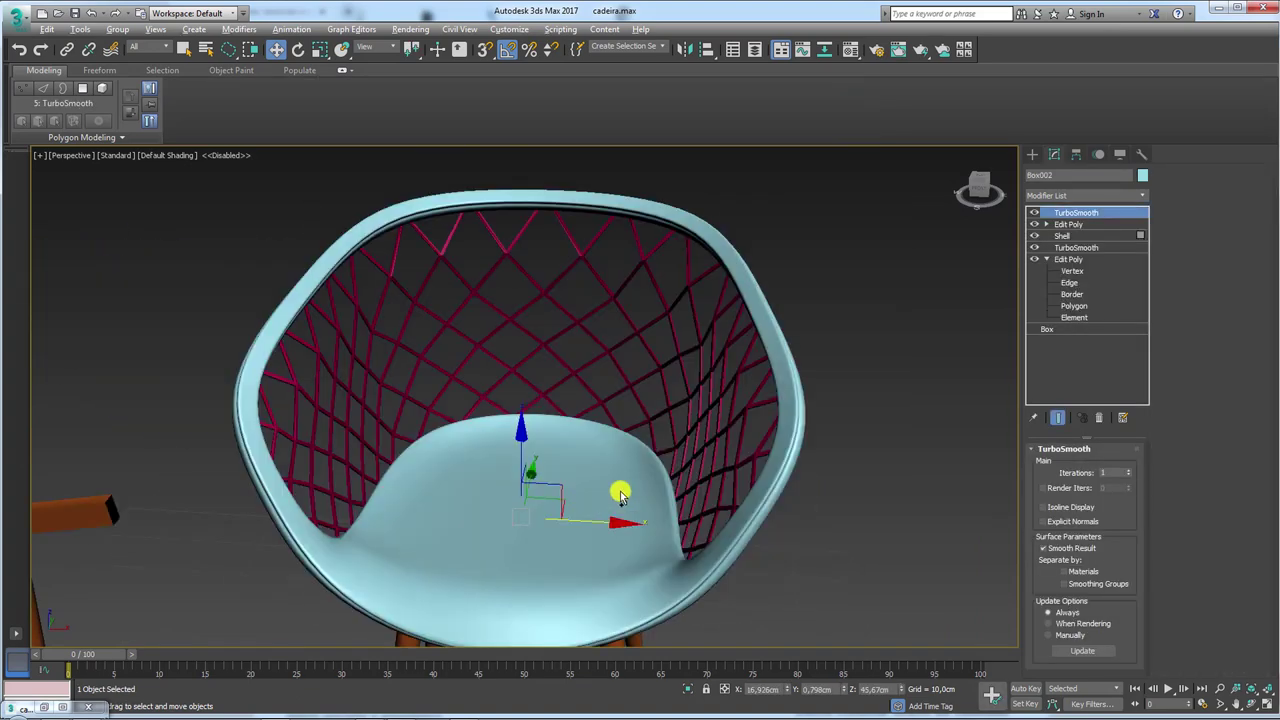
mouse_move(620, 493)
middle_mouse_down("alt")
mouse_move(737, 289)
mouse_move(606, 400)
mouse_move(711, 377)
mouse_move(723, 400)
mouse_move(655, 393)
mouse_move(600, 357)
mouse_move(640, 349)
mouse_move(614, 371)
middle_mouse_up("alt")
left_click(541, 371)
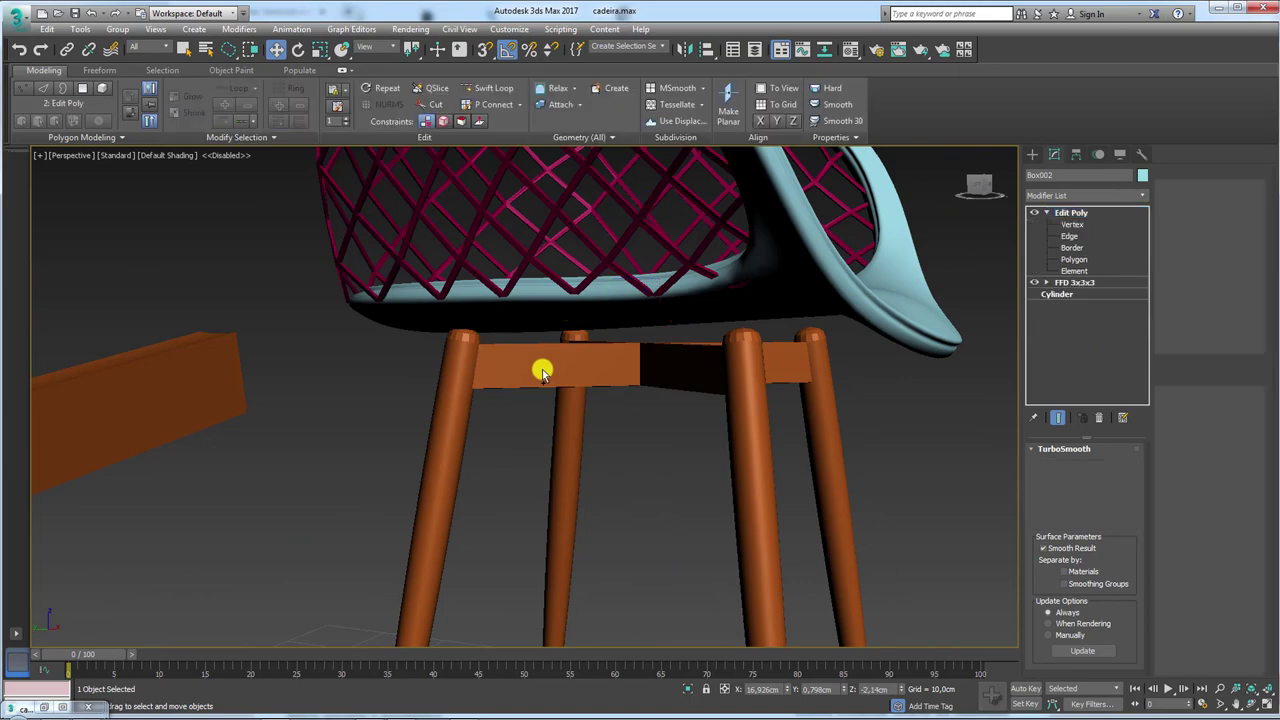
key("z")
mouse_move(571, 414)
middle_mouse_down("alt")
mouse_move(503, 417)
mouse_move(429, 374)
mouse_move(465, 368)
mouse_move(511, 409)
middle_mouse_up("alt")
scroll(512, 400, "down", 4)
Check the chair's reference photo for the leg bracket, then close it.
scroll(502, 451, "up", 1)
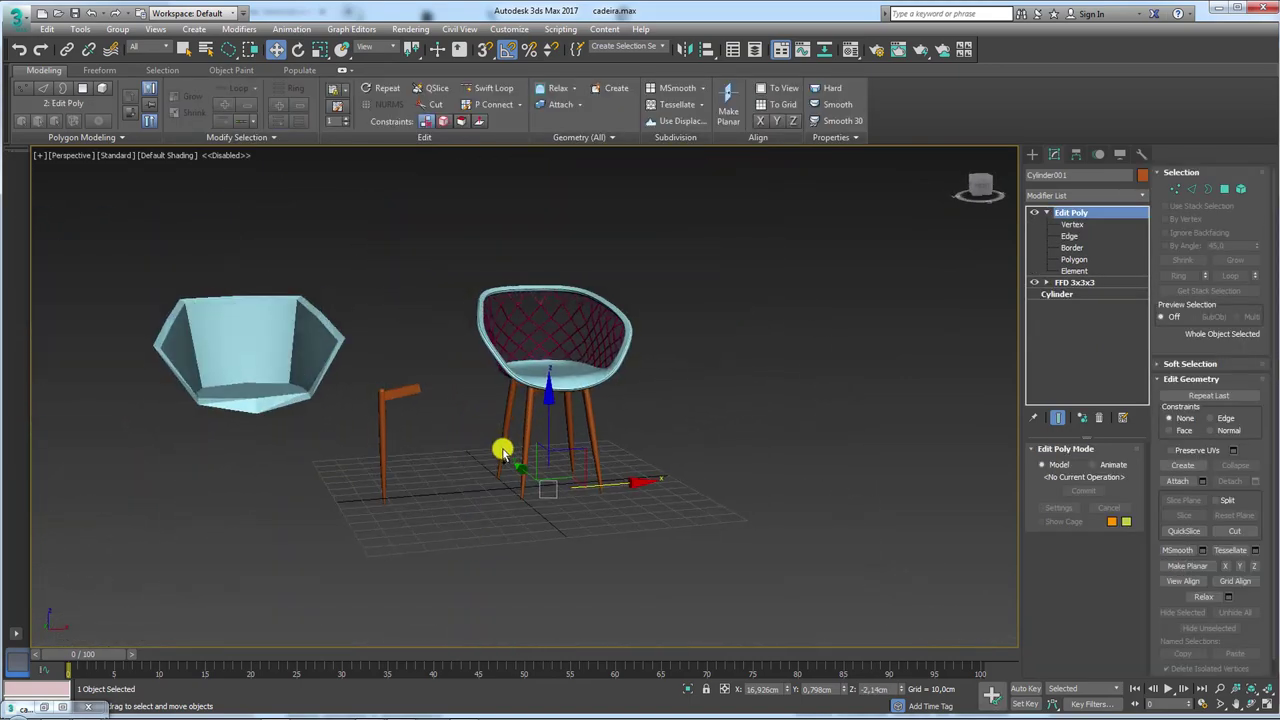
scroll(502, 451, "down", 3)
left_click(40, 710)
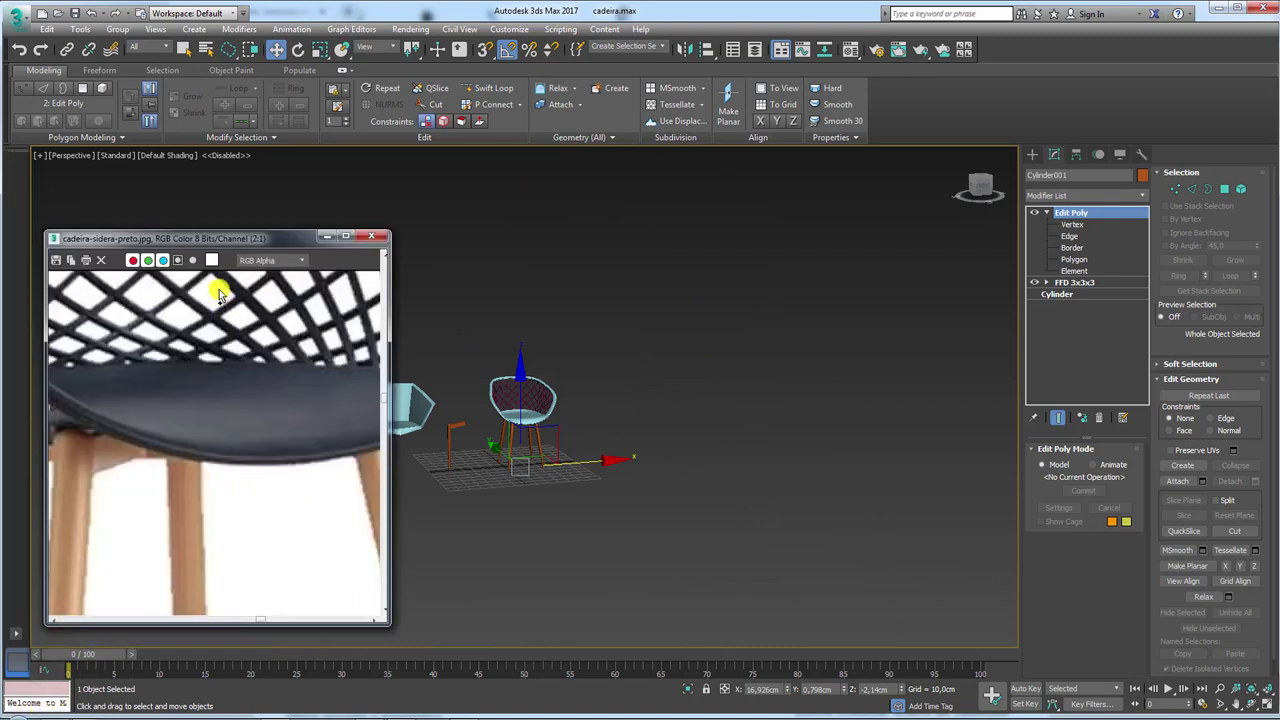
left_click_drag(213, 240, 306, 177)
scroll(291, 371, "down", 3)
scroll(289, 360, "up", 3)
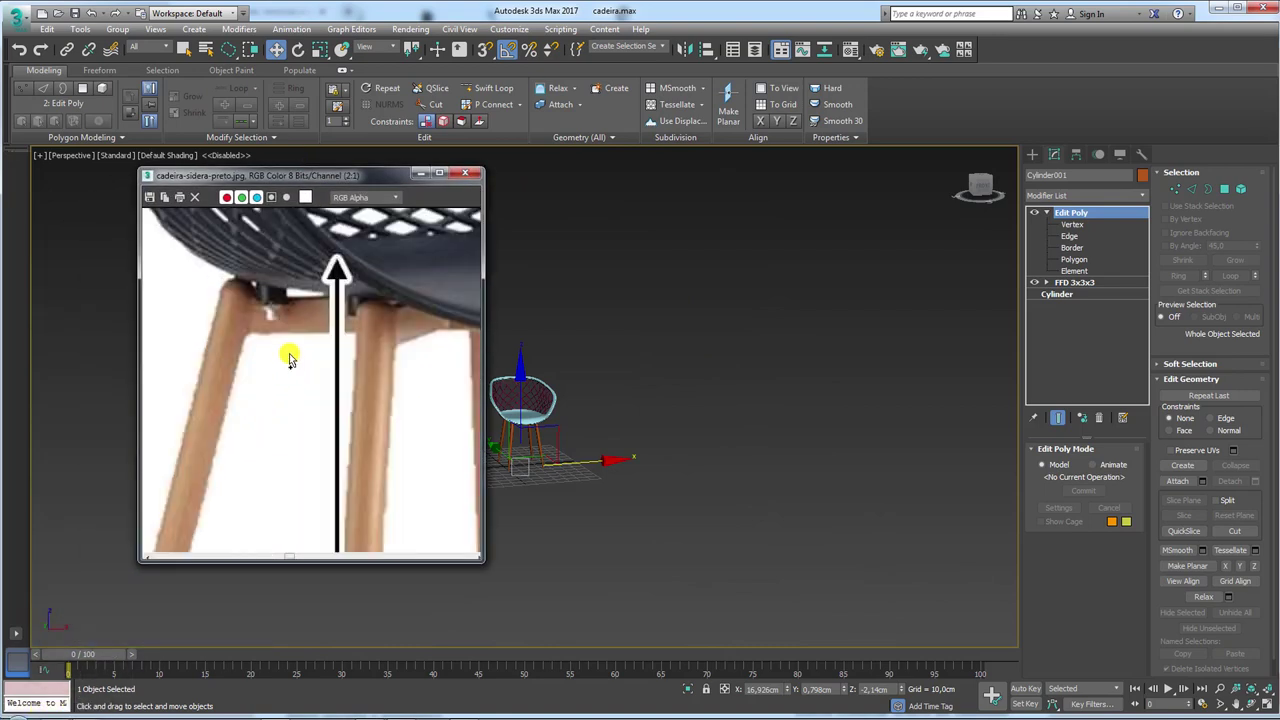
scroll(270, 318, "up", 1)
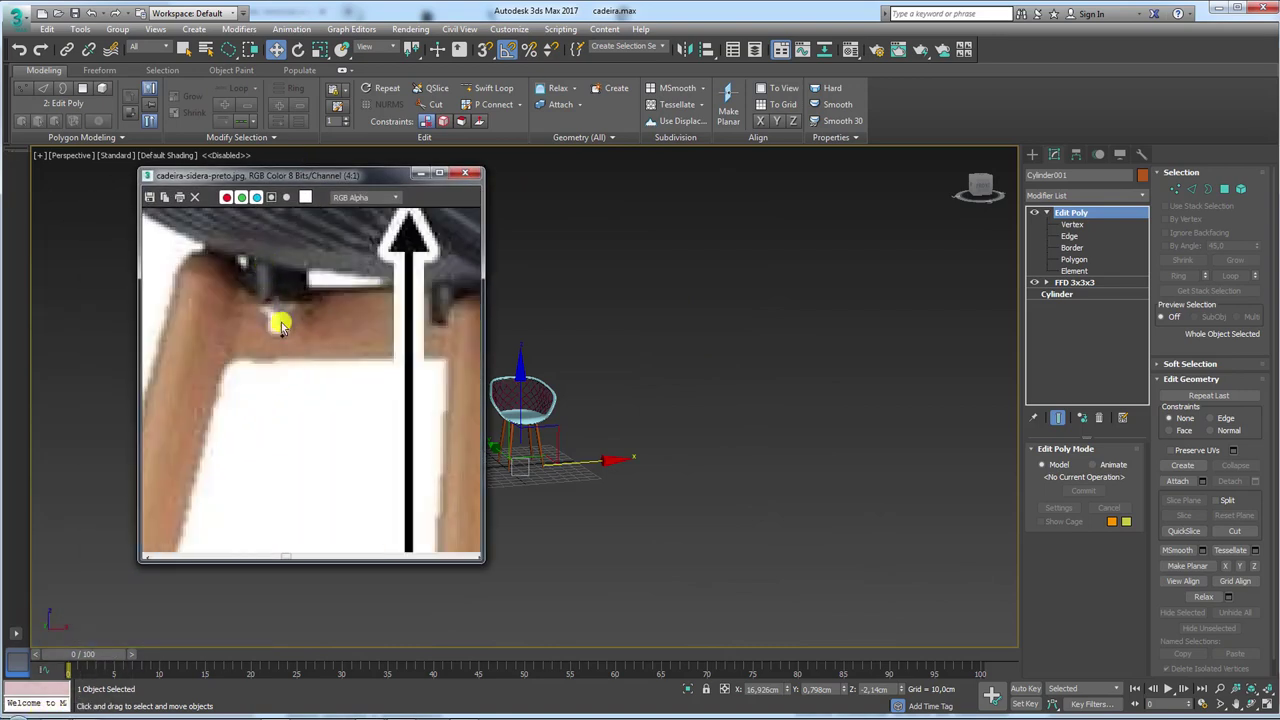
left_click(424, 174)
scroll(460, 448, "up", 3)
scroll(460, 448, "up", 3)
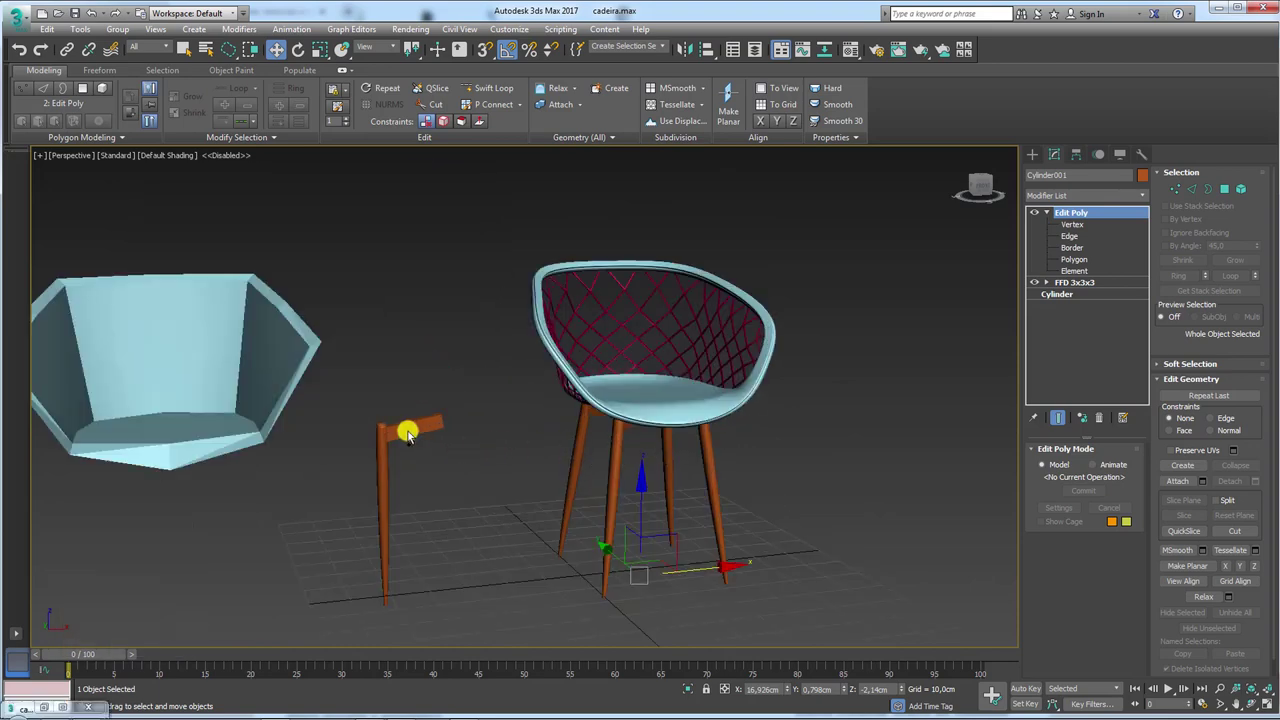
scroll(407, 432, "down", 2)
scroll(449, 423, "down", 2)
Draw a small standard-primitive cylinder beside the single wooden leg.
left_click(1032, 154)
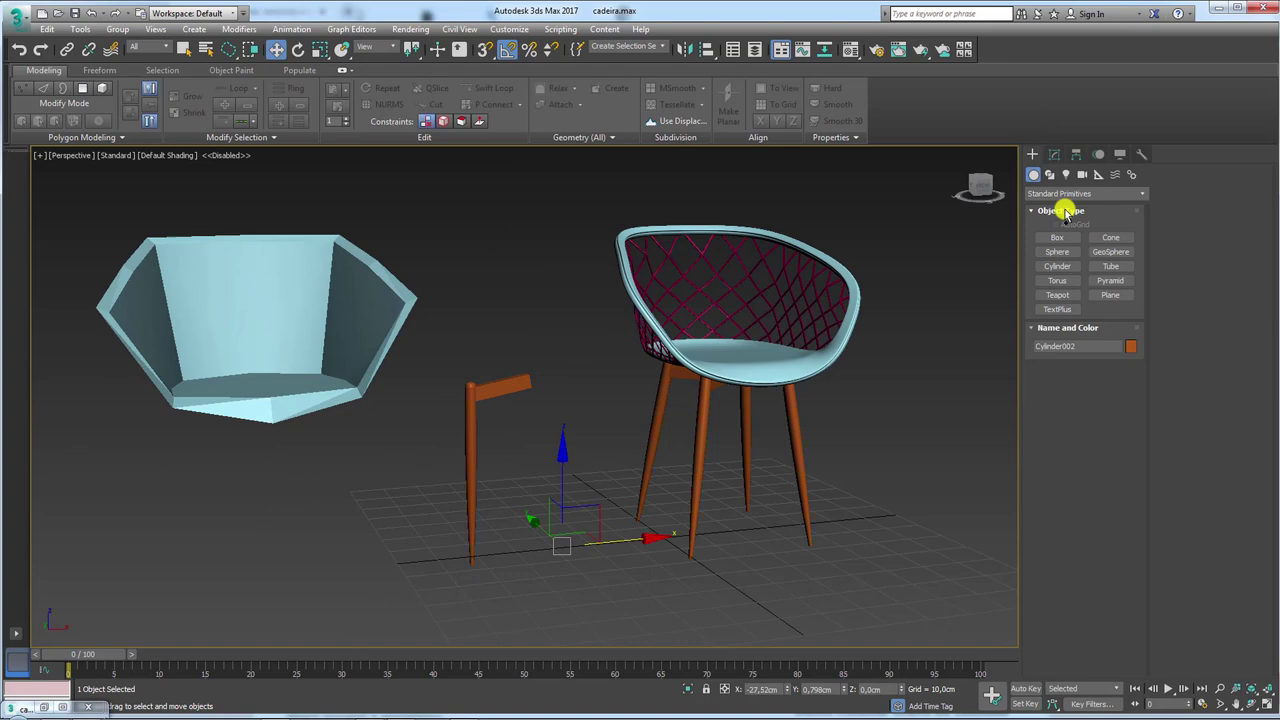
left_click(1053, 267)
middle_click_drag(523, 451, 546, 503, "alt")
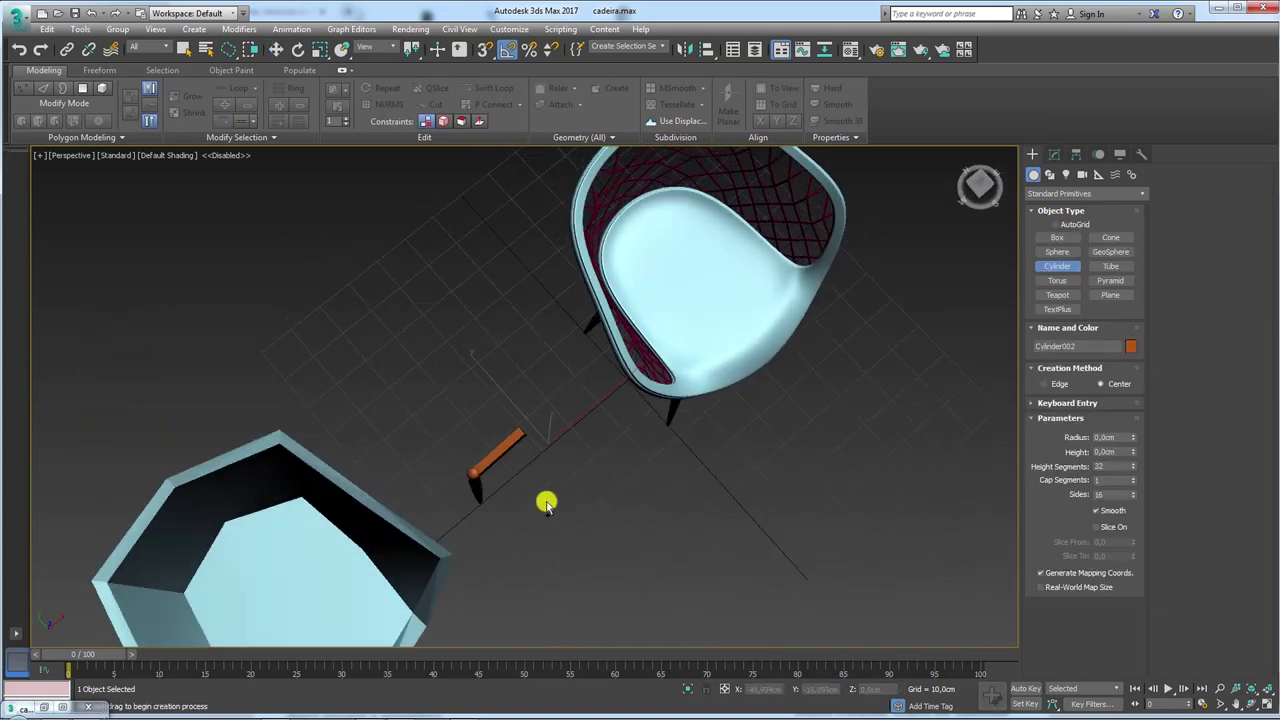
left_click_drag(505, 512, 509, 512)
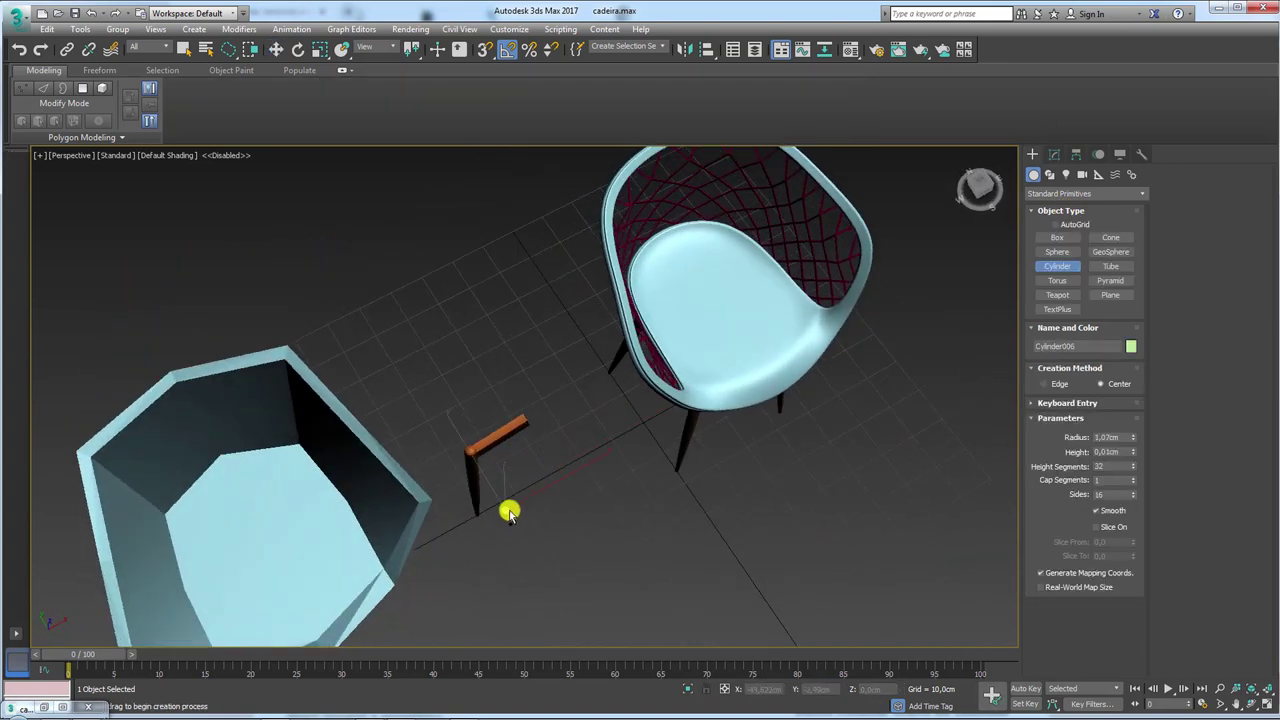
key("w")
Move the cylinder up to the top of the leg, pressed against the rail.
mouse_move(508, 503)
middle_mouse_down("alt")
mouse_move(494, 400)
mouse_move(463, 403)
mouse_move(537, 515)
middle_mouse_up("alt")
mouse_move(537, 515)
left_mouse_down()
mouse_move(557, 289)
mouse_move(520, 266)
mouse_move(517, 277)
left_mouse_up()
mouse_move(517, 277)
middle_mouse_down("alt")
mouse_move(557, 420)
mouse_move(460, 314)
mouse_move(486, 337)
middle_mouse_up("alt")
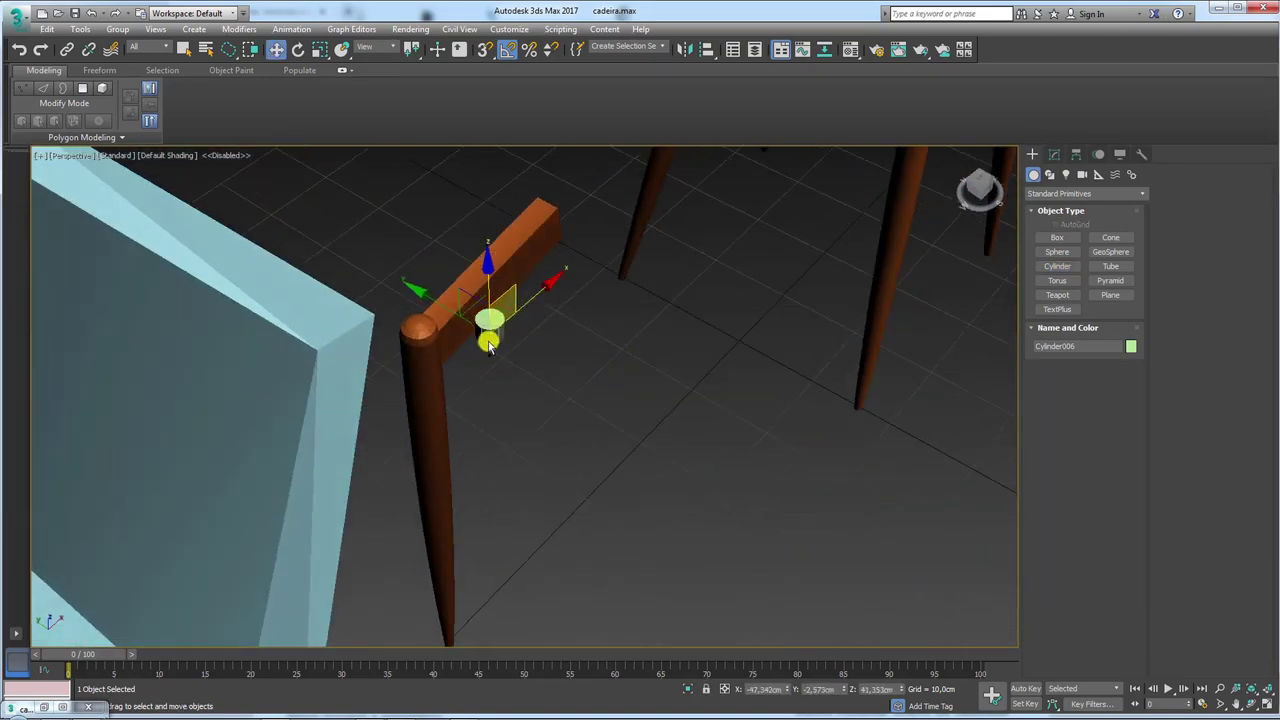
left_click_drag(486, 337, 427, 318)
key("z")
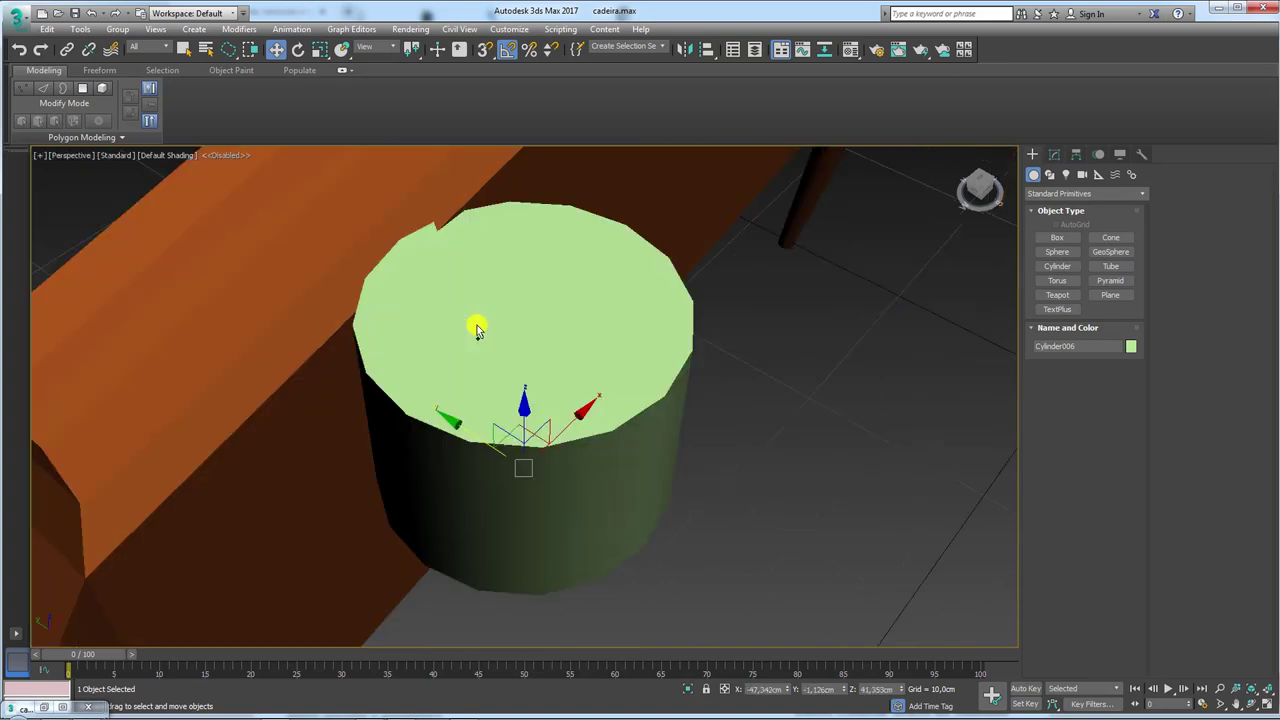
mouse_move(474, 323)
middle_mouse_down("alt")
mouse_move(529, 334)
mouse_move(576, 370)
middle_mouse_up("alt")
scroll(534, 346, "down", 4)
left_click_drag(460, 372, 482, 374)
Set the cylinder to 1 height segment (radius 1.07 cm, height 1.606 cm, 16 sides).
right_click(545, 362)
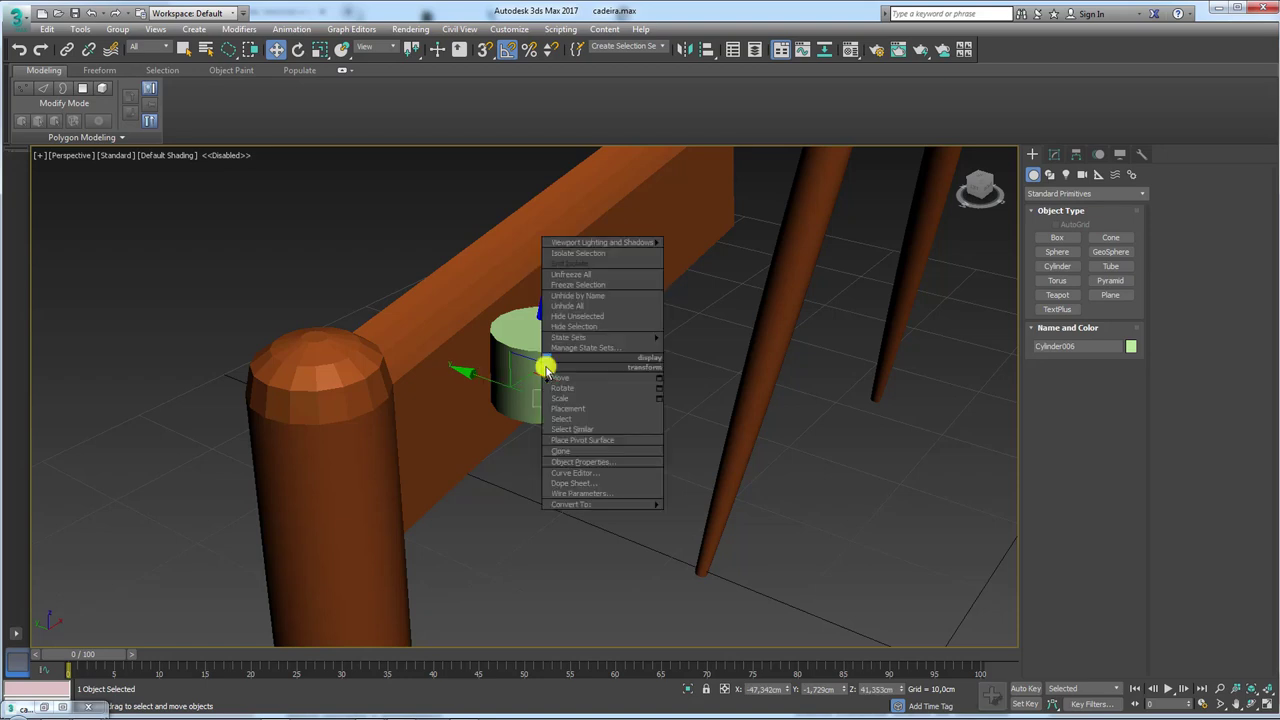
key("F4")
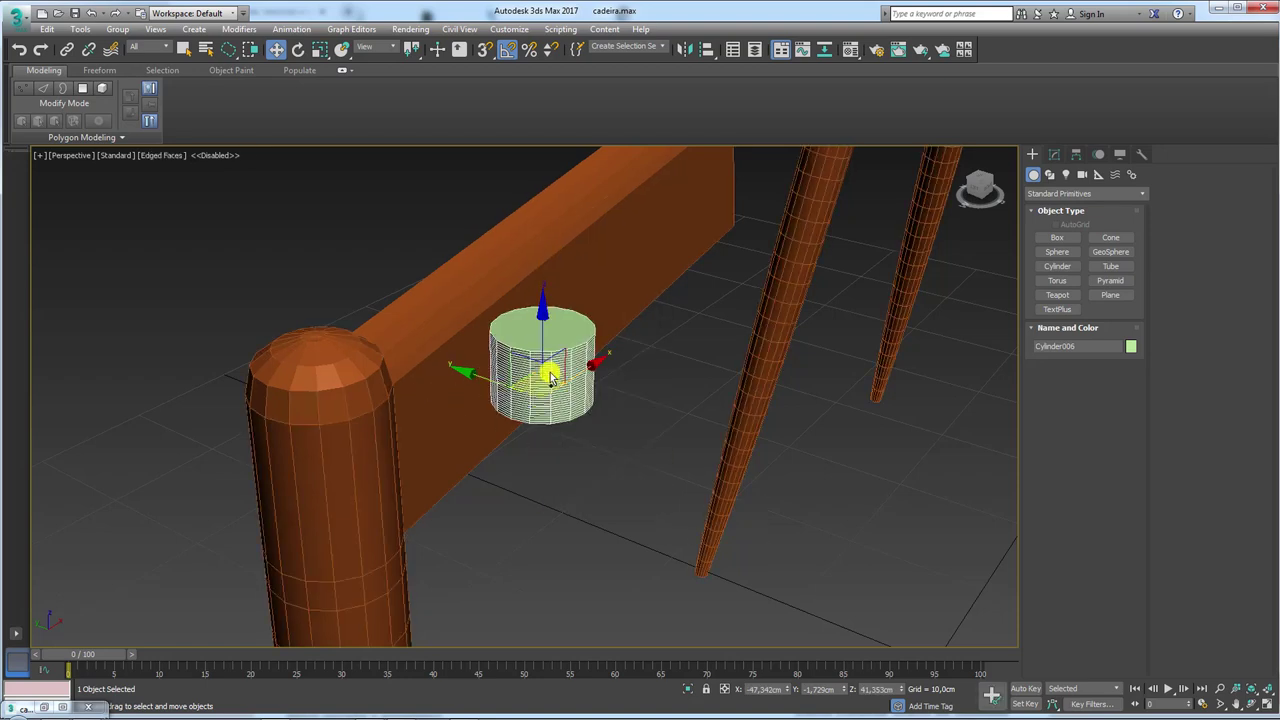
key("F4")
key("F4")
left_click(1054, 154)
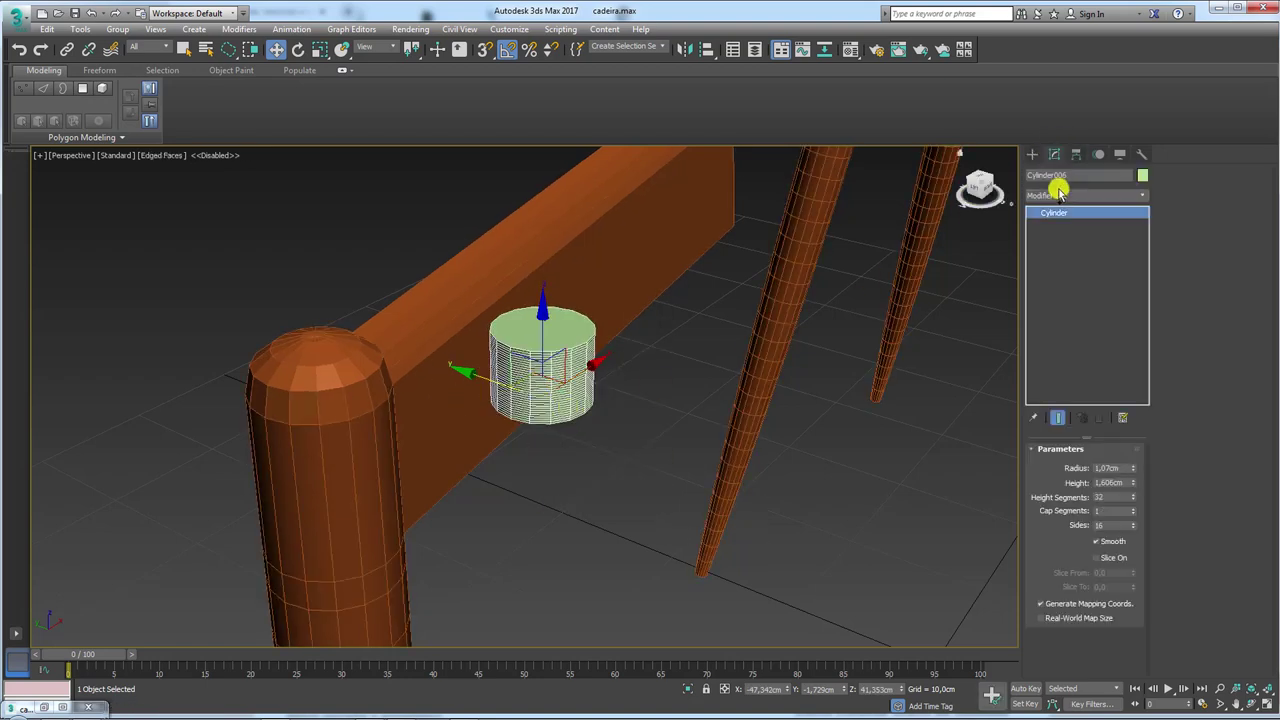
right_click(1135, 497)
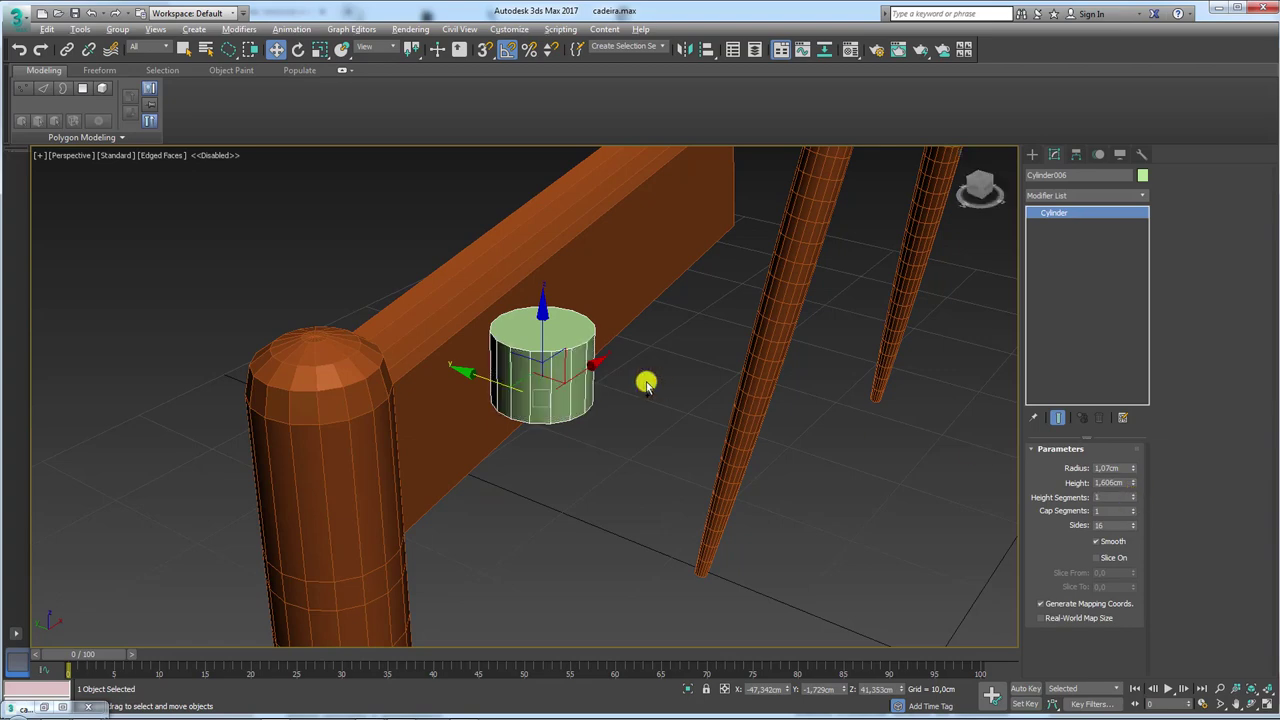
middle_click_drag(646, 380, 626, 377, "alt")
right_click(558, 366)
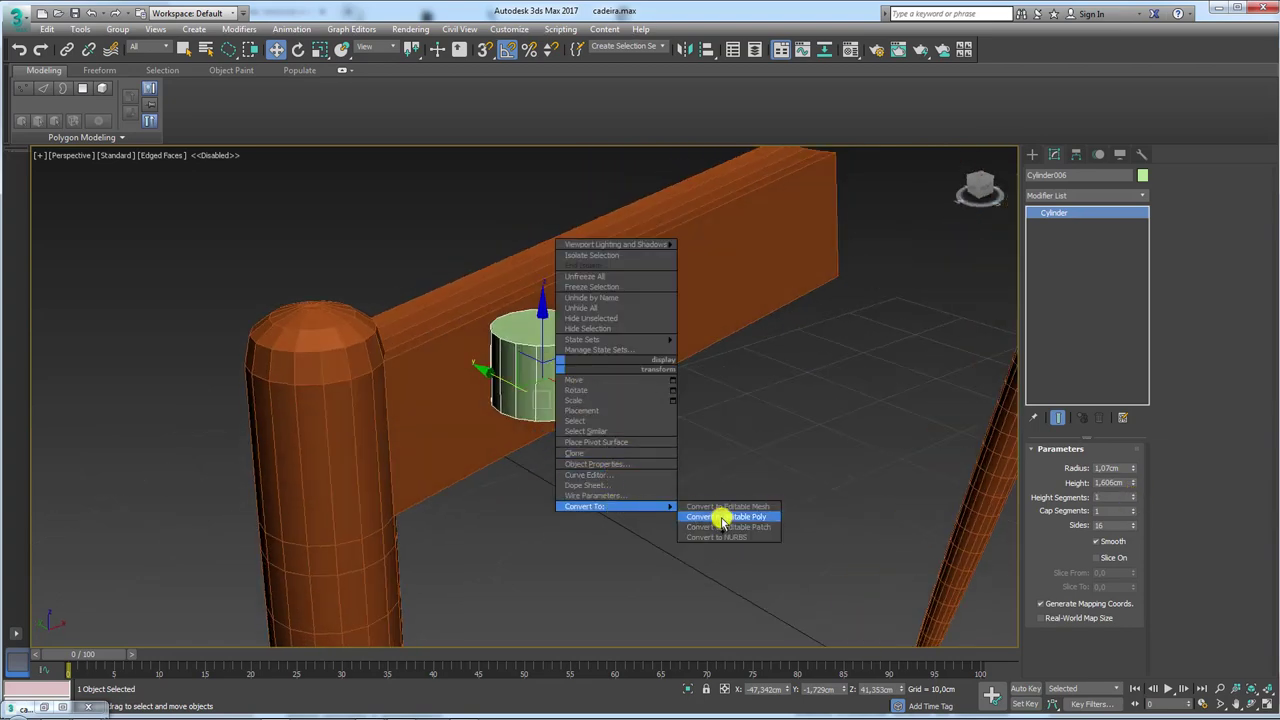
Convert the cylinder to Editable Poly and extrude its top face slightly upward.
left_click(723, 517)
left_click(1098, 465)
left_click(576, 332)
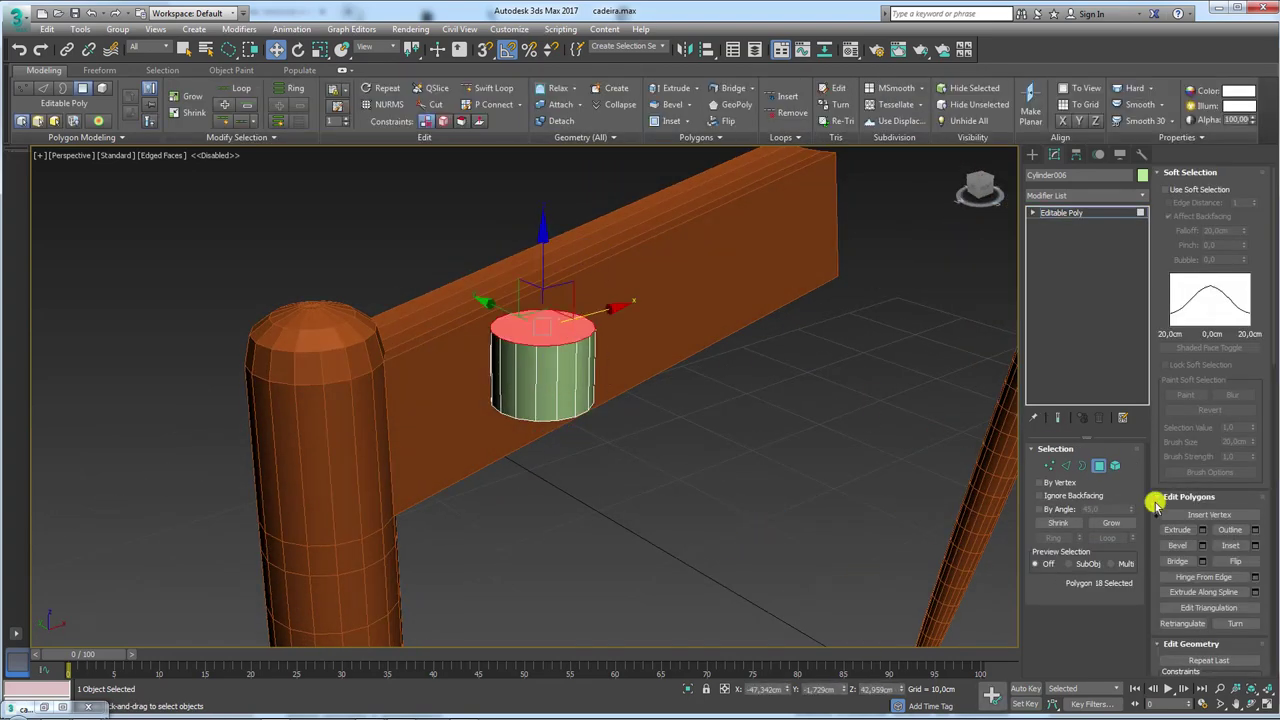
left_click(1177, 529)
left_click_drag(549, 338, 548, 339)
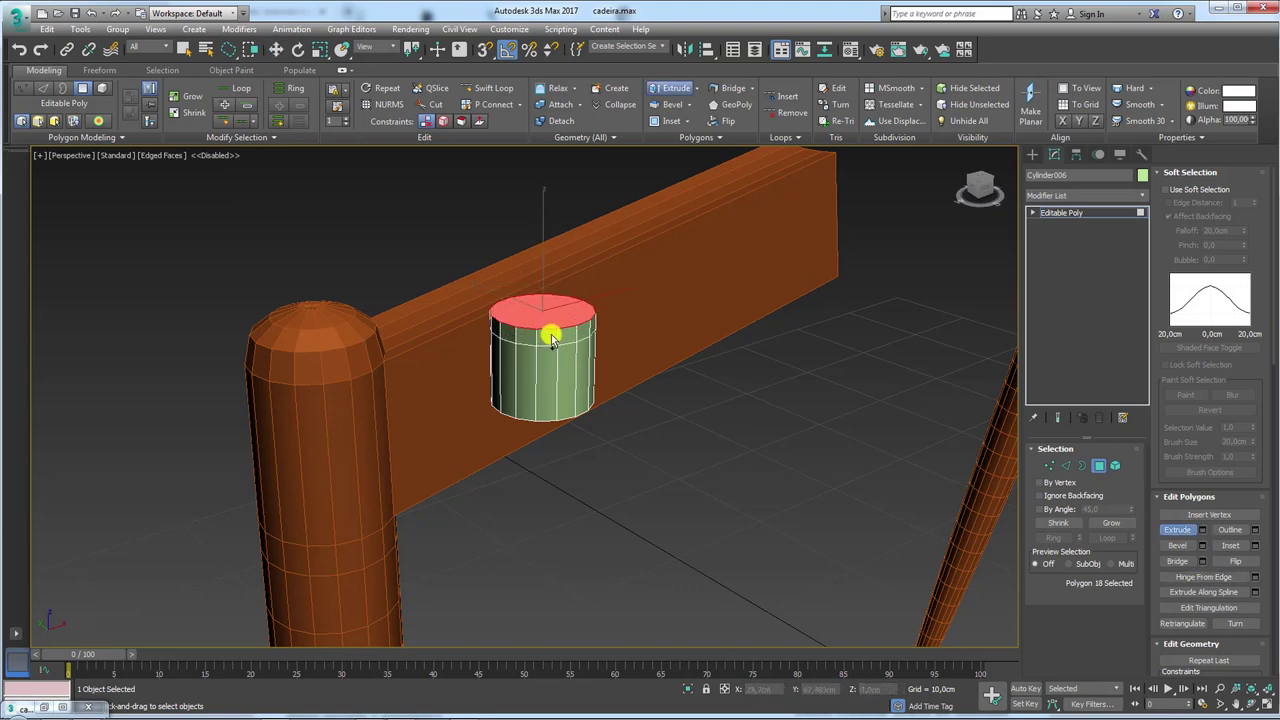
key("w")
Select the new top-band polygons facing the leg post.
middle_click_drag(548, 339, 484, 305, "alt")
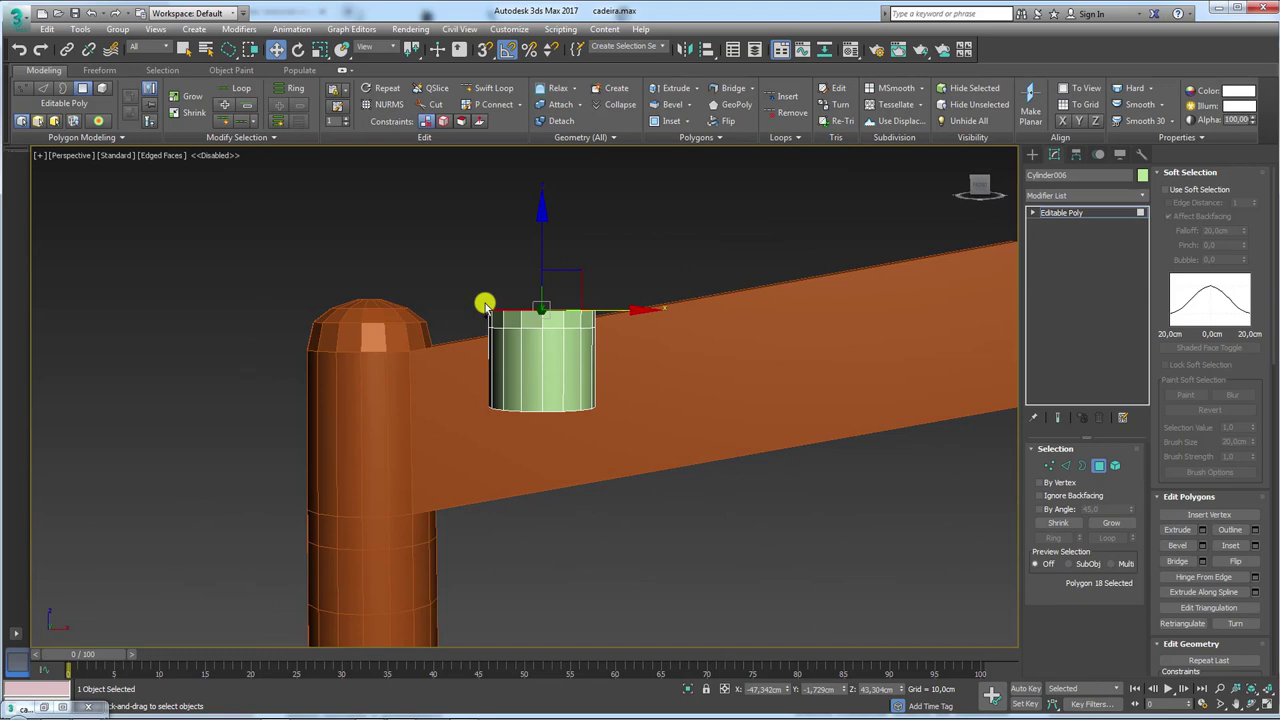
key("f")
key("z")
scroll(137, 333, "down", 4)
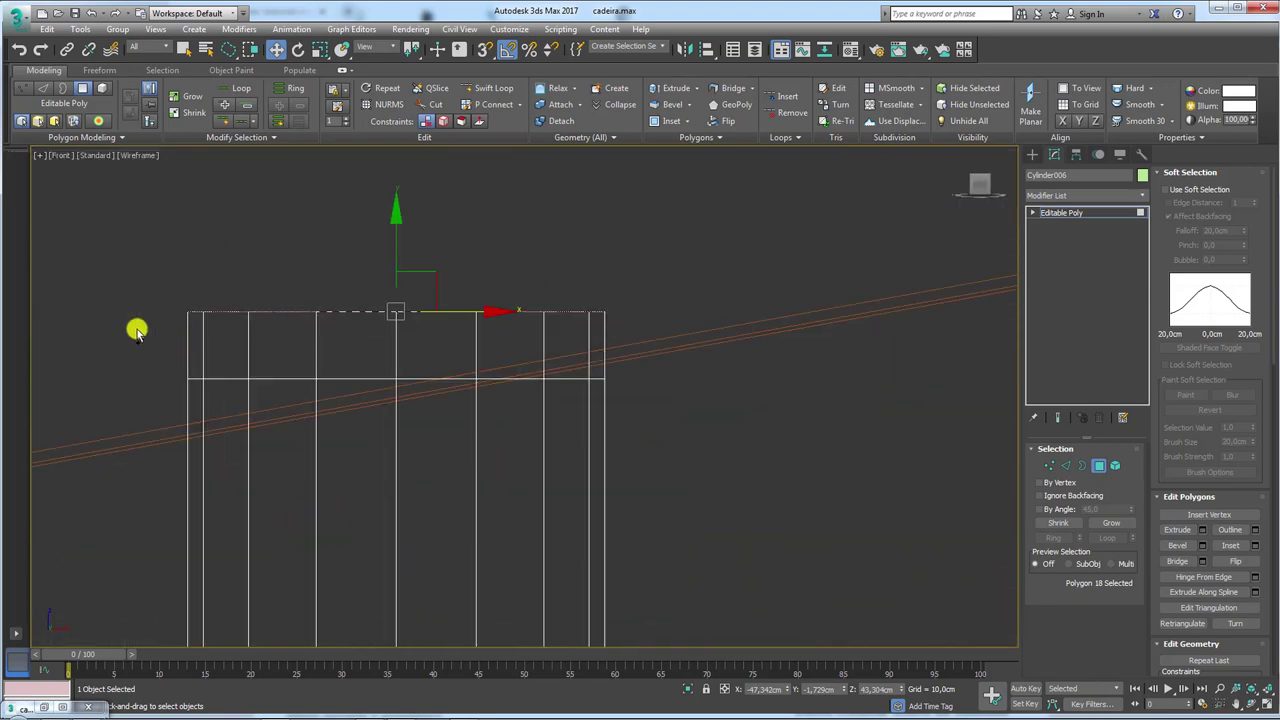
mouse_move(335, 355)
left_mouse_down()
mouse_move(383, 286)
mouse_move(457, 391)
left_mouse_up()
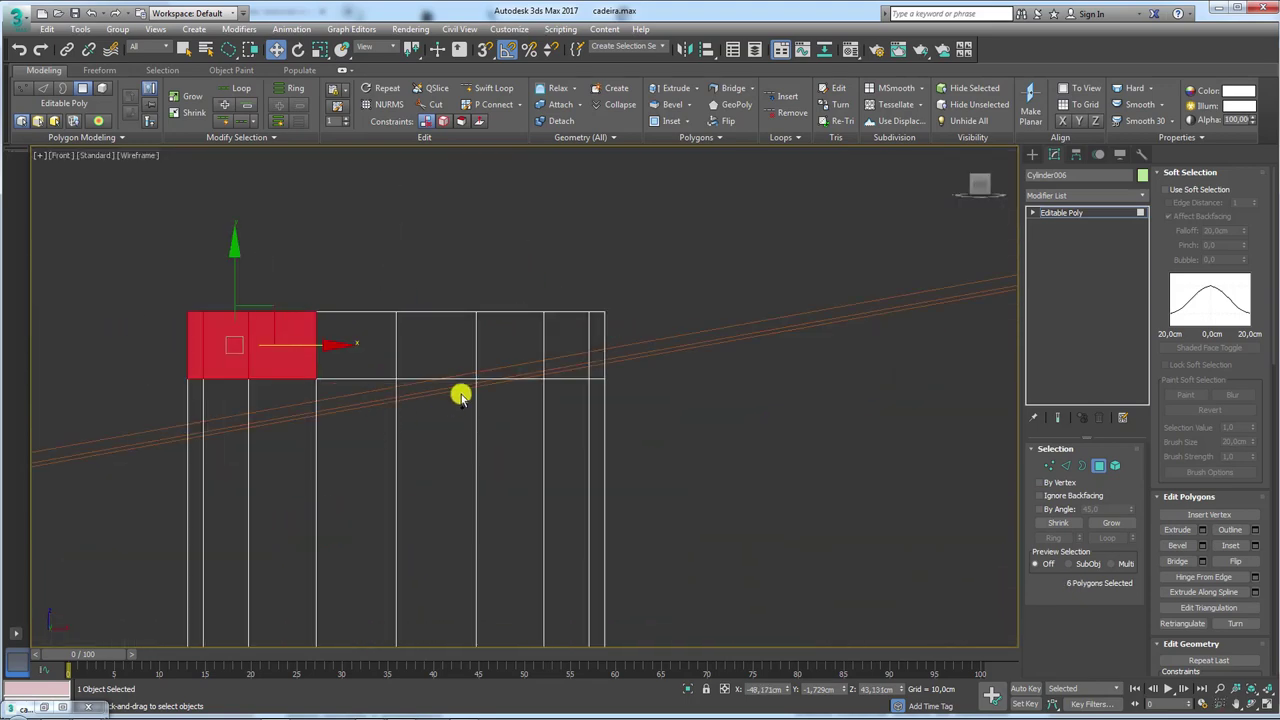
key("p")
middle_click_drag(560, 374, 749, 437, "alt")
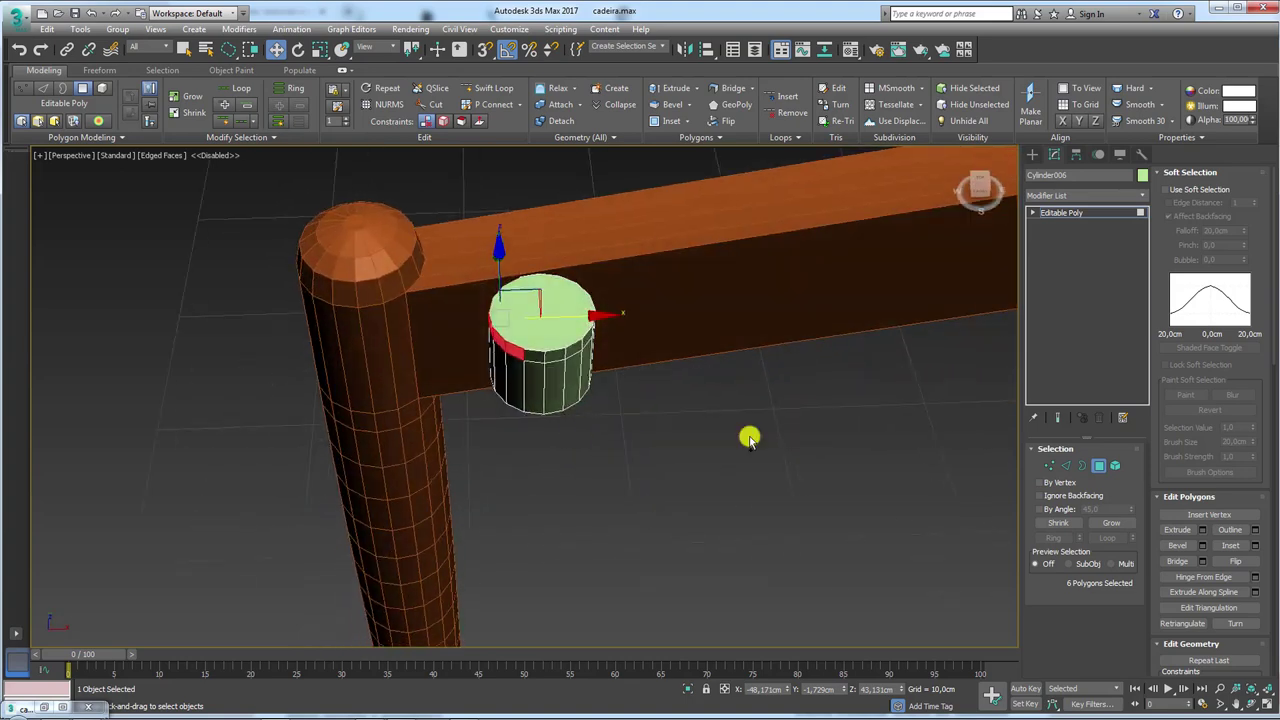
Extrude those faces into an arm reaching the leg post and scale its end flat.
left_click(1203, 529)
left_click(701, 322)
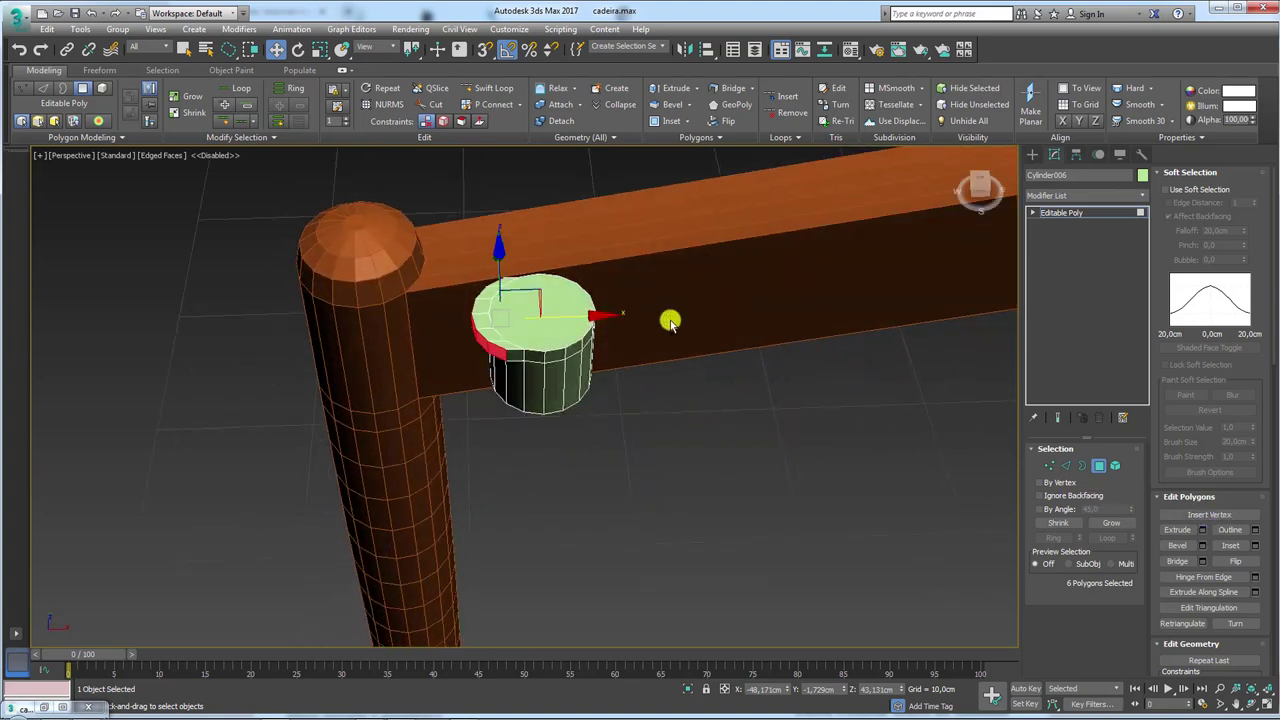
left_click_drag(560, 318, 495, 338)
key("r")
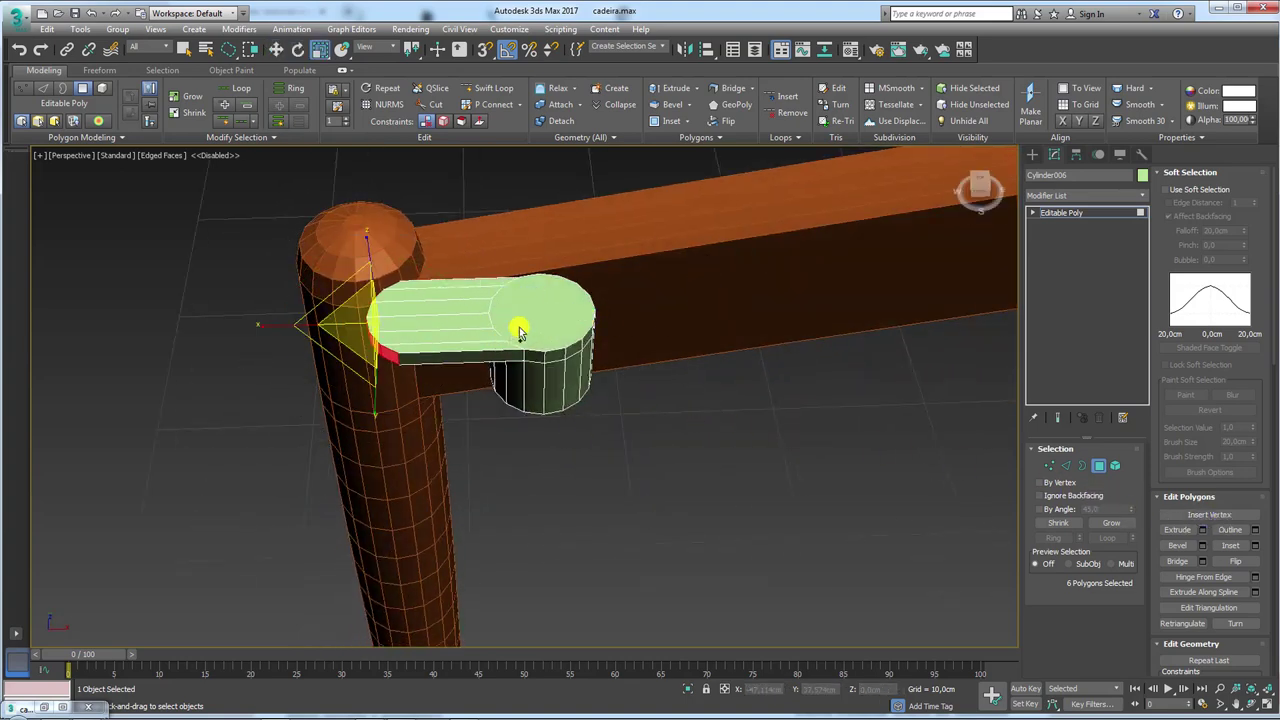
left_click_drag(343, 329, 286, 329)
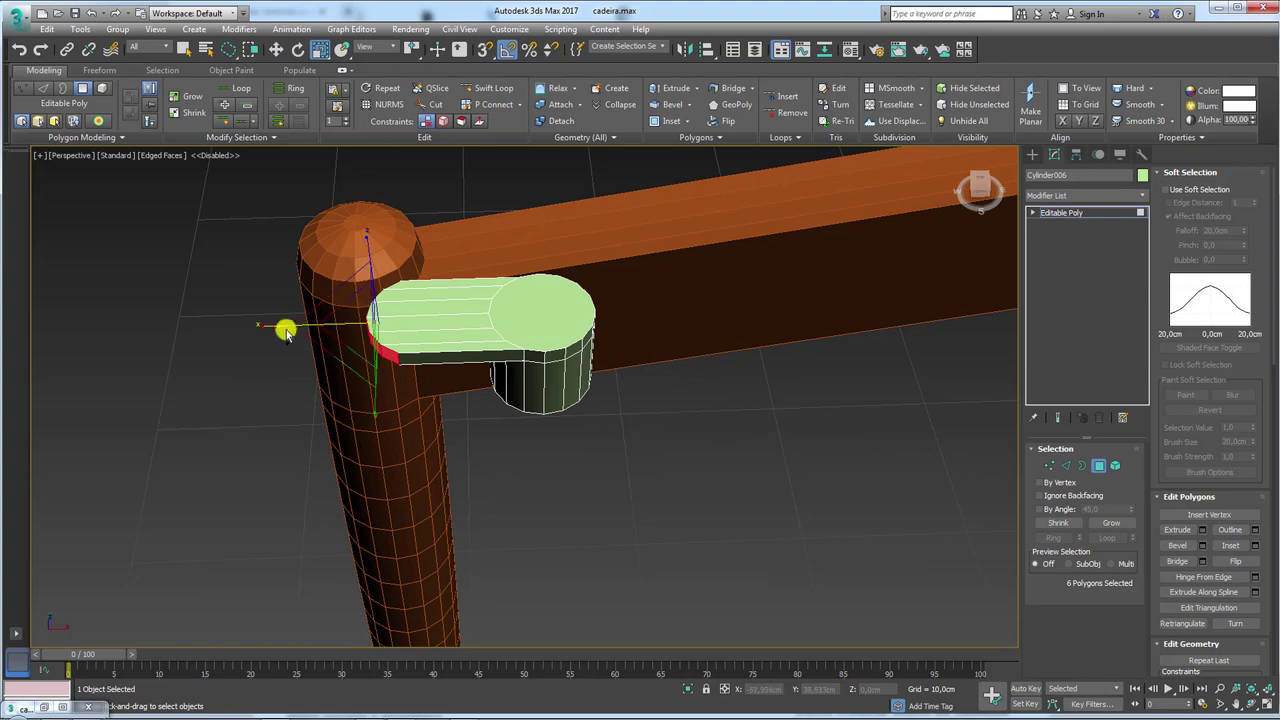
left_click(1073, 215)
Rotate the bracket about -85° and tilt it -15° about Y.
key("e")
left_click_drag(578, 443, 531, 460)
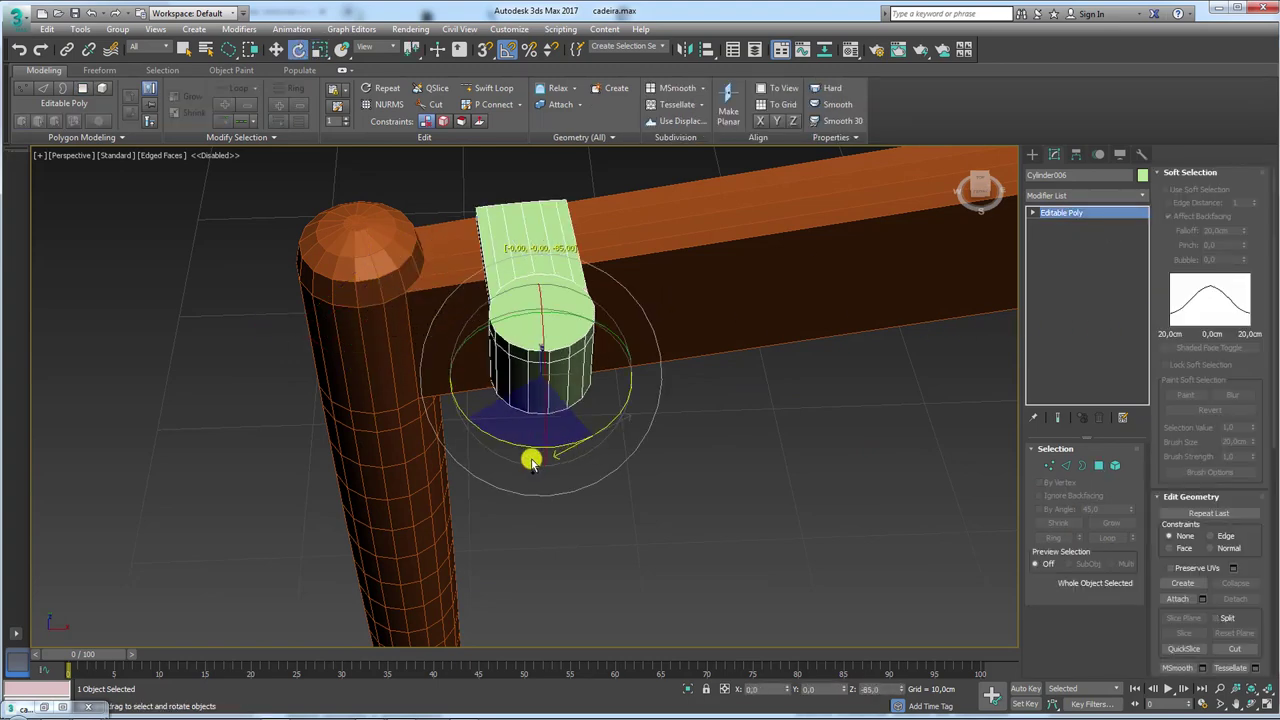
mouse_move(531, 460)
middle_mouse_down("alt")
mouse_move(583, 409)
mouse_move(634, 420)
mouse_move(494, 372)
middle_mouse_up("alt")
left_click_drag(574, 289, 572, 292)
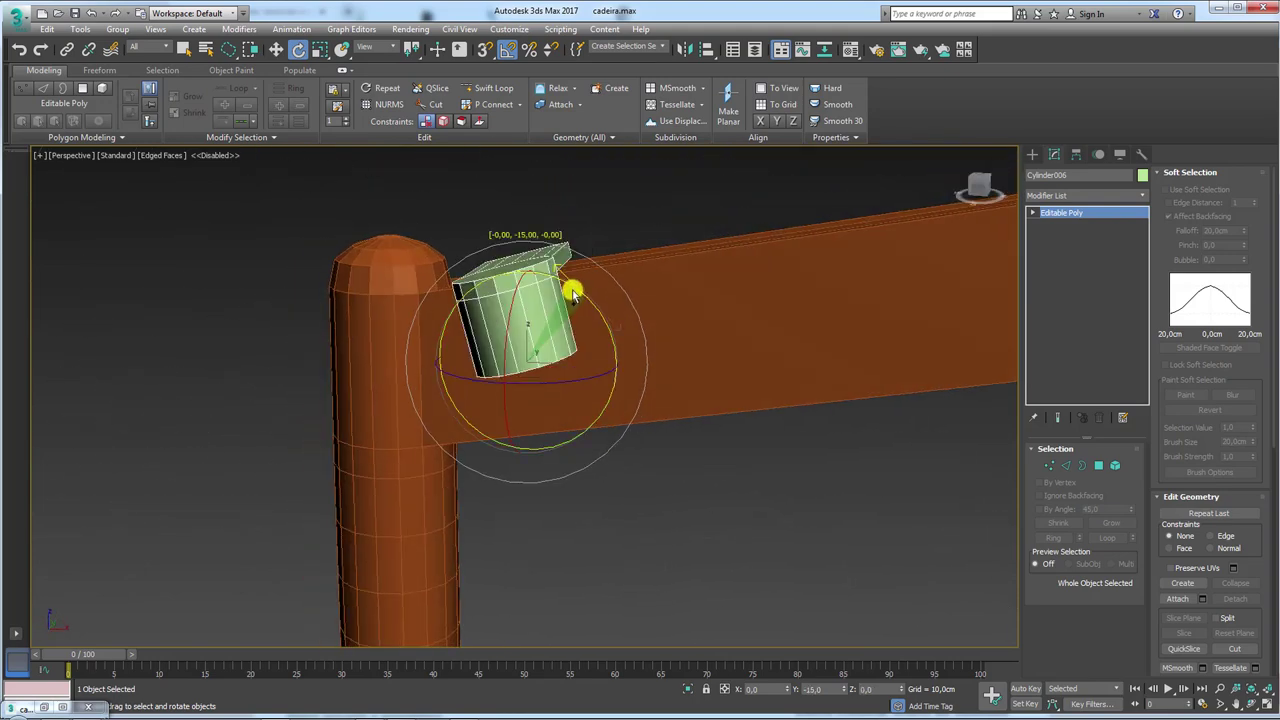
Square the collar bracket, tilt it 10°, and seat it on the leg–rail joint.
key("f")
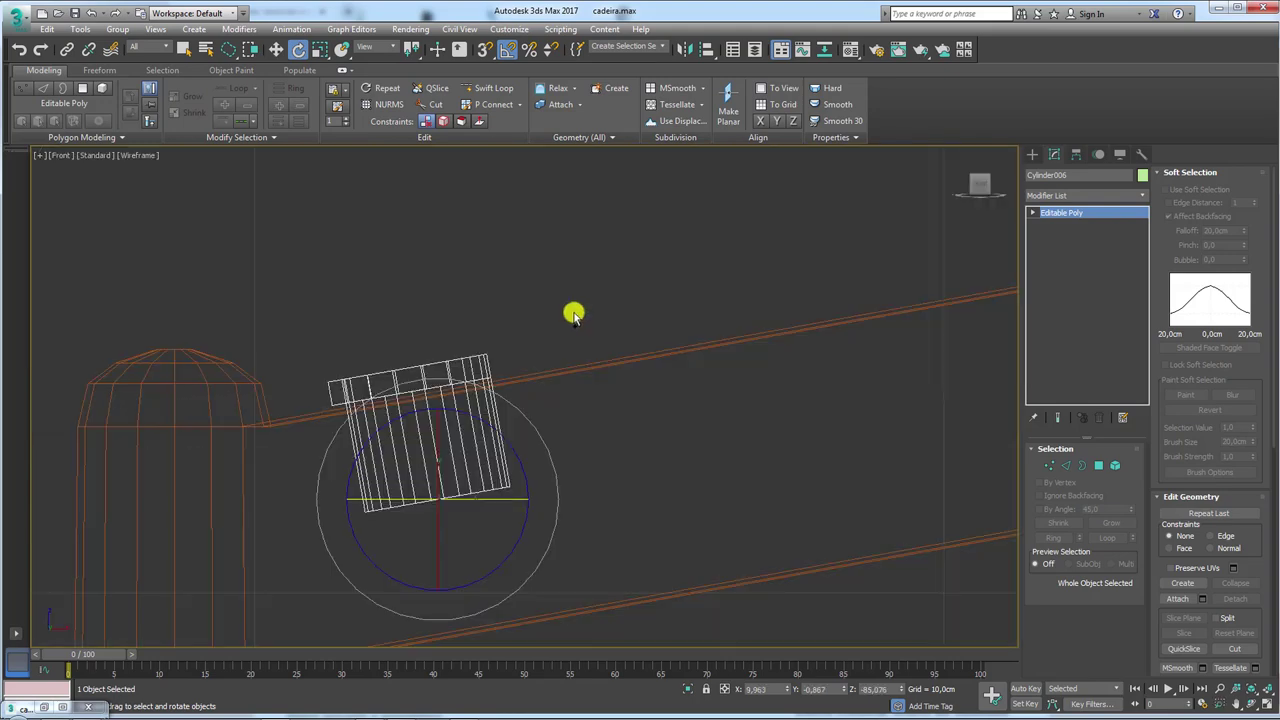
key("z")
left_click_drag(611, 491, 625, 455)
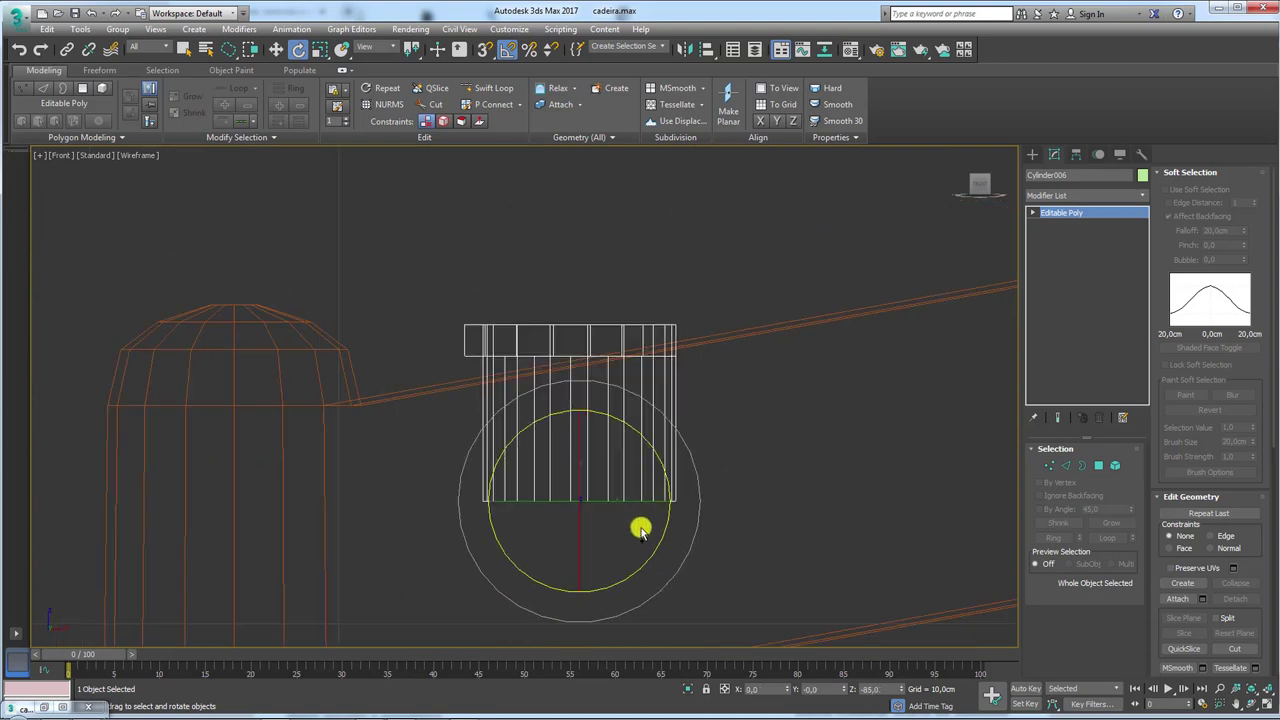
left_click_drag(617, 503, 609, 506)
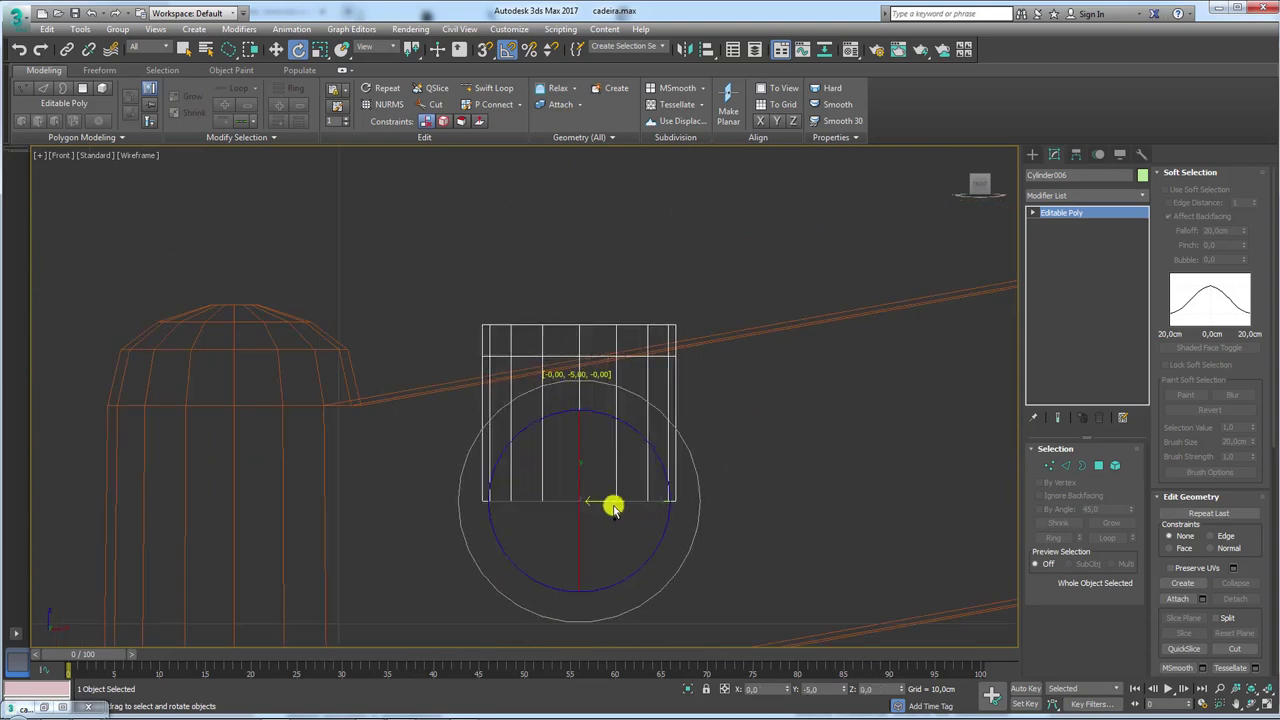
left_click_drag(645, 445, 574, 472)
key("w")
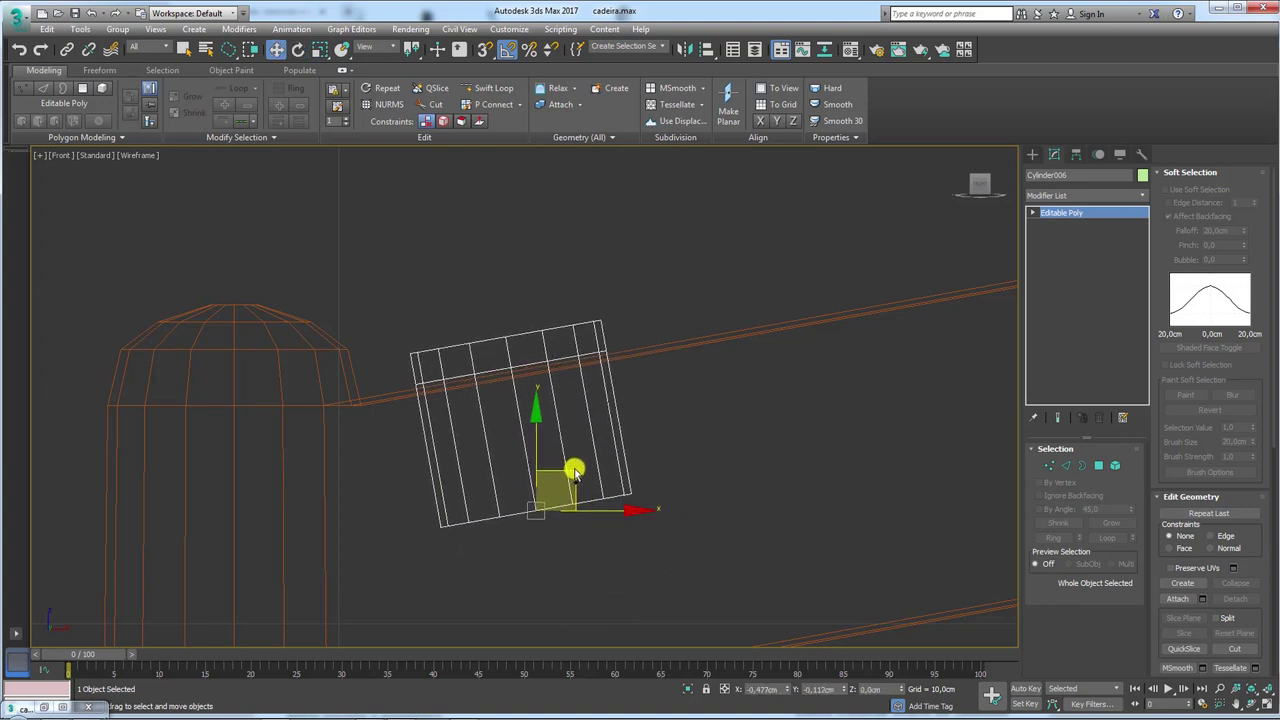
scroll(571, 470, "down", 3)
key("p")
scroll(610, 460, "down", 2)
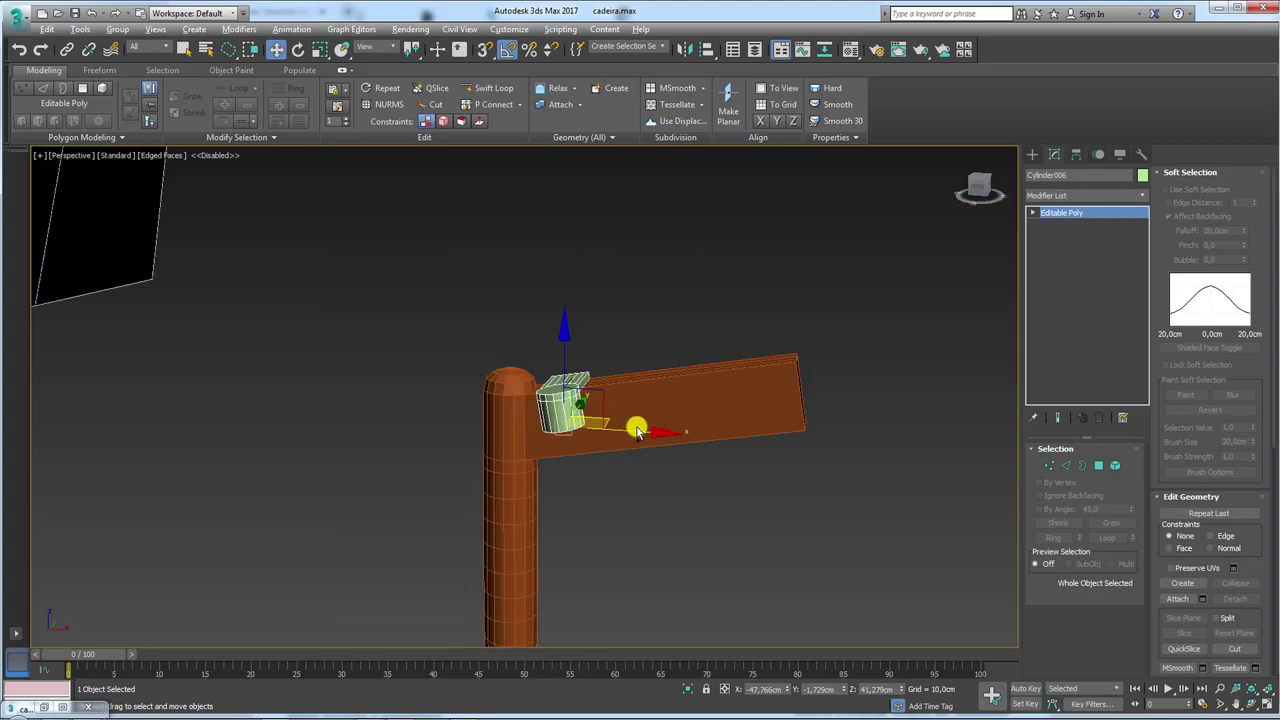
mouse_move(637, 430)
middle_mouse_down("alt")
mouse_move(600, 420)
mouse_move(643, 420)
mouse_move(600, 366)
middle_mouse_up("alt")
Select the L-shaped leg and bar and frame the leg top up close.
left_click(605, 375)
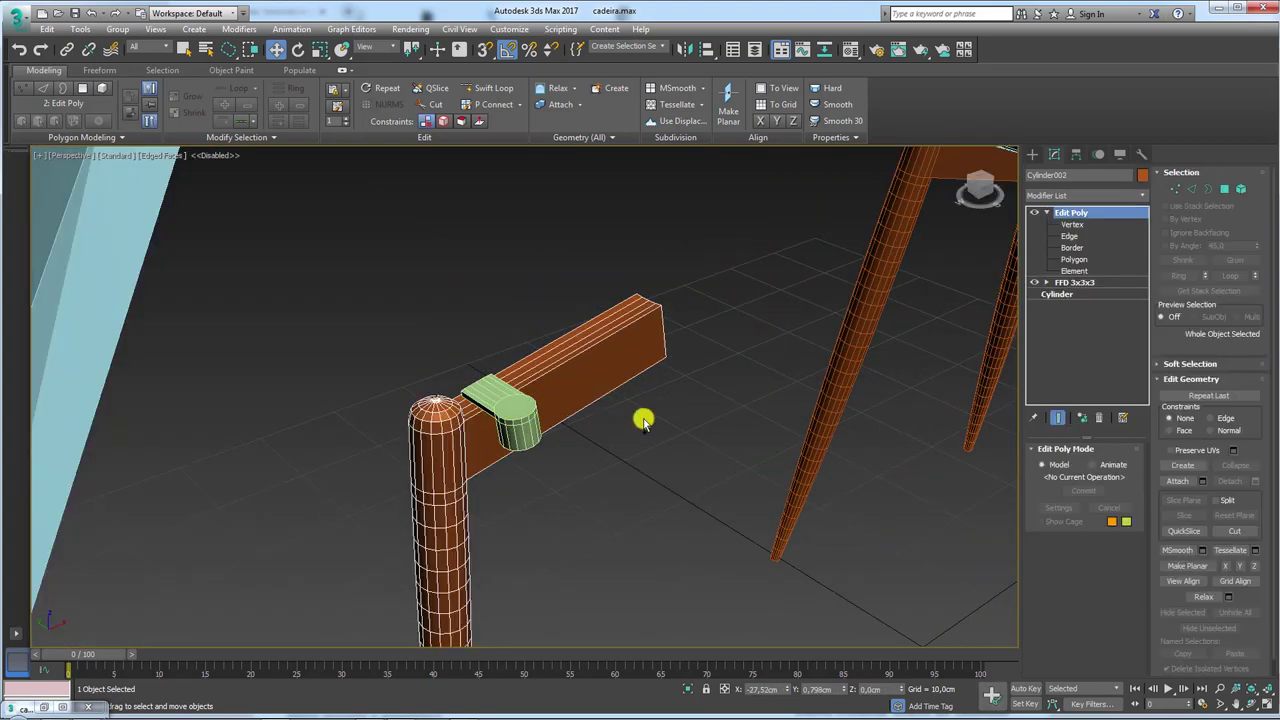
middle_click_drag(643, 420, 648, 308)
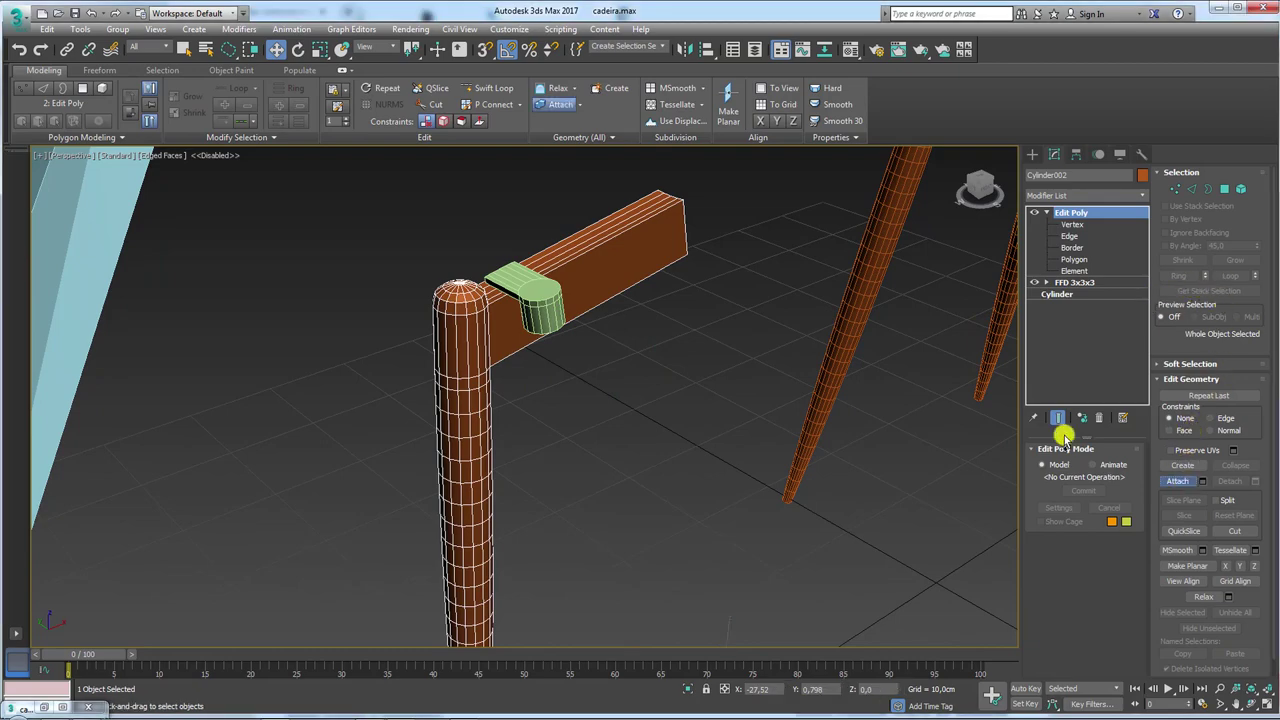
mouse_move(554, 303)
middle_mouse_down("alt")
mouse_move(730, 340)
mouse_move(543, 400)
mouse_move(586, 383)
mouse_move(600, 349)
middle_mouse_up("alt")
scroll(703, 320, "up", 3)
scroll(714, 314, "up", 2)
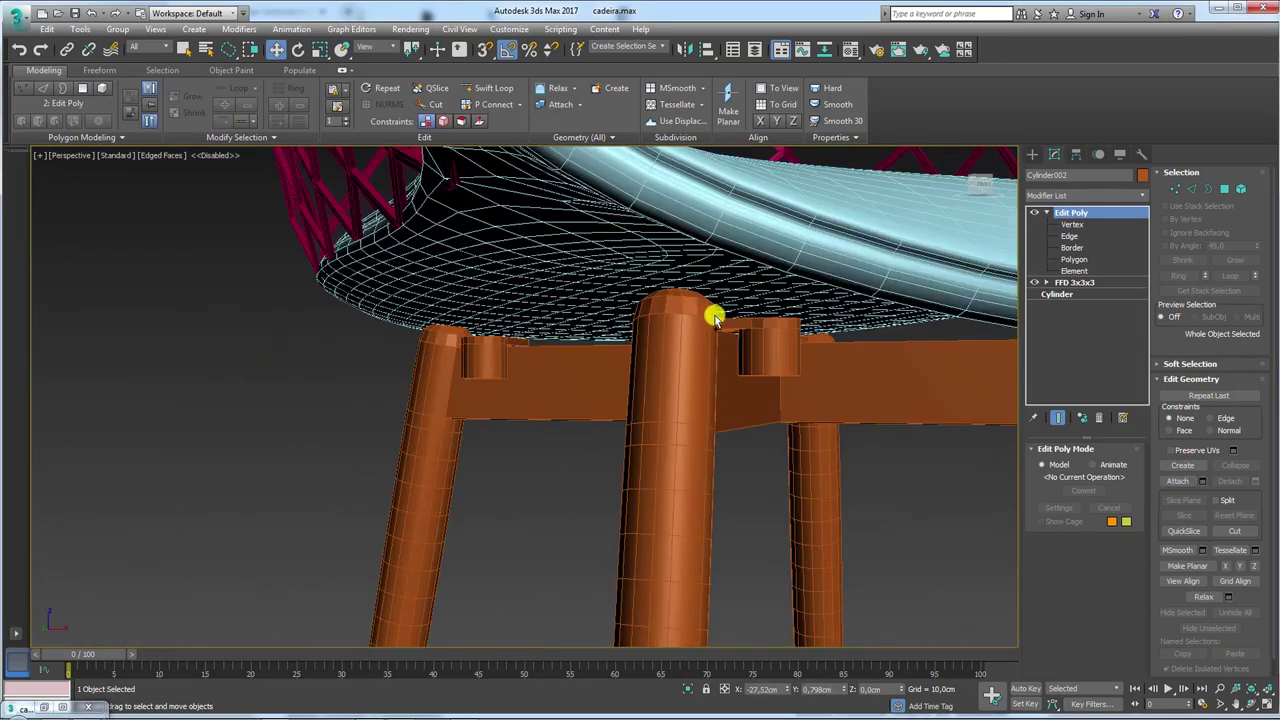
scroll(629, 343, "down", 3)
scroll(351, 354, "down", 3)
middle_click_drag(351, 354, 440, 362, "alt")
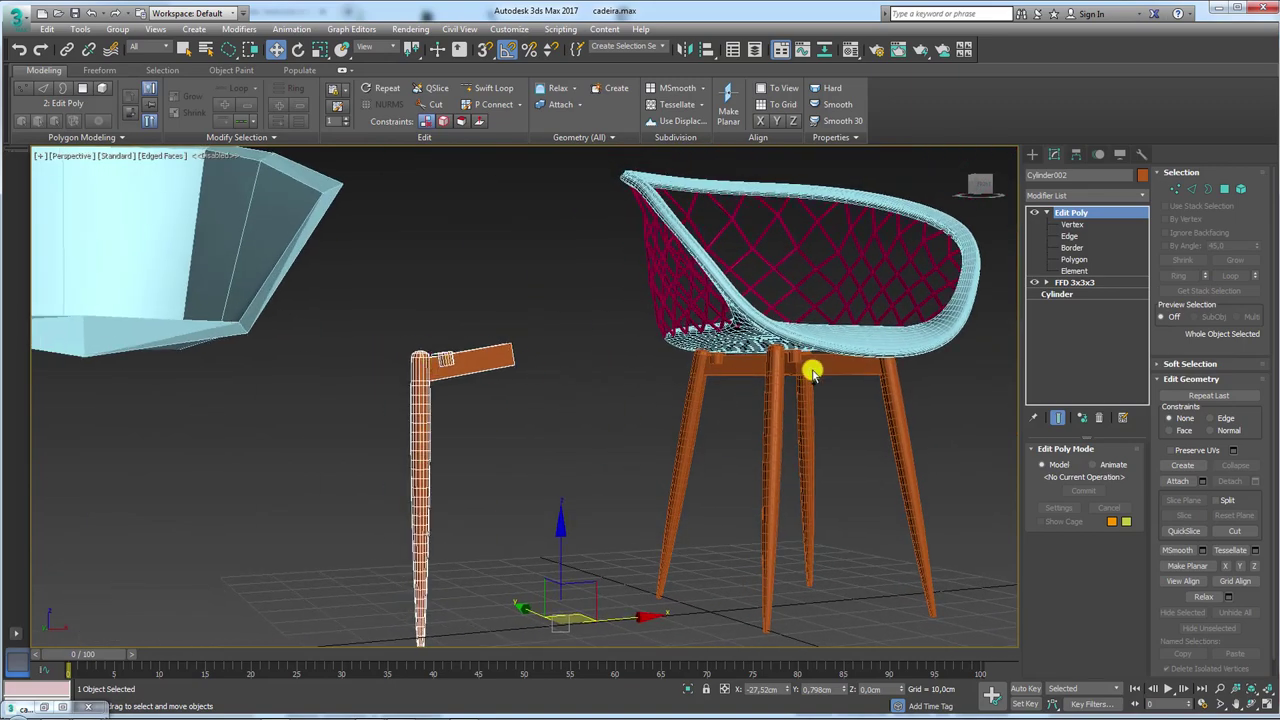
scroll(812, 371, "up", 5)
Select front leg Cylinder003 and enter Polygon sub-object level.
left_click(757, 337)
scroll(757, 337, "up", 3)
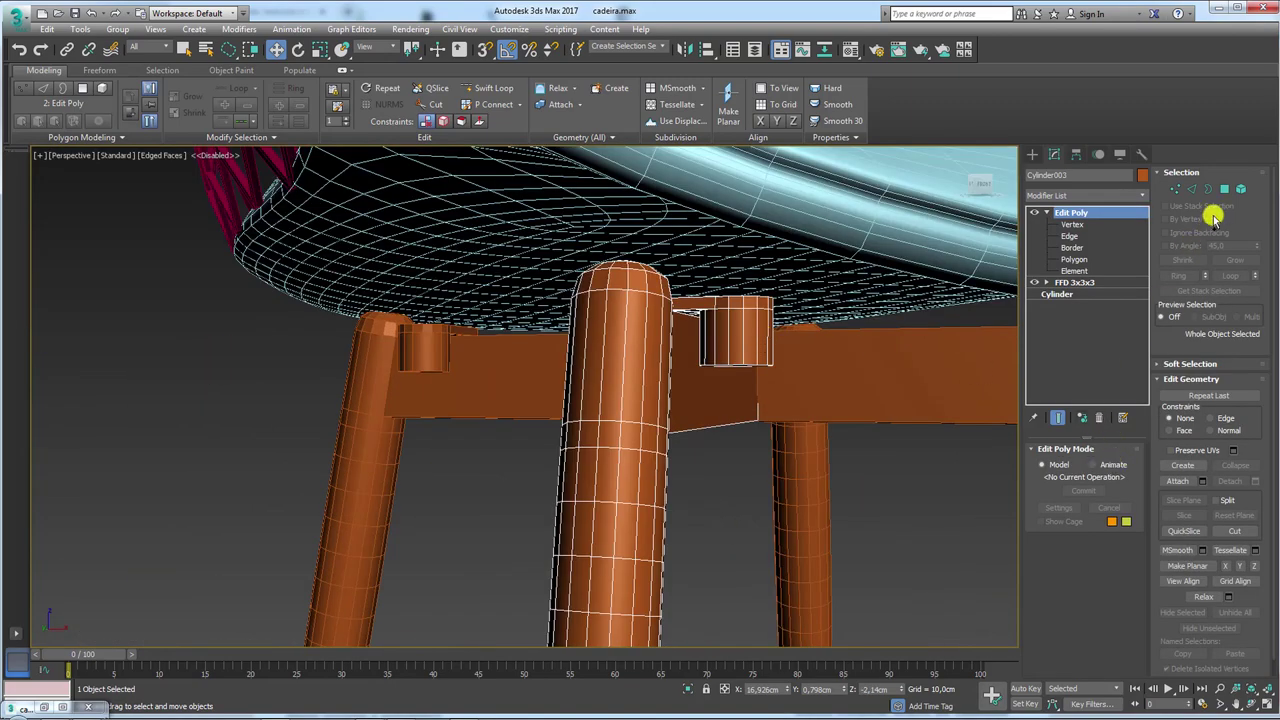
left_click(1224, 188)
scroll(734, 306, "up", 2)
scroll(760, 331, "up", 3)
Inset the leg's top cap face and extrude it into a taller post.
scroll(765, 347, "up", 2)
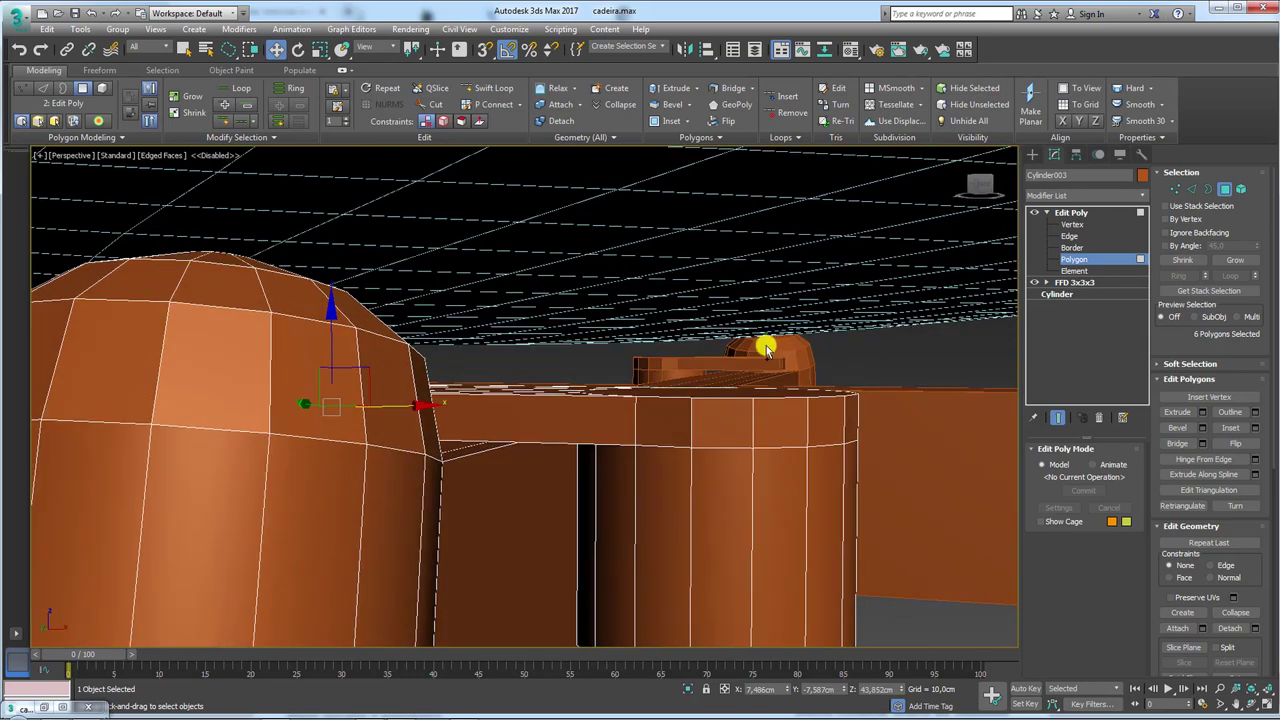
scroll(765, 347, "down", 3)
left_click(729, 406)
left_click(1240, 427)
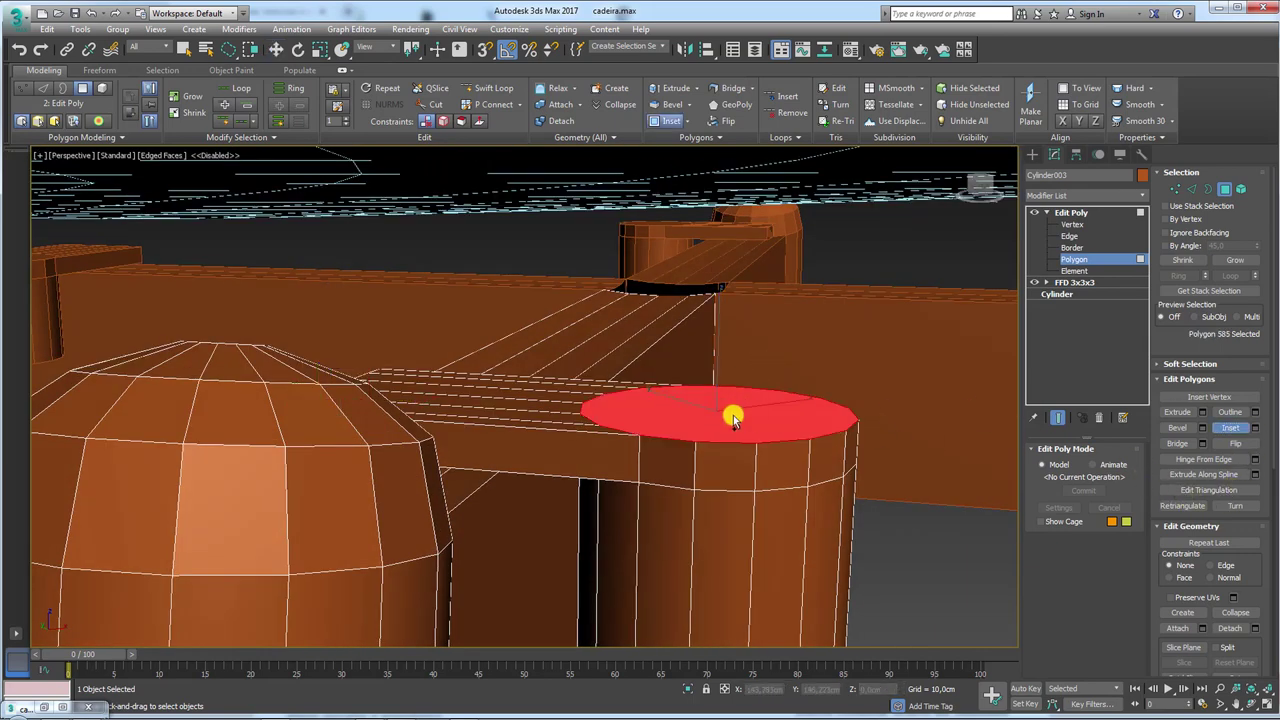
left_click_drag(712, 419, 740, 309)
left_click(1176, 412)
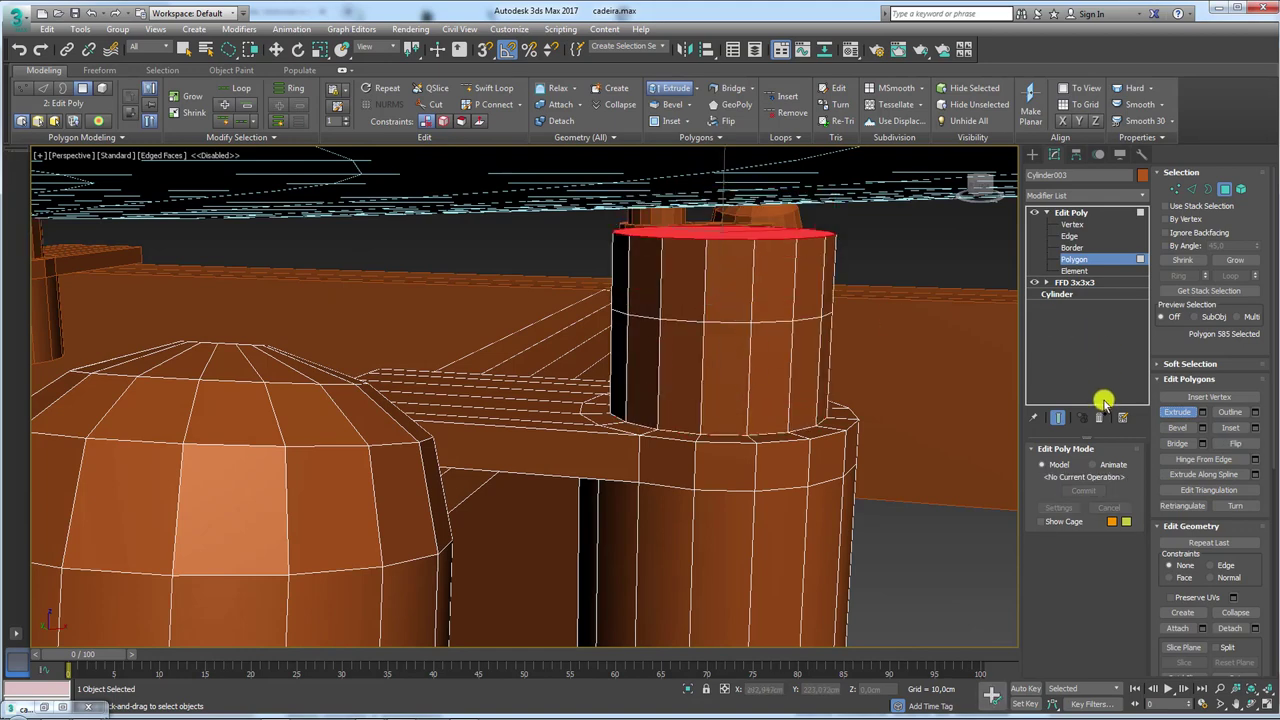
Grow to the surrounding side ring and extrude it by Local Normals 0.344cm.
left_click(1236, 260)
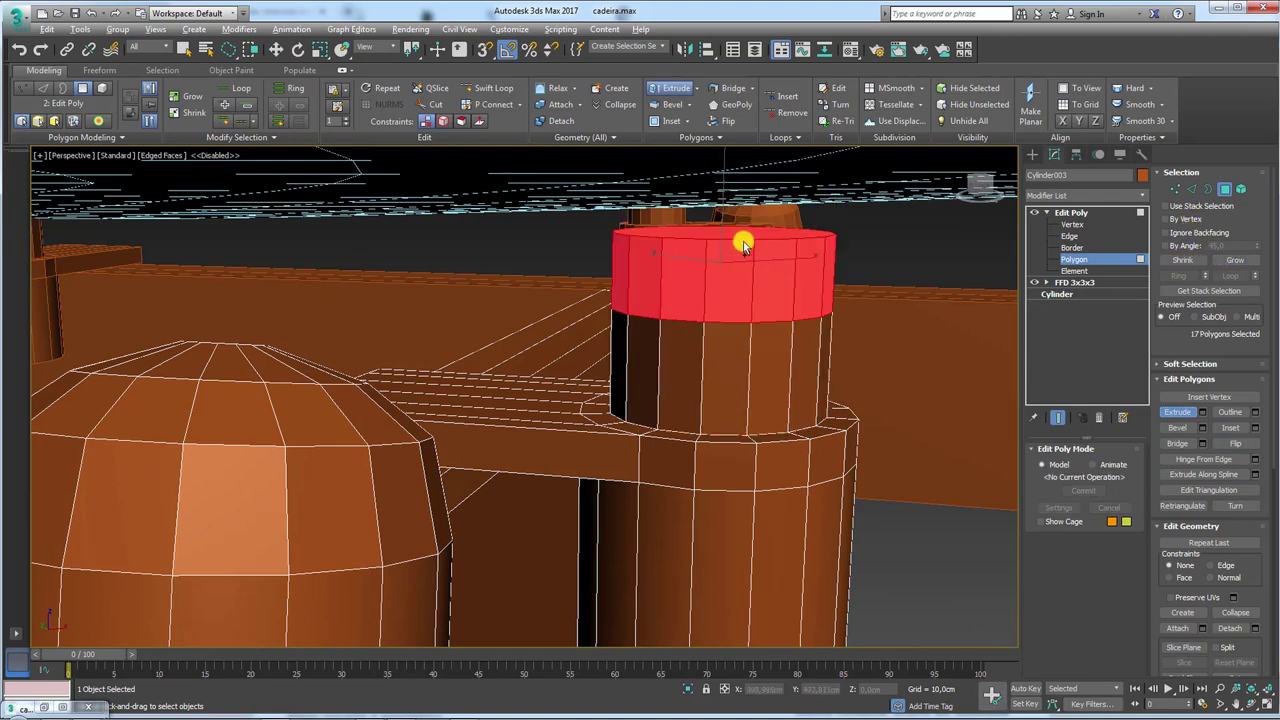
left_click(746, 236, "alt")
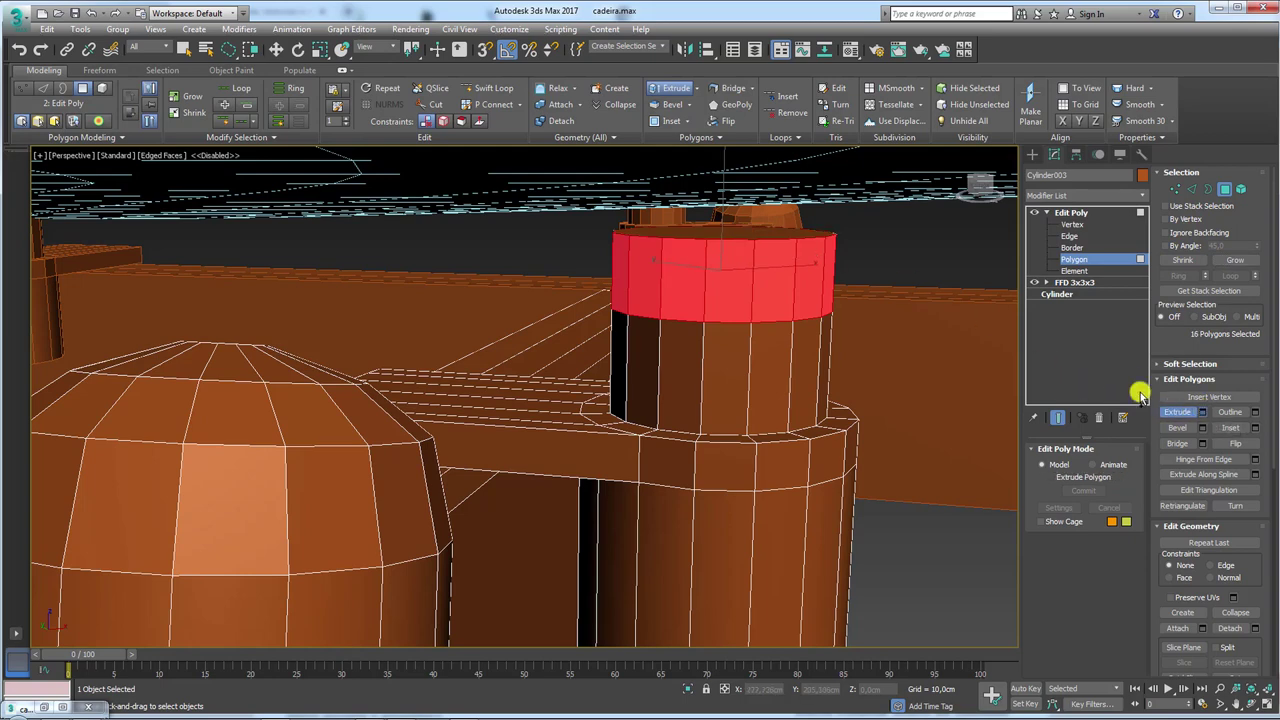
left_click(1203, 412)
left_click(705, 285)
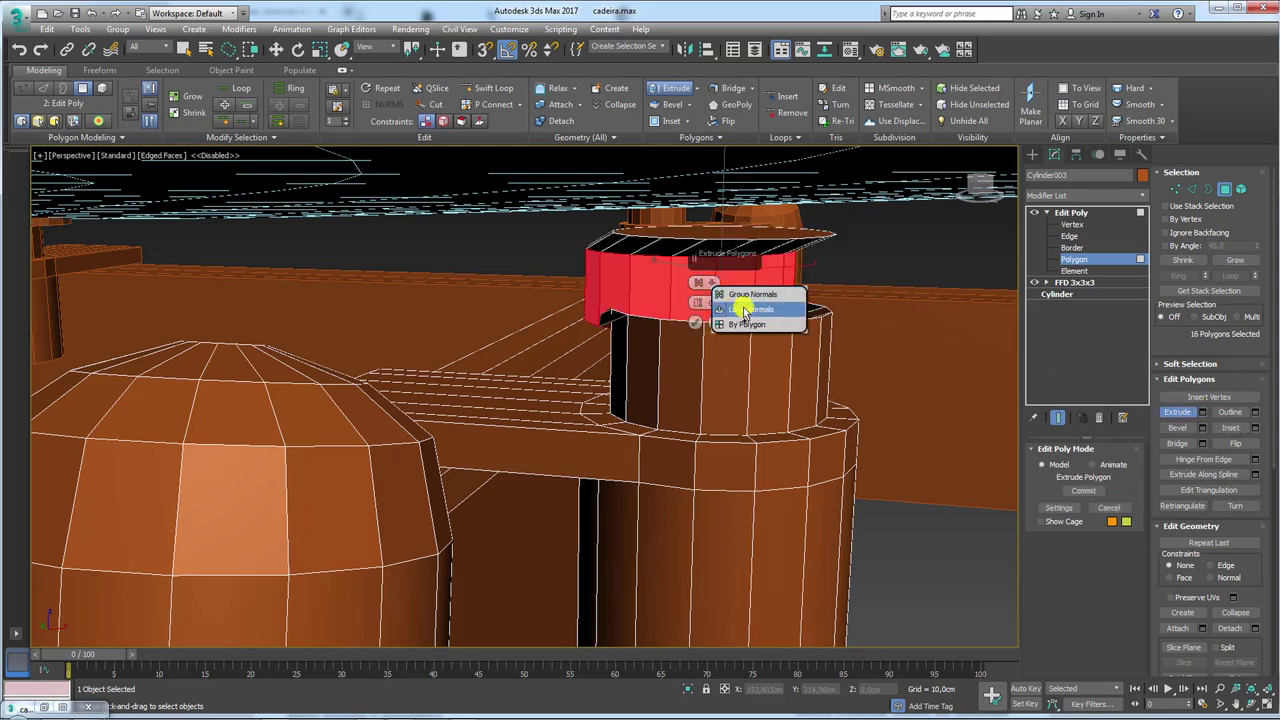
left_click(752, 312)
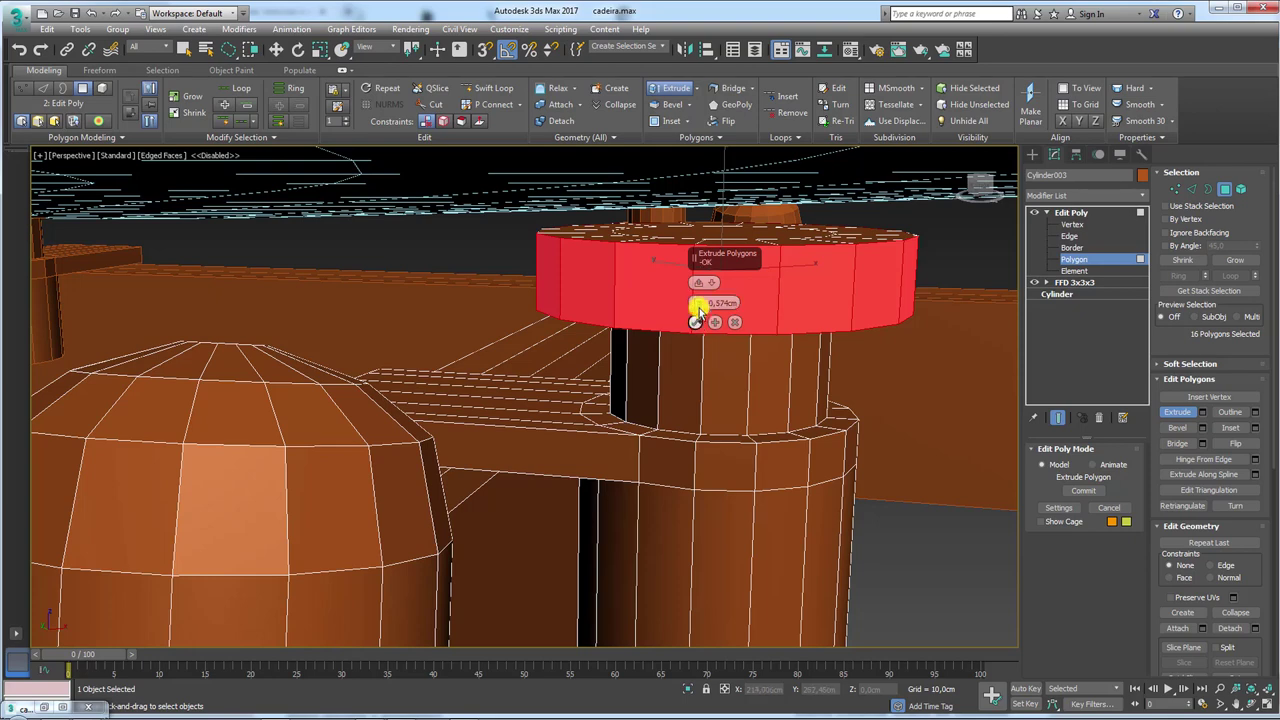
left_click_drag(698, 311, 699, 309)
left_click(695, 321)
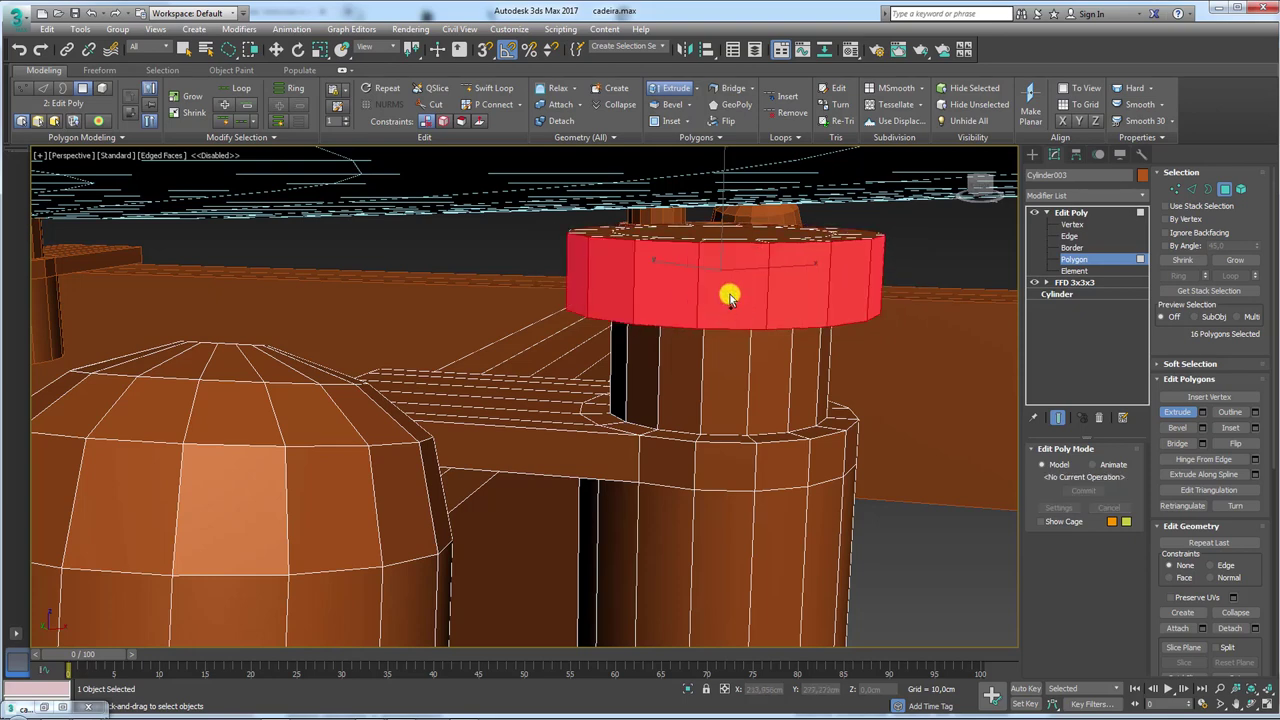
Select the post's top faces and move them upward.
left_click(762, 231)
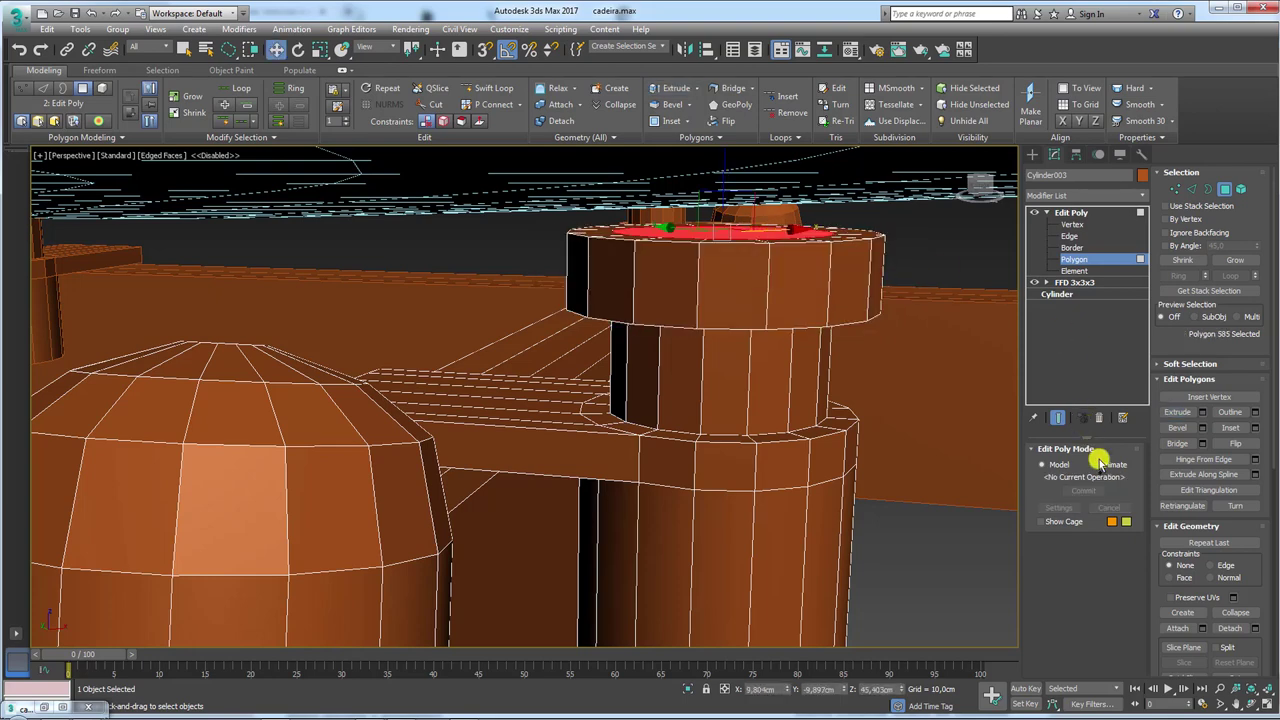
left_click(1236, 262)
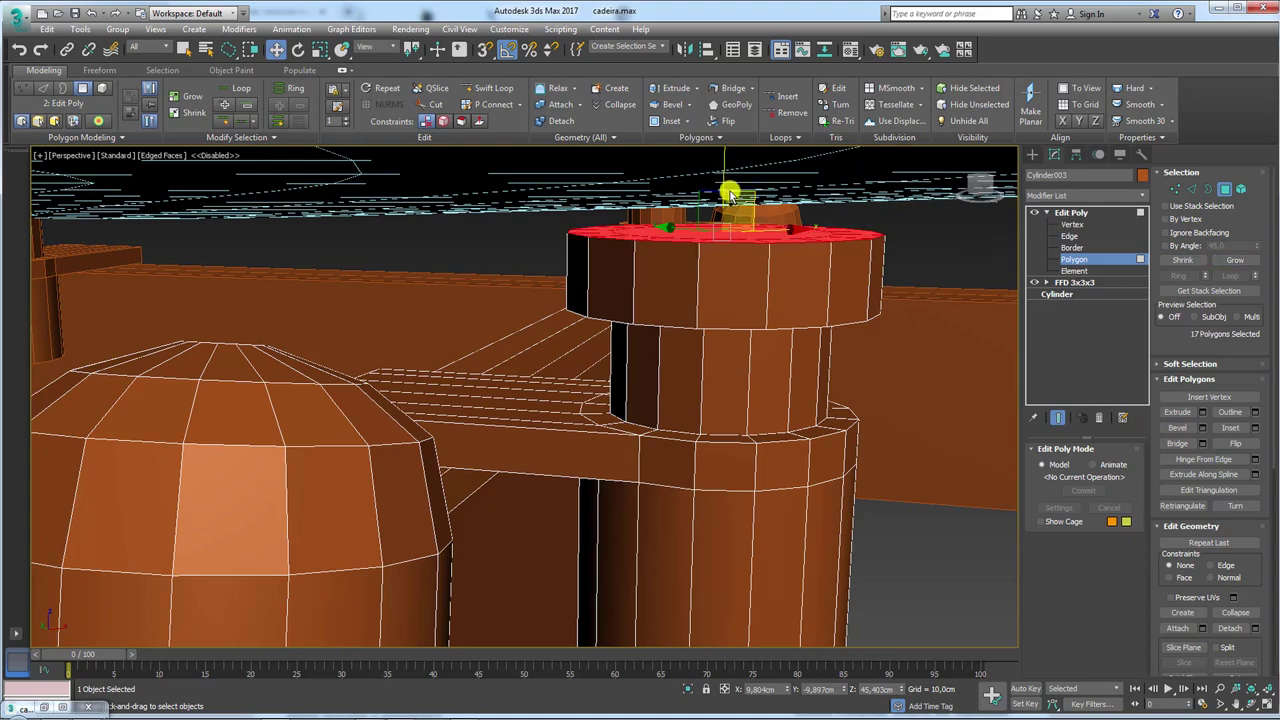
left_click_drag(727, 194, 720, 114)
mouse_move(720, 114)
middle_mouse_down("alt")
mouse_move(729, 257)
mouse_move(760, 240)
middle_mouse_up("alt")
Exit Polygon level and frame the separate leg with edged faces hidden.
left_click(1072, 213)
scroll(657, 280, "down", 5)
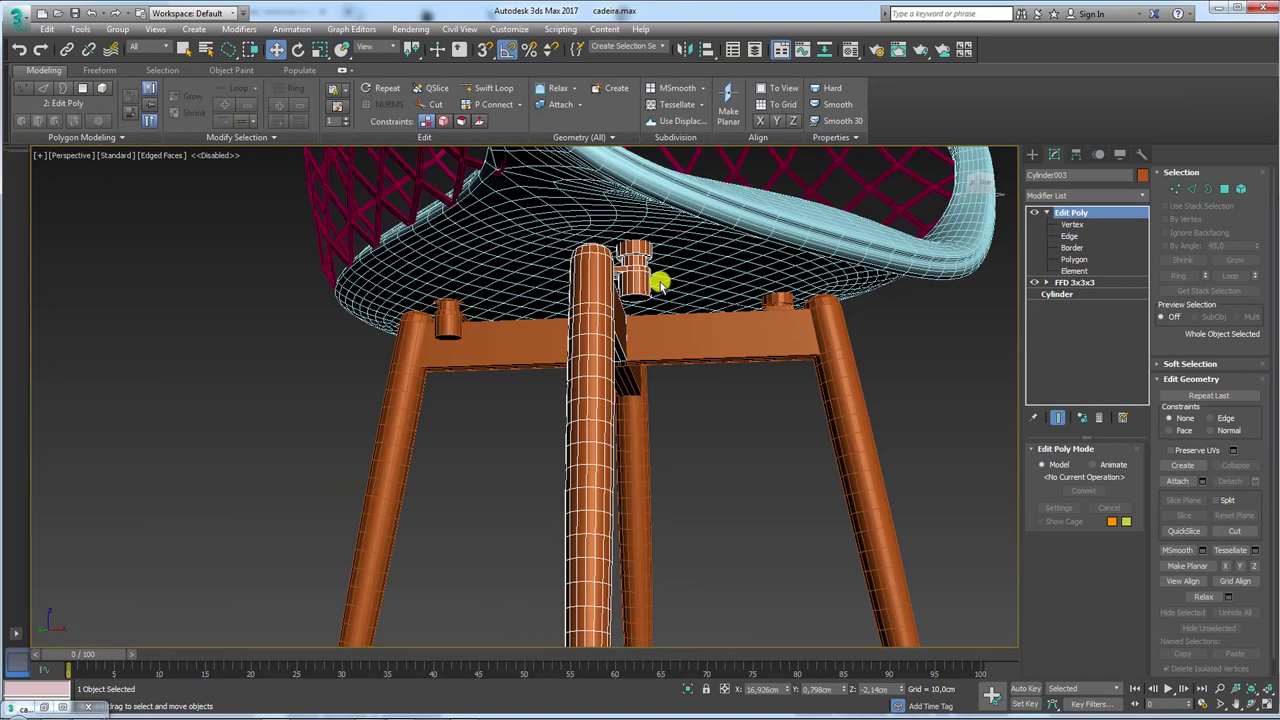
scroll(651, 280, "down", 3)
middle_click_drag(603, 315, 643, 240)
scroll(323, 291, "up", 1)
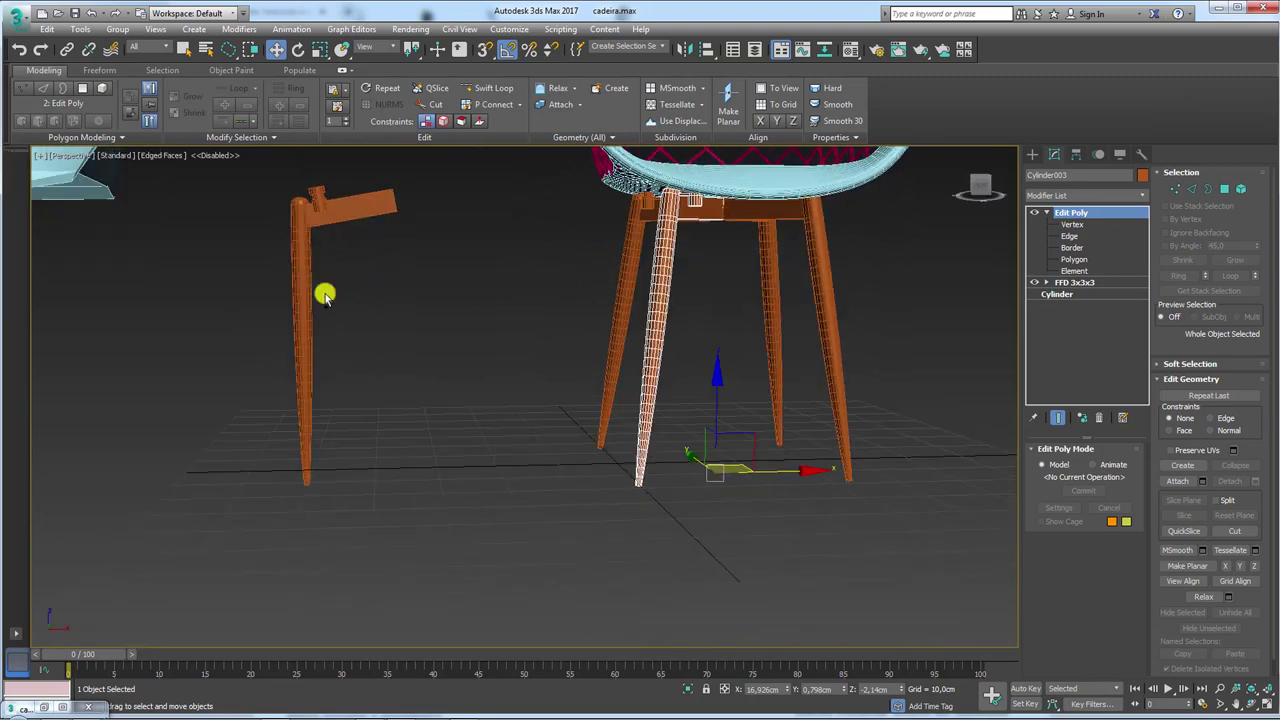
scroll(494, 374, "up", 3)
scroll(487, 378, "up", 2)
key("F4")
scroll(460, 300, "up", 3)
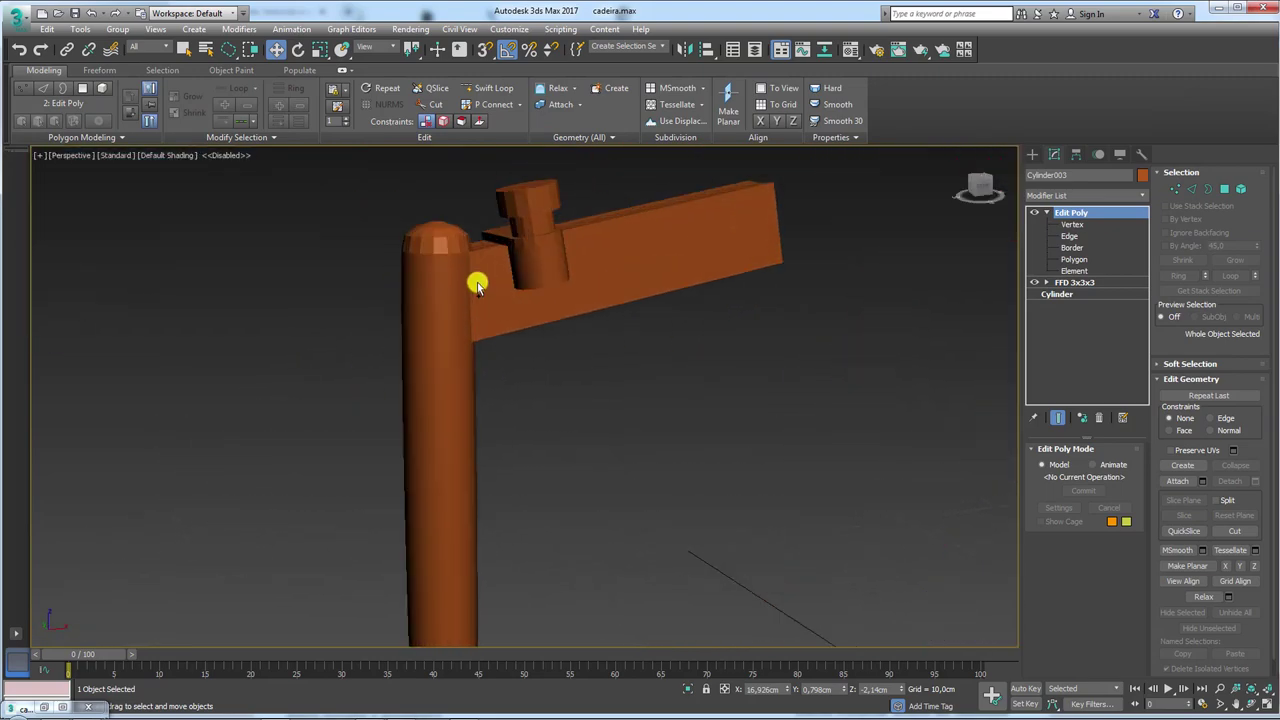
scroll(477, 280, "up", 2)
scroll(480, 250, "up", 2)
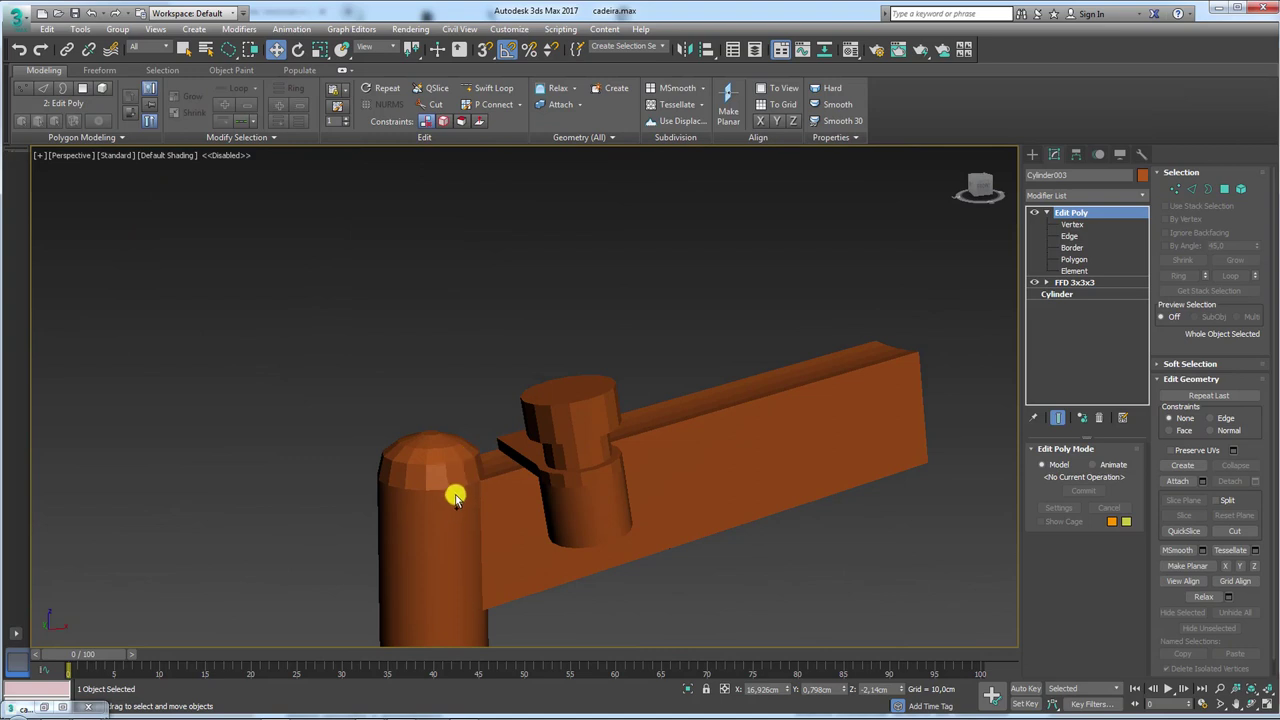
scroll(706, 423, "down", 3)
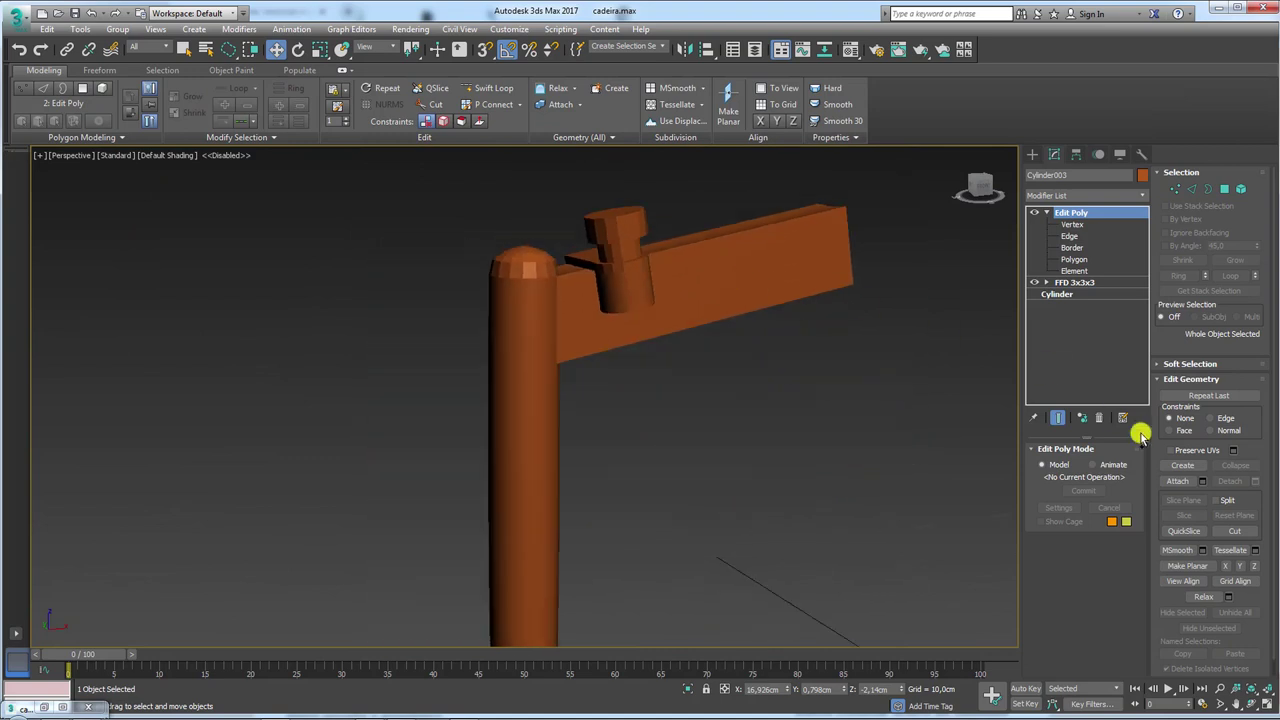
Select the whole leg-and-bar piece at Element level.
left_click(1140, 269)
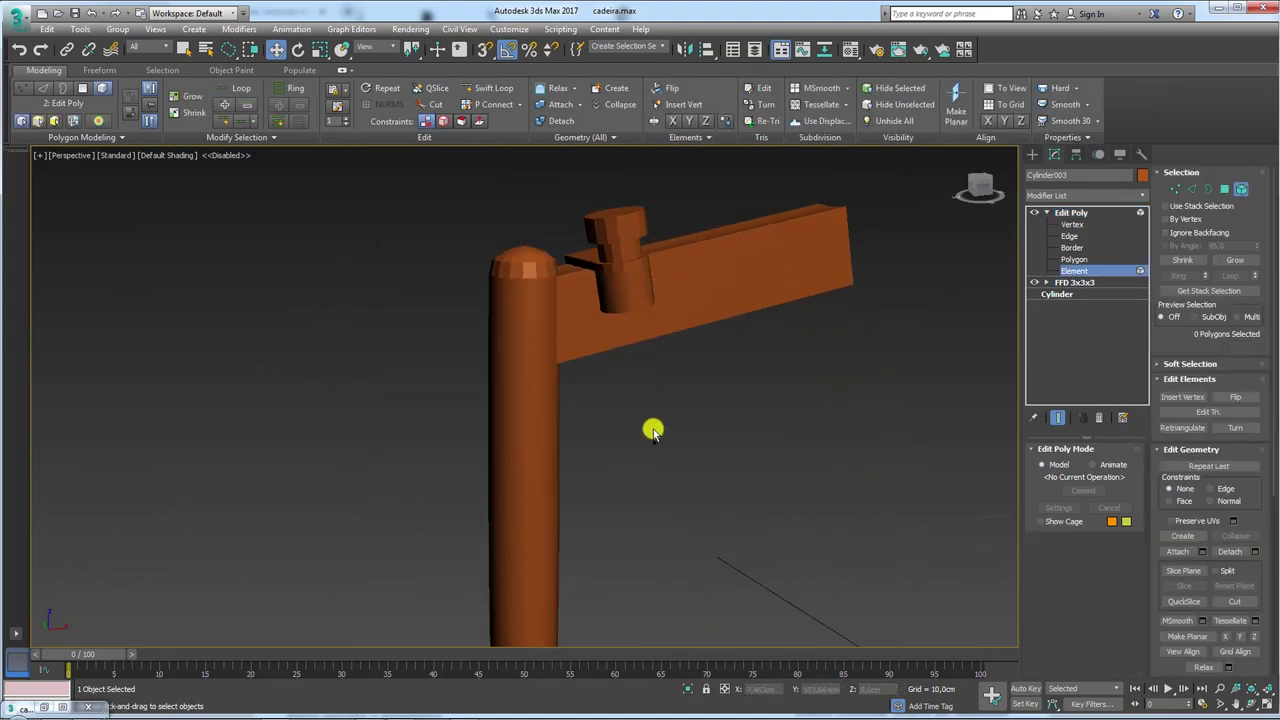
left_click(1070, 213)
left_click(1080, 270)
left_click(506, 372)
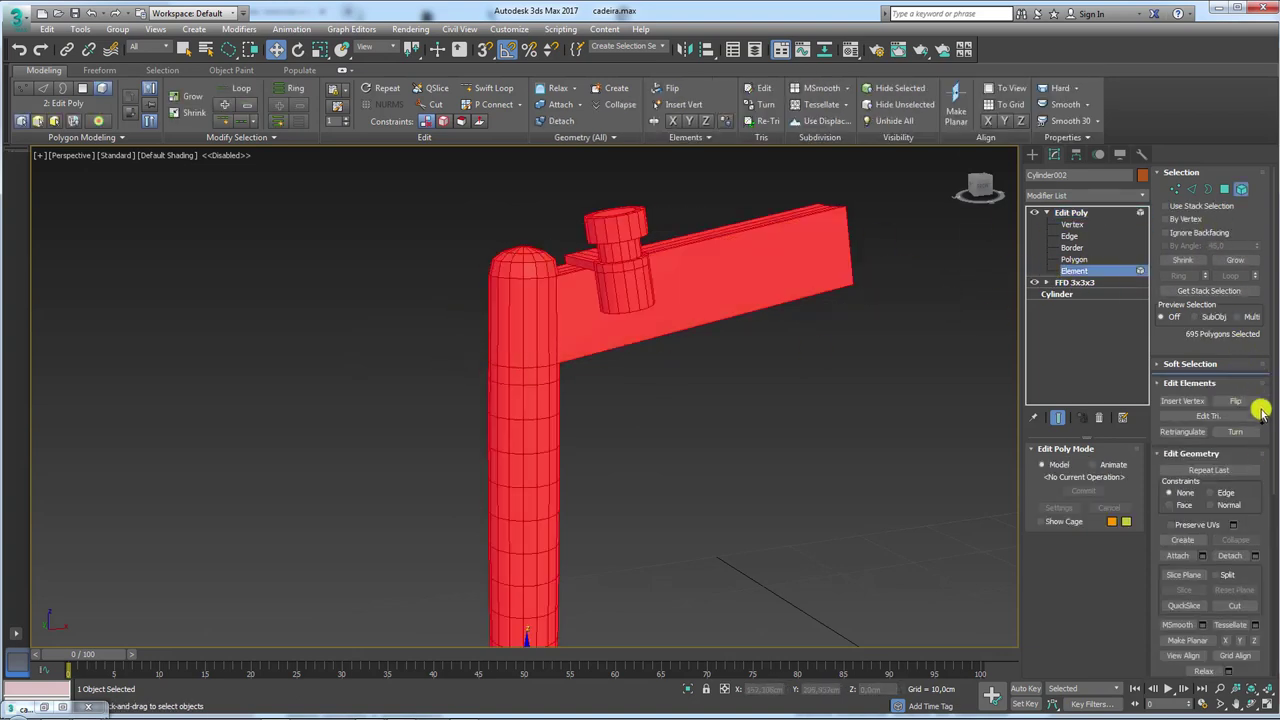
scroll(1263, 425, "down", 3)
left_click_drag(1268, 455, 1266, 237)
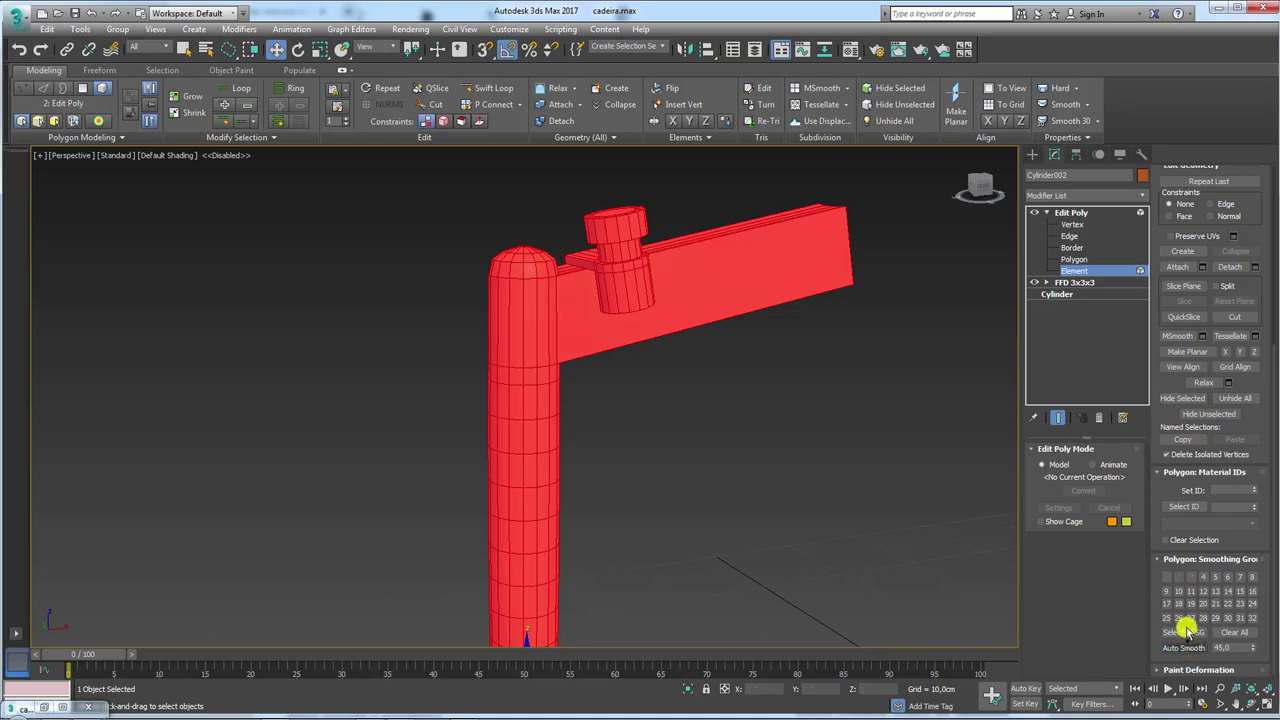
Turn edged faces back on, exit to object level, and move the leg left, away from the chair.
key("F2")
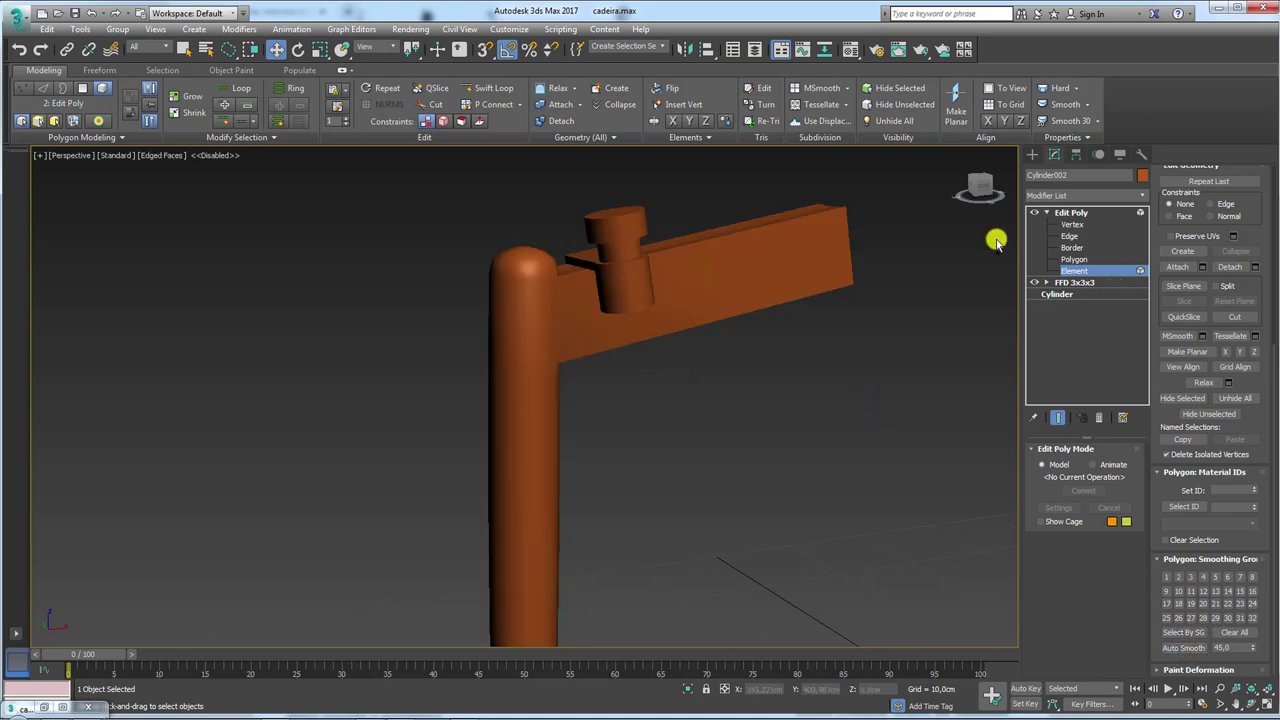
left_click(1070, 214)
scroll(829, 300, "down", 5)
scroll(786, 343, "down", 3)
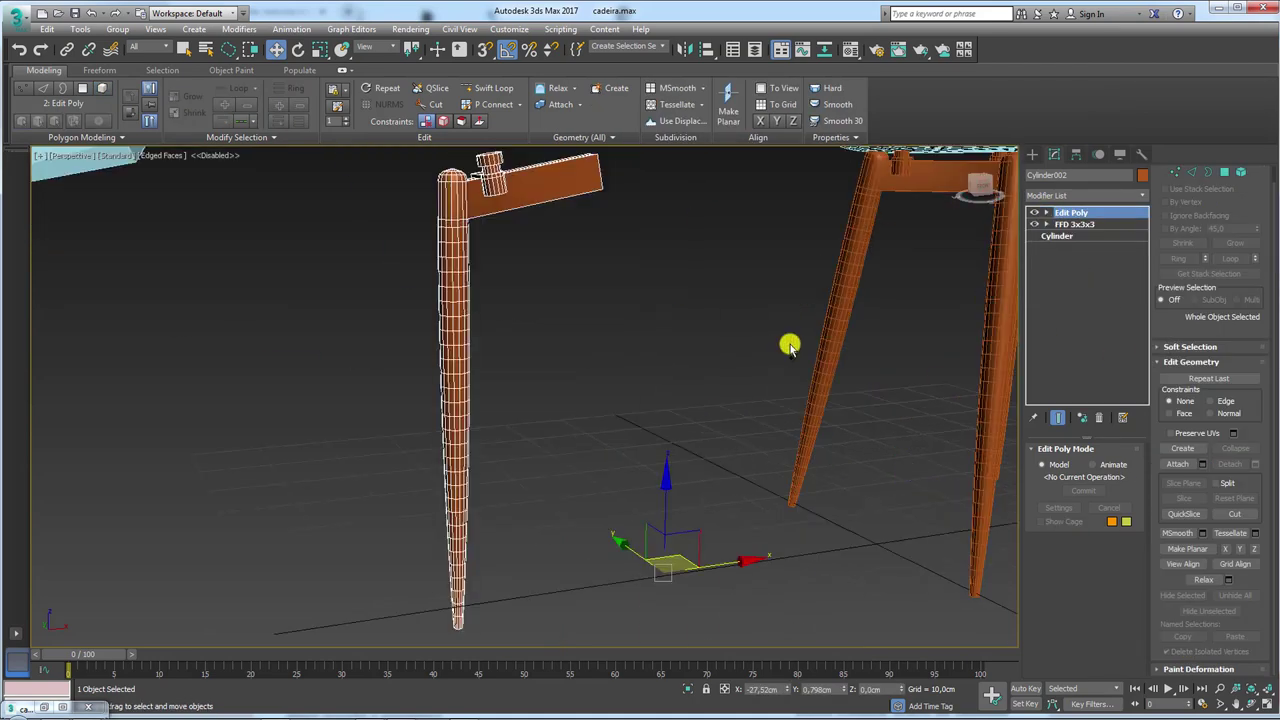
scroll(630, 360, "down", 2)
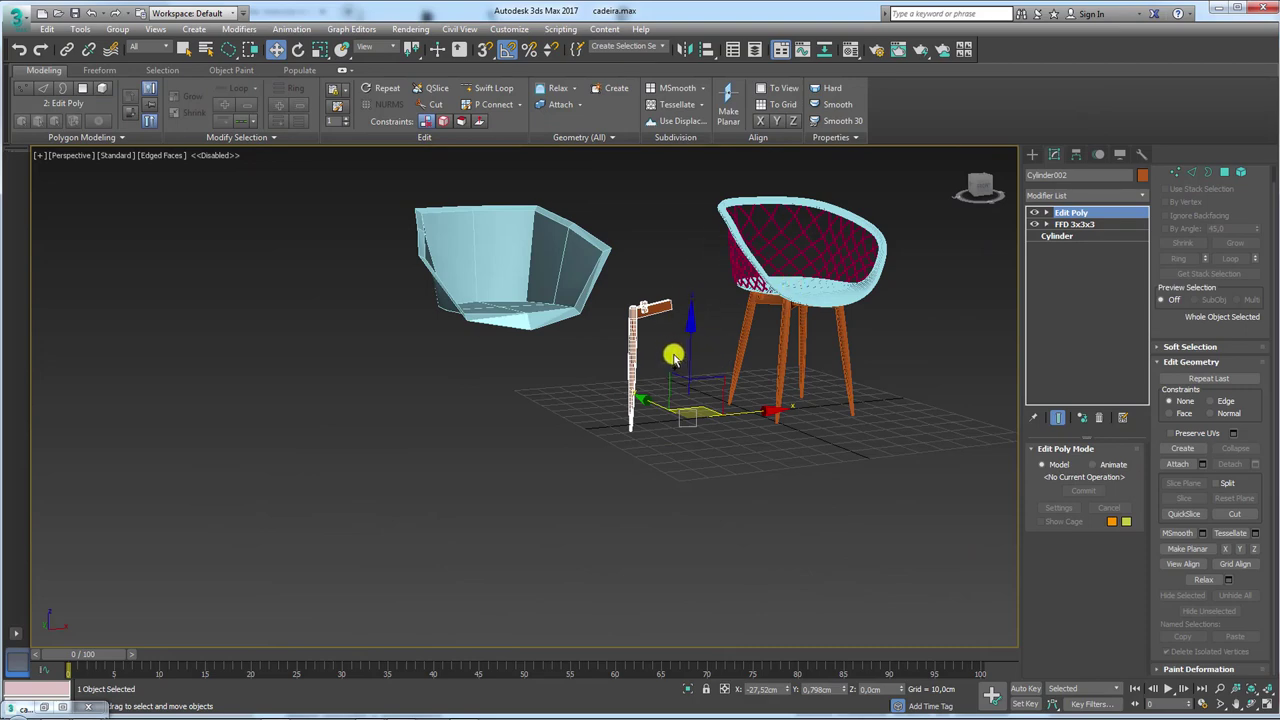
left_click_drag(622, 441, 480, 458)
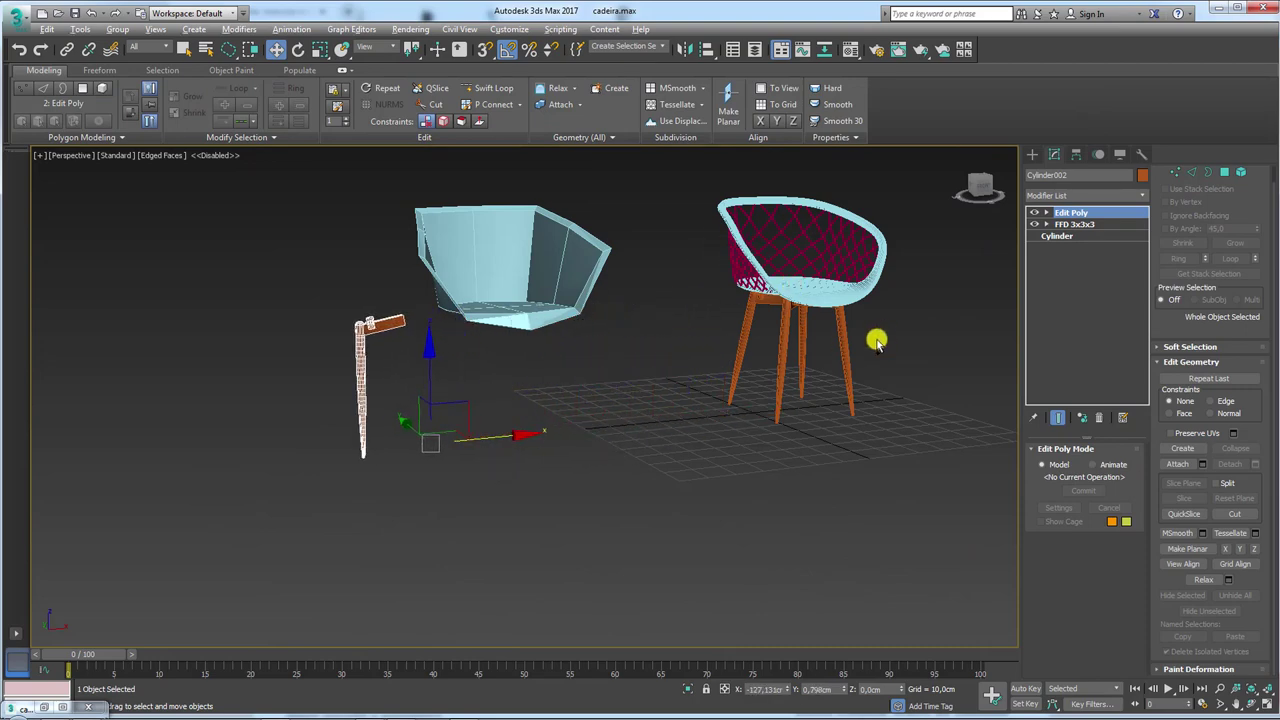
mouse_move(877, 337)
middle_mouse_down("alt")
mouse_move(660, 360)
mouse_move(767, 395)
middle_mouse_up("alt")
scroll(660, 360, "up", 5)
Select the chair seat shell Box002 and zoom it to fill the view.
left_click(720, 374)
scroll(728, 374, "down", 5)
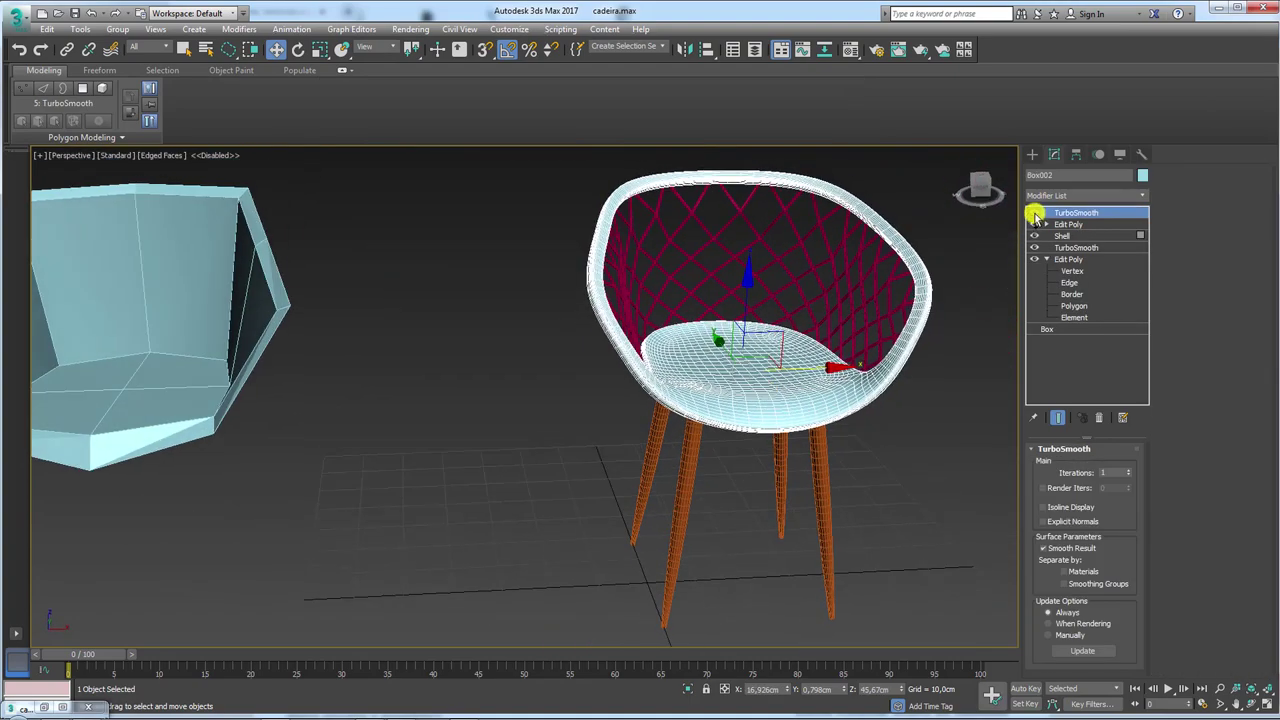
middle_click_drag(943, 286, 971, 271, "alt")
key("z")
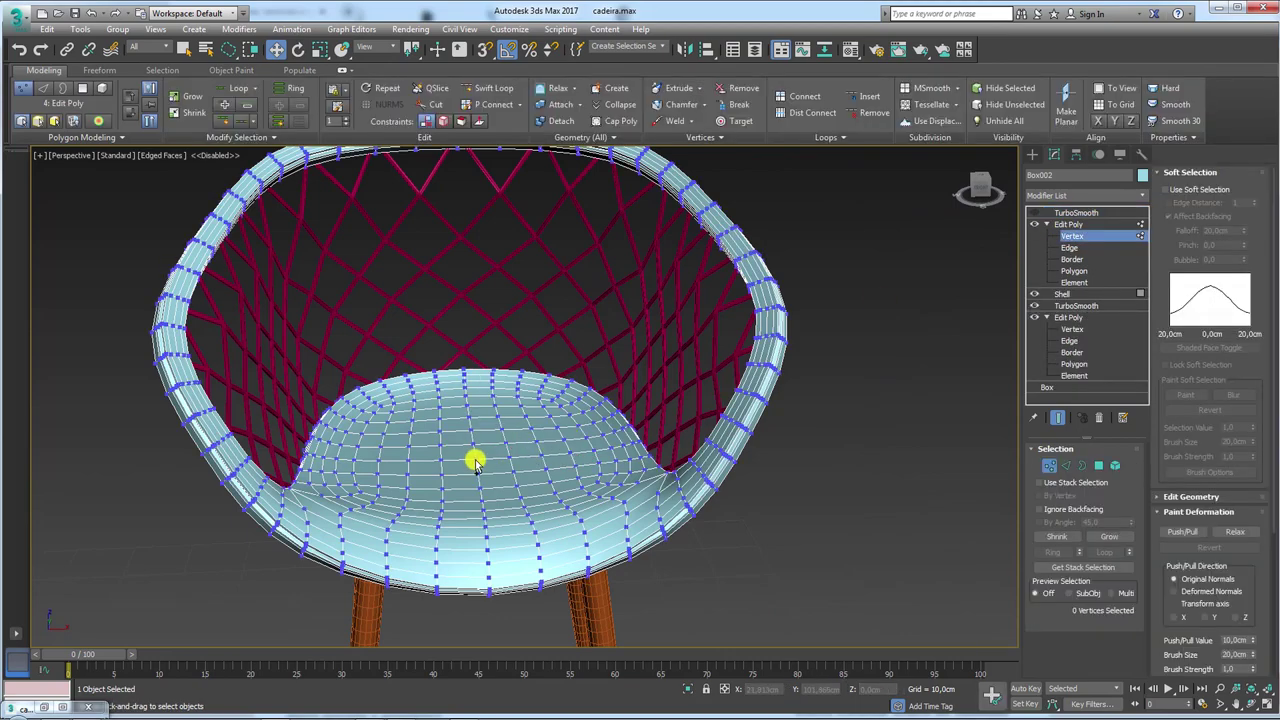
middle_click_drag(515, 465, 522, 470, "alt")
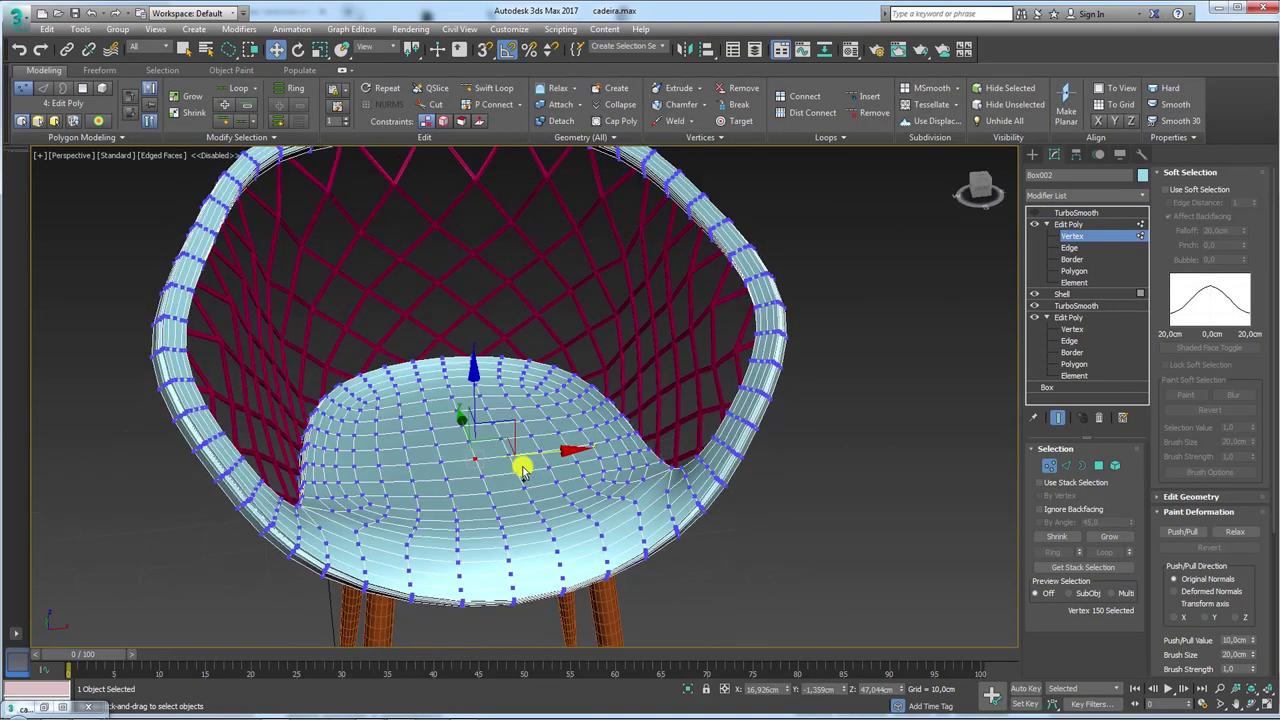
Enable Soft Selection and widen the falloff to 21,609cm.
left_click(92, 121)
middle_click_drag(508, 366, 262, 280, "alt")
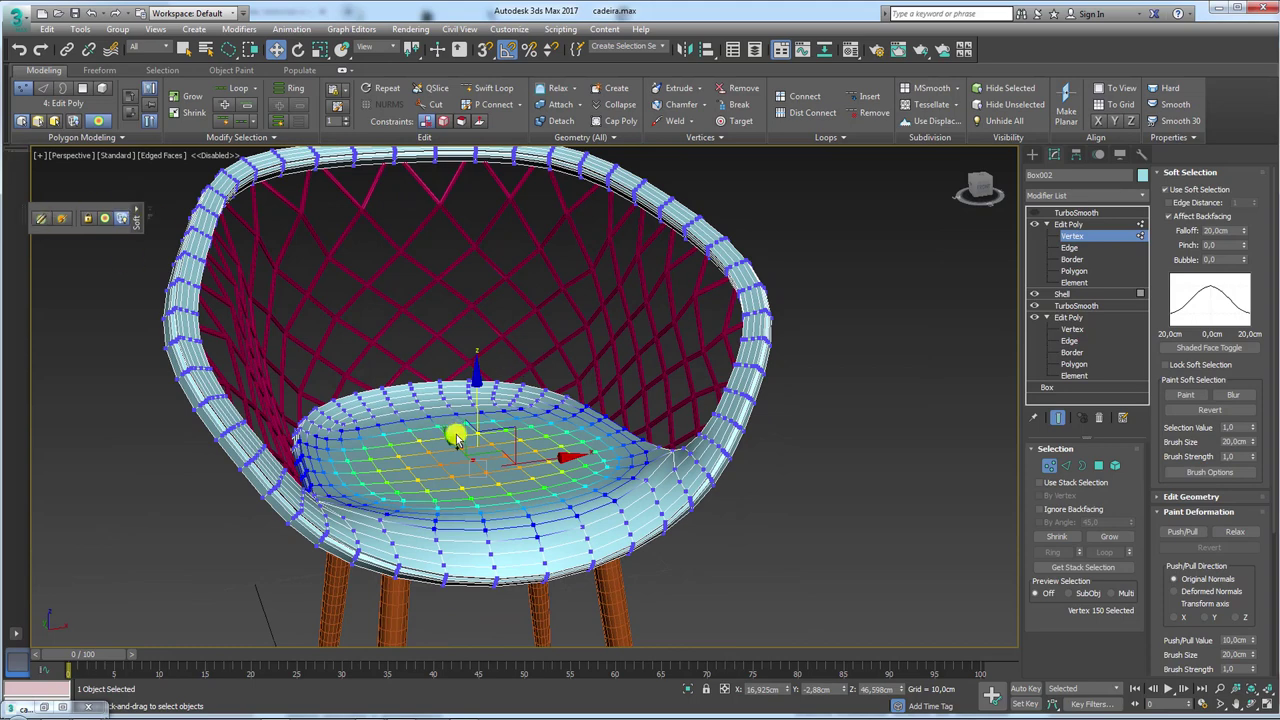
left_click(50, 222)
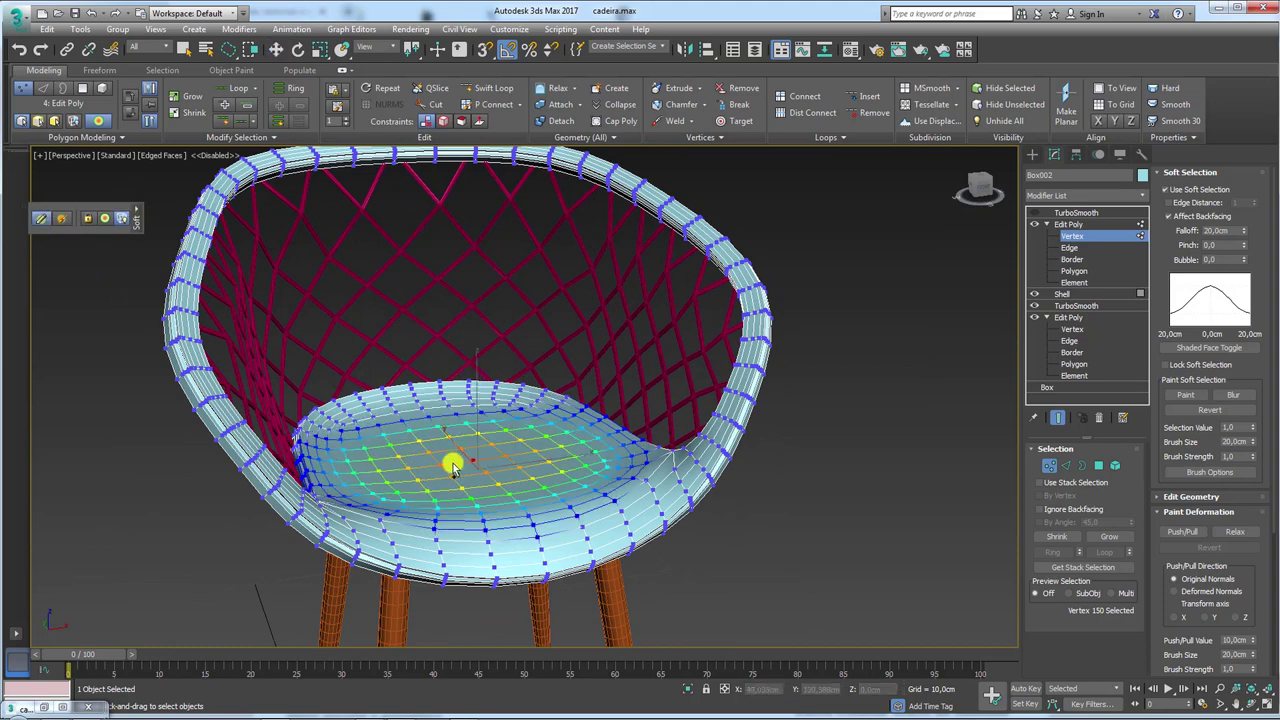
mouse_move(452, 468)
left_mouse_down()
mouse_move(480, 449)
mouse_move(466, 460)
mouse_move(469, 418)
left_mouse_up()
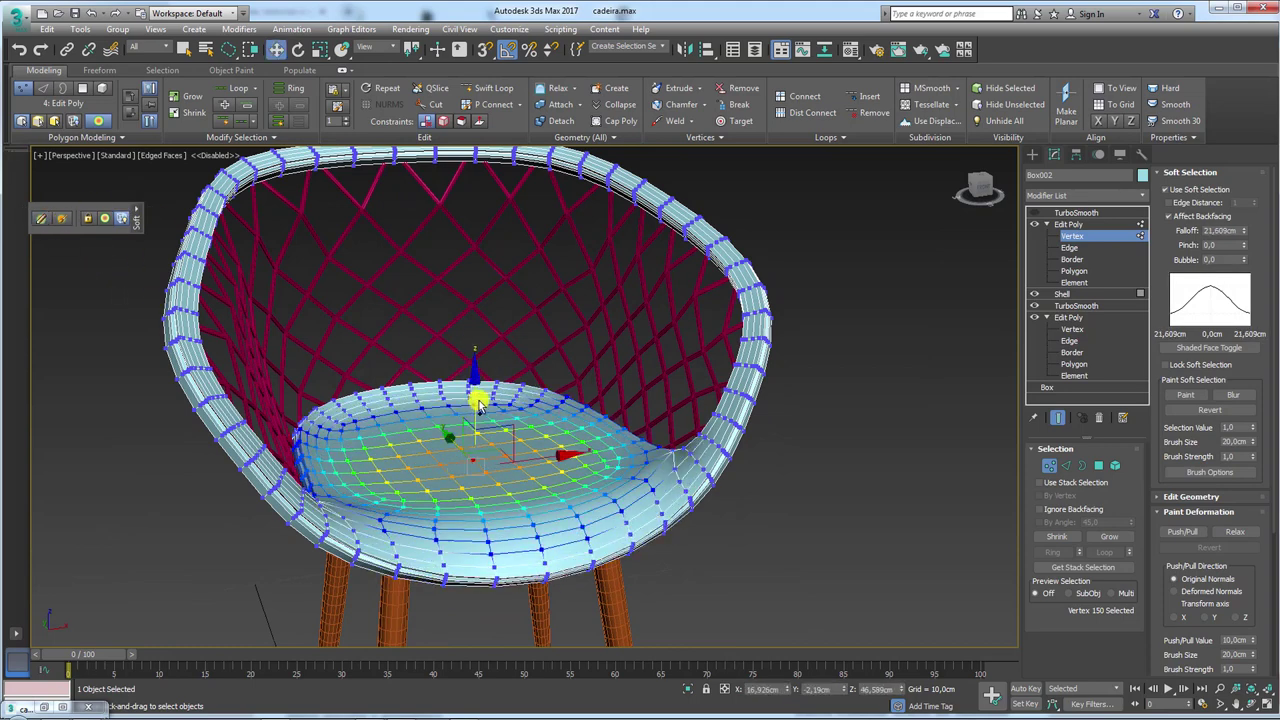
mouse_move(486, 417)
middle_mouse_down("alt")
mouse_move(584, 435)
mouse_move(491, 506)
mouse_move(508, 470)
middle_mouse_up("alt")
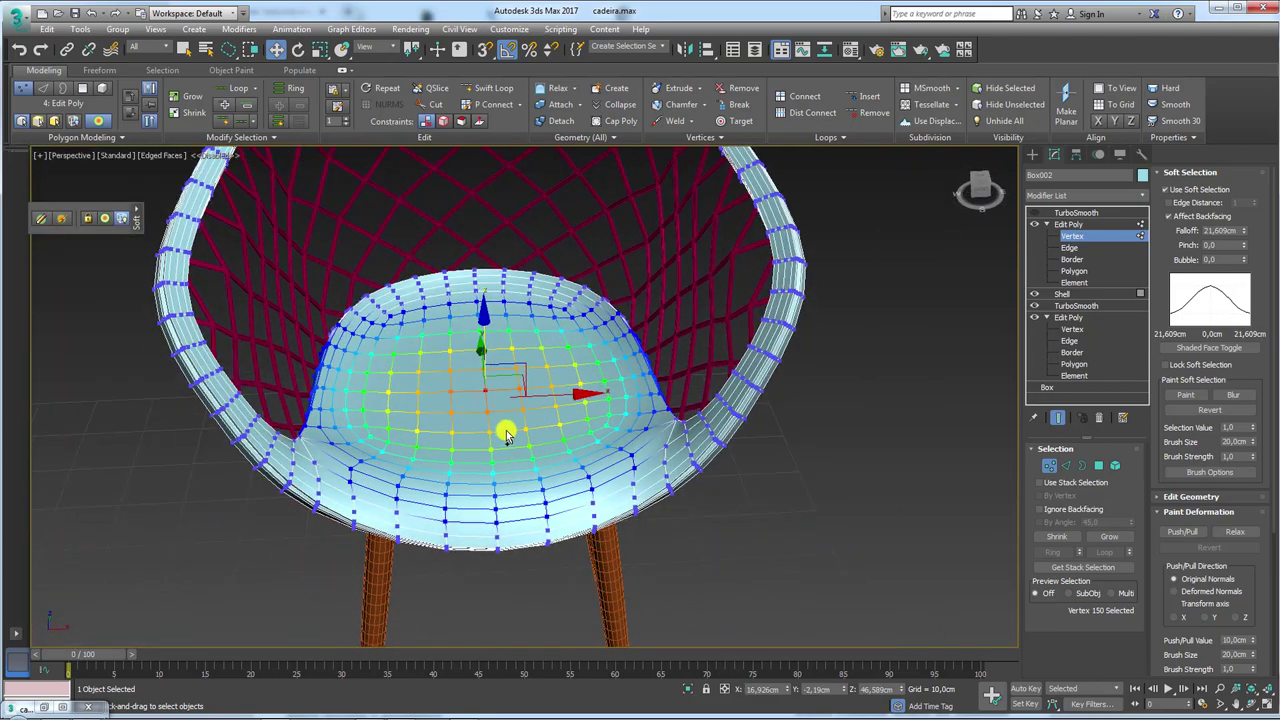
Select vertices in the middle of the seat, then show the TurboSmooth result.
left_click(505, 440)
left_click(488, 447, "ctrl")
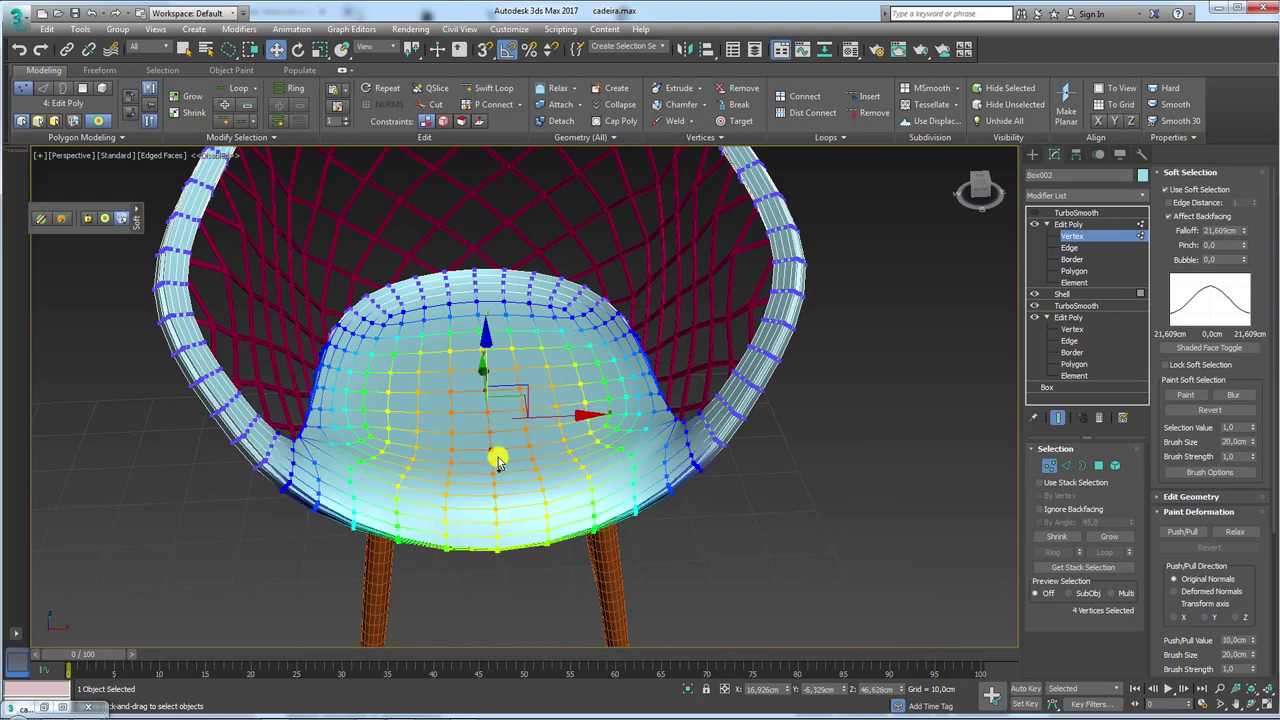
mouse_move(488, 447)
middle_mouse_down("alt")
mouse_move(492, 398)
mouse_move(570, 388)
middle_mouse_up("alt")
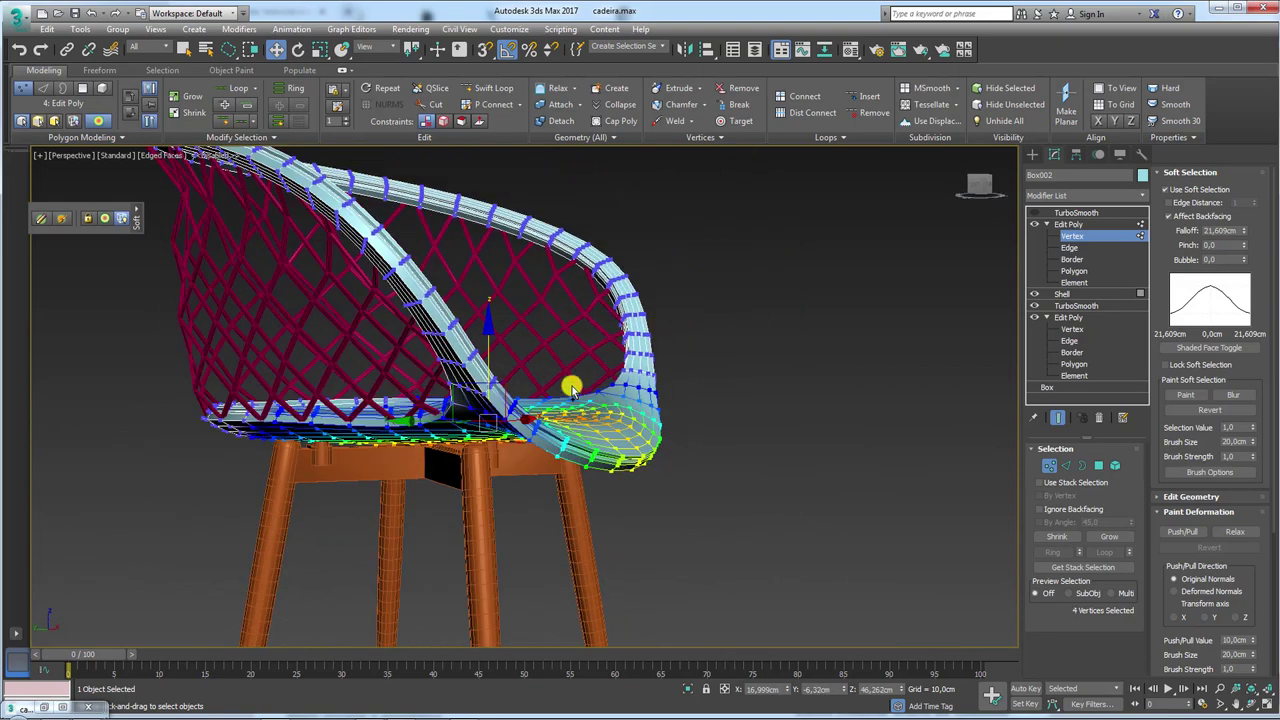
left_click(1063, 212)
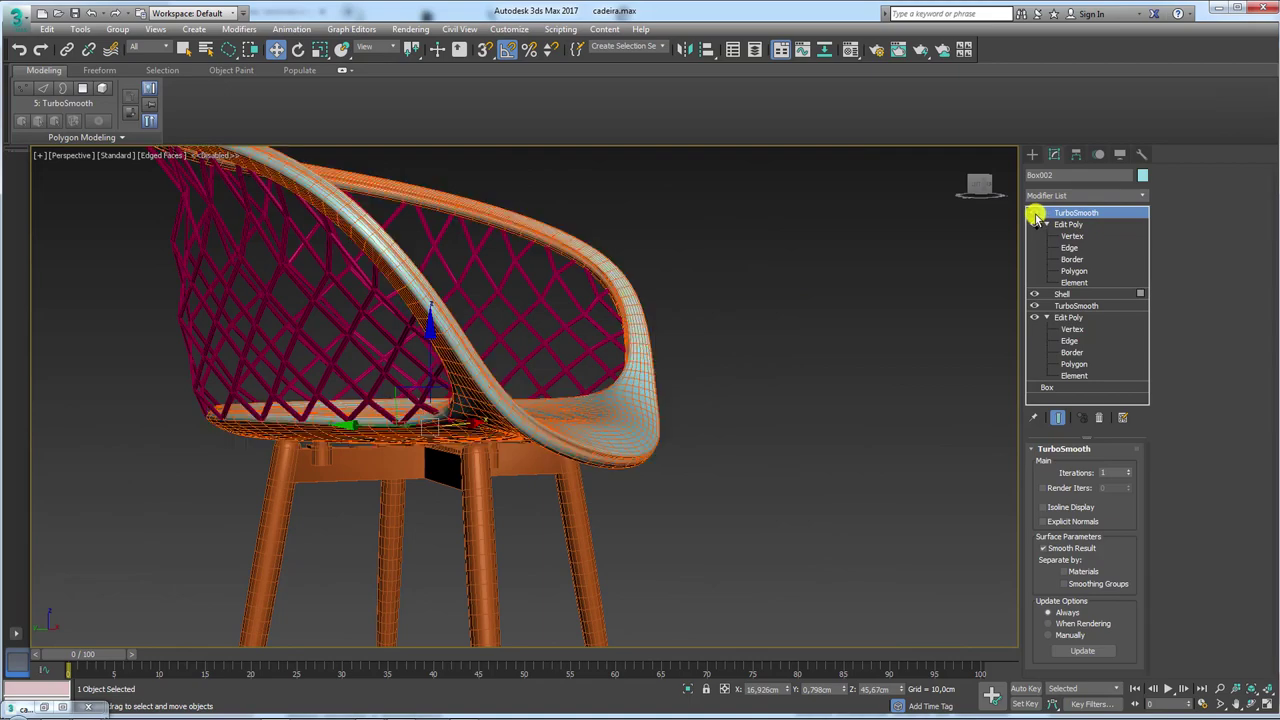
Select the pink lattice Object001 at Vertex level in a wireframe Left view.
left_click(256, 320)
middle_click_drag(256, 320, 425, 403, "alt")
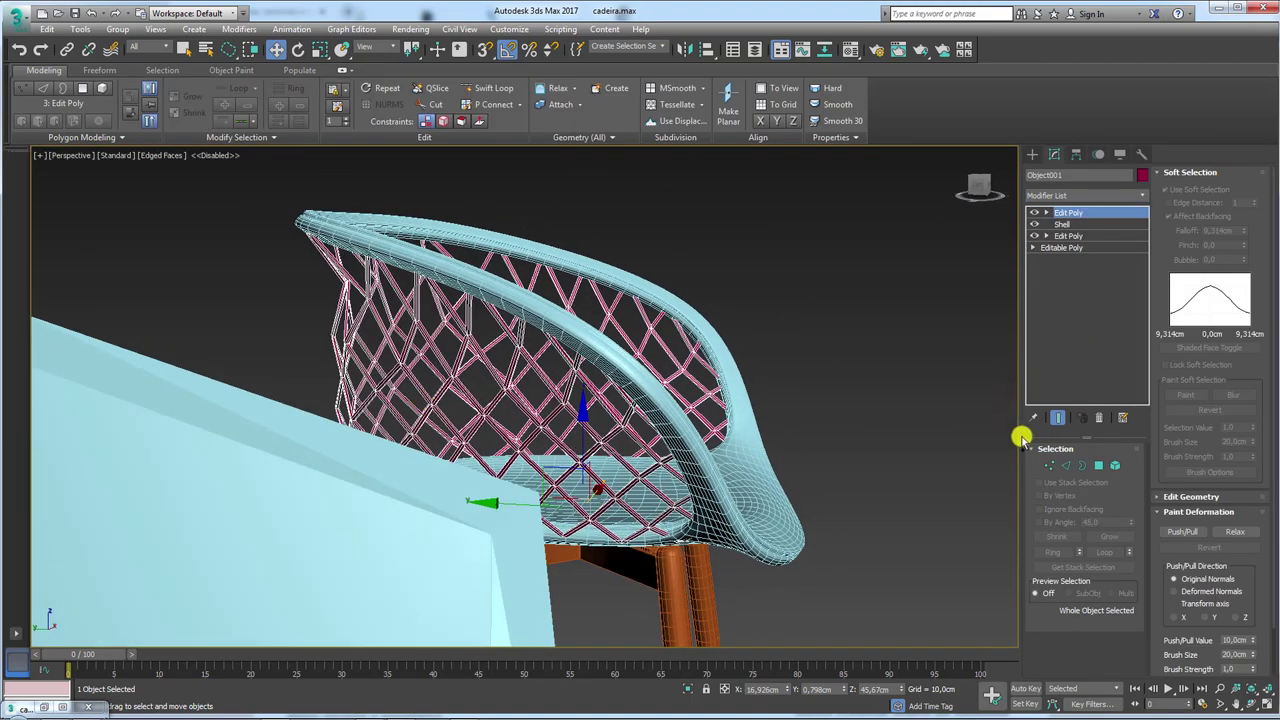
left_click(1050, 467)
key("l")
key("F3")
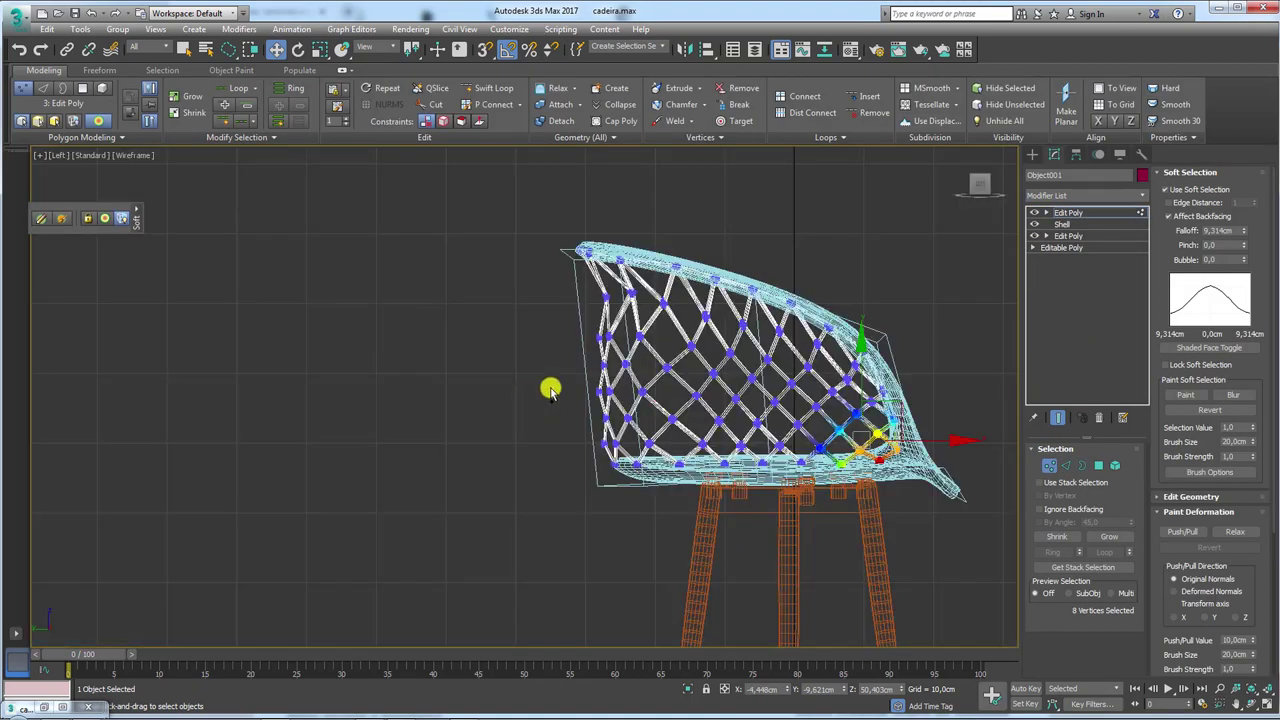
scroll(600, 285, "up", 2)
Select left-side lattice crossings and shift one slightly left using a 9,314cm soft-selection falloff.
mouse_move(598, 287)
left_mouse_down()
mouse_move(673, 270)
mouse_move(684, 283)
mouse_move(661, 283)
left_mouse_up()
left_click(600, 408)
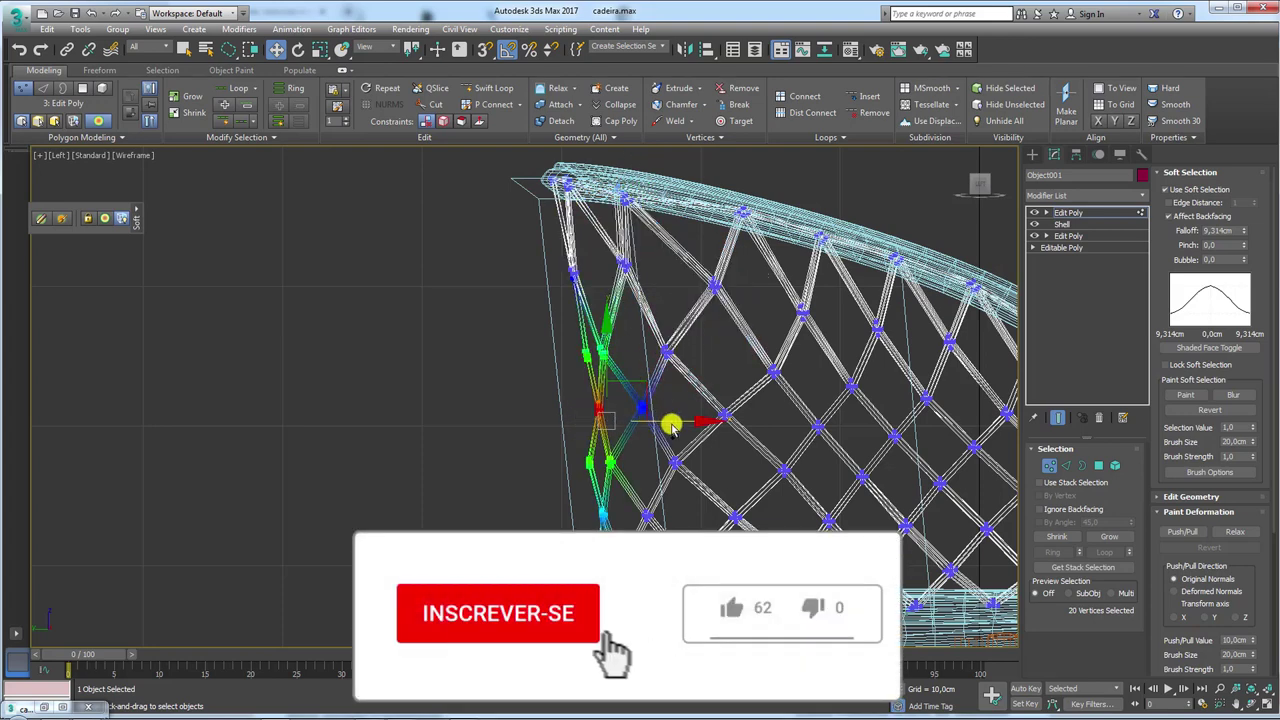
left_click_drag(671, 423, 565, 447)
left_click(600, 462)
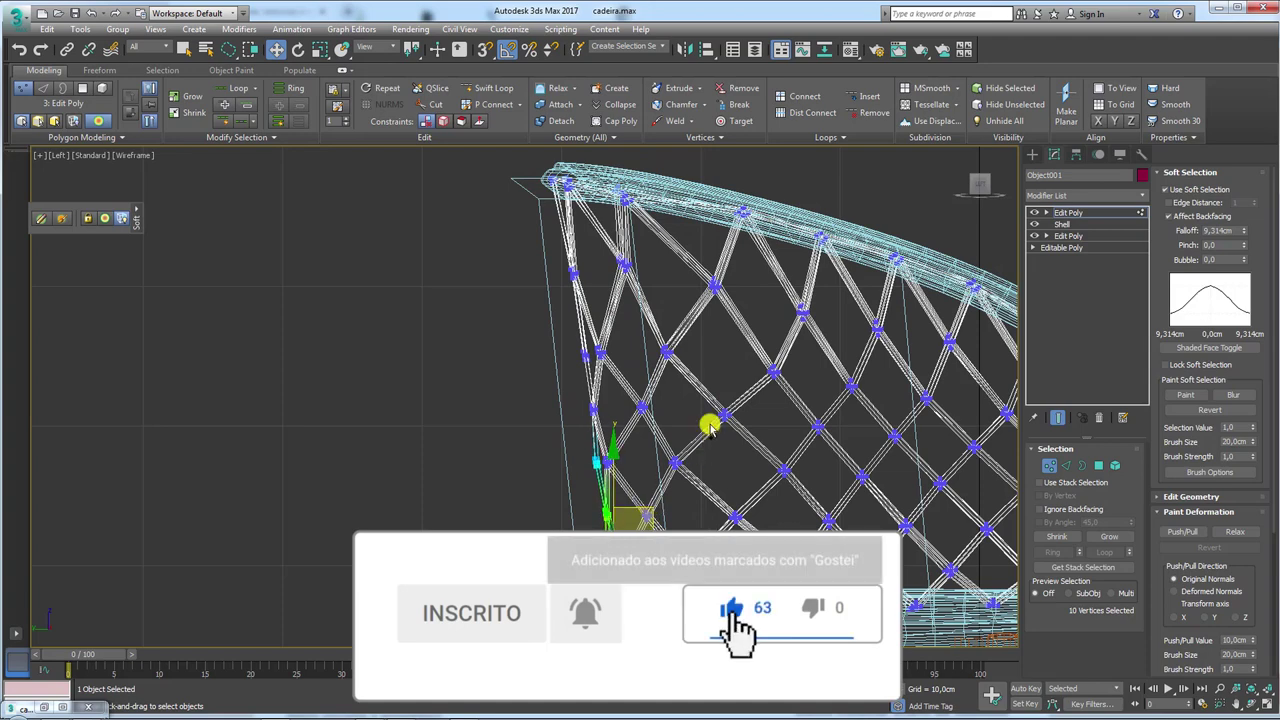
left_click(641, 408)
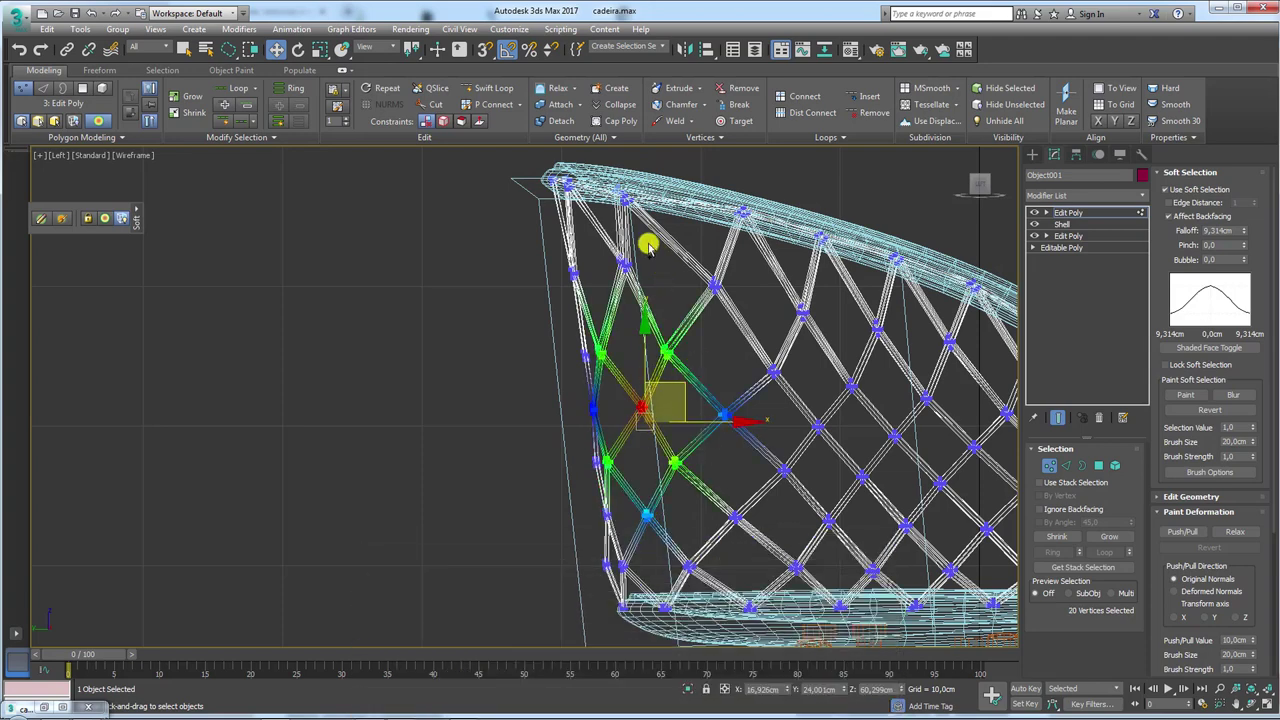
left_click(622, 264, "ctrl")
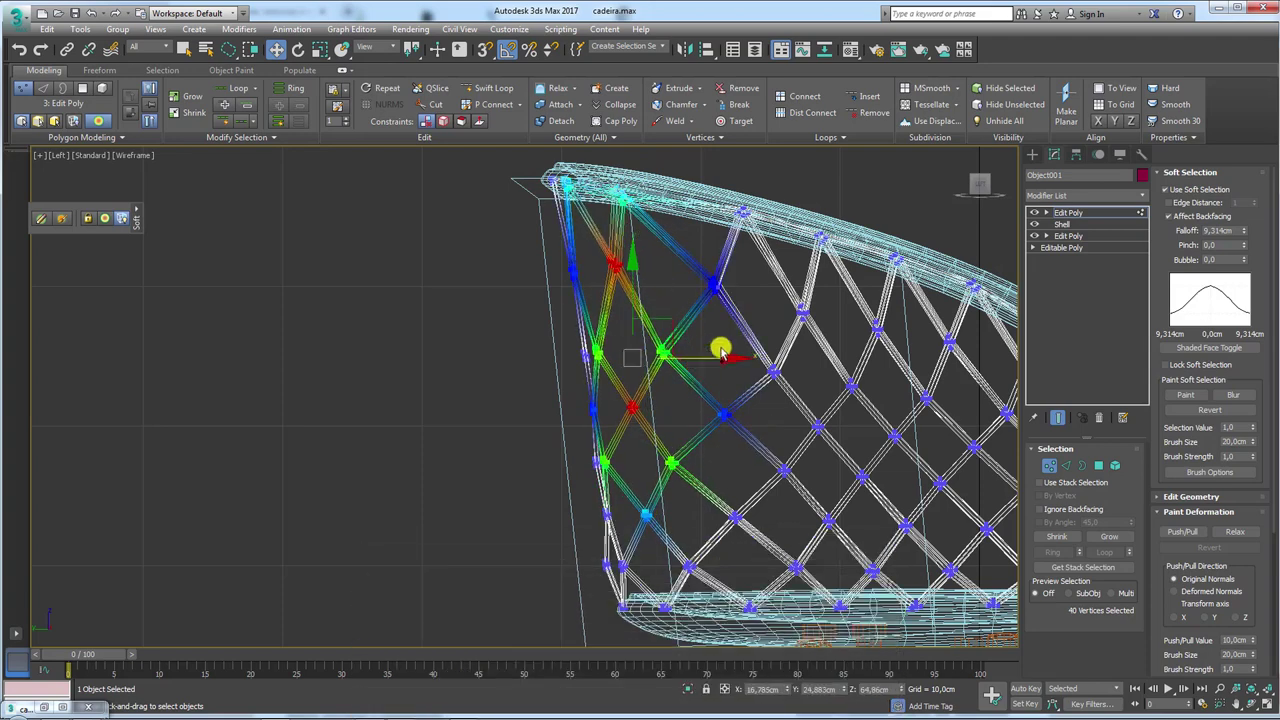
Select further crossings toward the right of the lattice.
left_click(718, 270)
middle_click_drag(720, 446, 702, 386)
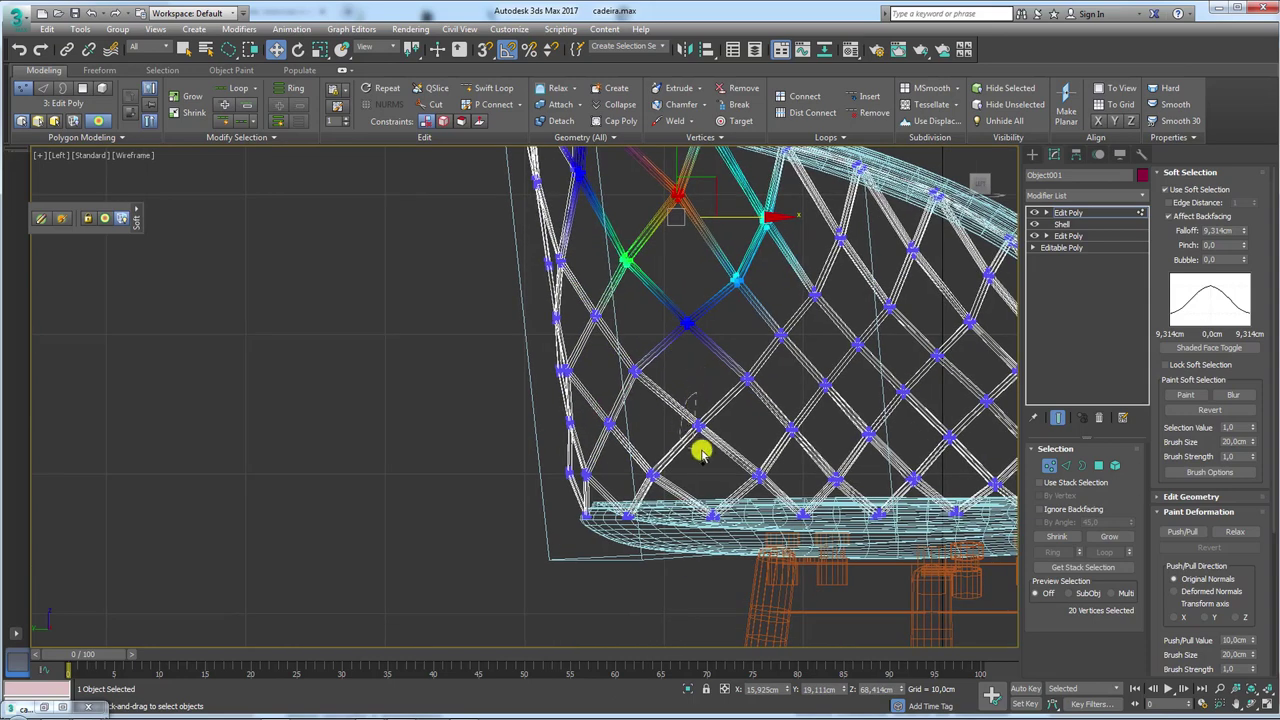
left_click(698, 427, "ctrl")
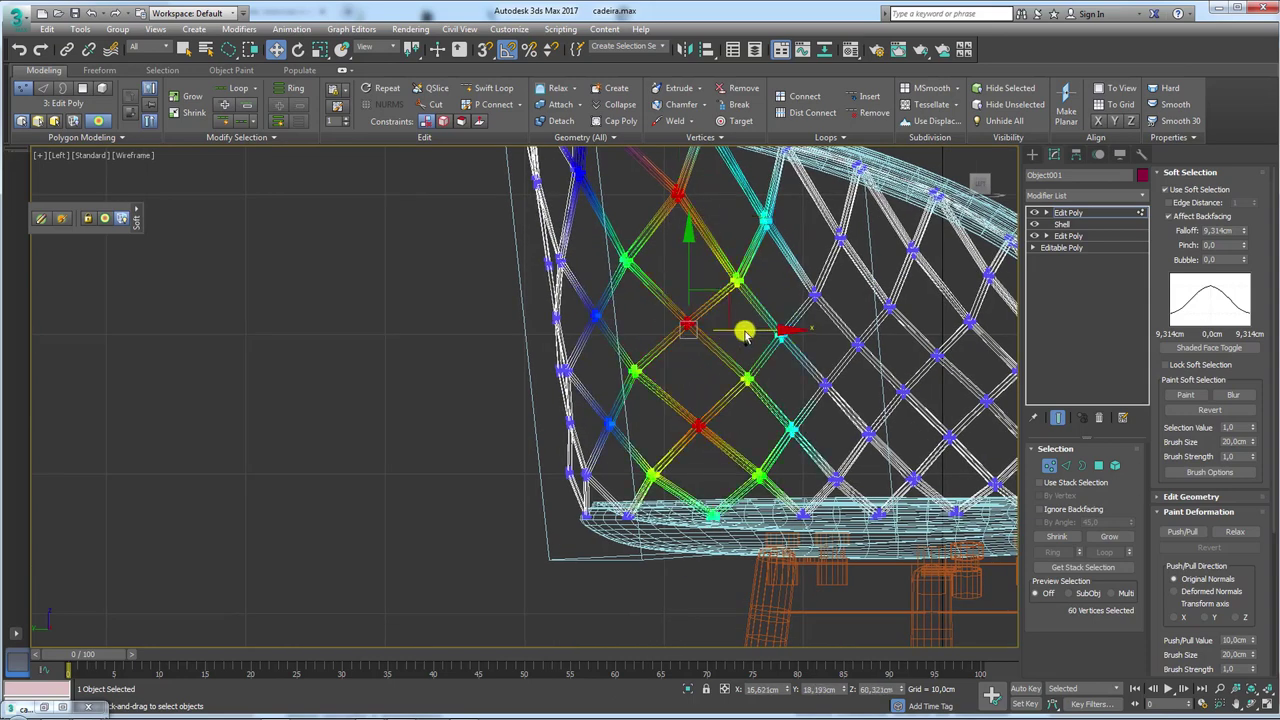
left_click(681, 324, "ctrl")
left_click(727, 275)
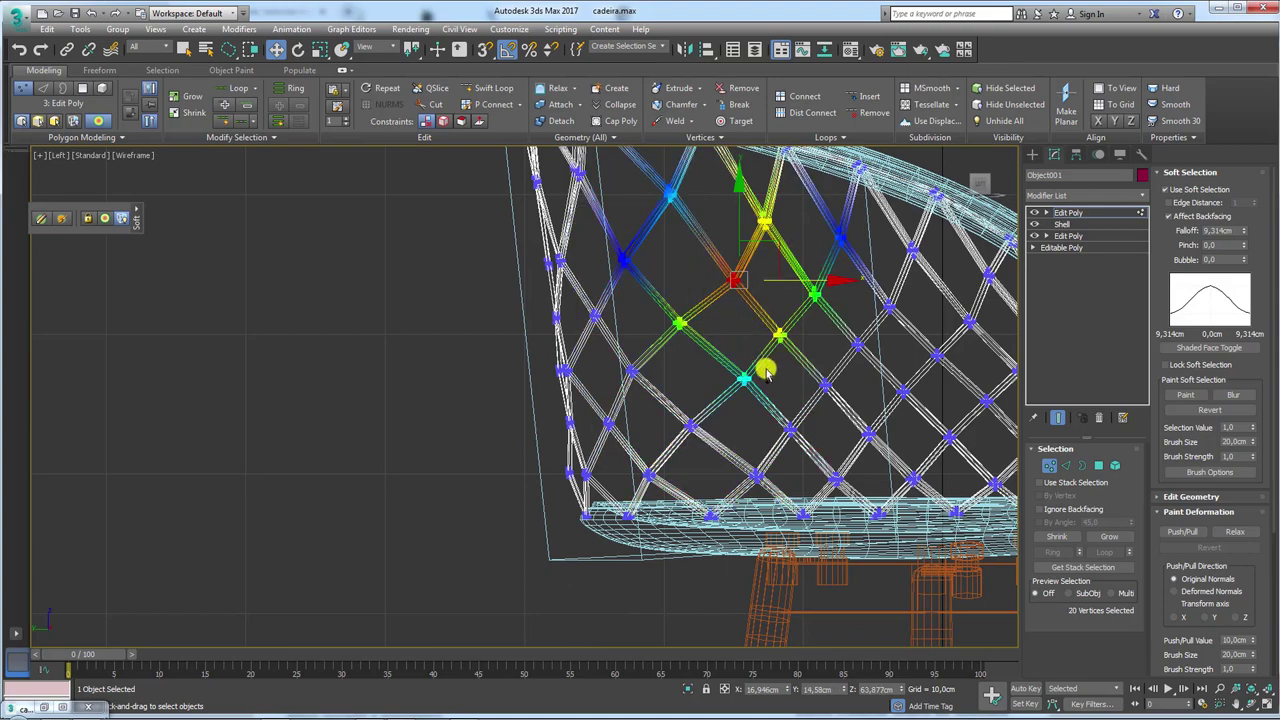
left_click(742, 379, "ctrl")
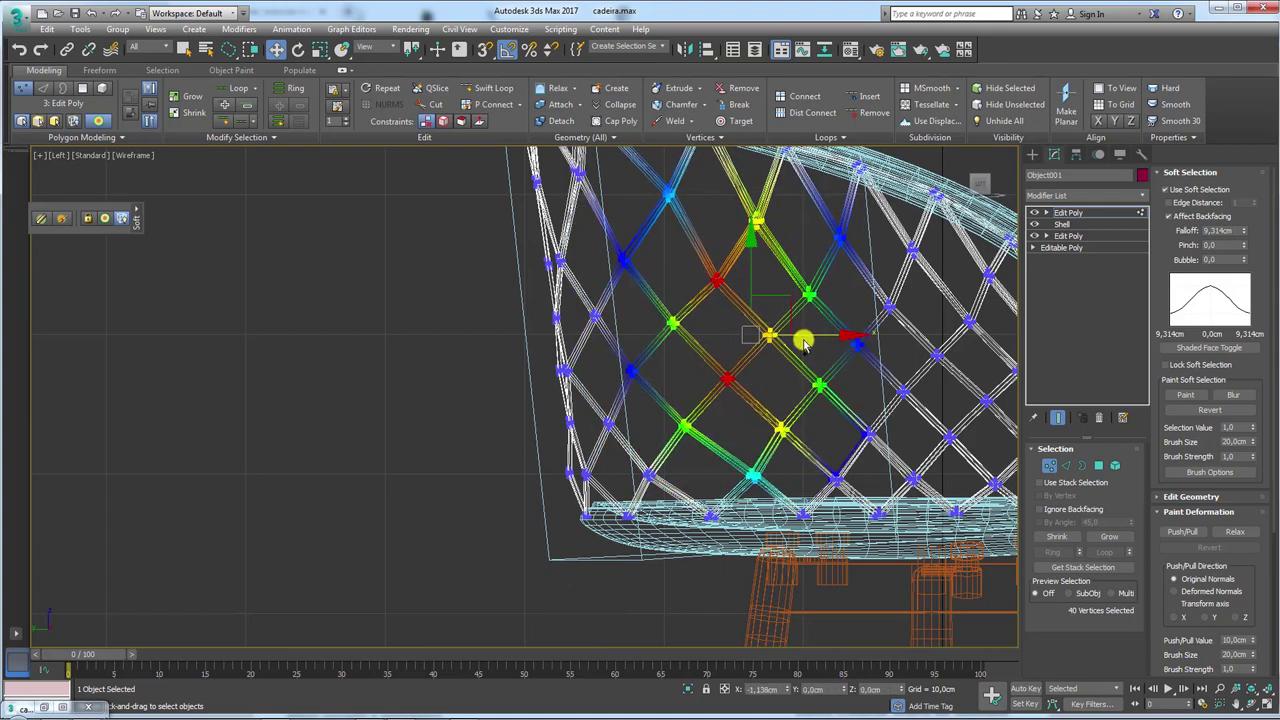
mouse_move(814, 334)
middle_mouse_down("alt")
mouse_move(900, 300)
mouse_move(763, 314)
middle_mouse_up("alt")
Exit vertex editing and view the whole chair in shaded Perspective.
left_click(1068, 212)
key("p")
middle_click_drag(850, 389, 783, 393, "alt")
scroll(790, 420, "down", 3)
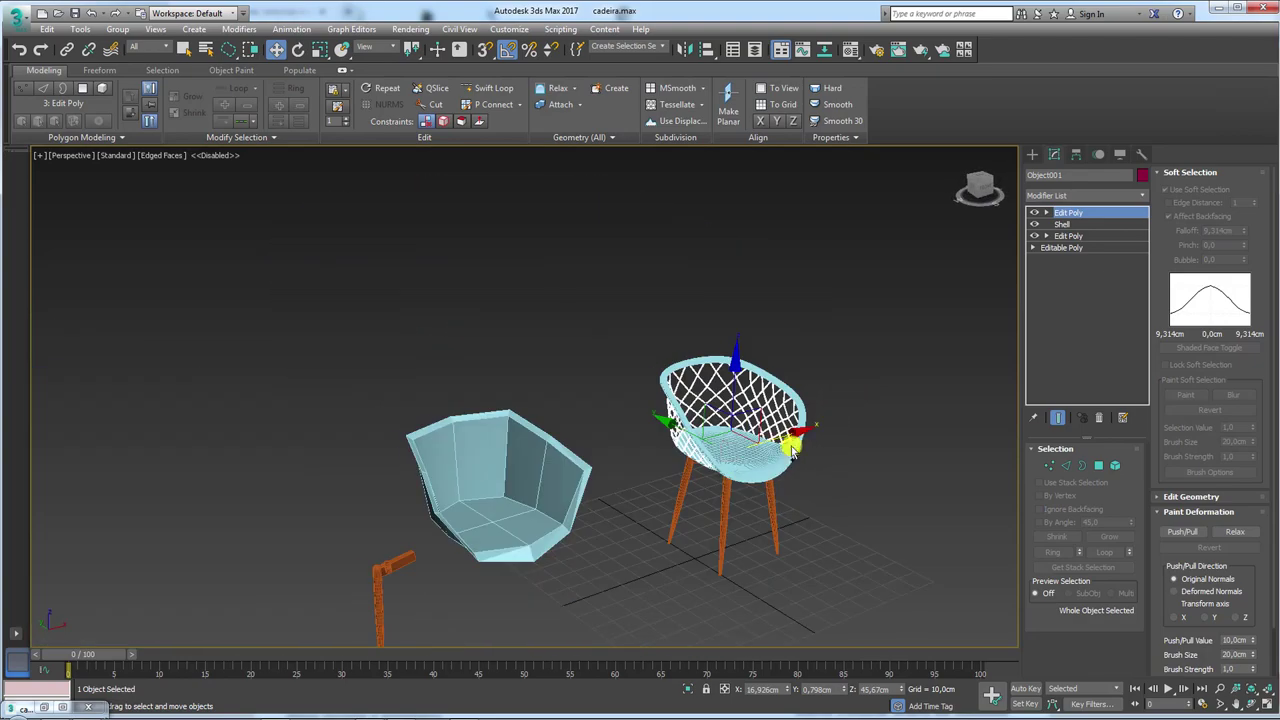
mouse_move(794, 443)
middle_mouse_down("alt")
mouse_move(666, 403)
mouse_move(647, 425)
middle_mouse_up("alt")
scroll(674, 429, "up", 2)
scroll(700, 440, "up", 2)
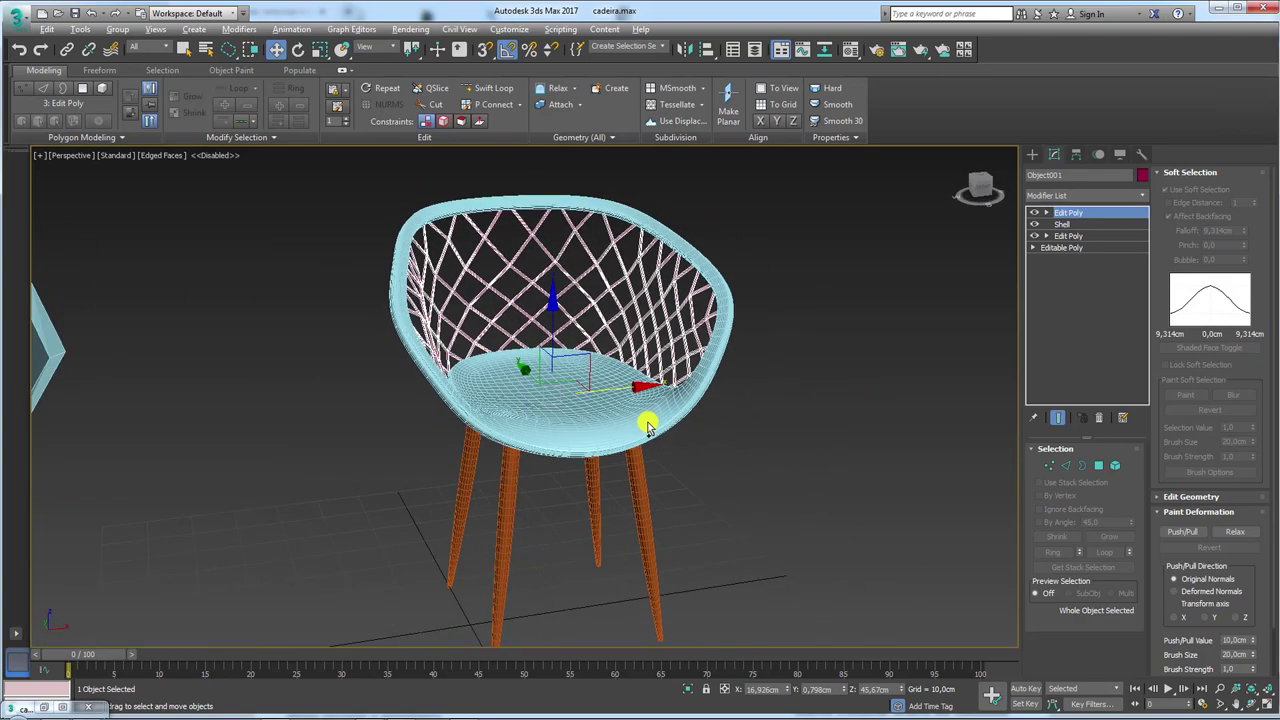